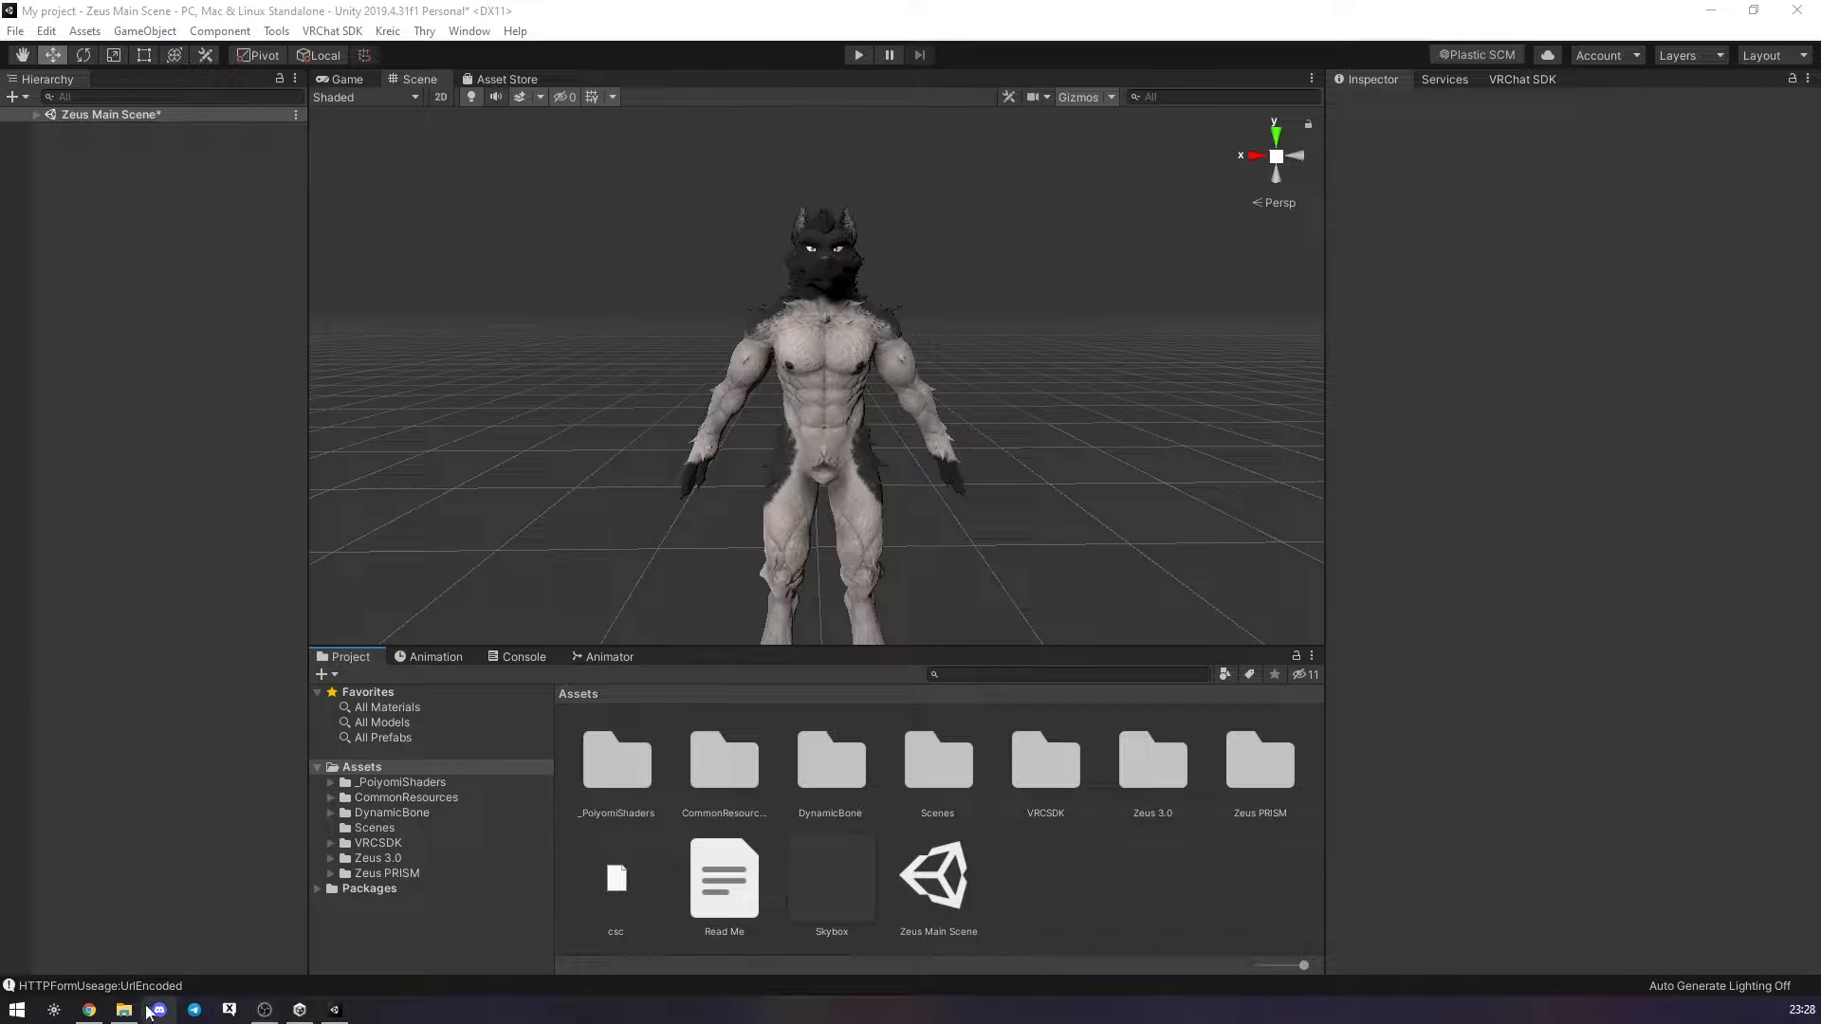
Import Aviaattorit half polys.fbx from the Avatar Items folder into the project's Assets.
left_click(124, 1009)
left_click_drag(873, 902, 566, 879)
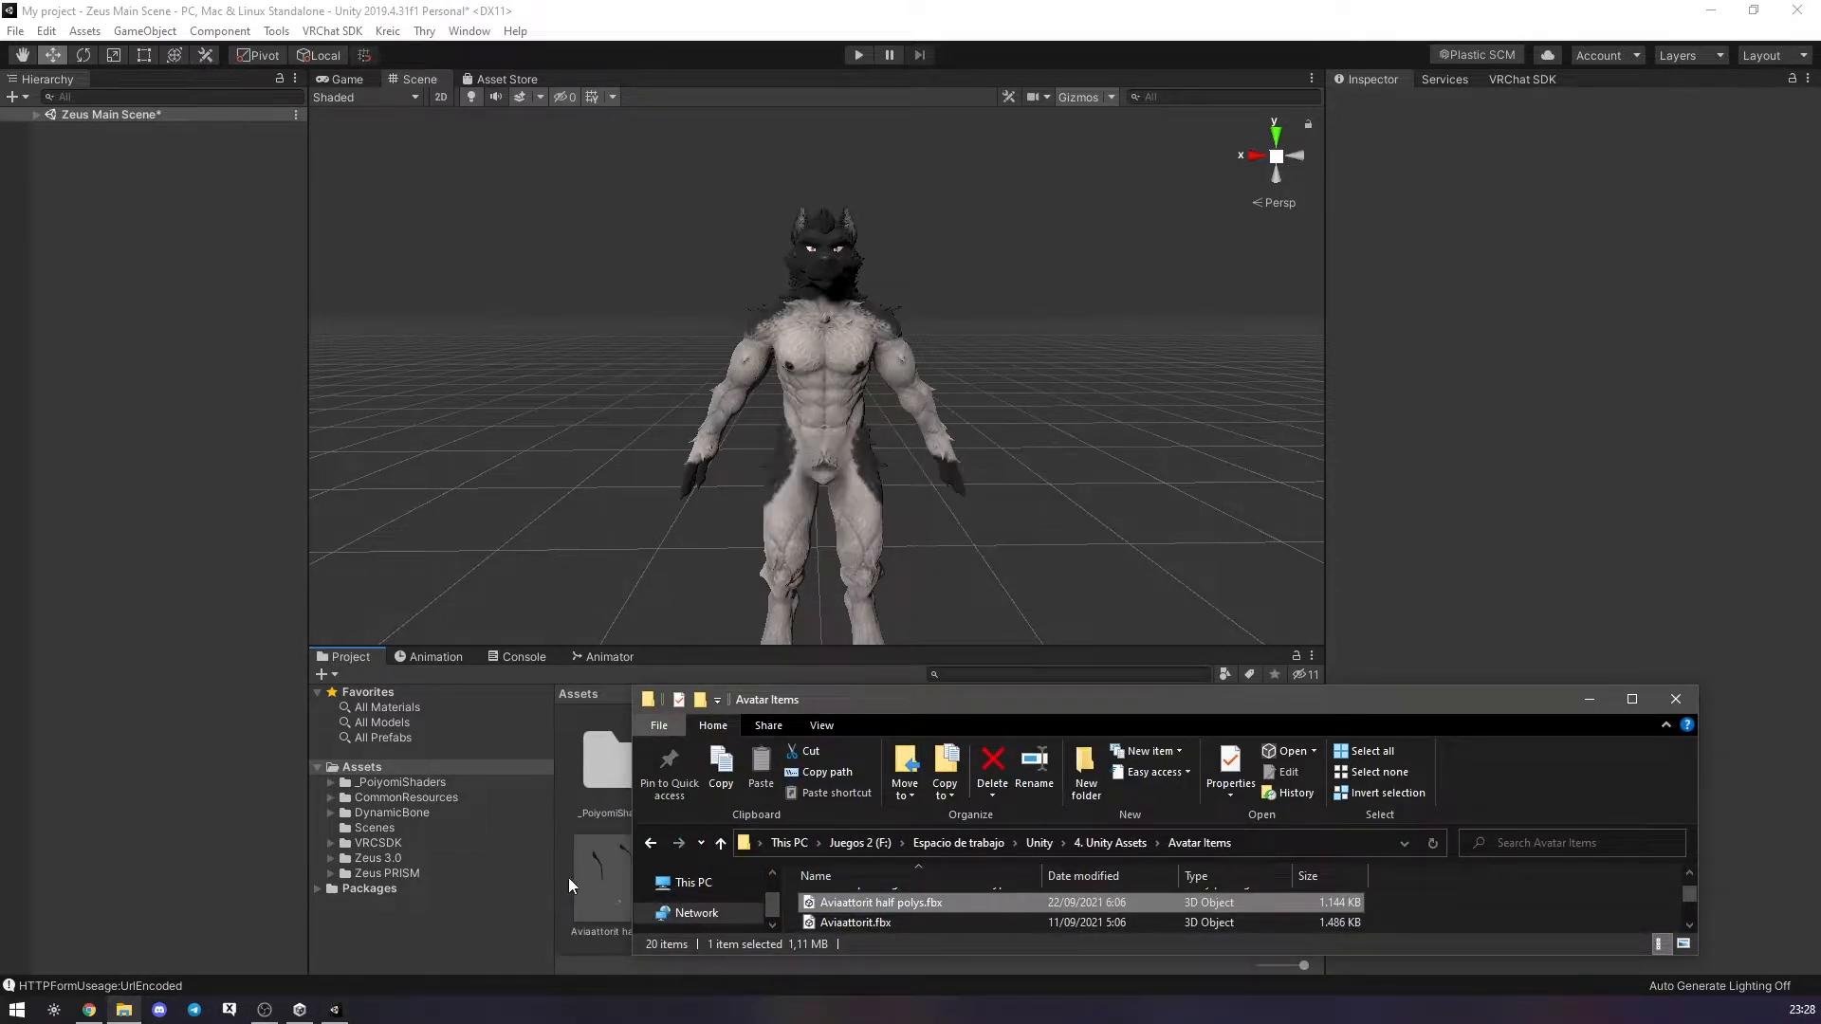
left_click(566, 864)
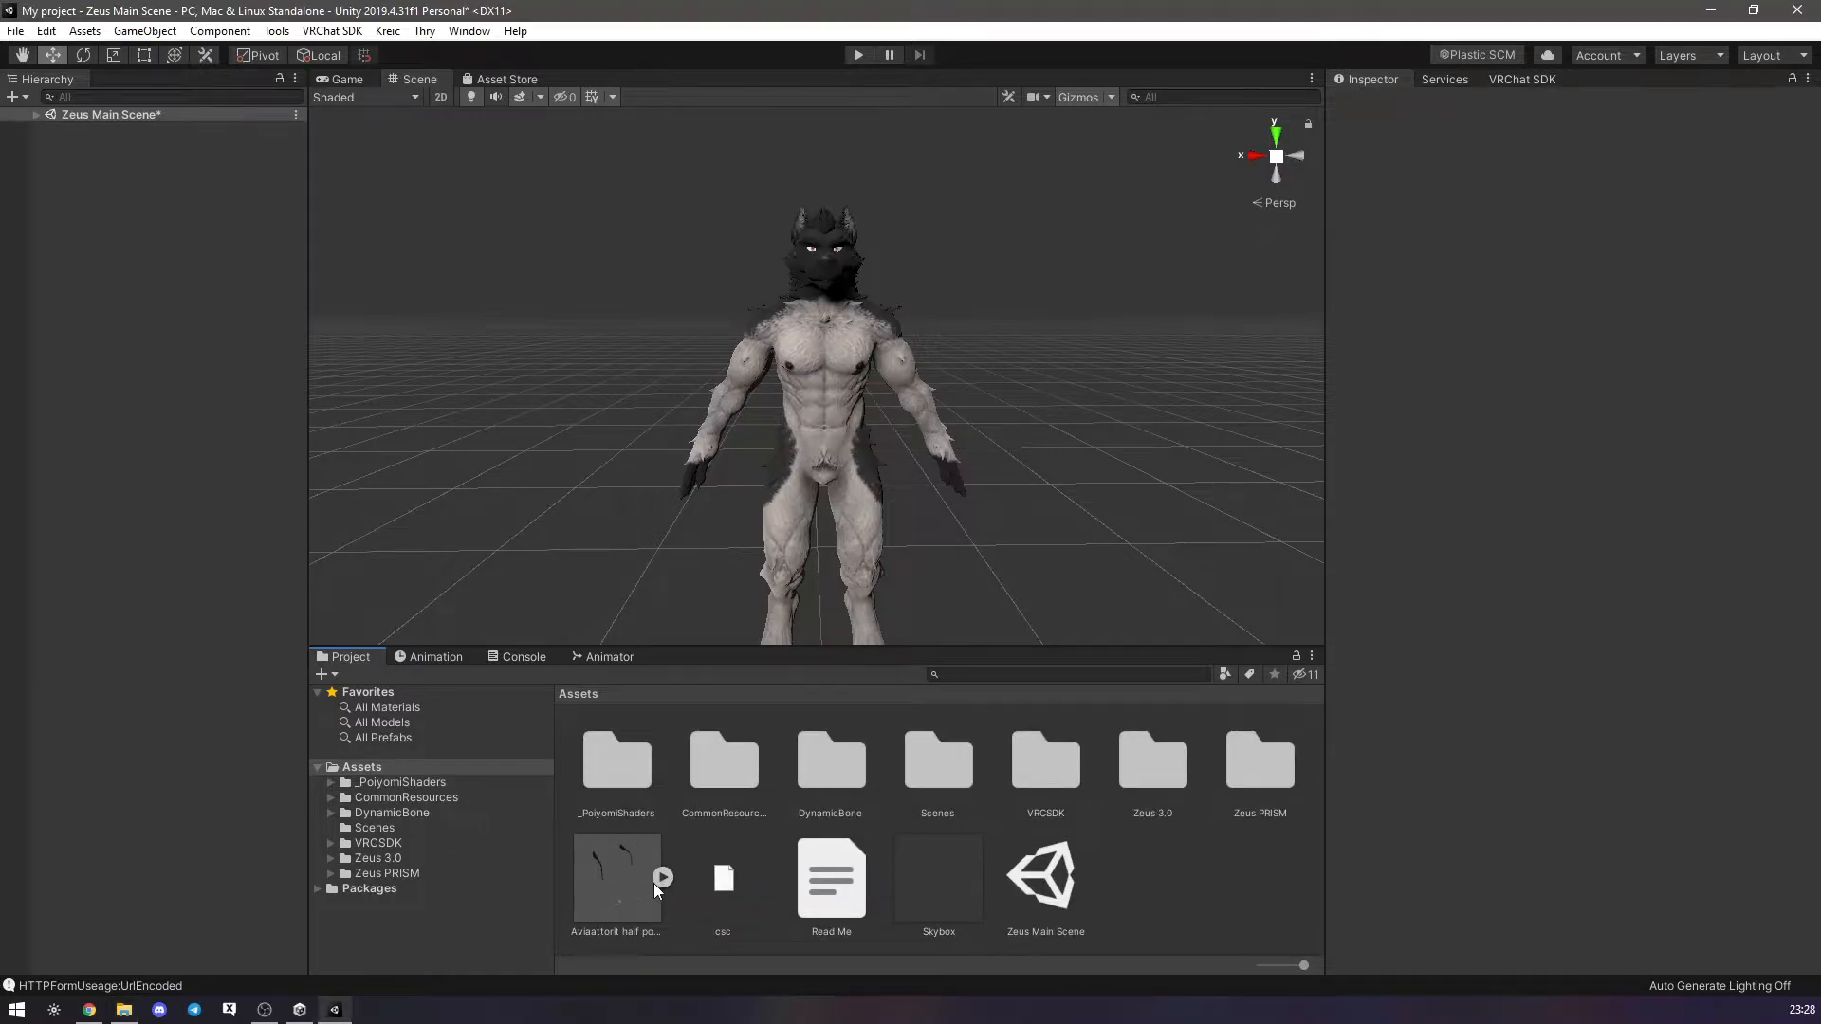
Enable Read/Write in the Aviaattorit half polys model's import settings and apply the change.
left_click(617, 901)
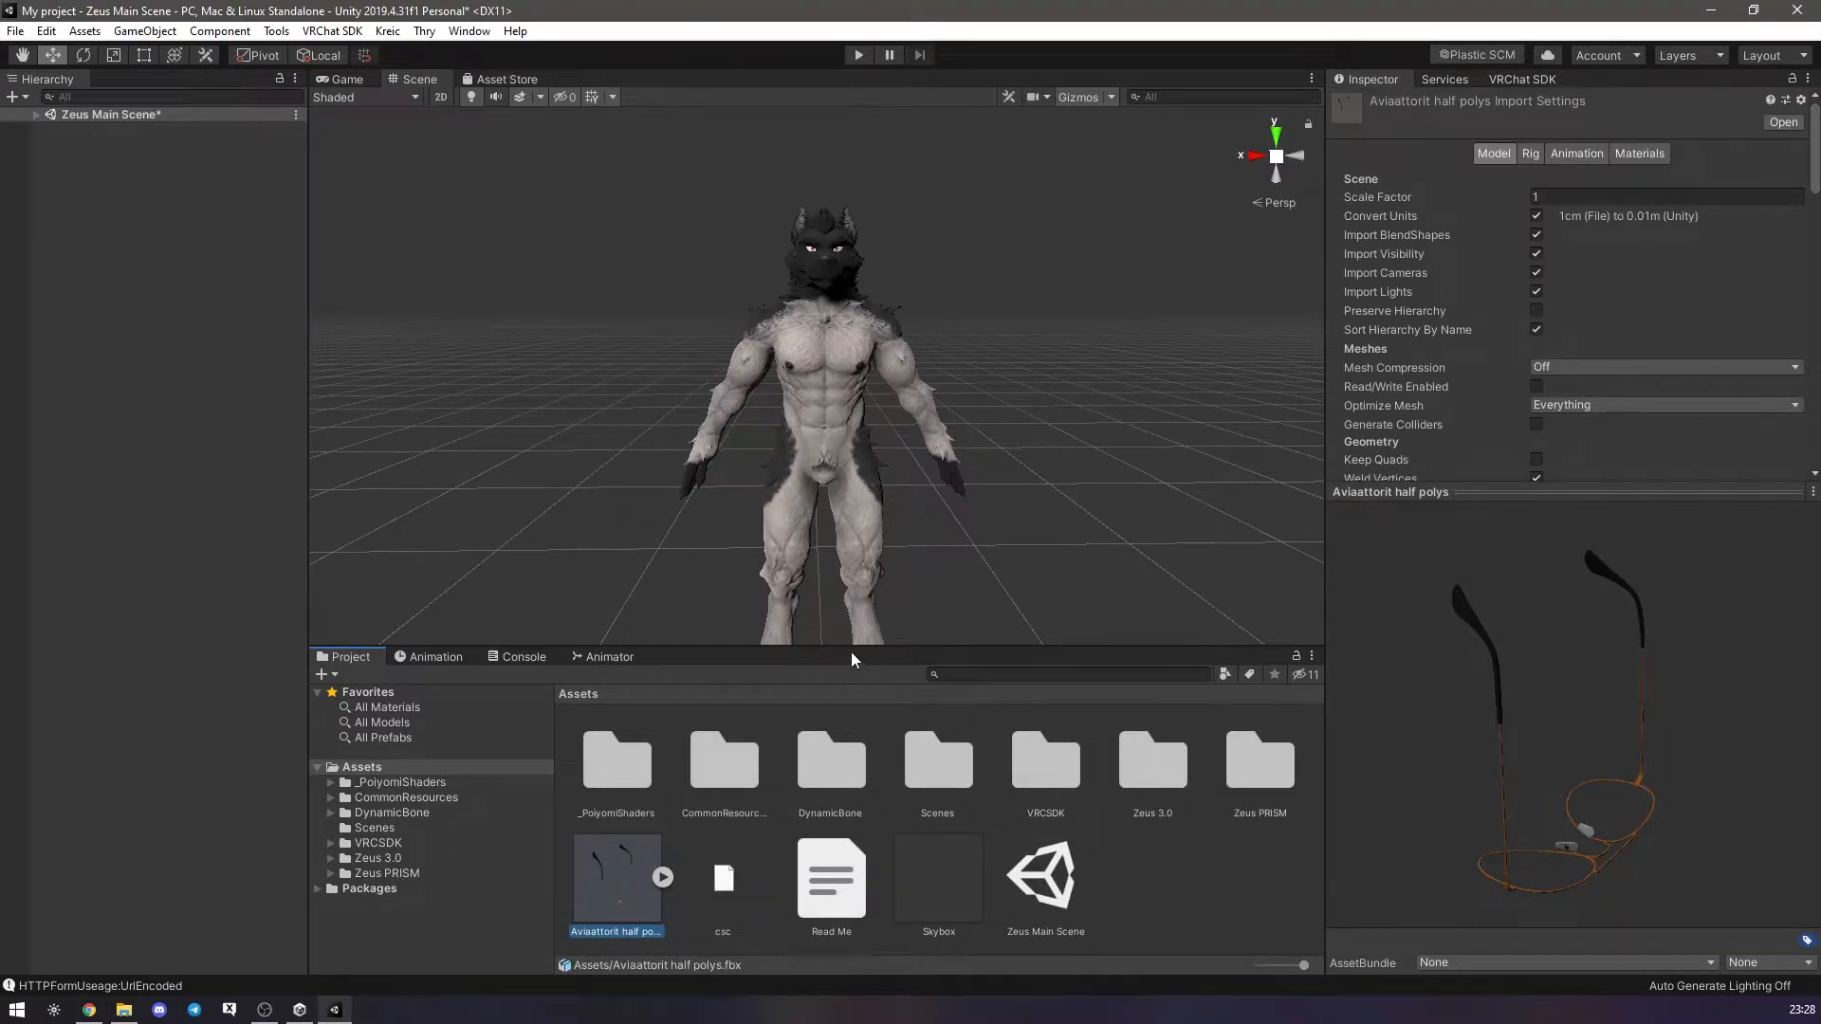
left_click_drag(851, 648, 849, 632)
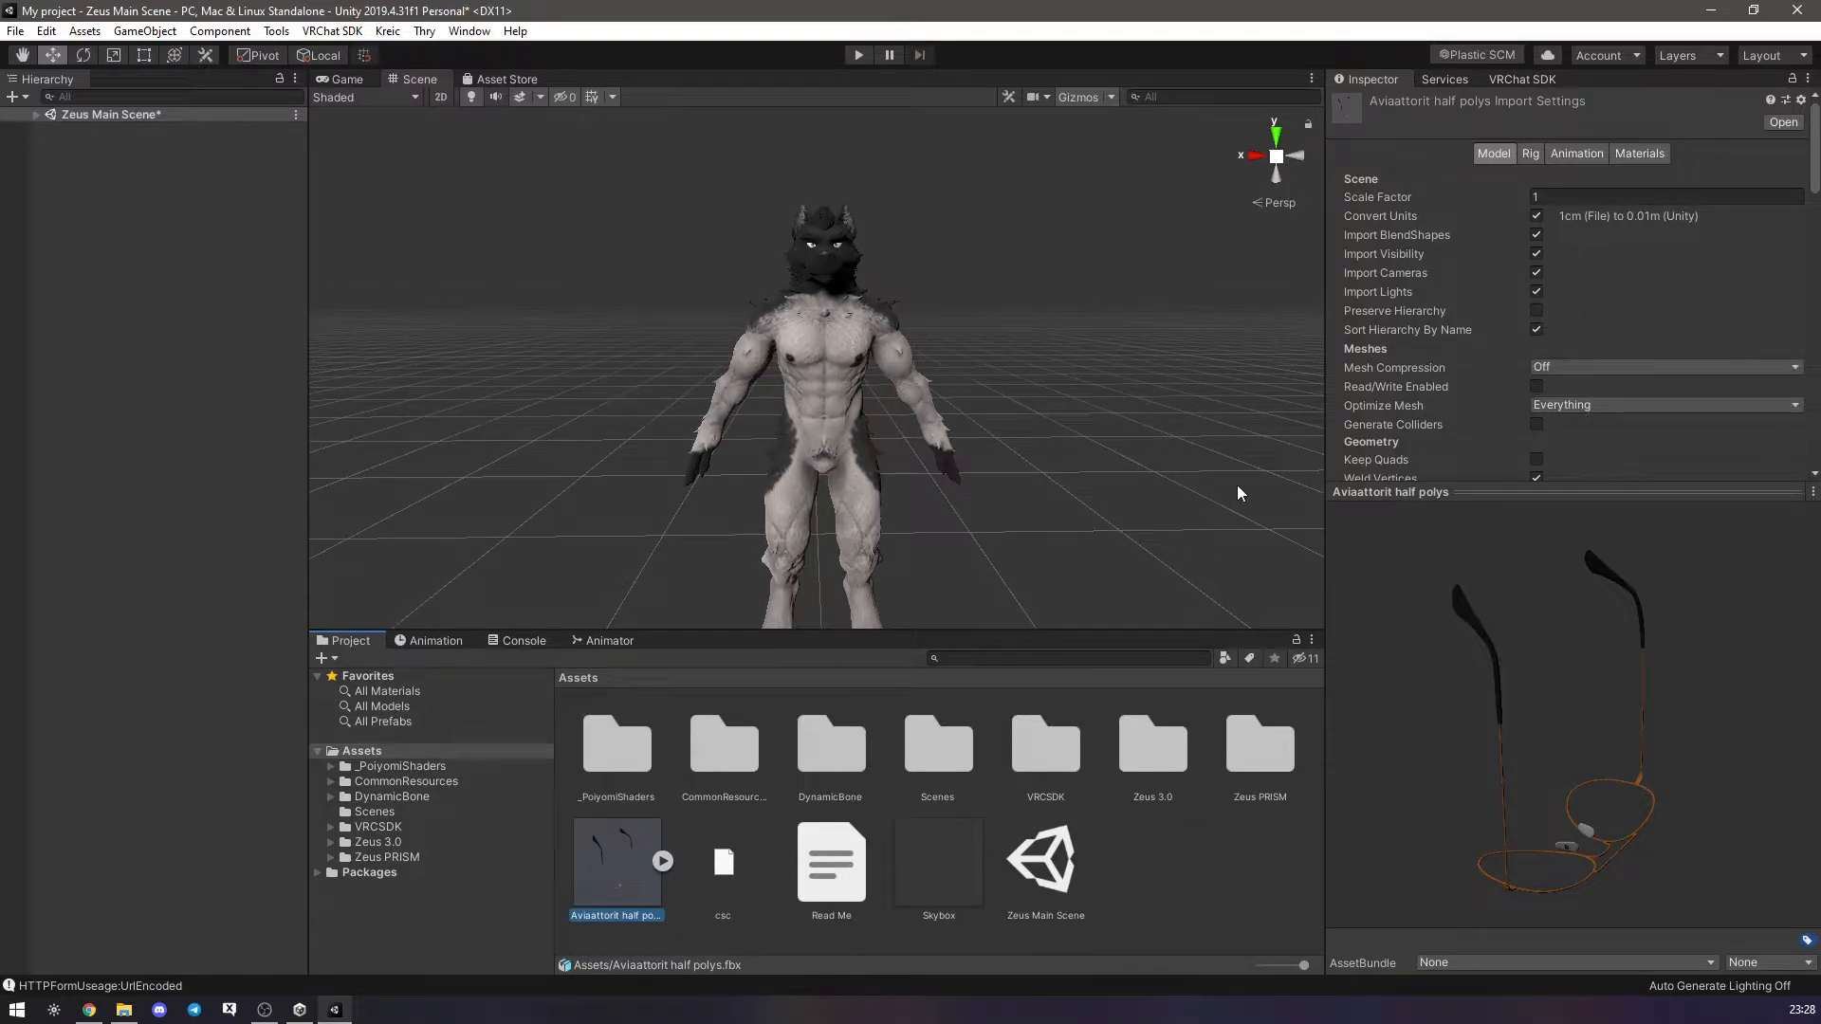
scroll(1404, 316, "down", 3)
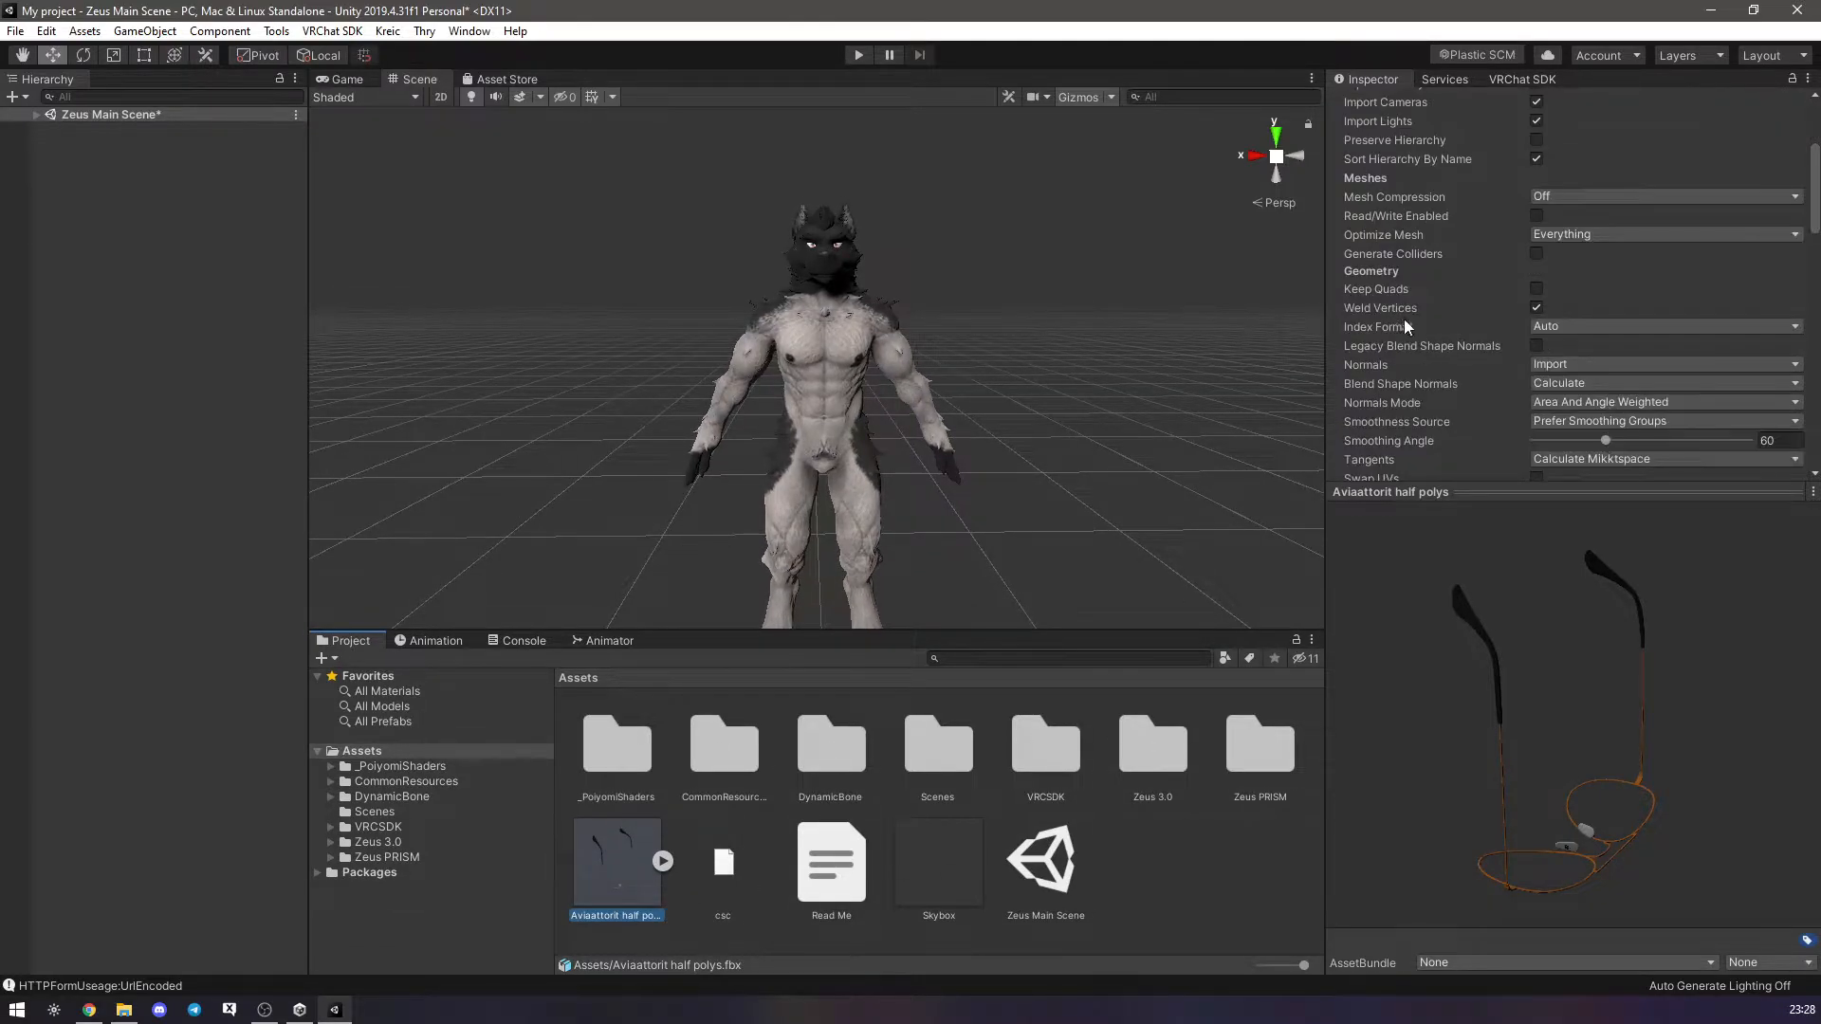
scroll(1404, 319, "up", 3)
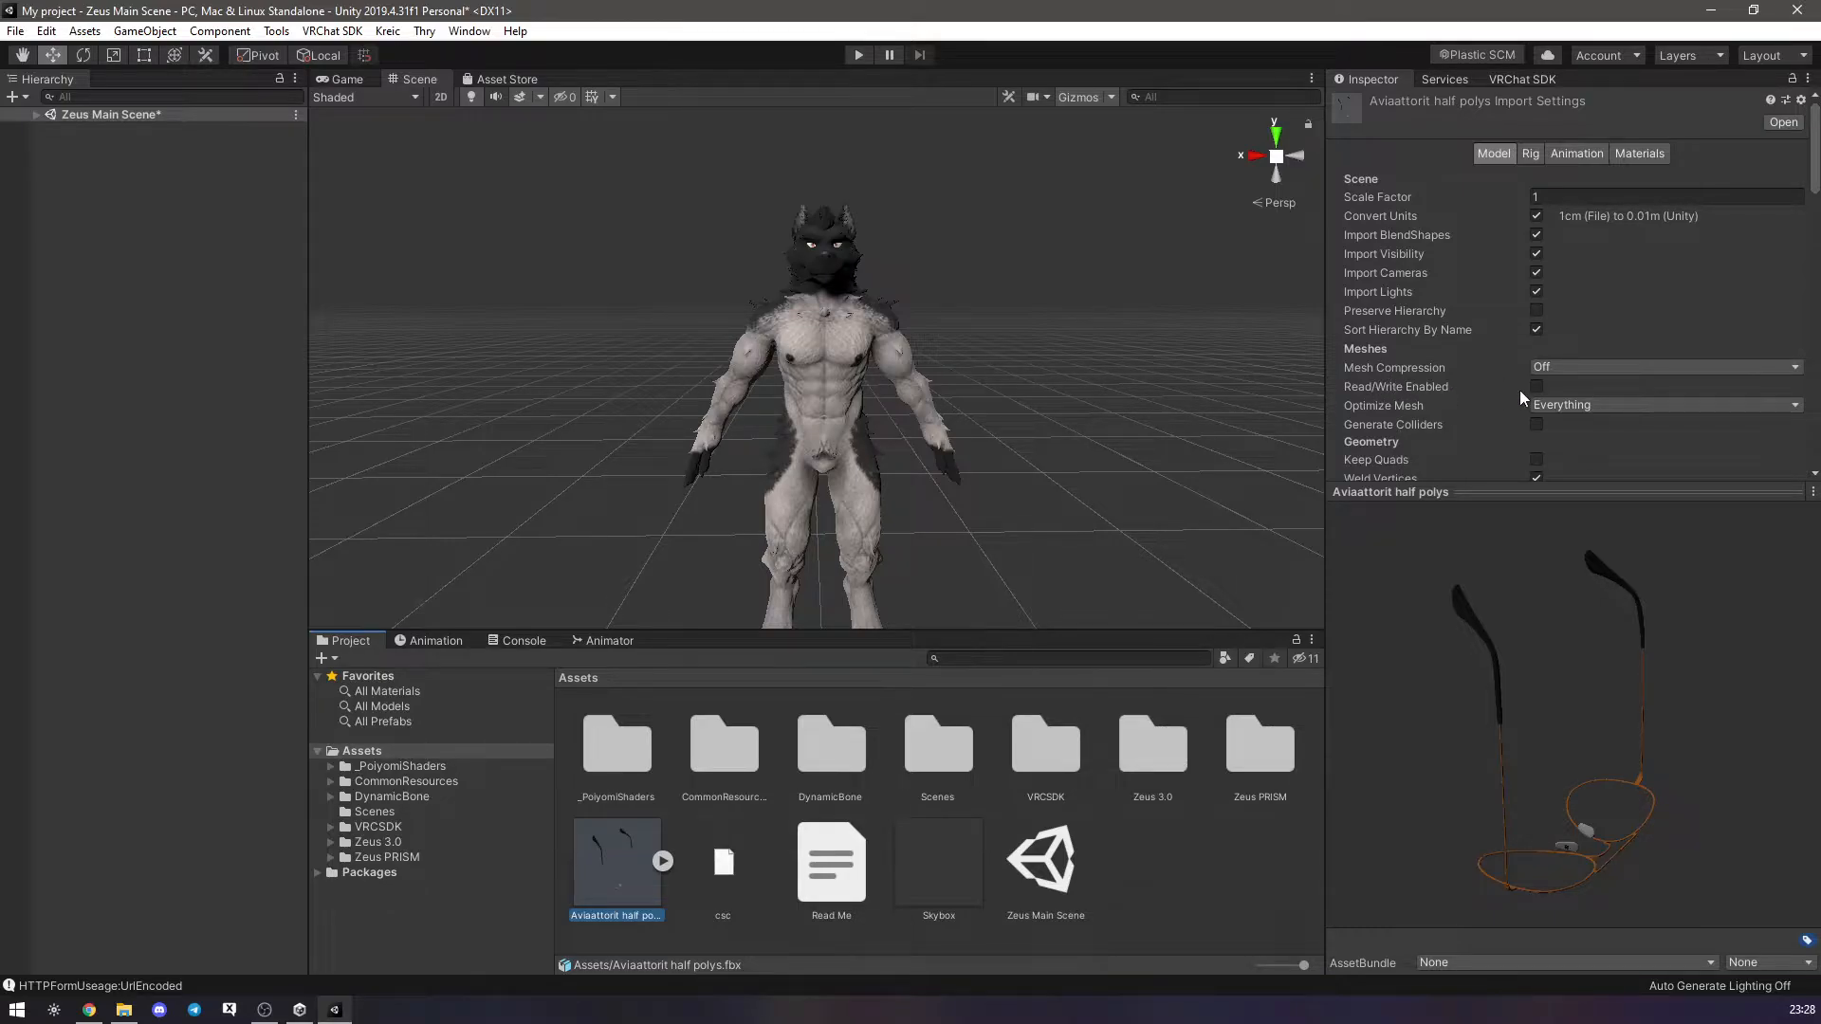
scroll(1495, 373, "down", 5)
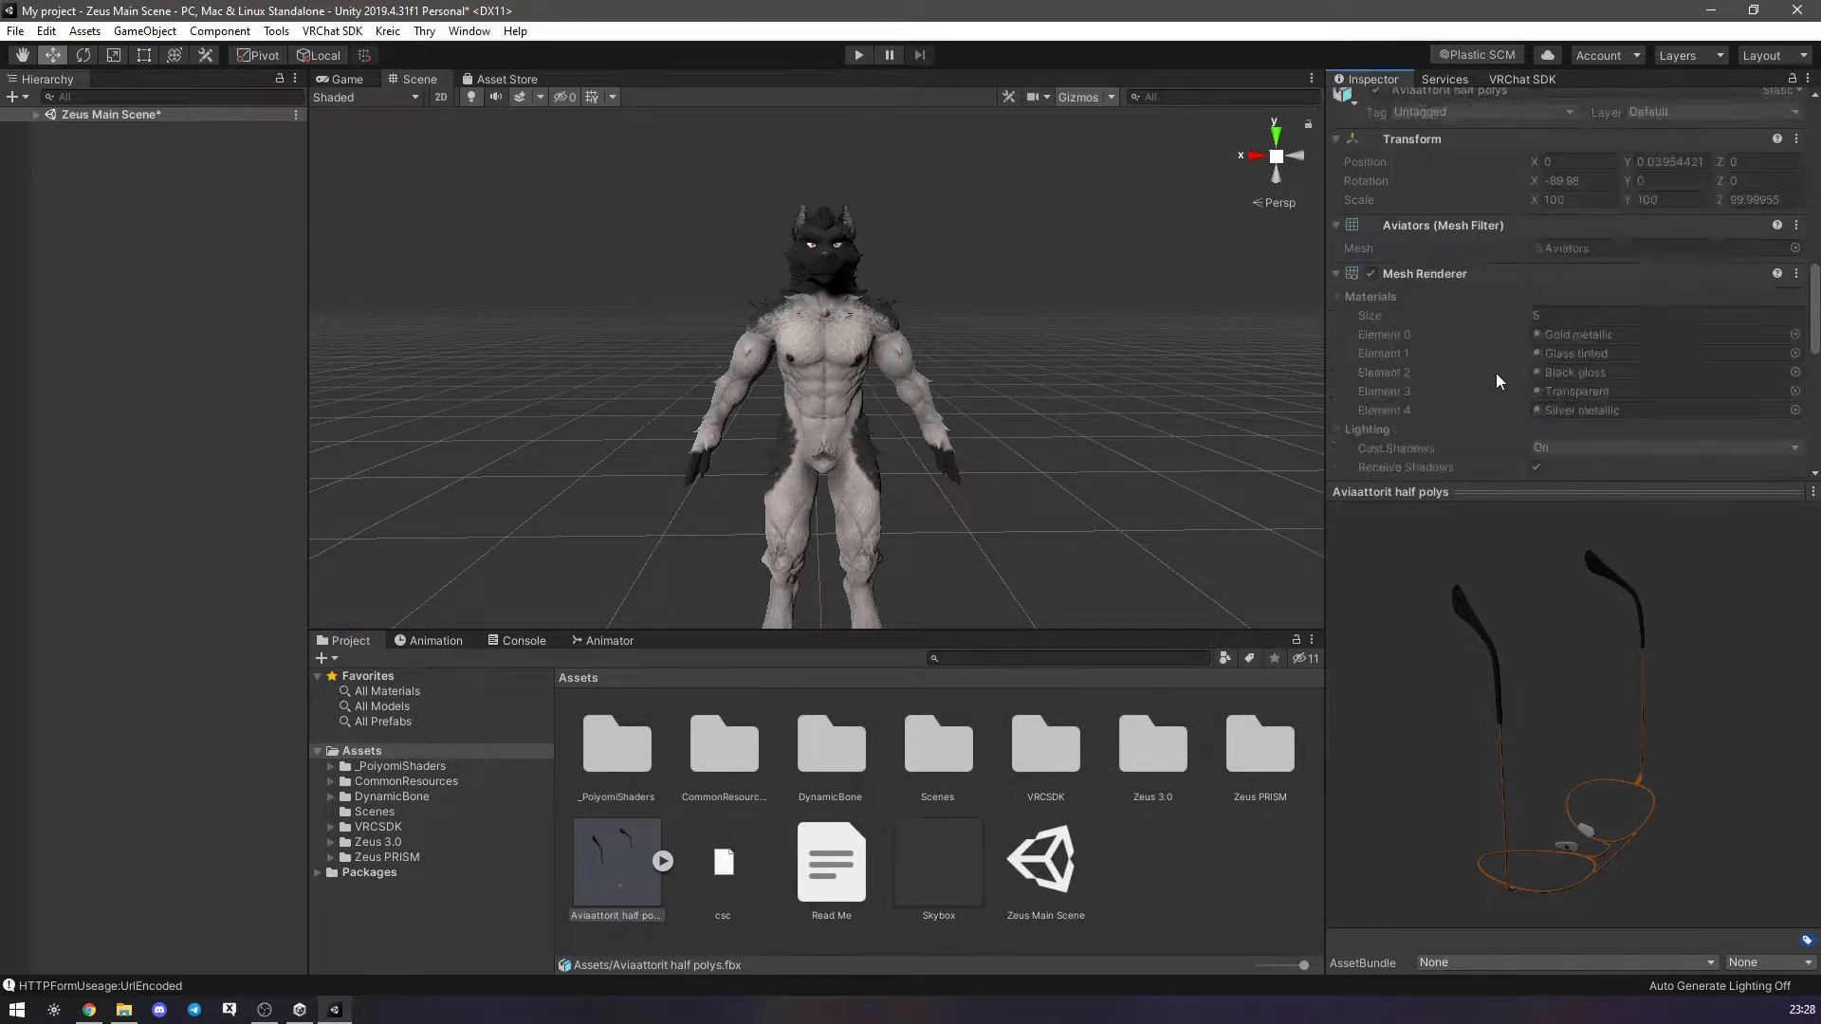
scroll(1586, 370, "down", 3)
scroll(1545, 351, "up", 10)
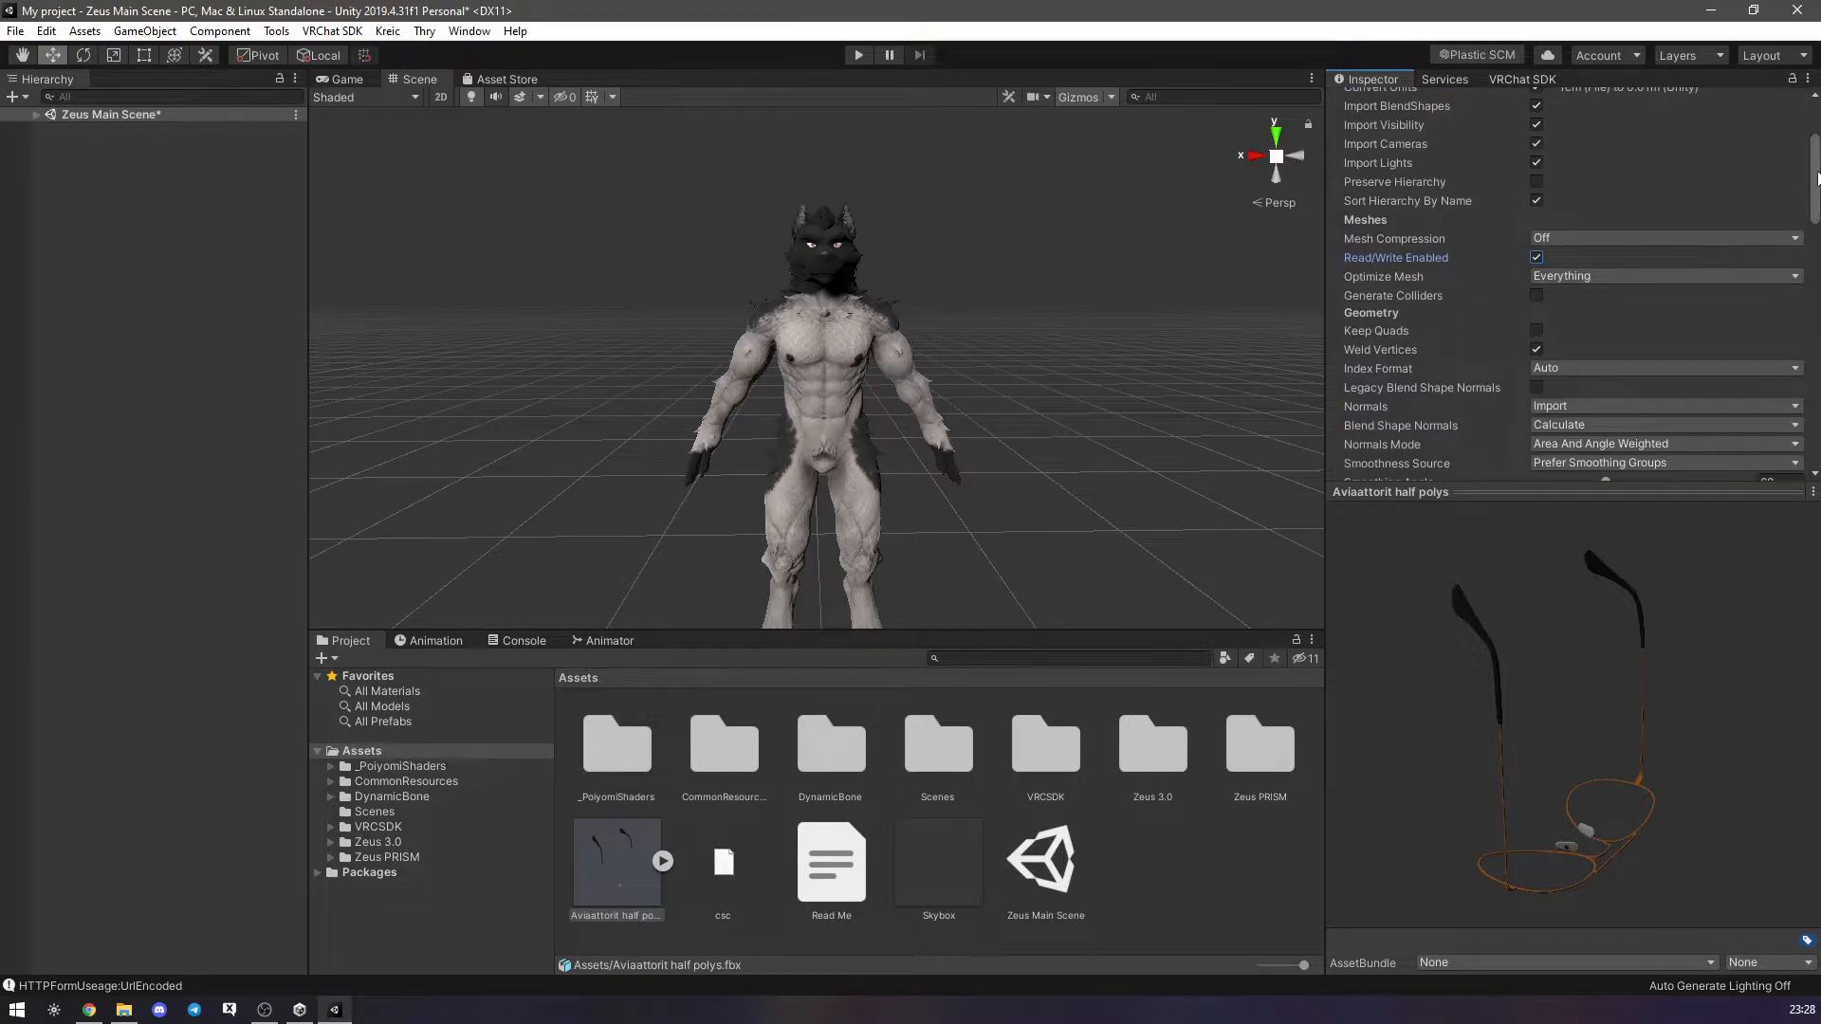
left_click_drag(1814, 185, 1810, 249)
left_click(1783, 305)
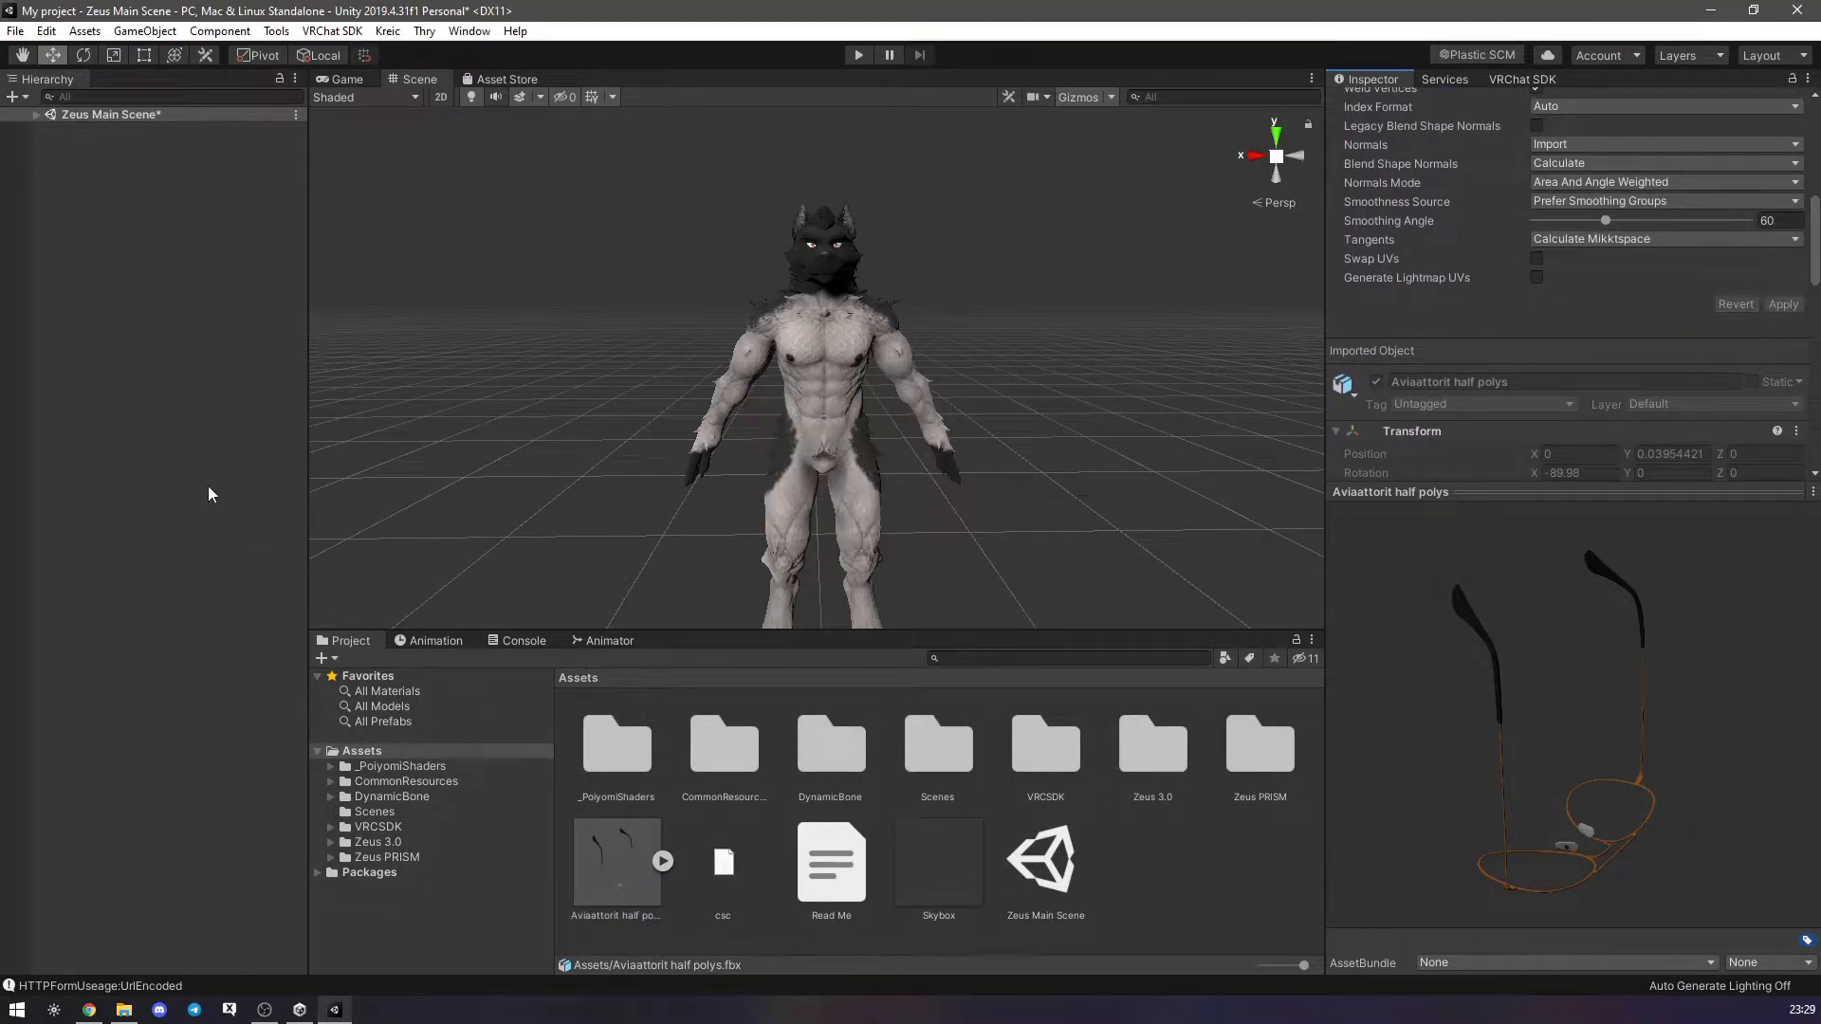
Expand the scene and the Zeus 3.0 170421 Good Enough v4 avatar's armature down to the bones under Hips.
left_click(89, 116)
key("Right")
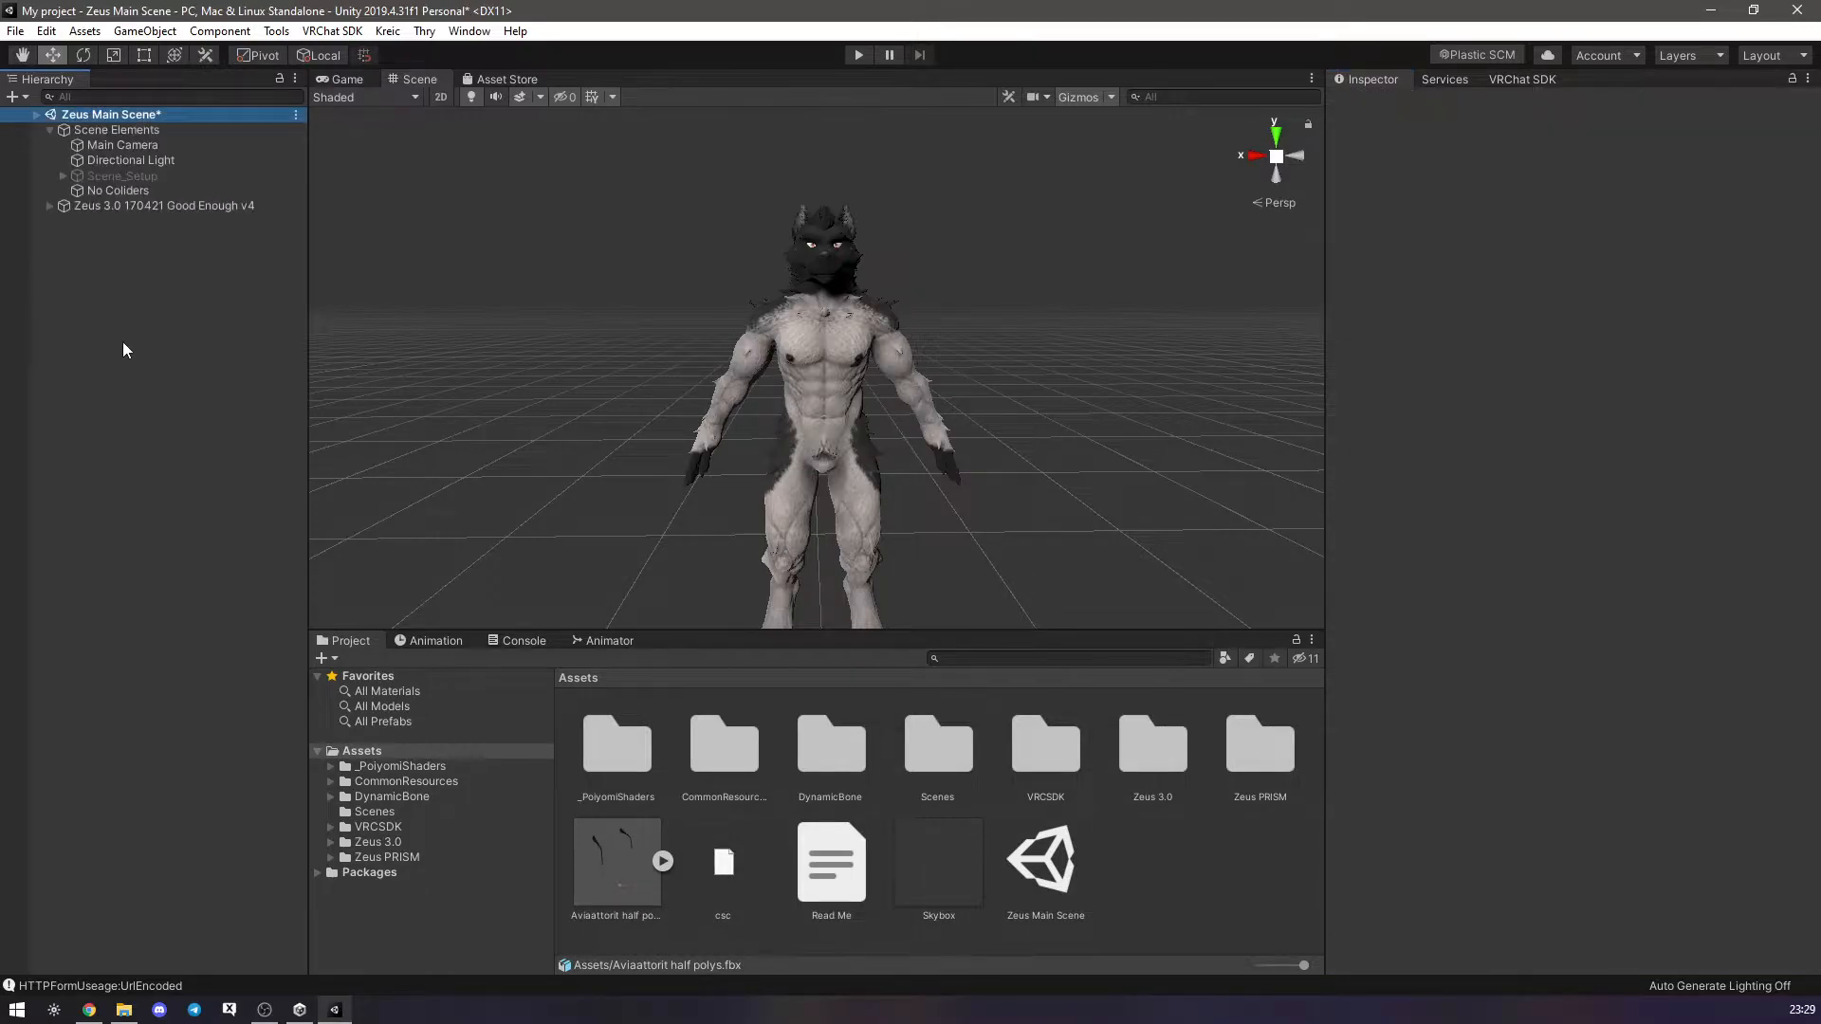
left_click(142, 203)
key("Right")
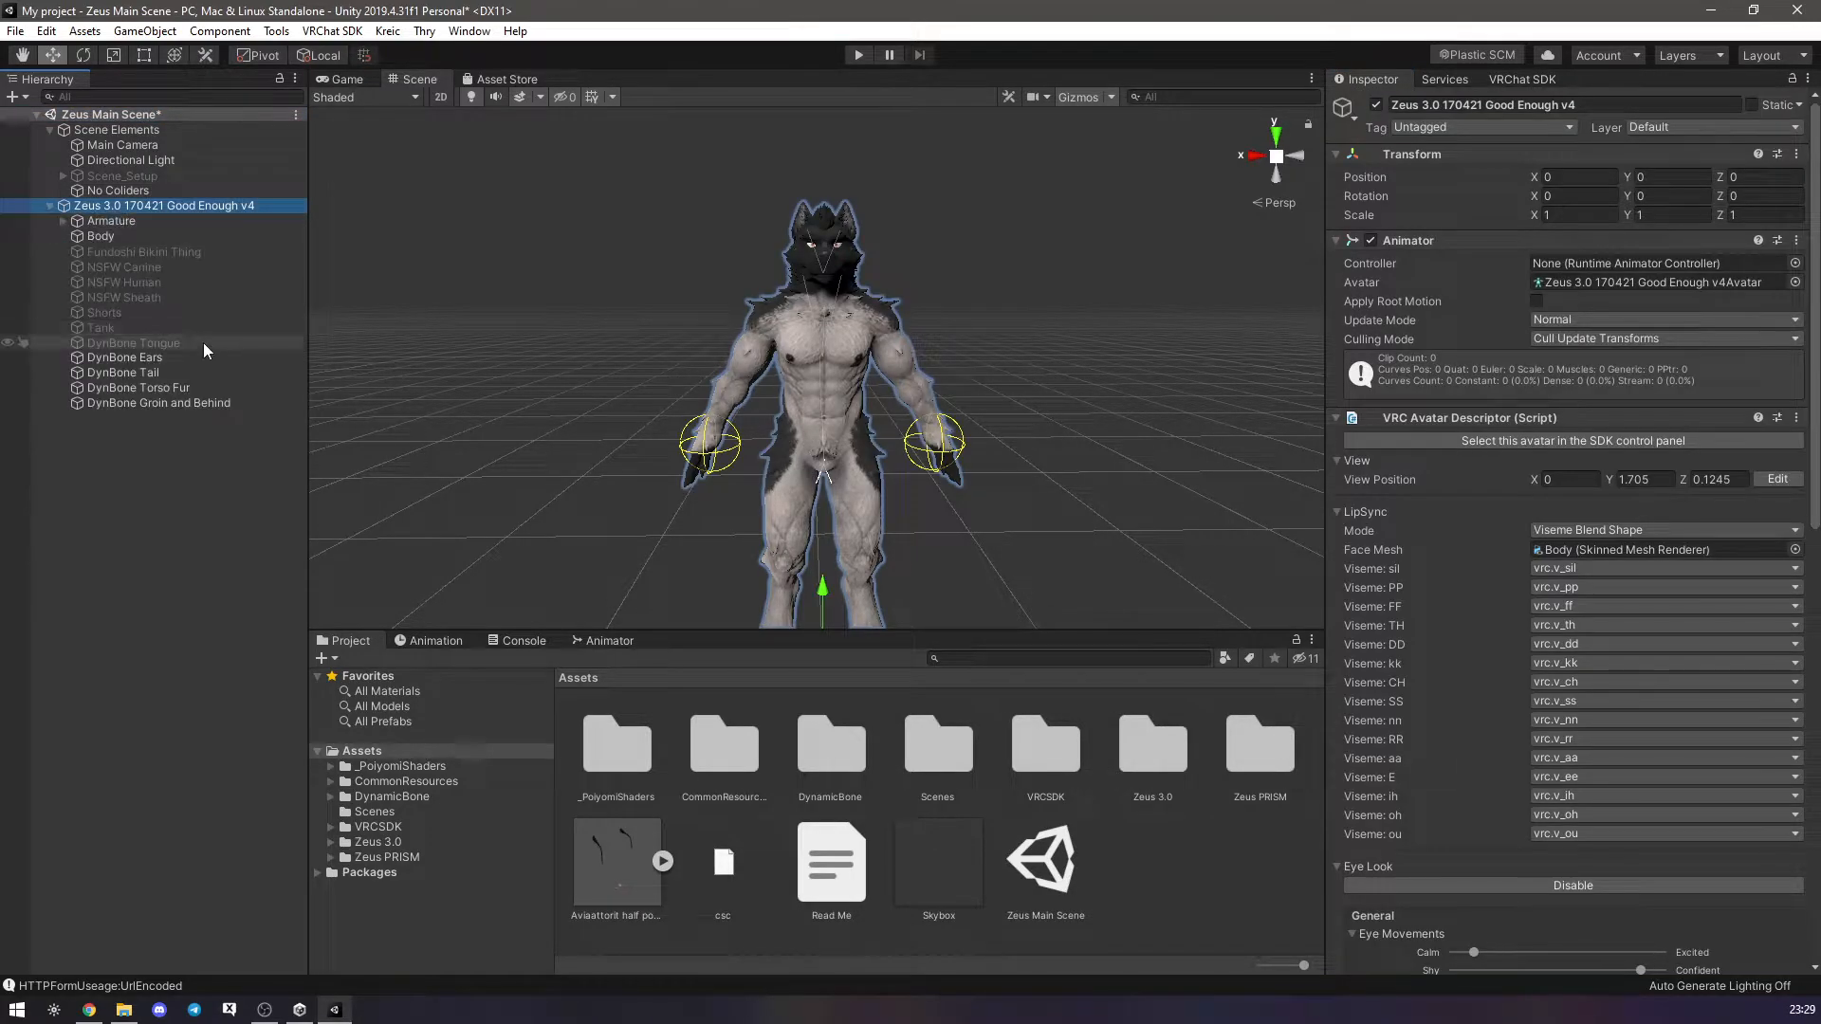
key("Down")
key("Right")
key("Down")
key("Right")
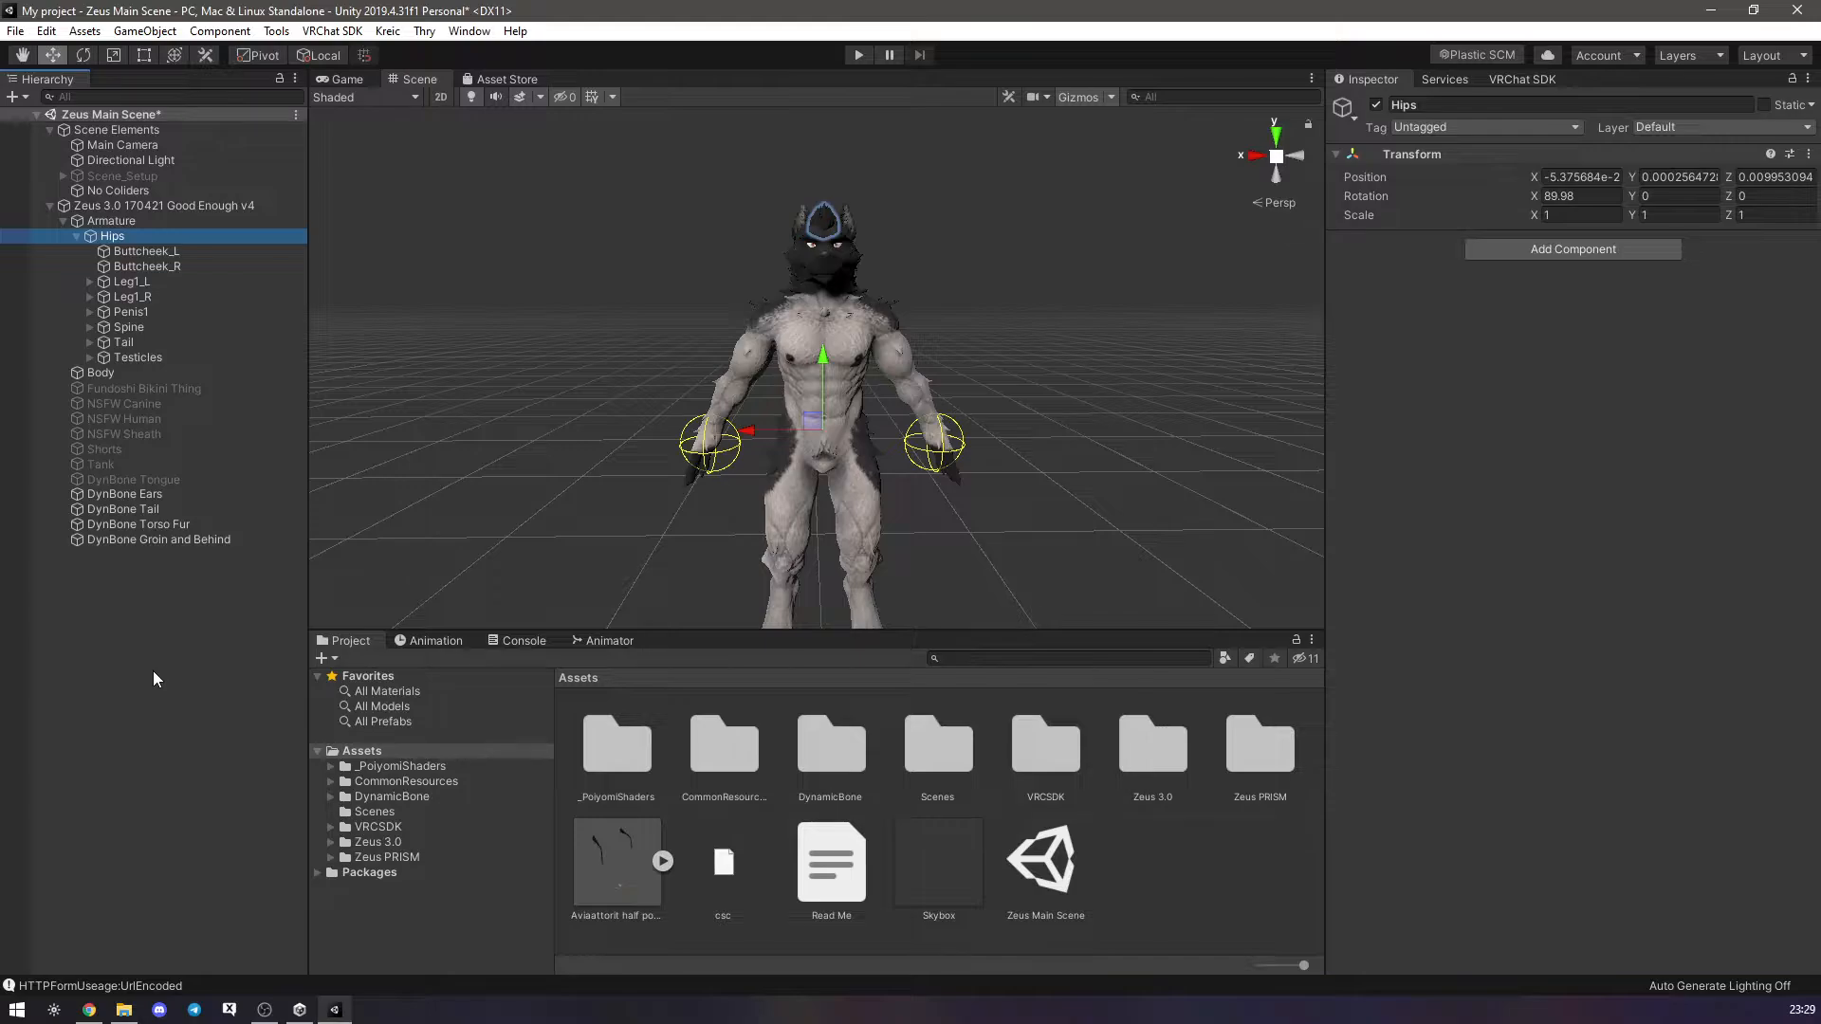
Expand the Spine, Chest and Neck bones to reach the avatar's Head bone.
left_click(122, 329)
key("Right")
key("Down")
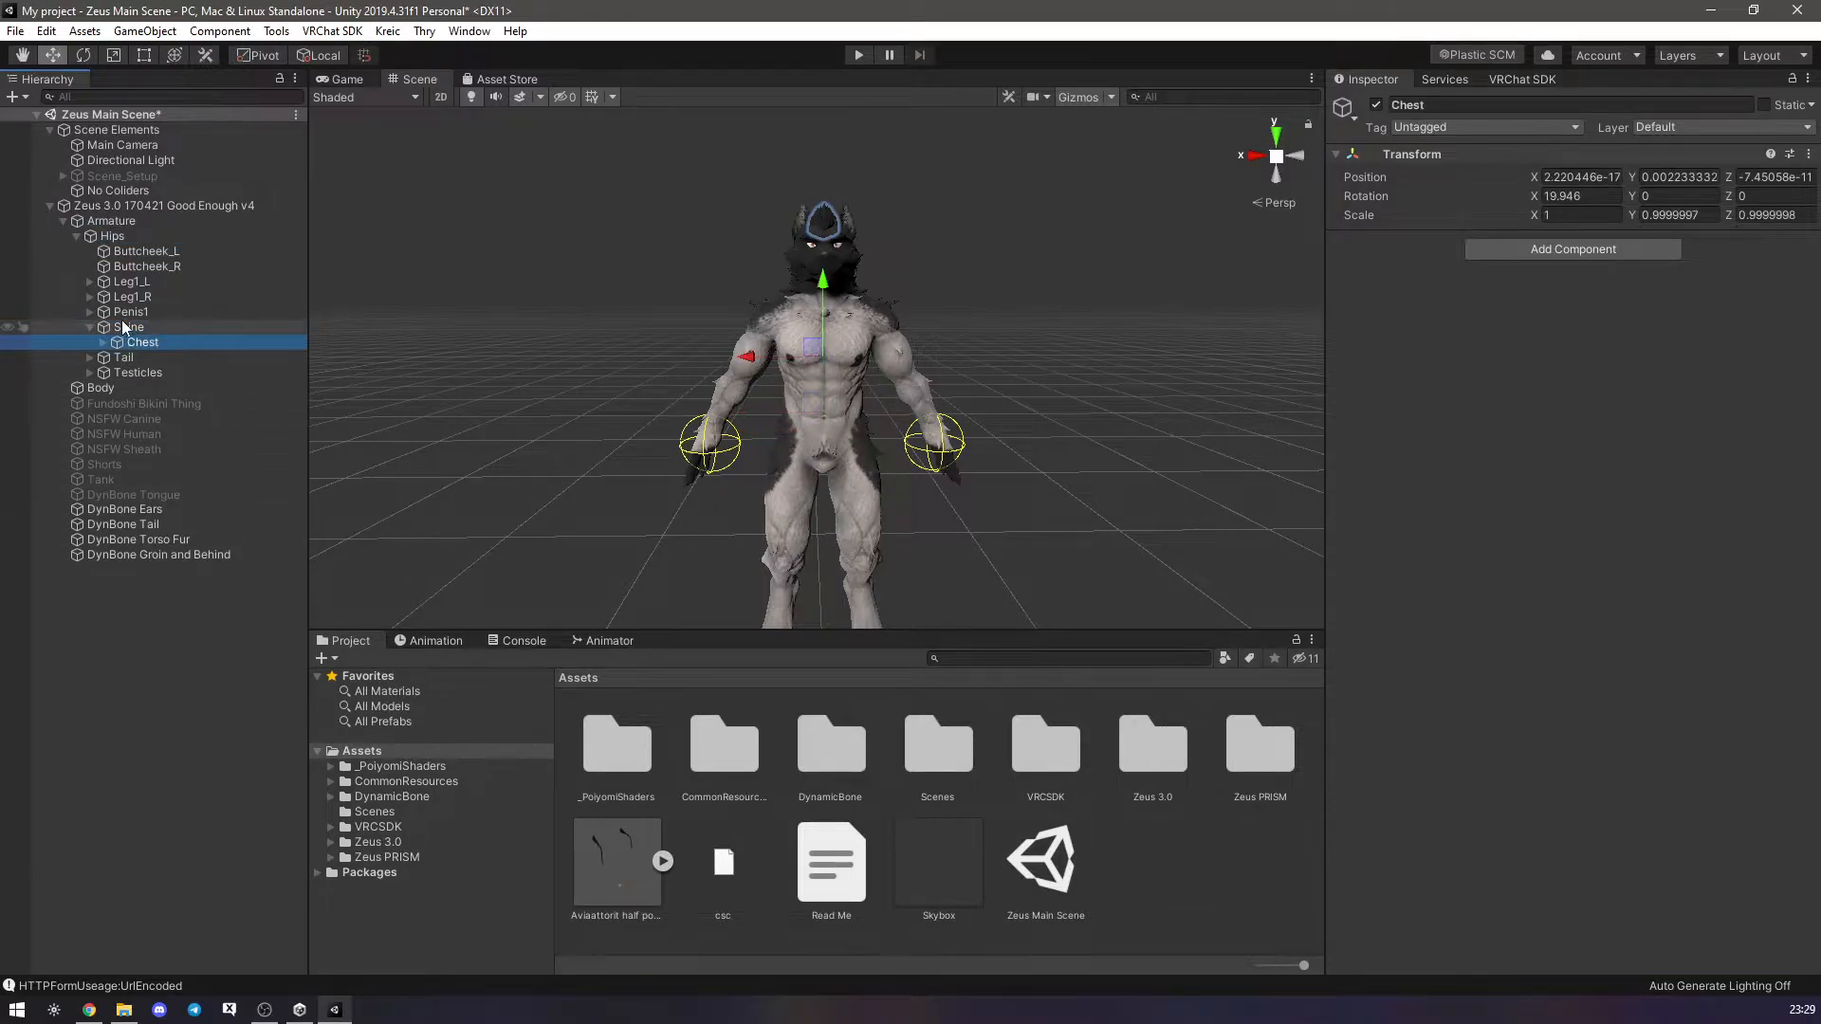
key("Right")
key("Down")
key("Down")
key("Down")
key("Right")
key("Down")
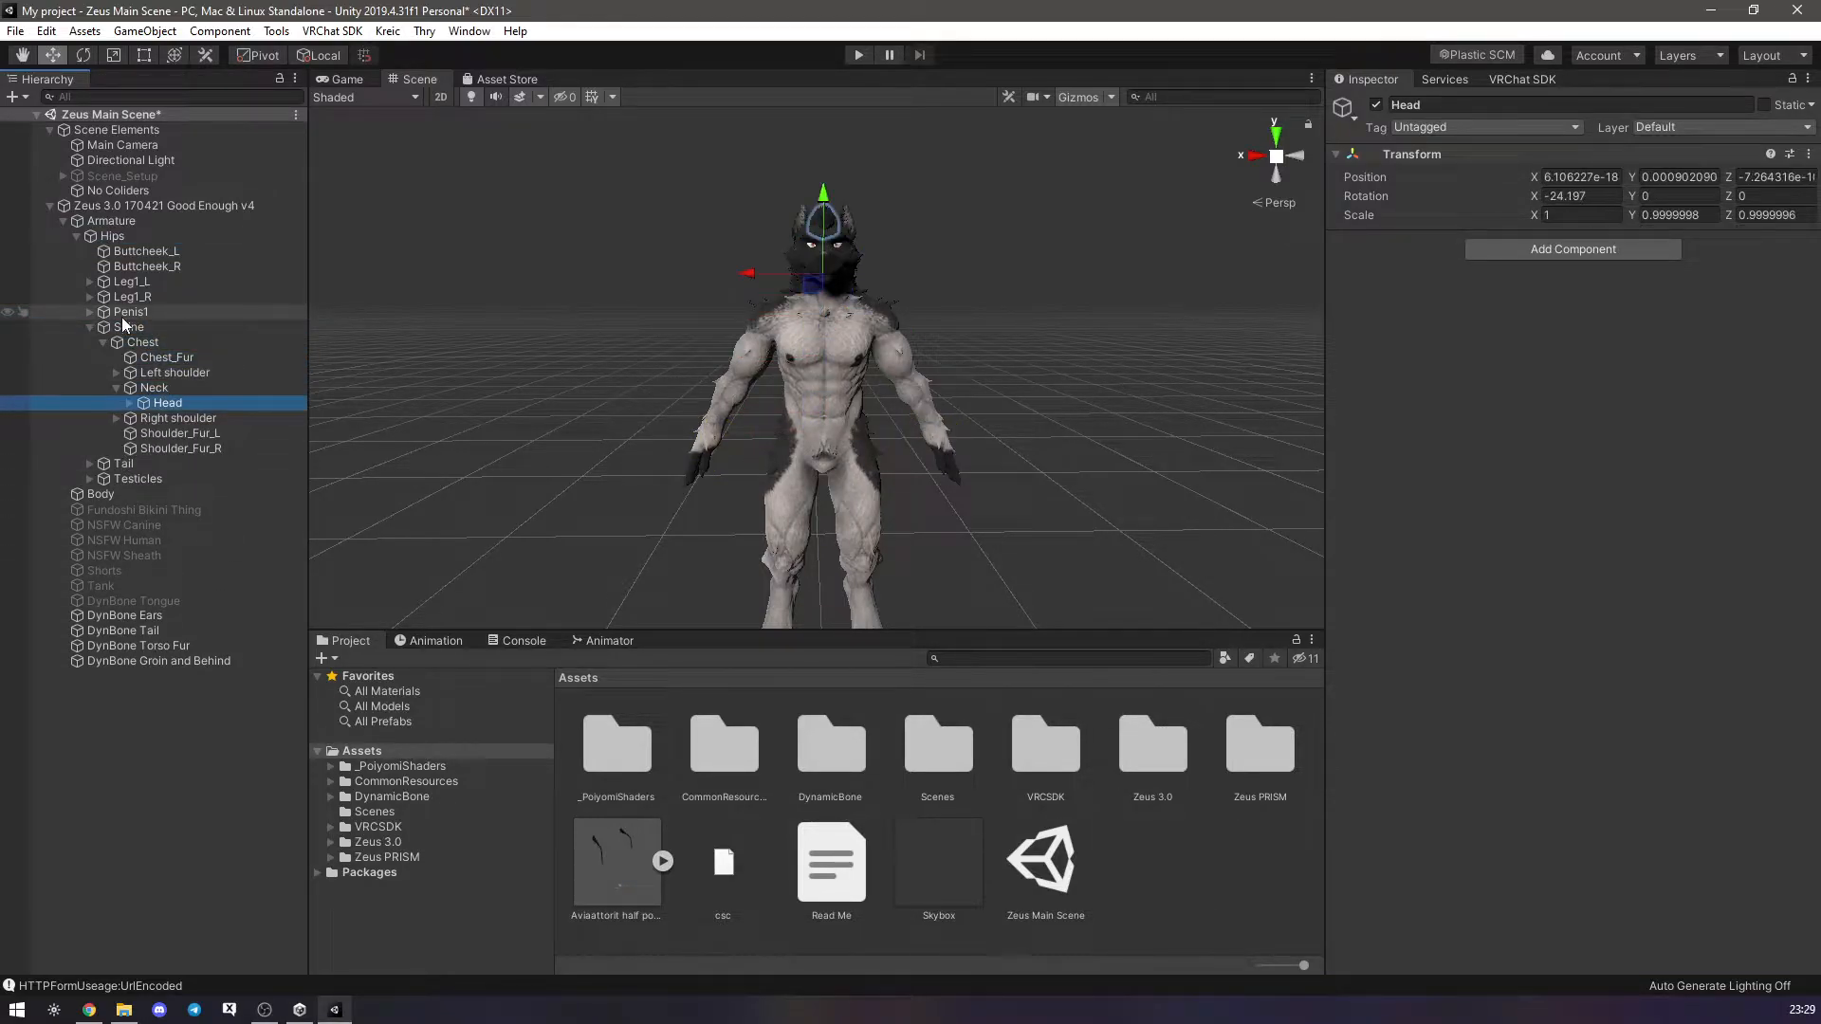
Expand the Head bone and add the Aviaattorit half polys model as its child.
key("Right")
key("Down")
key("Down")
key("Down")
key("Down")
key("Down")
key("Down")
key("Down")
key("Down")
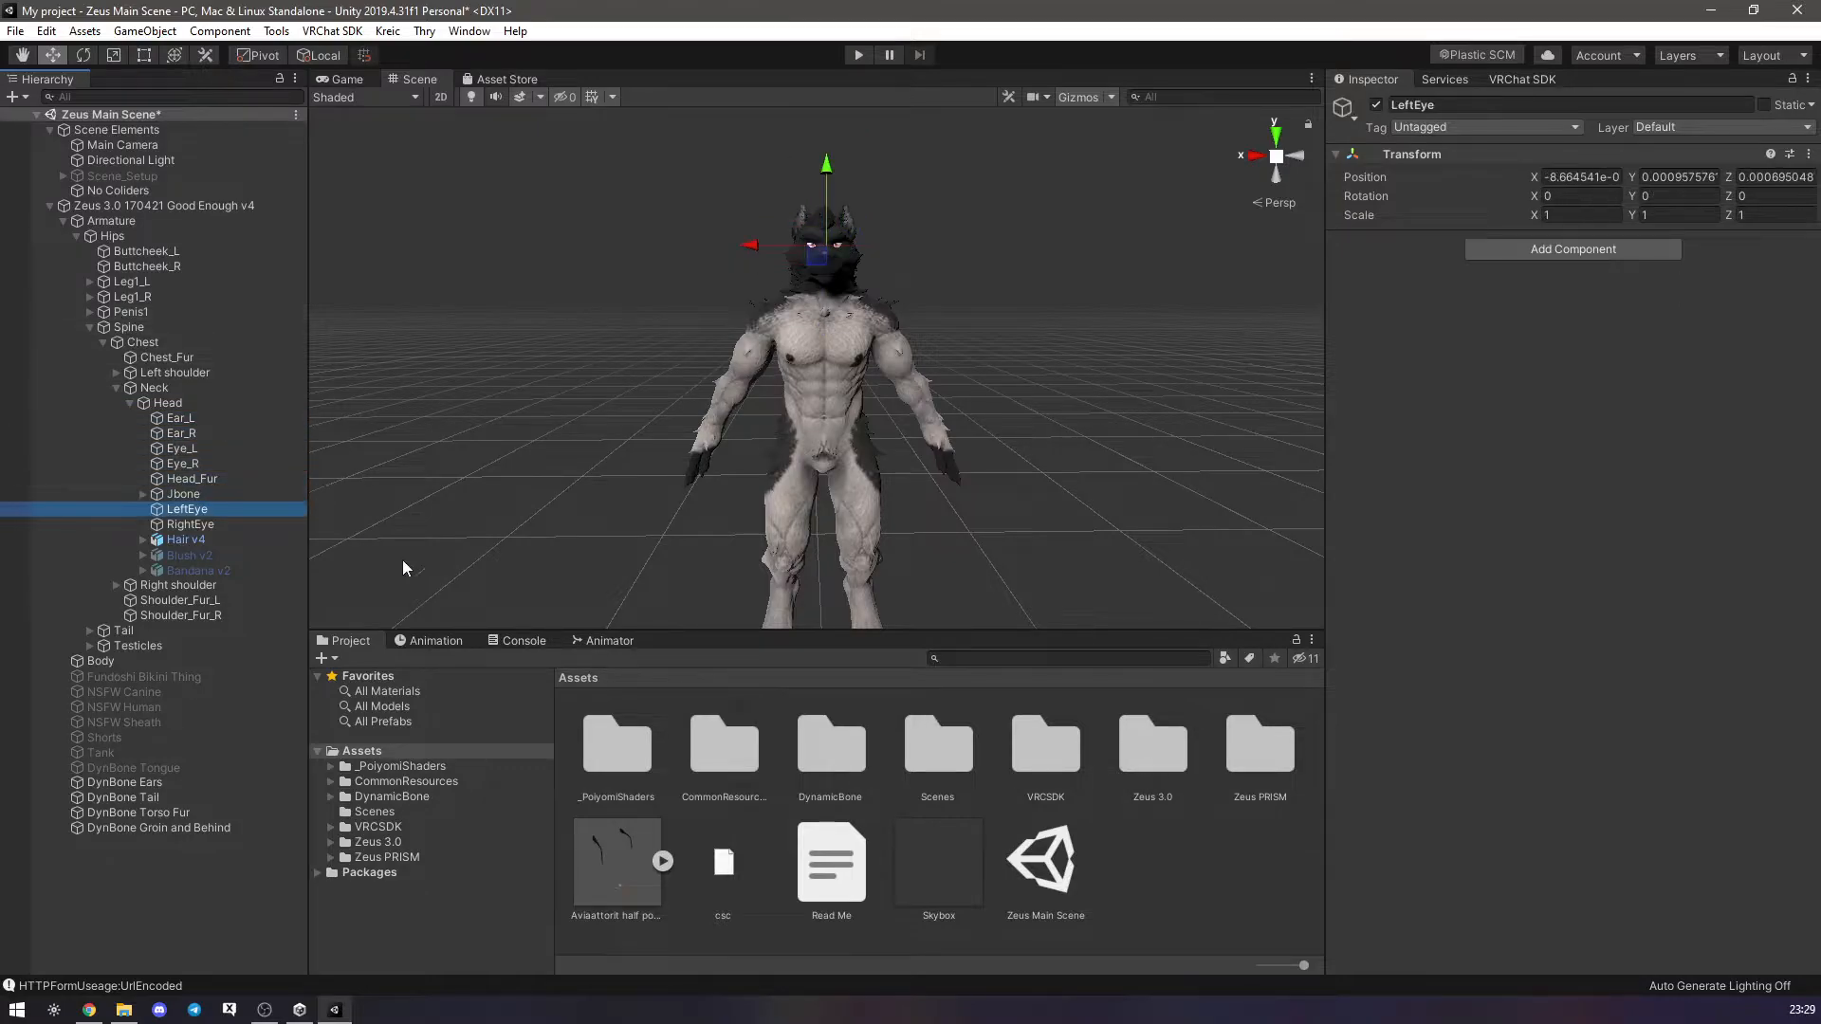
left_click_drag(606, 873, 190, 541)
Set the glasses' scale to 10 on the X, Y and Z axes.
left_click(1603, 233)
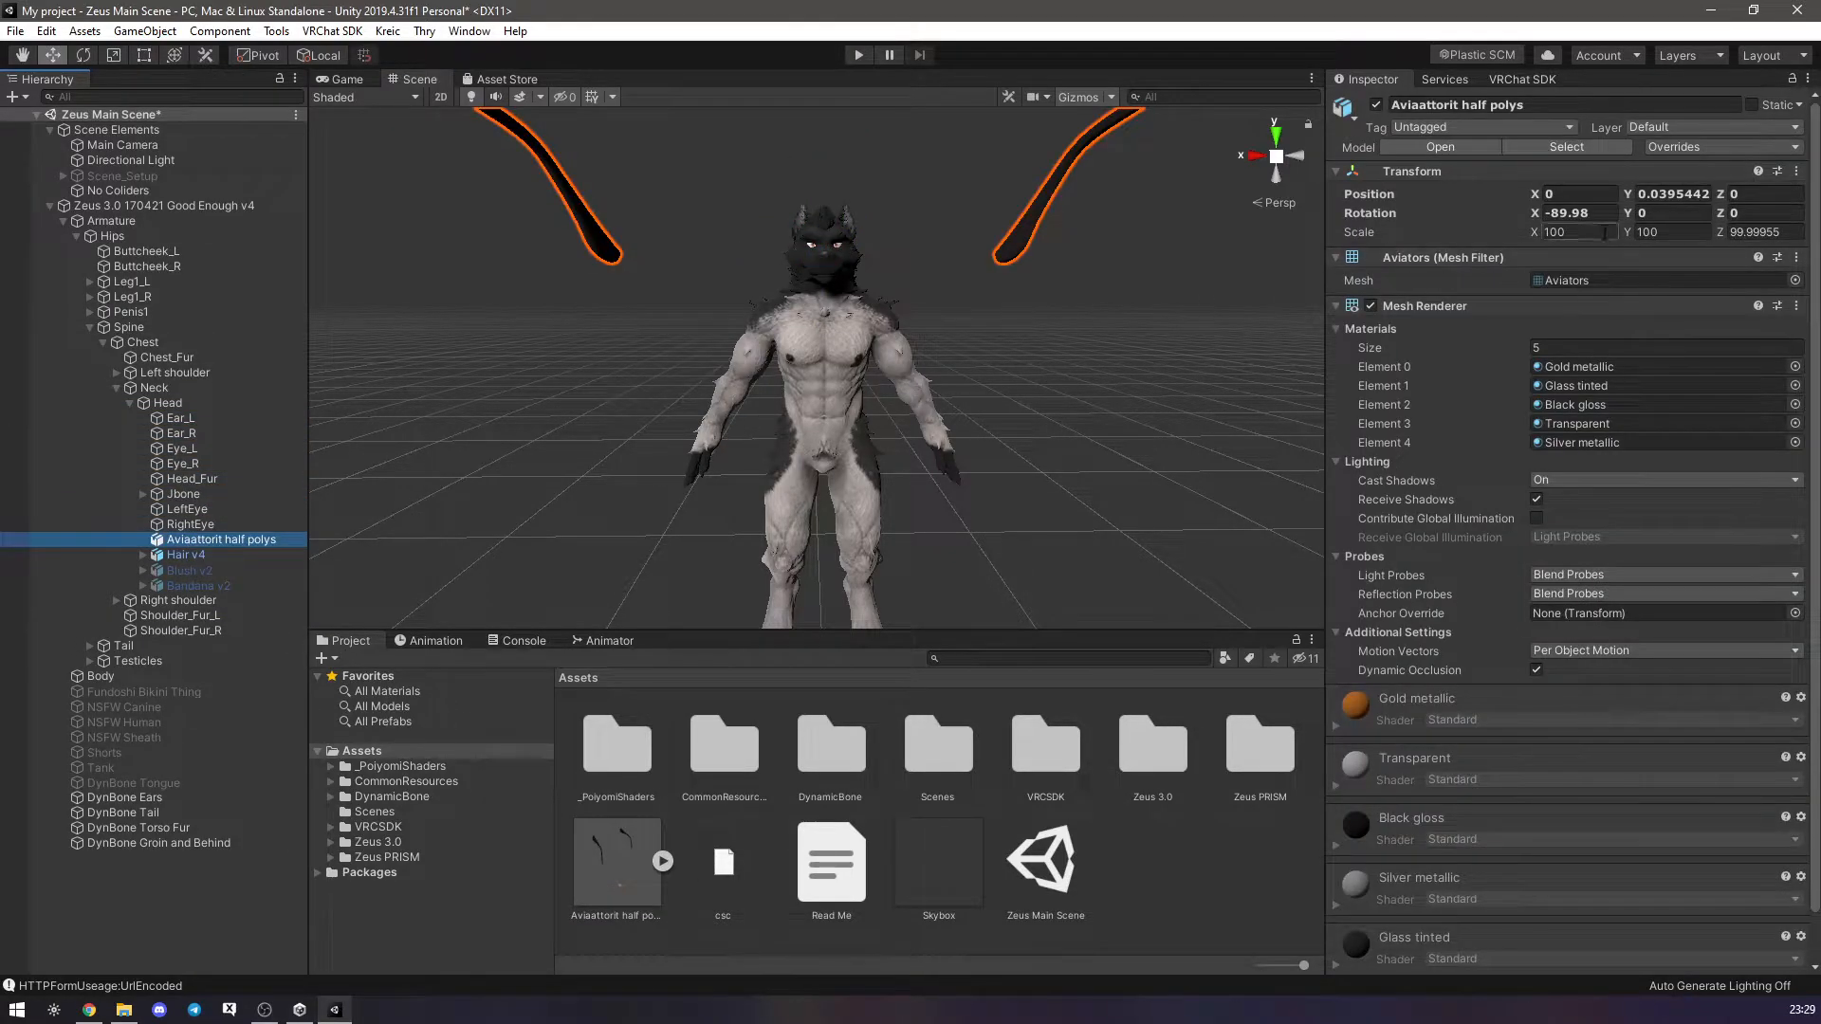
key("BackSpace")
type("1")
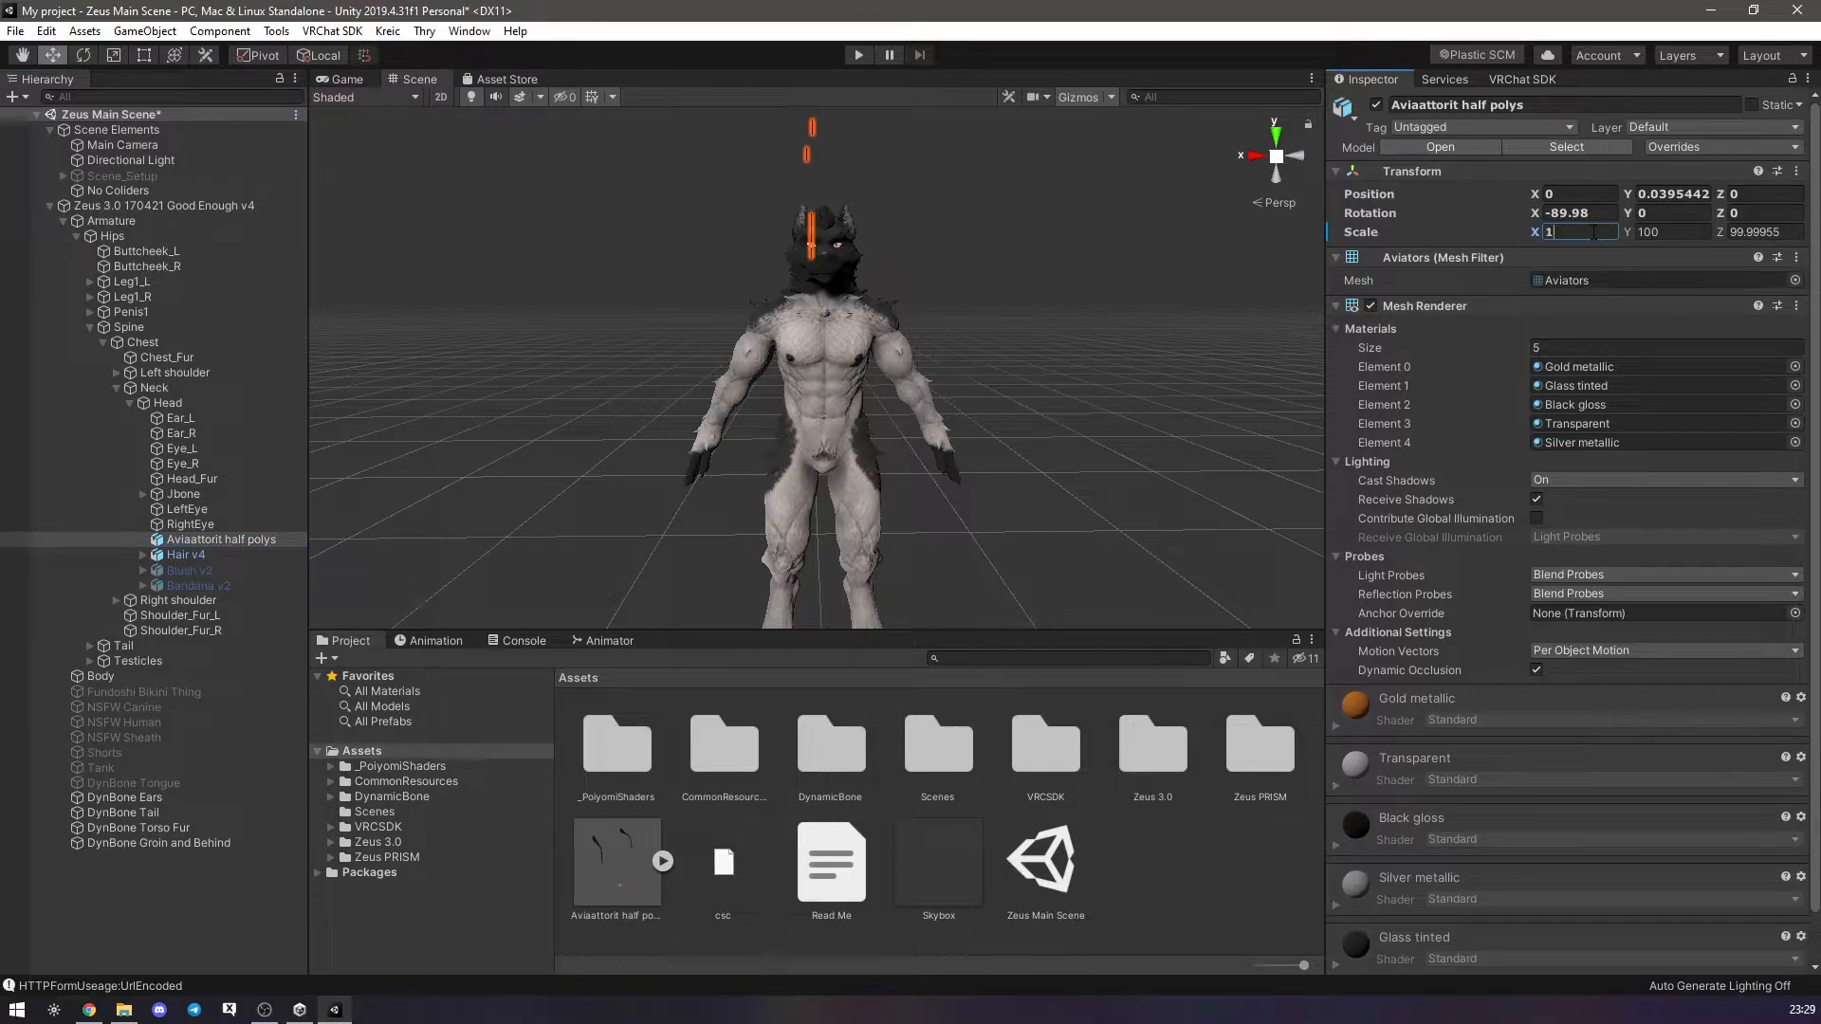
type("0")
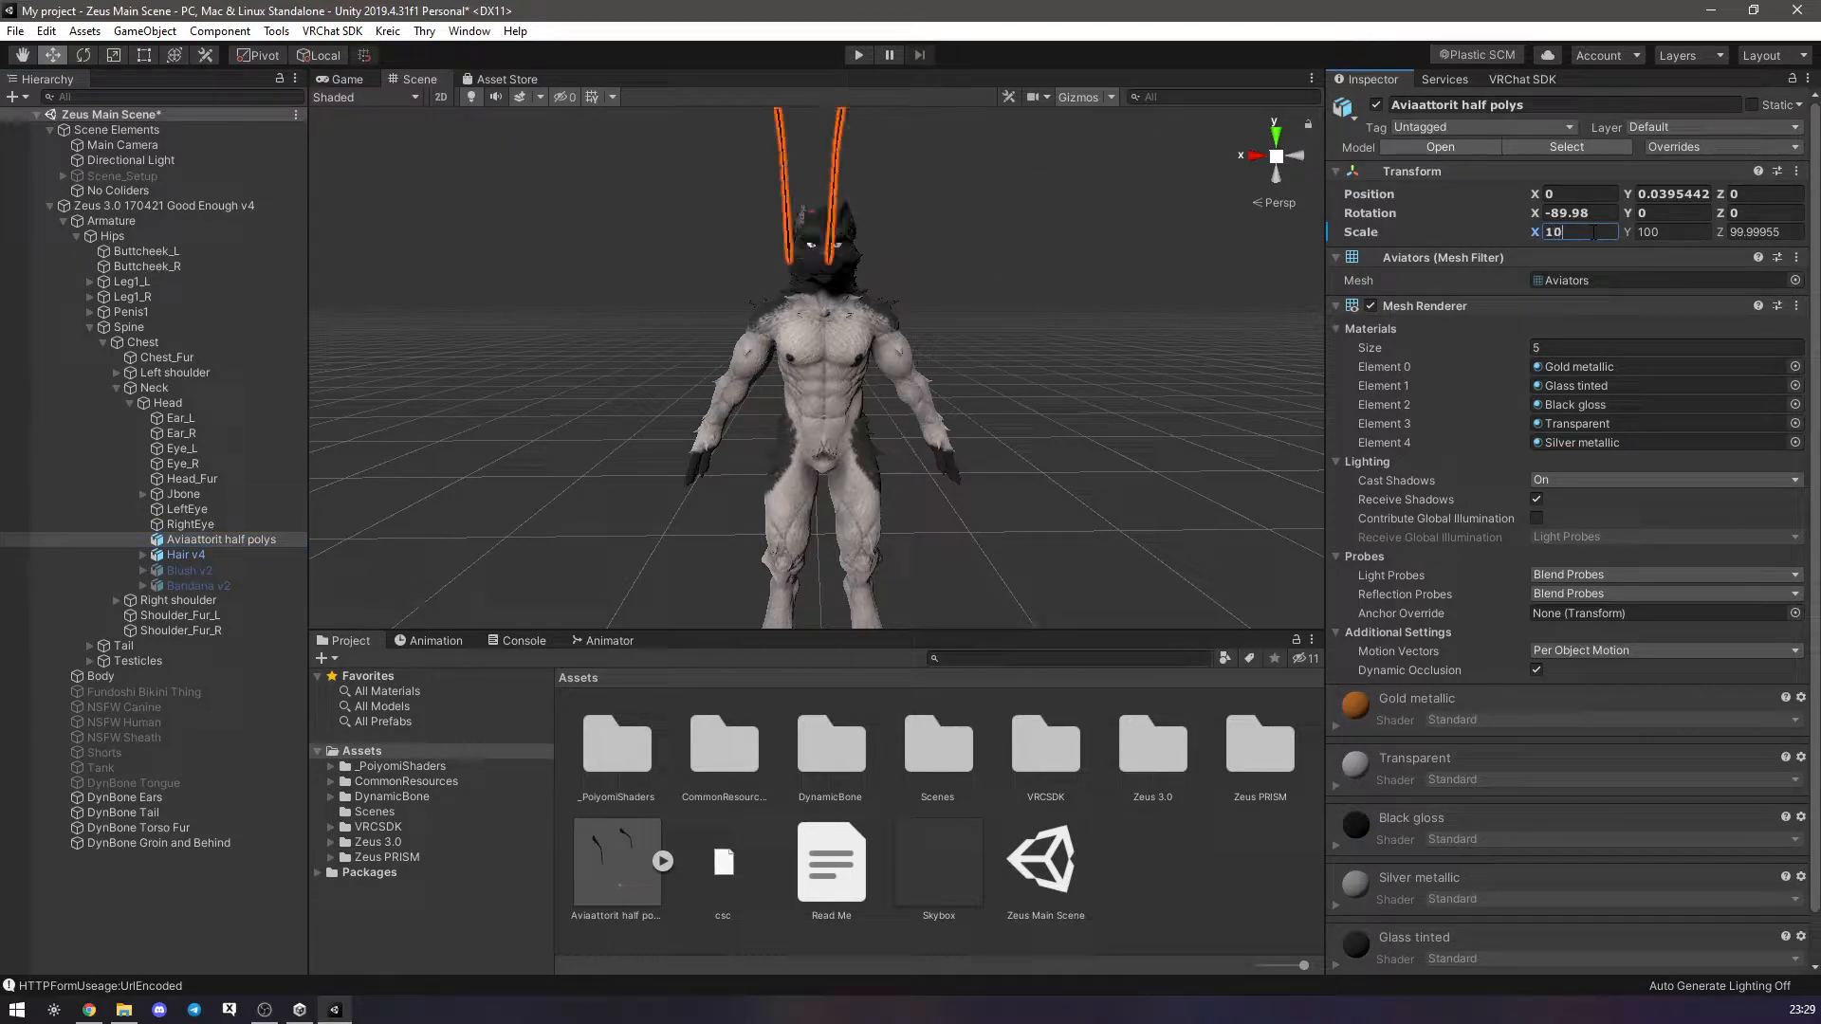
key("Tab")
type("20")
key("Tab")
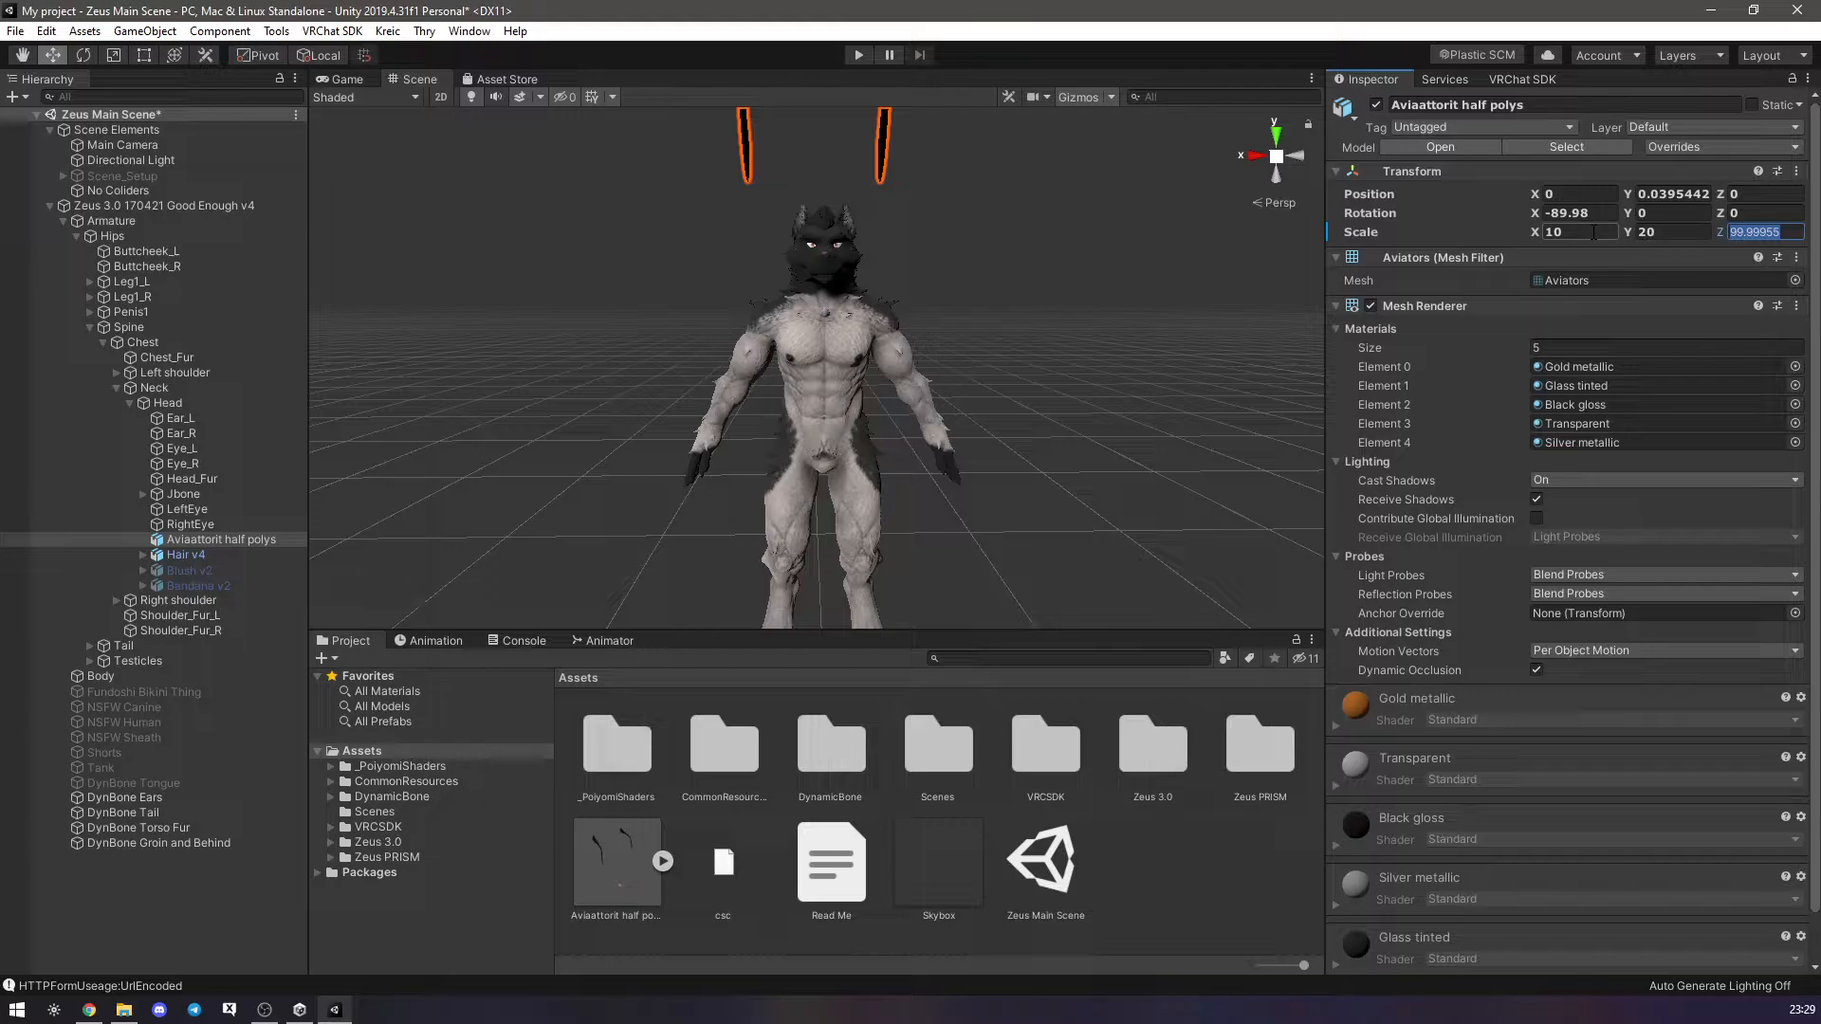
type("2")
key("BackSpace")
type("10")
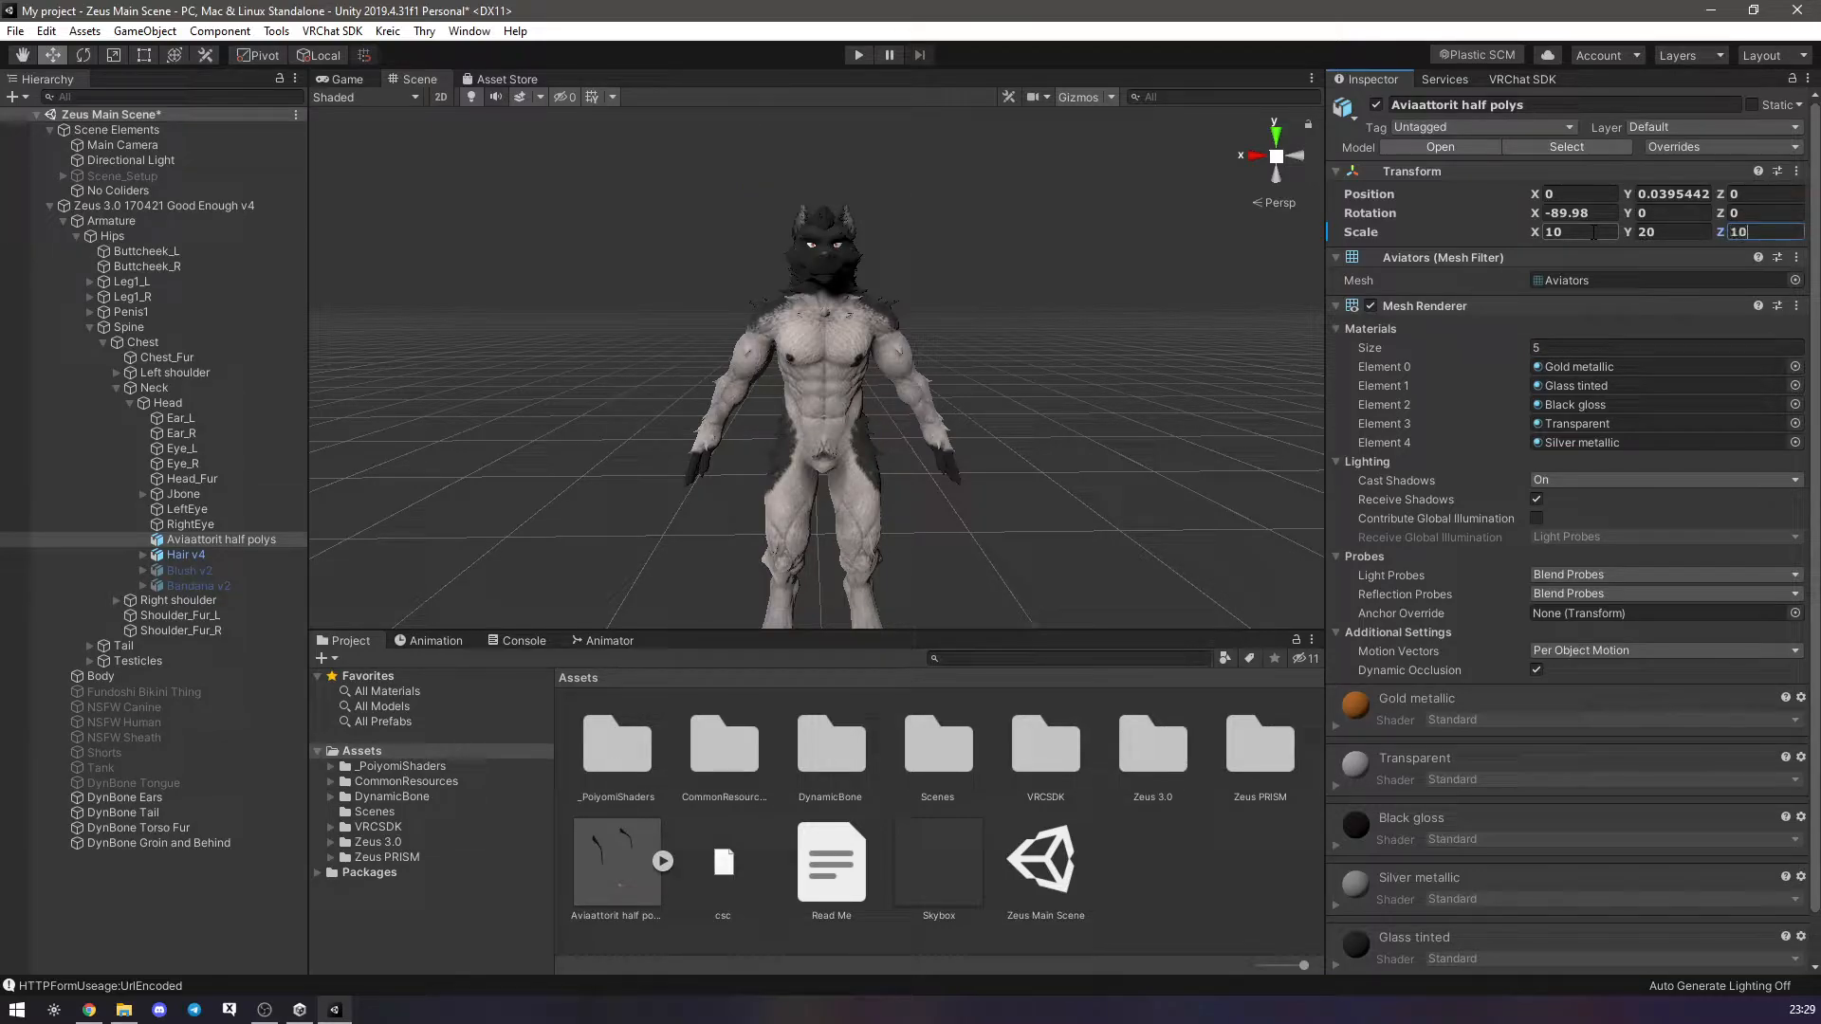
key("shift+Tab")
type("10")
Try an X rotation of 0 on the glasses, check the orientation, and undo the rotation change.
key("shift+Tab")
key("shift+Tab")
key("shift+Tab")
key("shift+Tab")
type("0")
left_click_drag(787, 361, 774, 424, "alt")
scroll(774, 424, "up", 3)
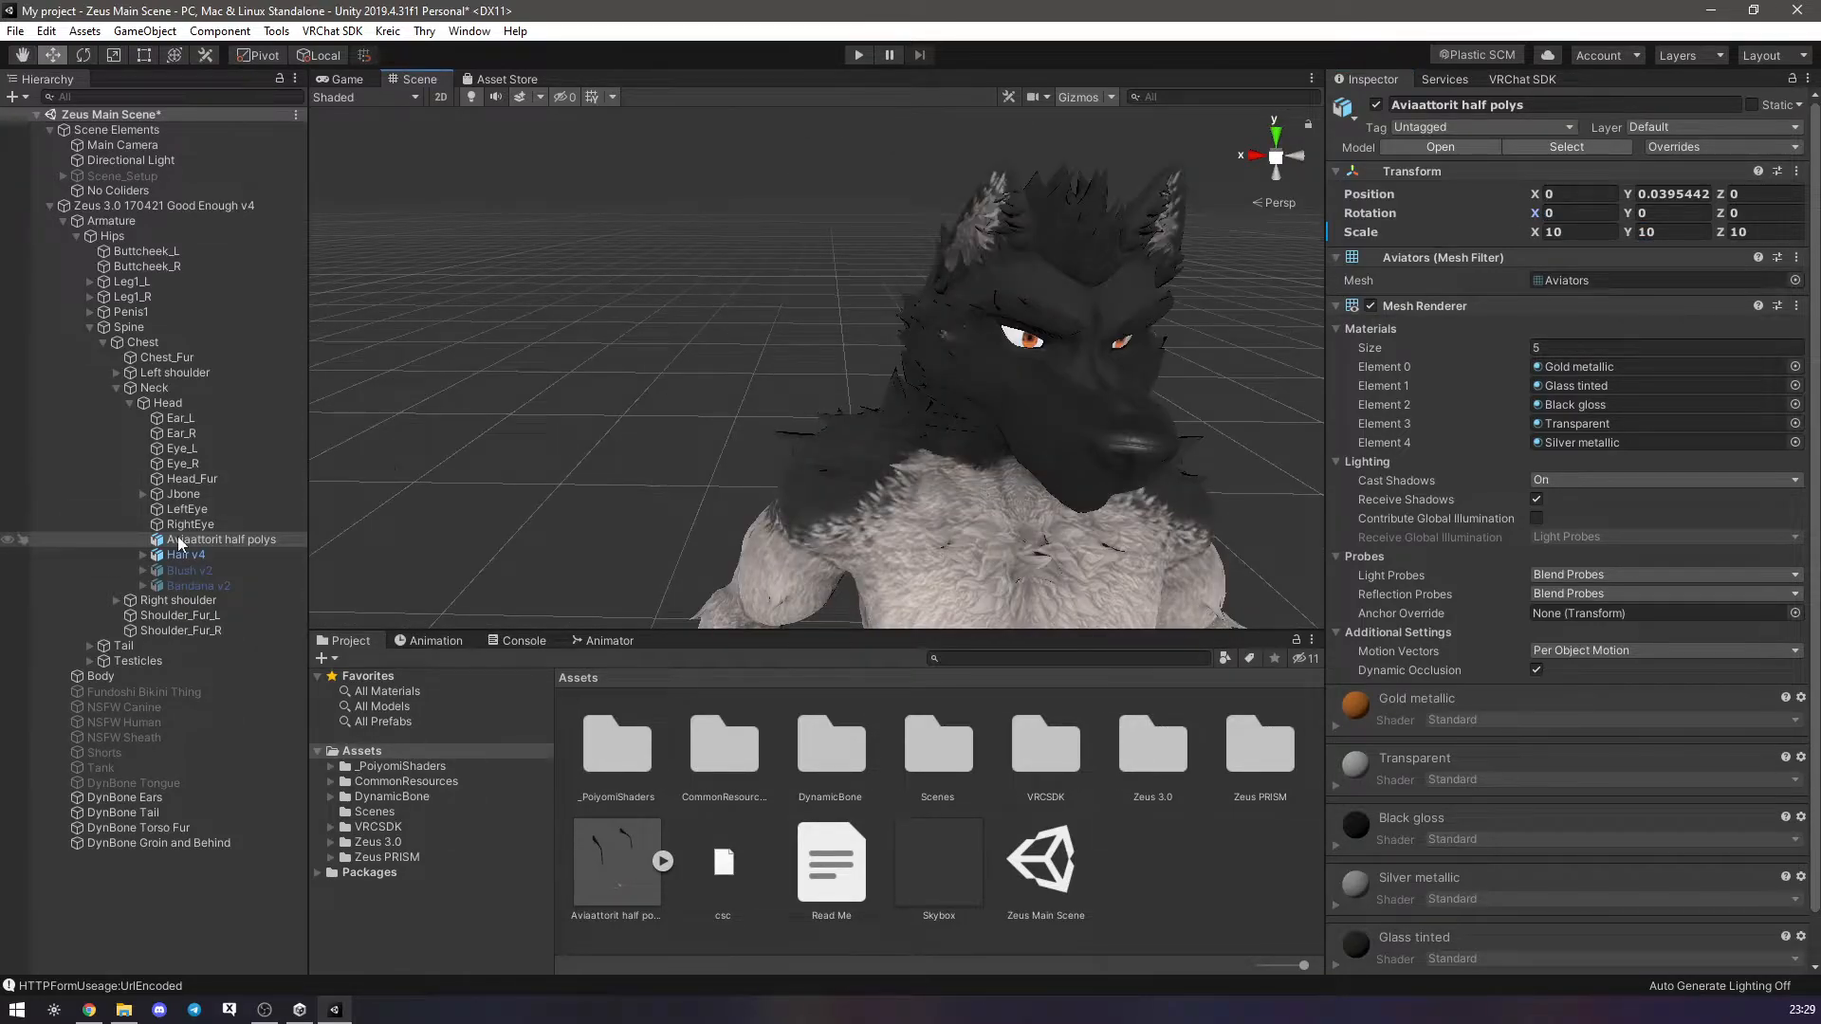
double_click(183, 540)
middle_click_drag(724, 451, 703, 182)
scroll(708, 355, "down", 9)
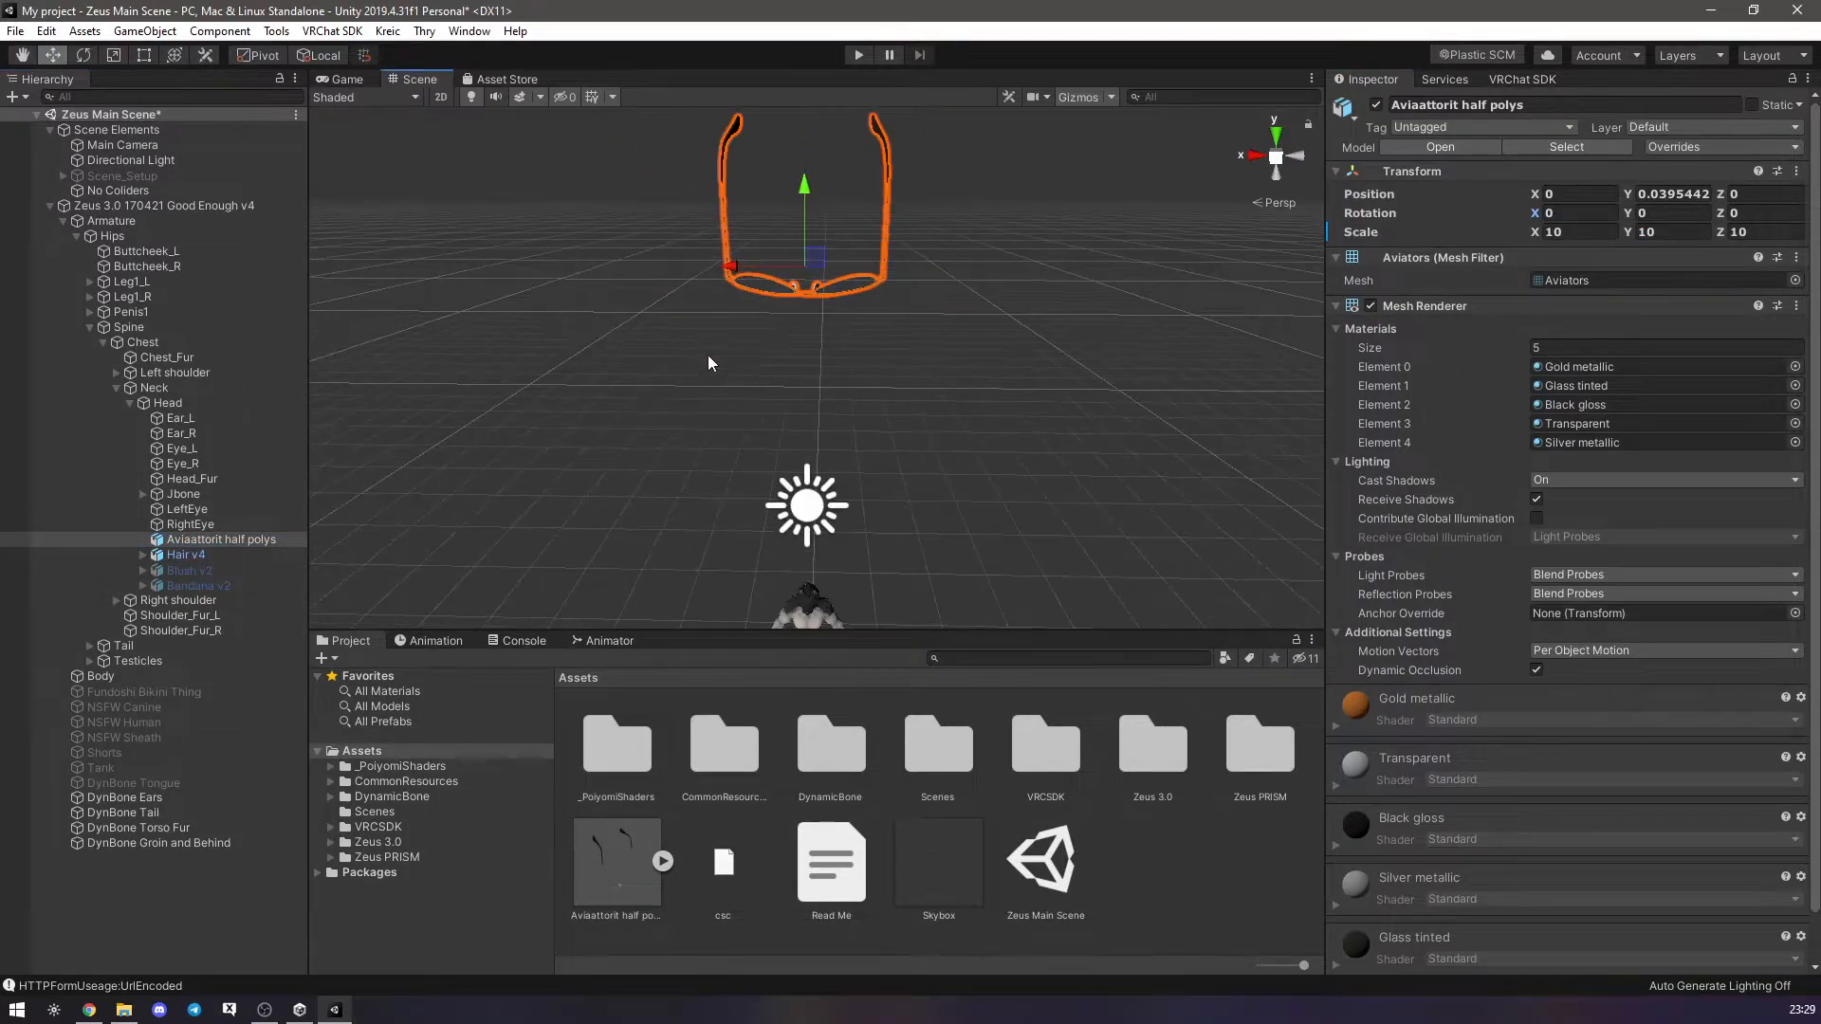
scroll(692, 383, "down", 1)
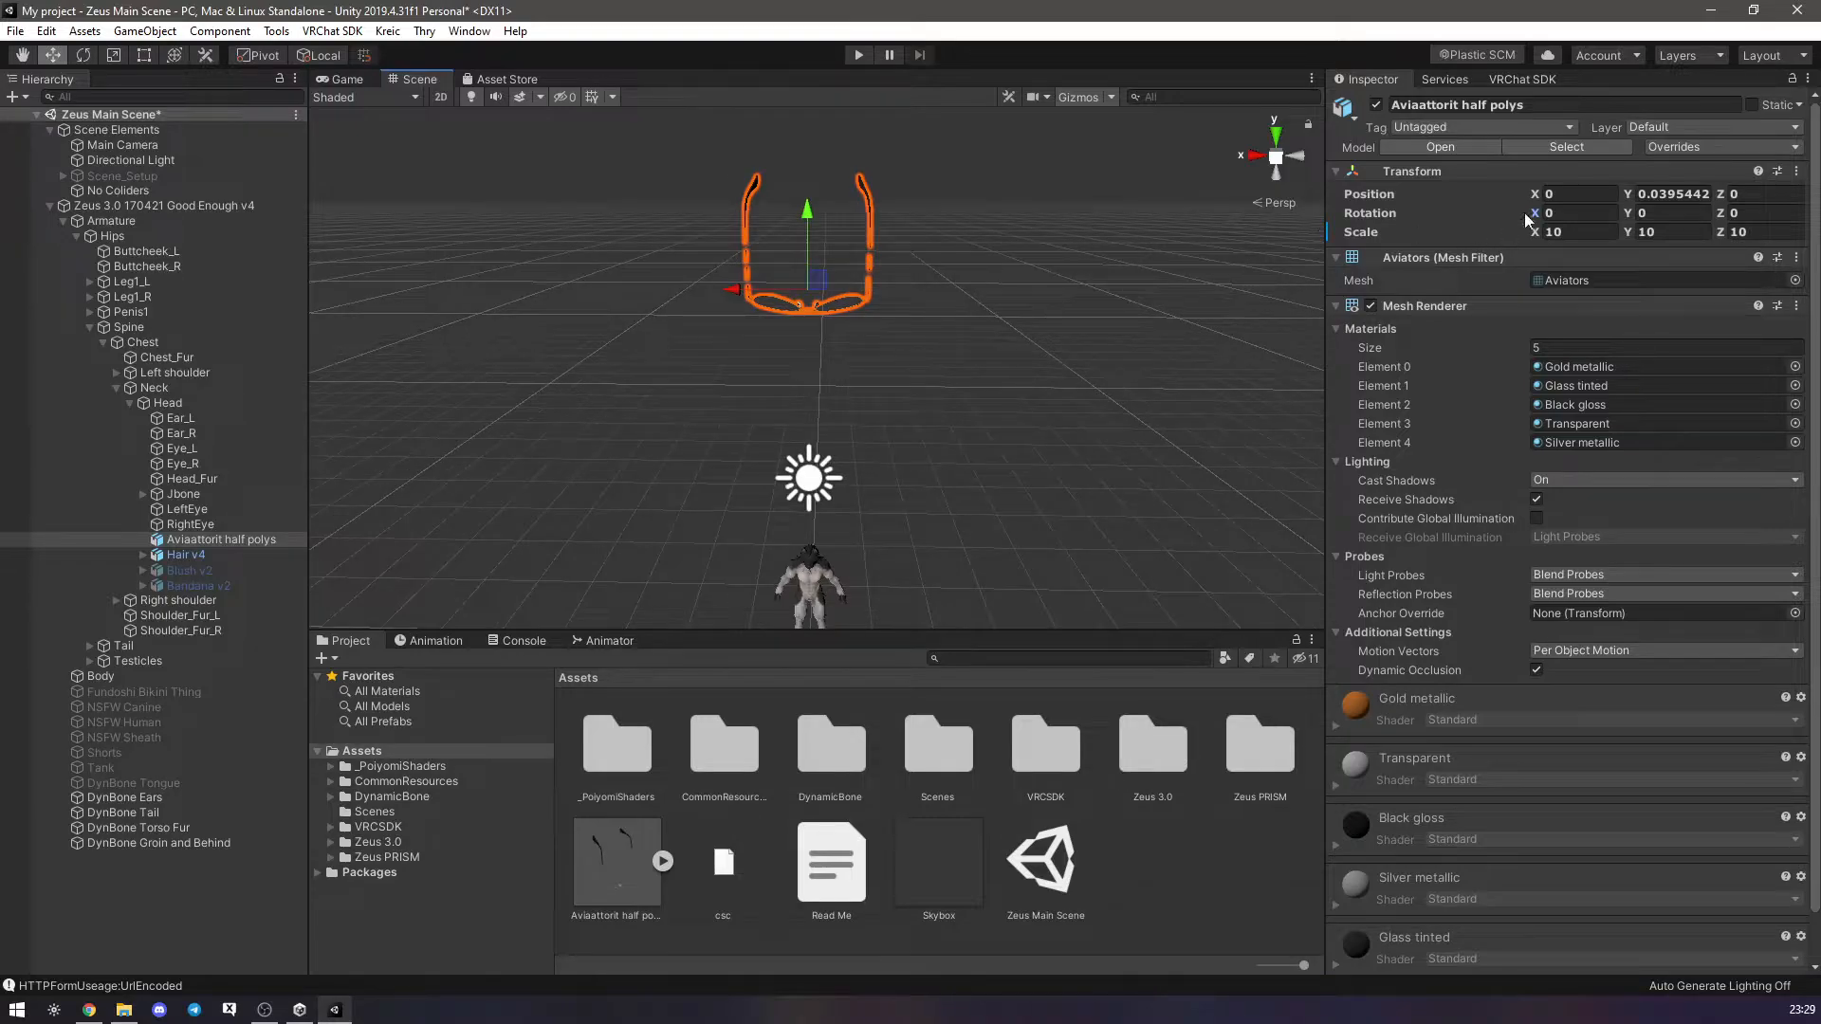
left_click(1663, 212)
key("ctrl+z")
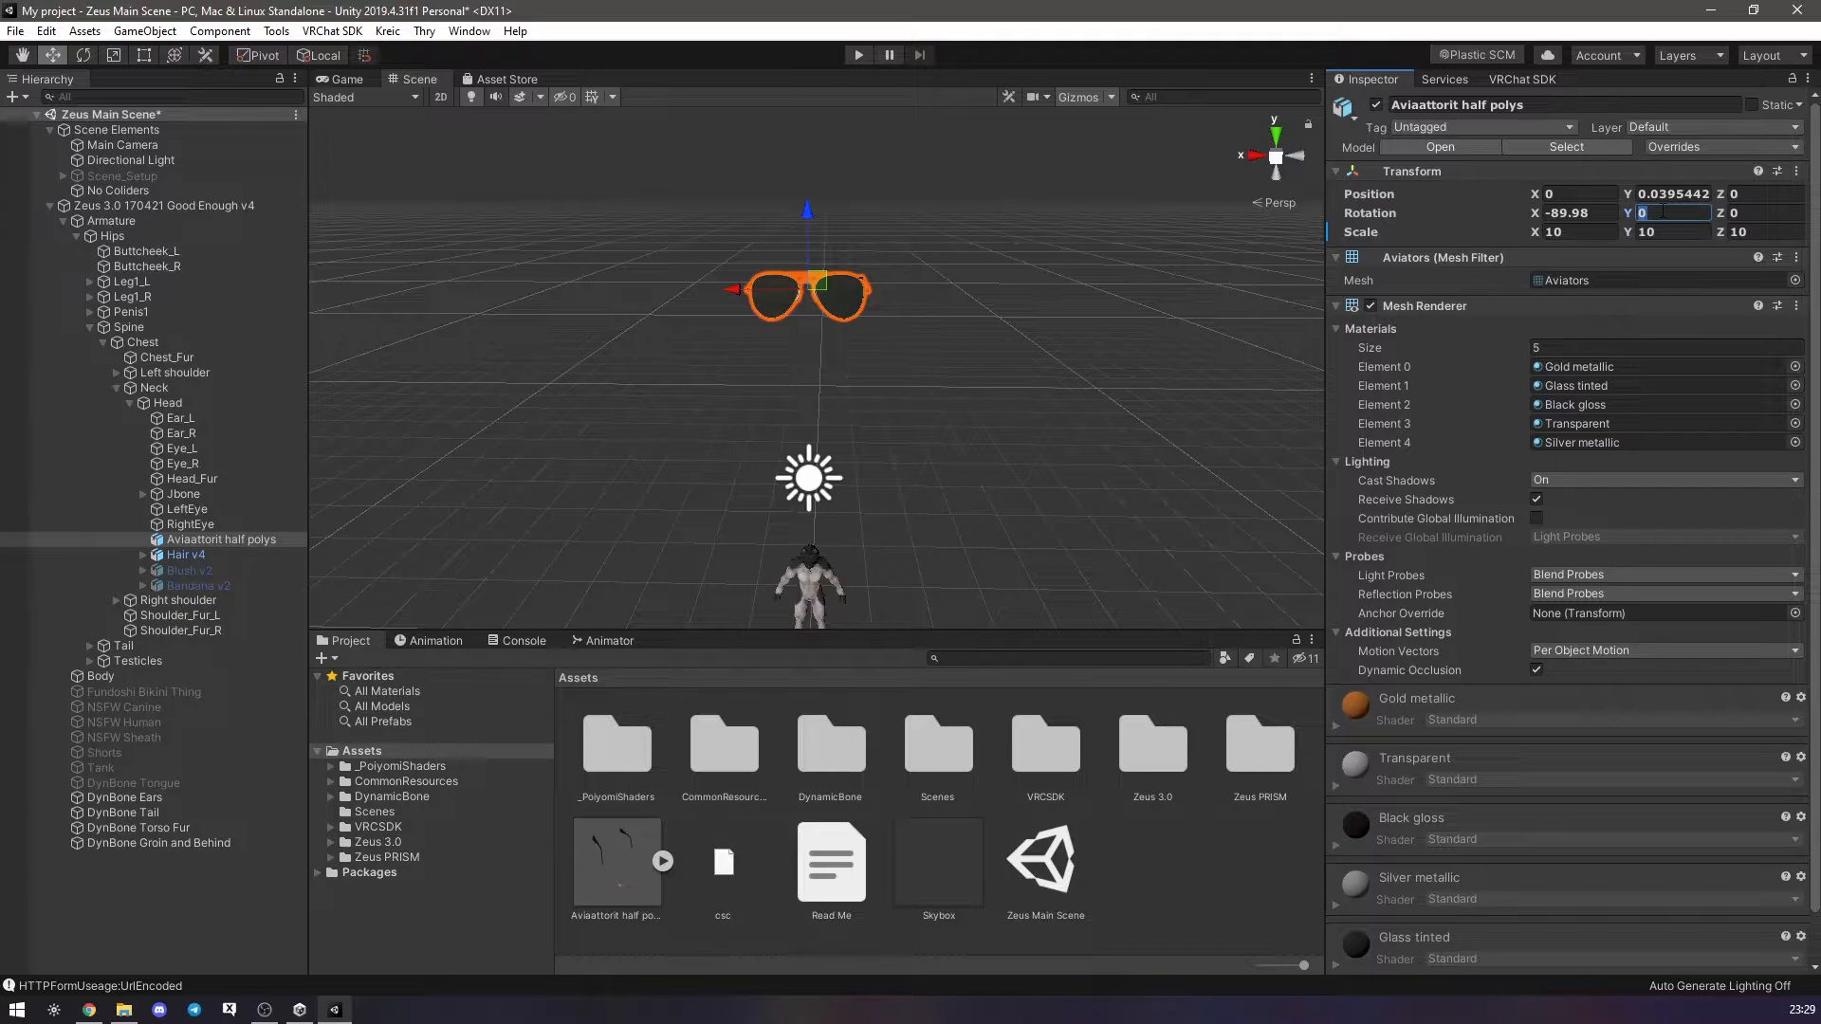
Reduce the glasses' scale to 1 on the X, Y and Z axes.
left_click(1556, 232)
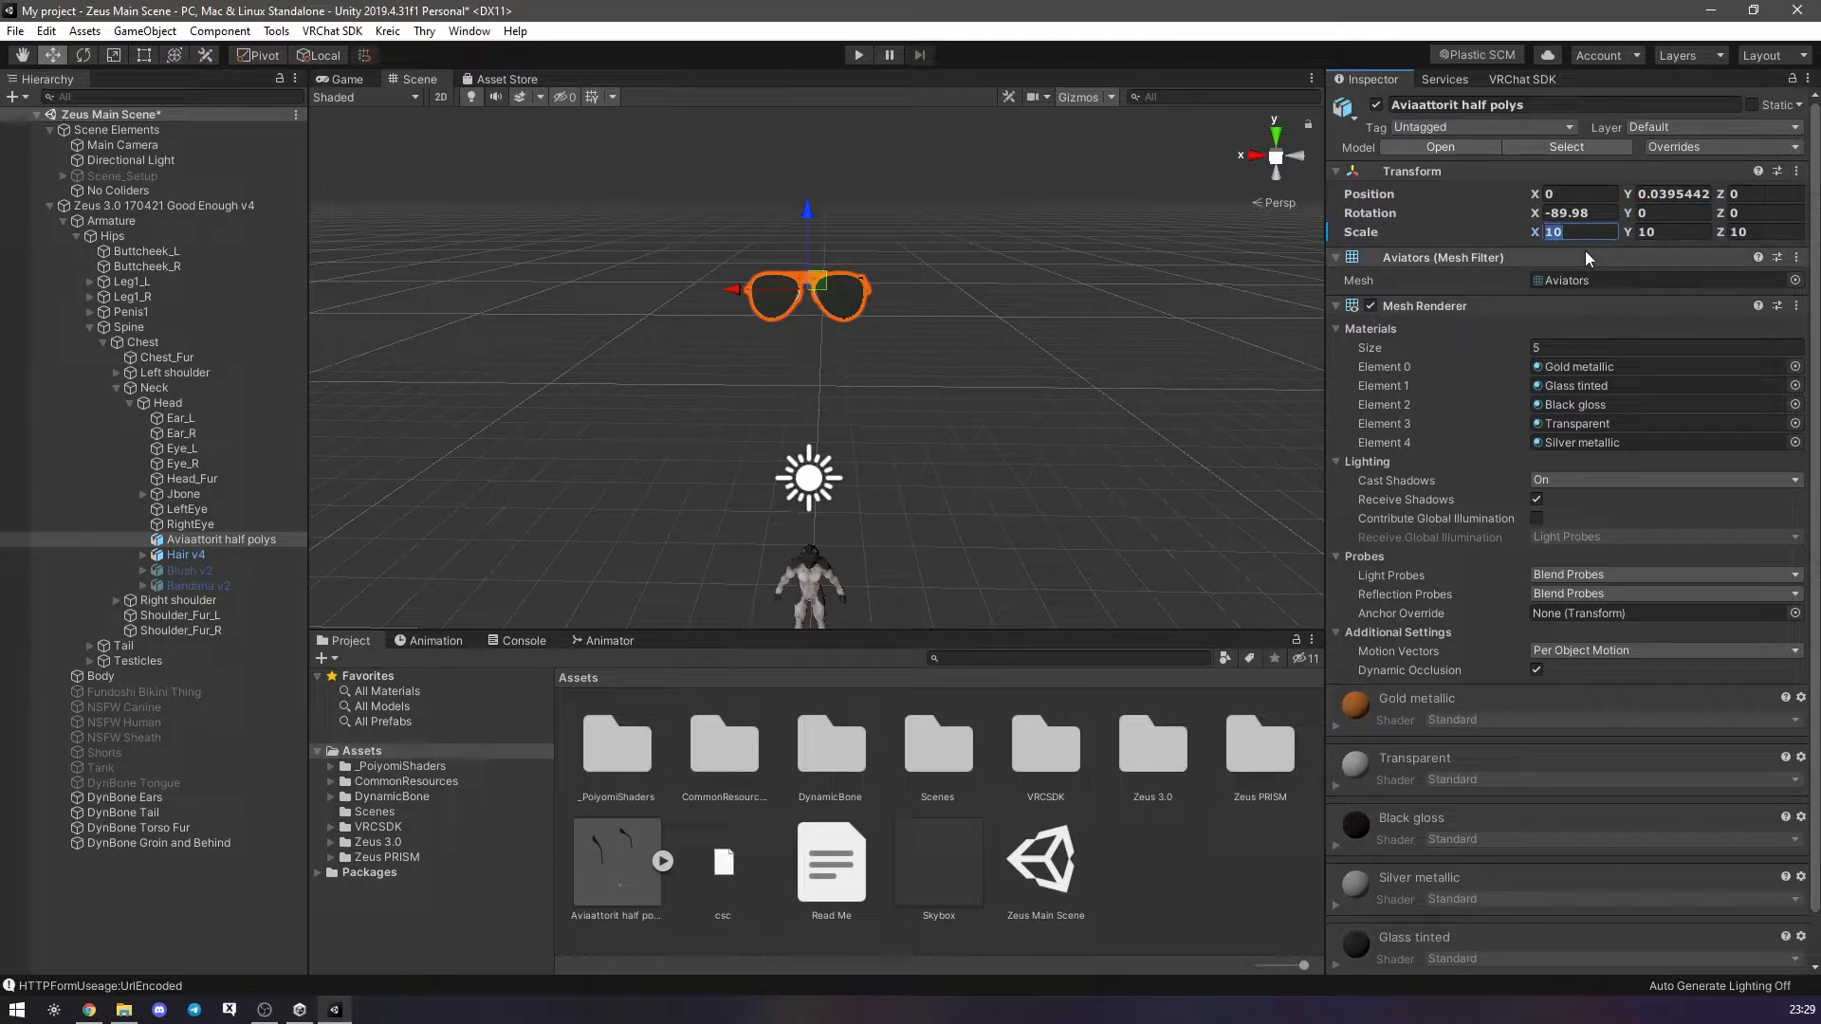
type("60")
key("BackSpace")
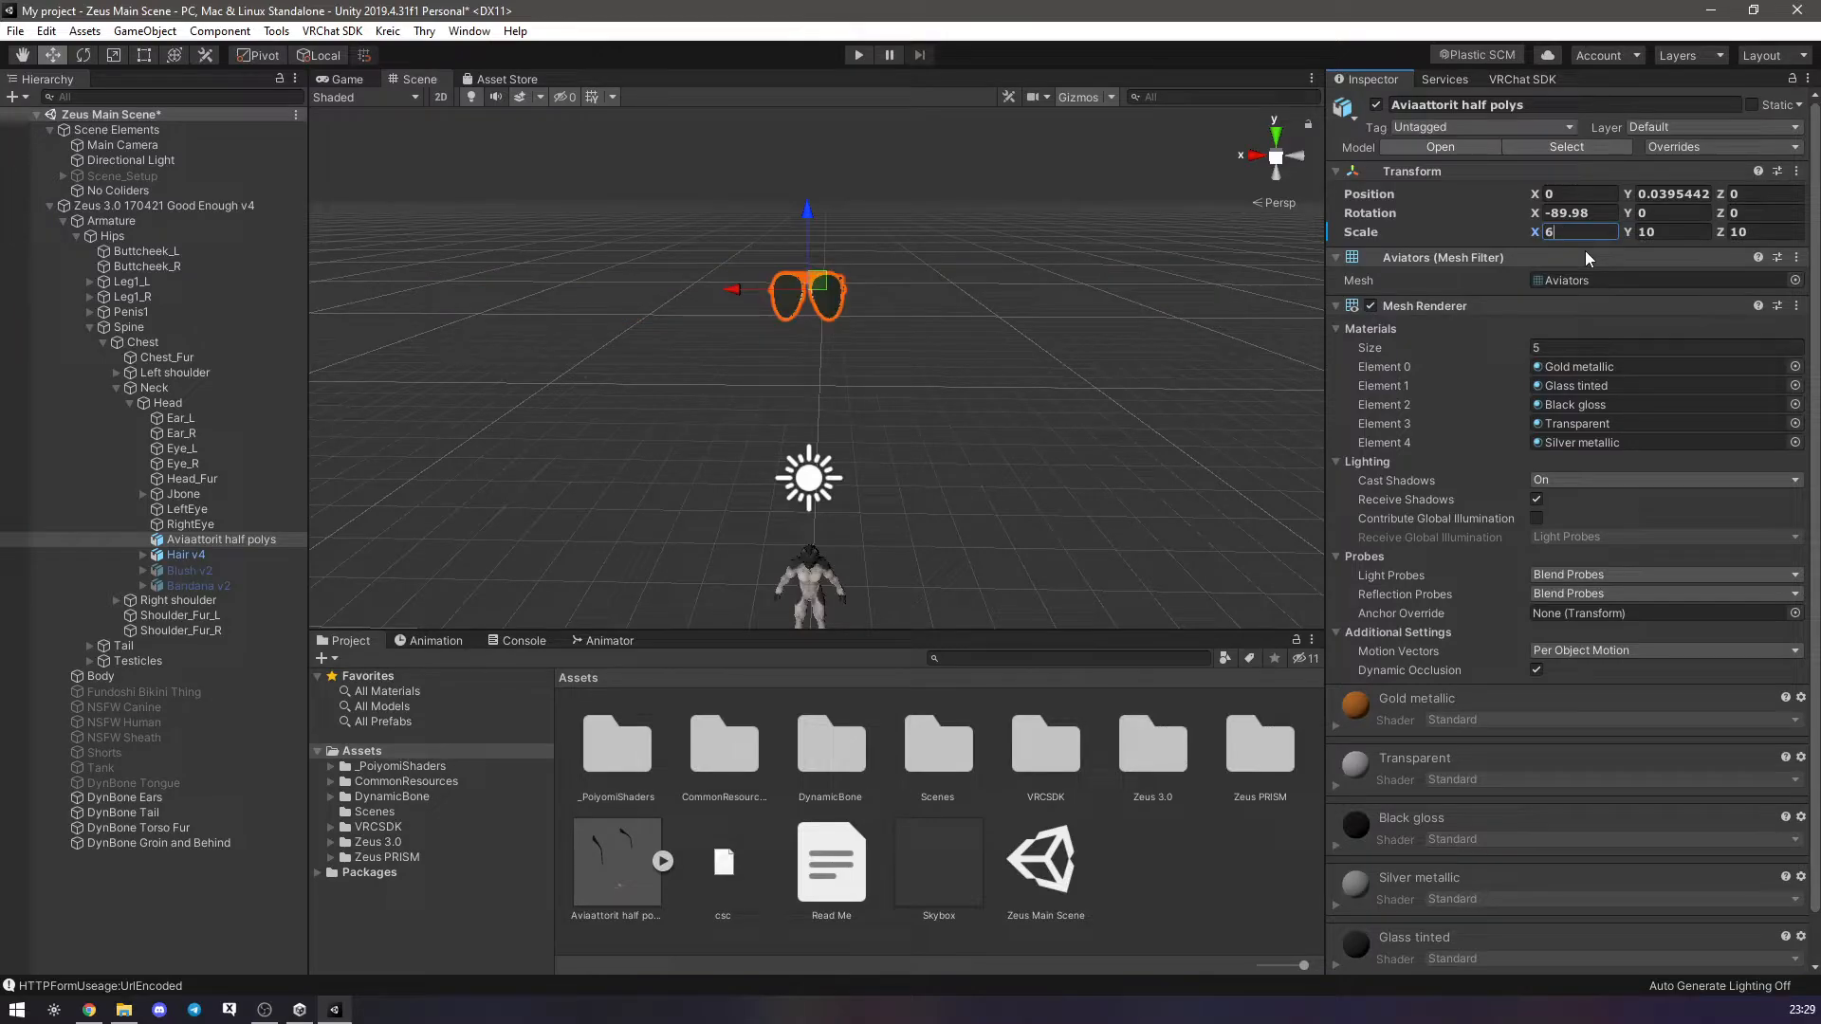
key("BackSpace")
type("5")
key("BackSpace")
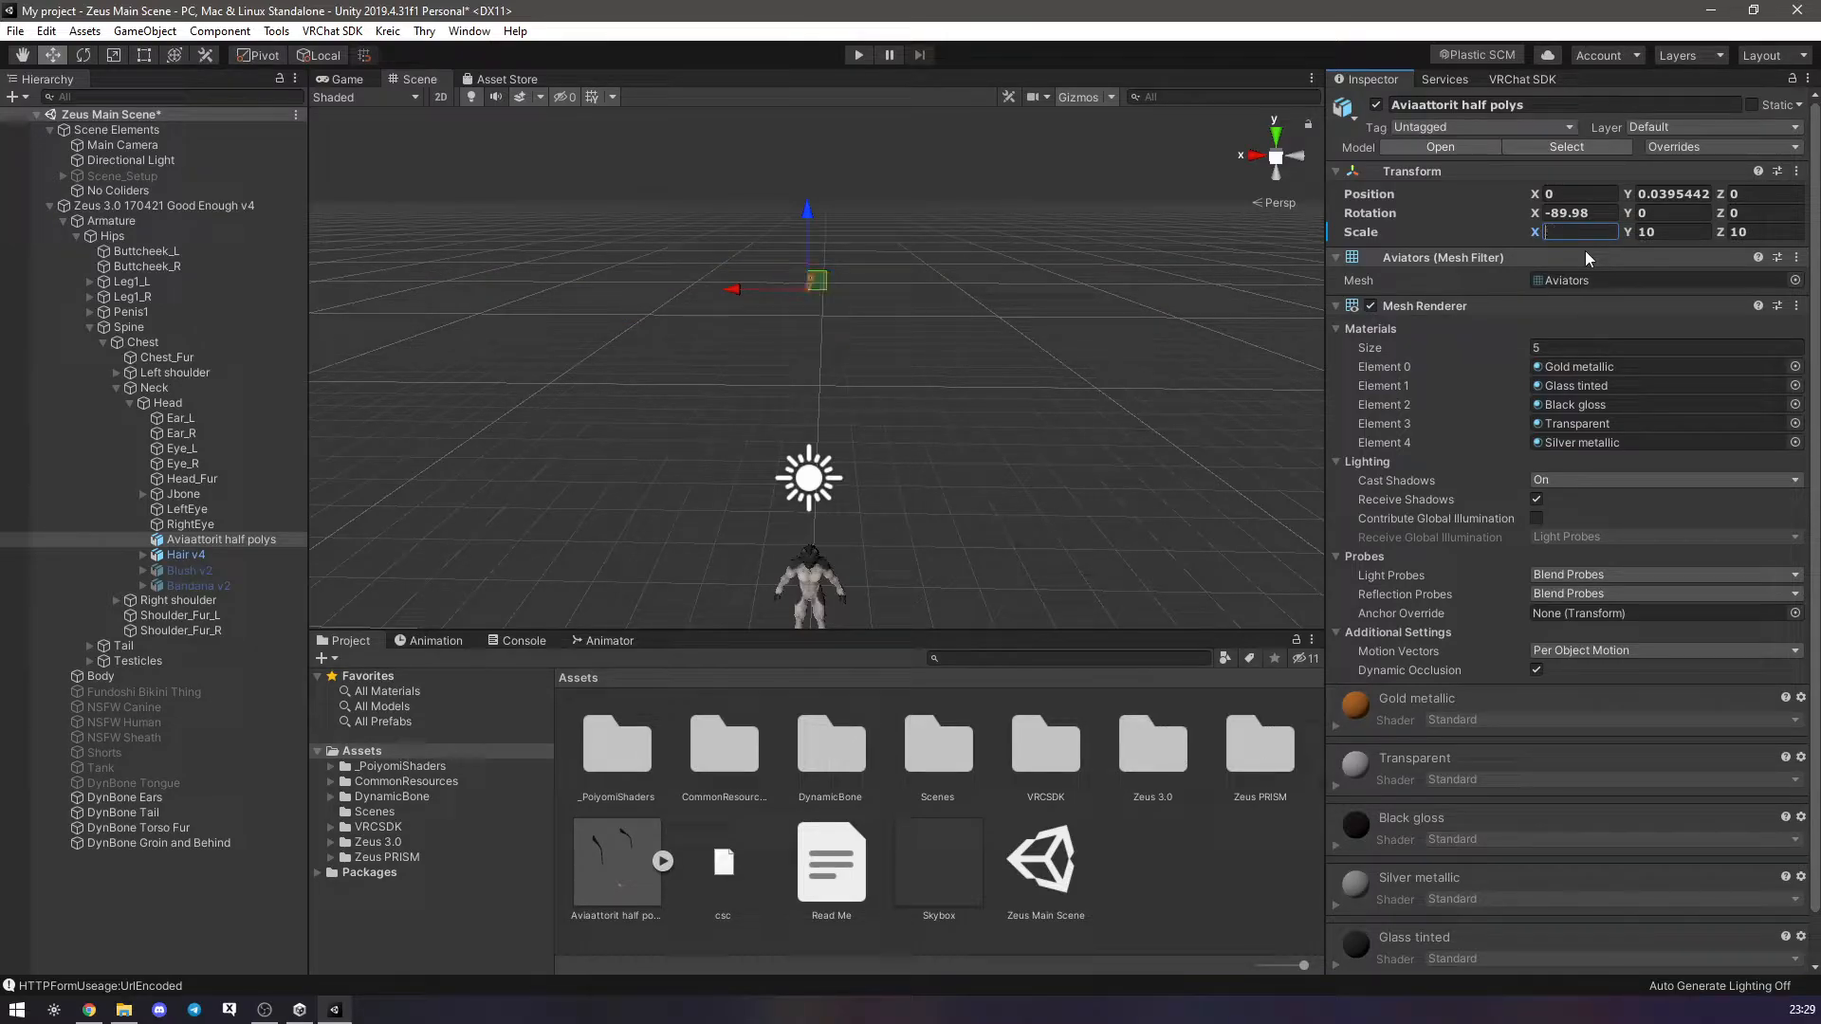
type("1")
key("Tab")
type("1")
key("Tab")
type("1")
Lower the glasses onto the avatar's head, to a Y position of about 0.00024.
scroll(759, 362, "up", 3)
left_click_drag(797, 197, 789, 571)
middle_click_drag(790, 571, 643, 256)
scroll(644, 256, "up", 5)
scroll(607, 247, "down", 8)
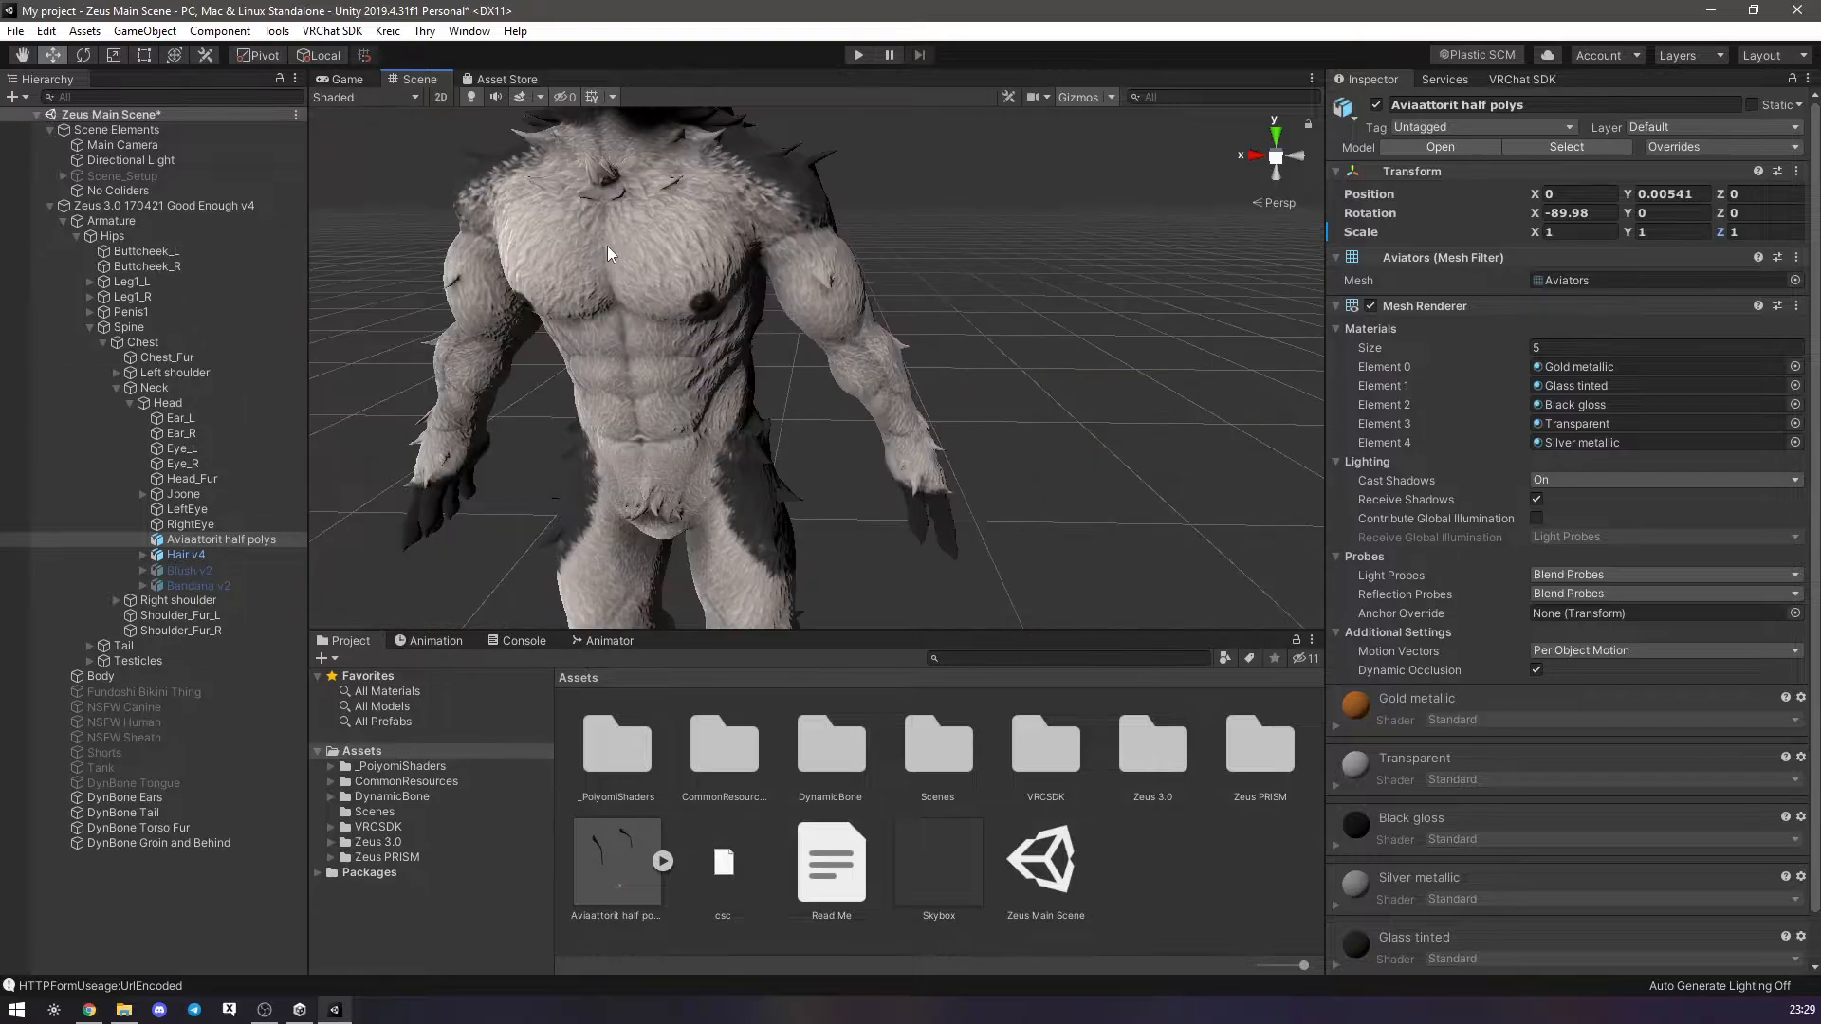
middle_click_drag(783, 469, 783, 343)
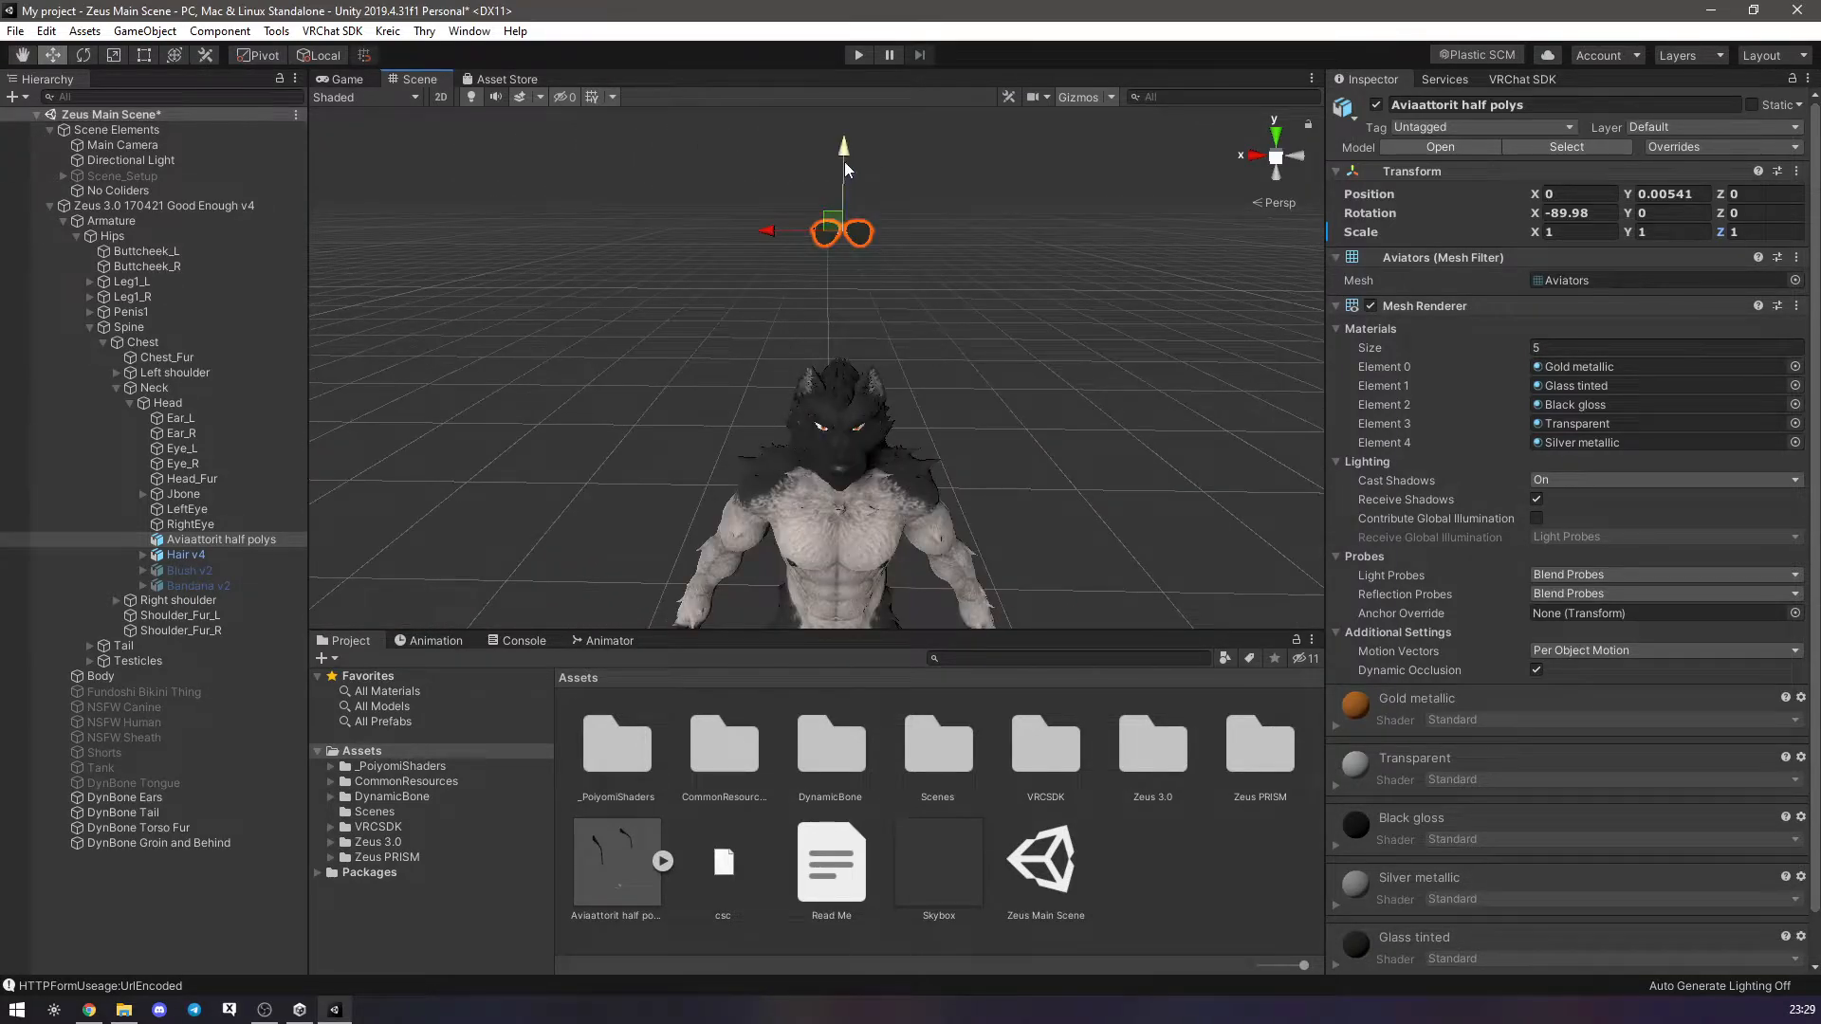
left_click_drag(844, 162, 842, 355)
scroll(818, 432, "up", 4)
Move the glasses up and sideways to about X 0.00118, Y 0.00094 near the avatar's eyes.
right_click_drag(798, 459, 731, 418)
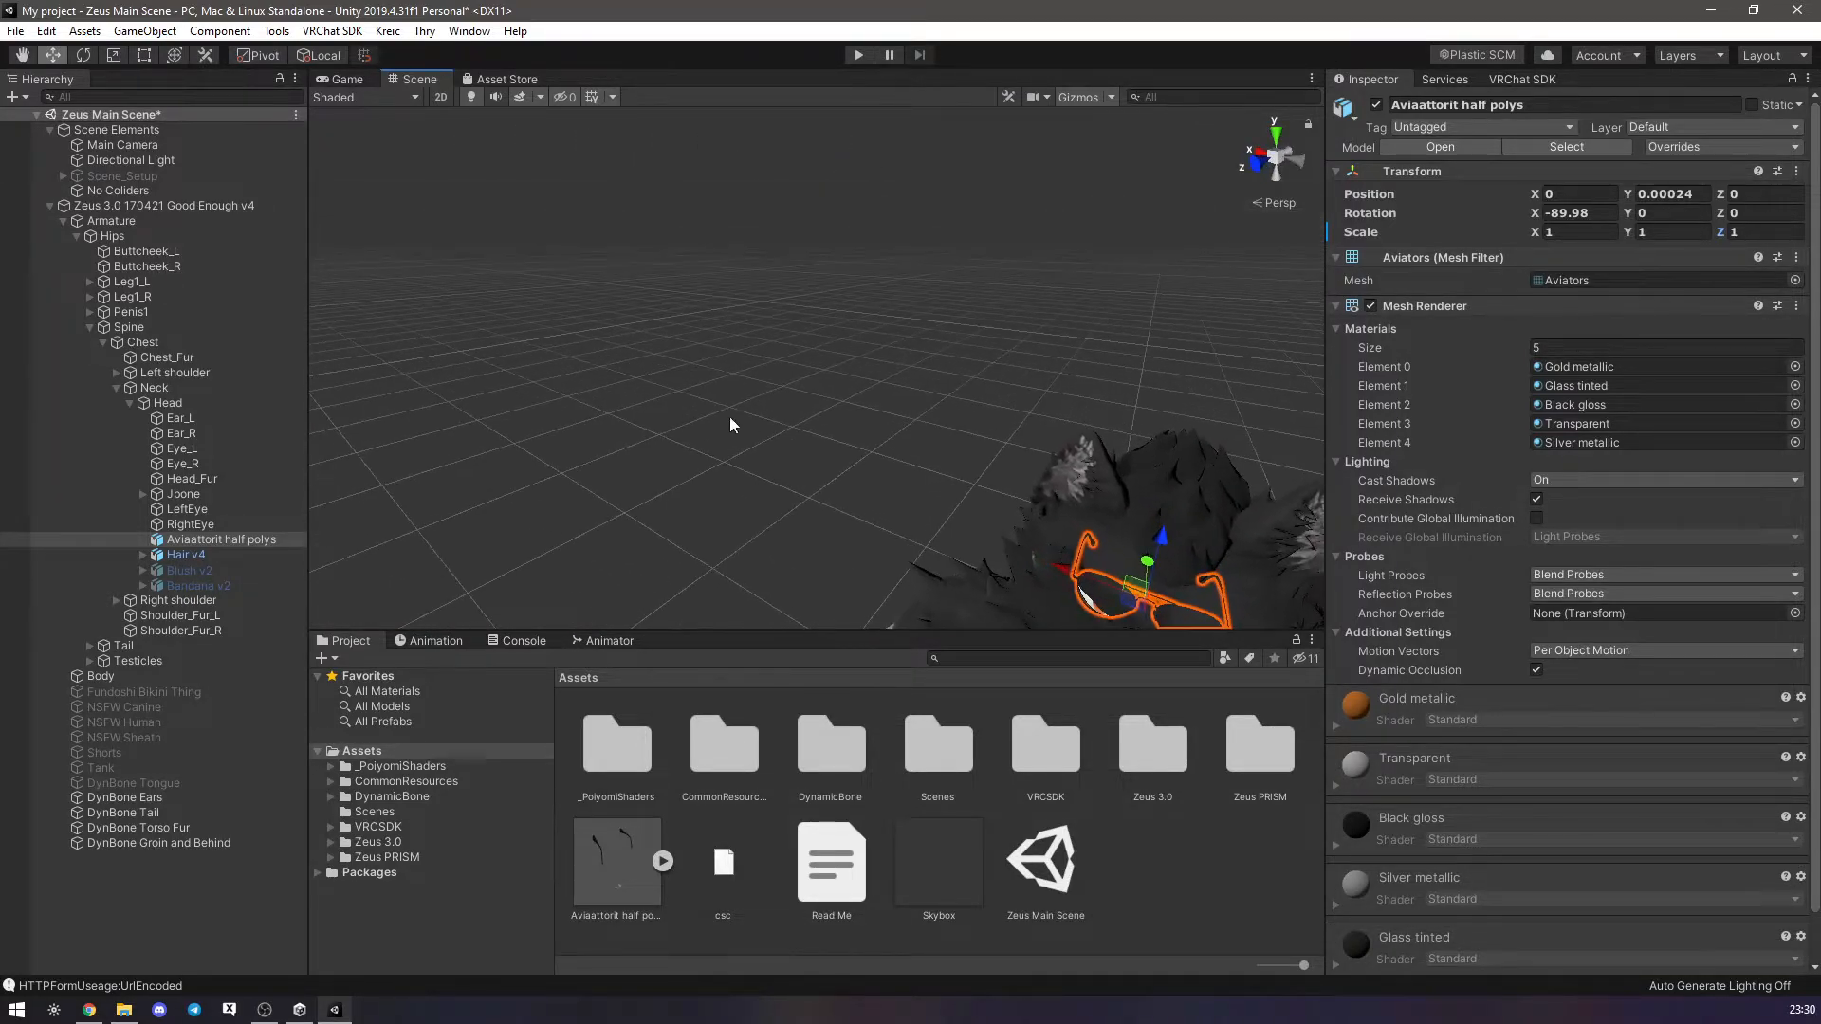
middle_click_drag(729, 418, 575, 315)
left_click_drag(805, 255, 805, 186)
mouse_move(767, 270)
left_mouse_down()
mouse_move(733, 277)
mouse_move(748, 282)
left_mouse_up()
right_click_drag(704, 281, 771, 292)
middle_click_drag(771, 292, 1029, 311)
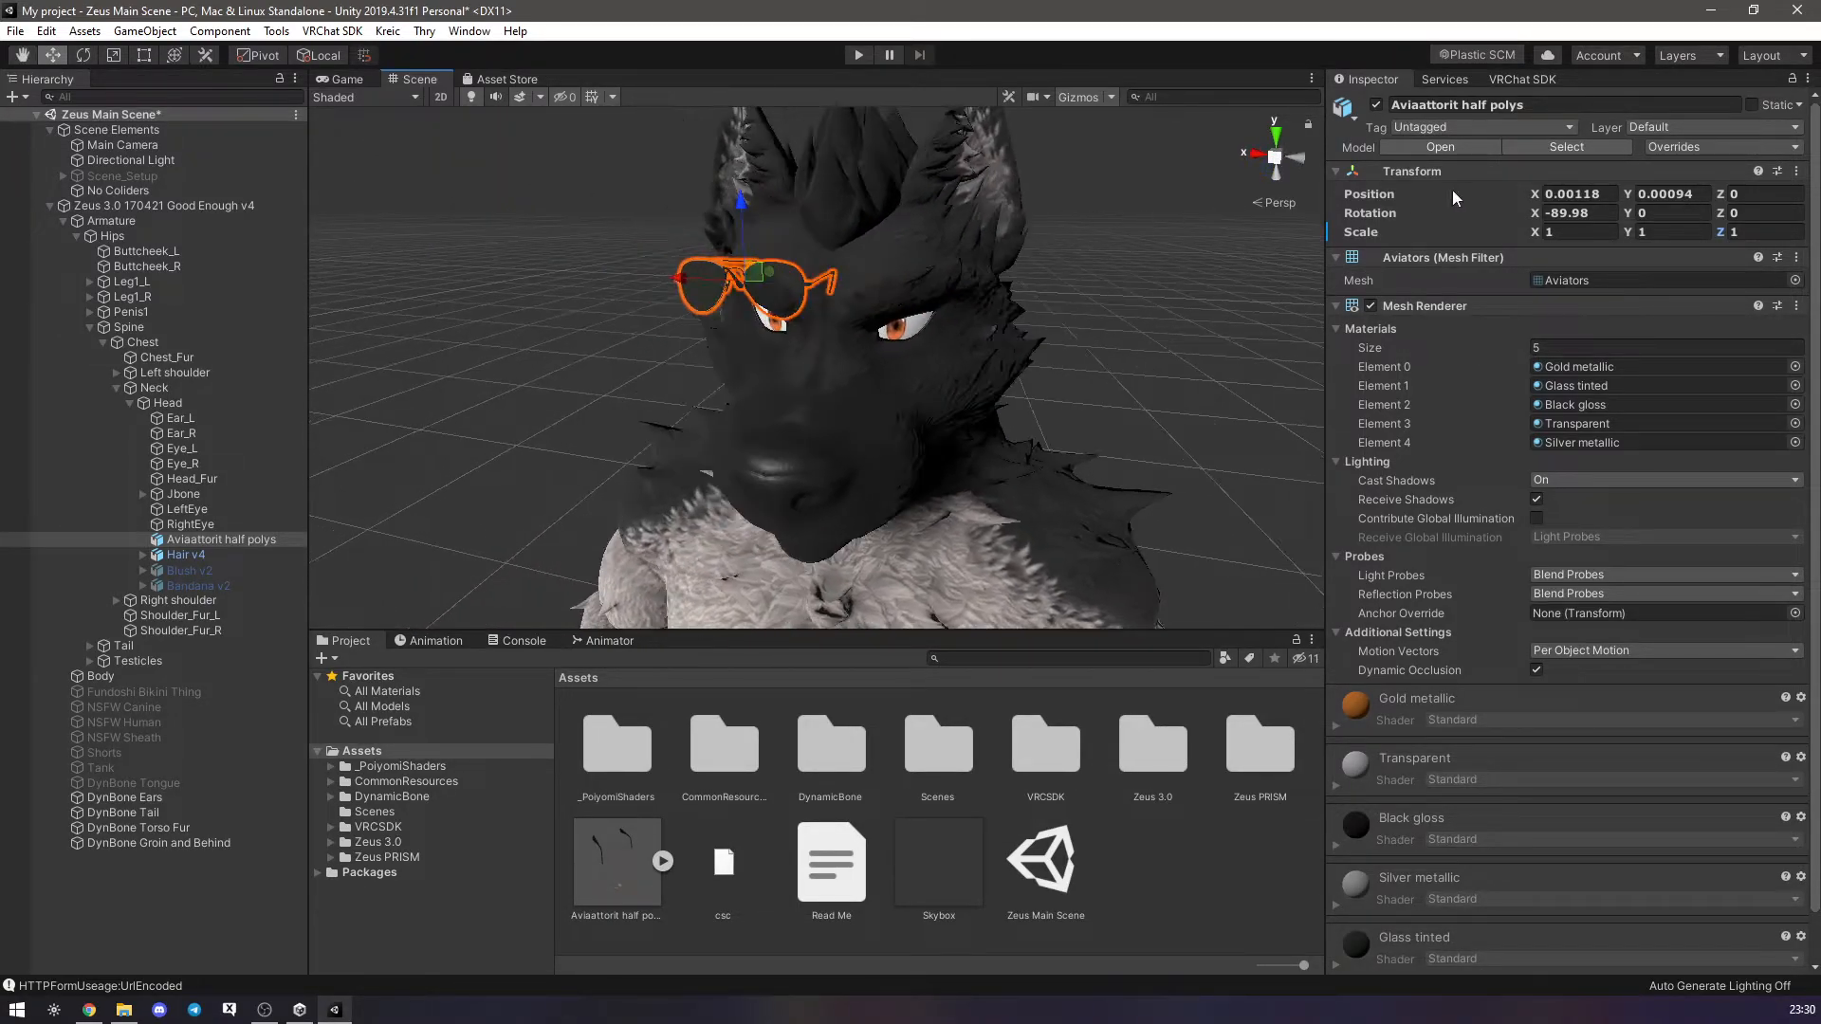
Reset the glasses' Y and X positions to 0 to centre them on the head.
left_click(1674, 194)
key("BackSpace")
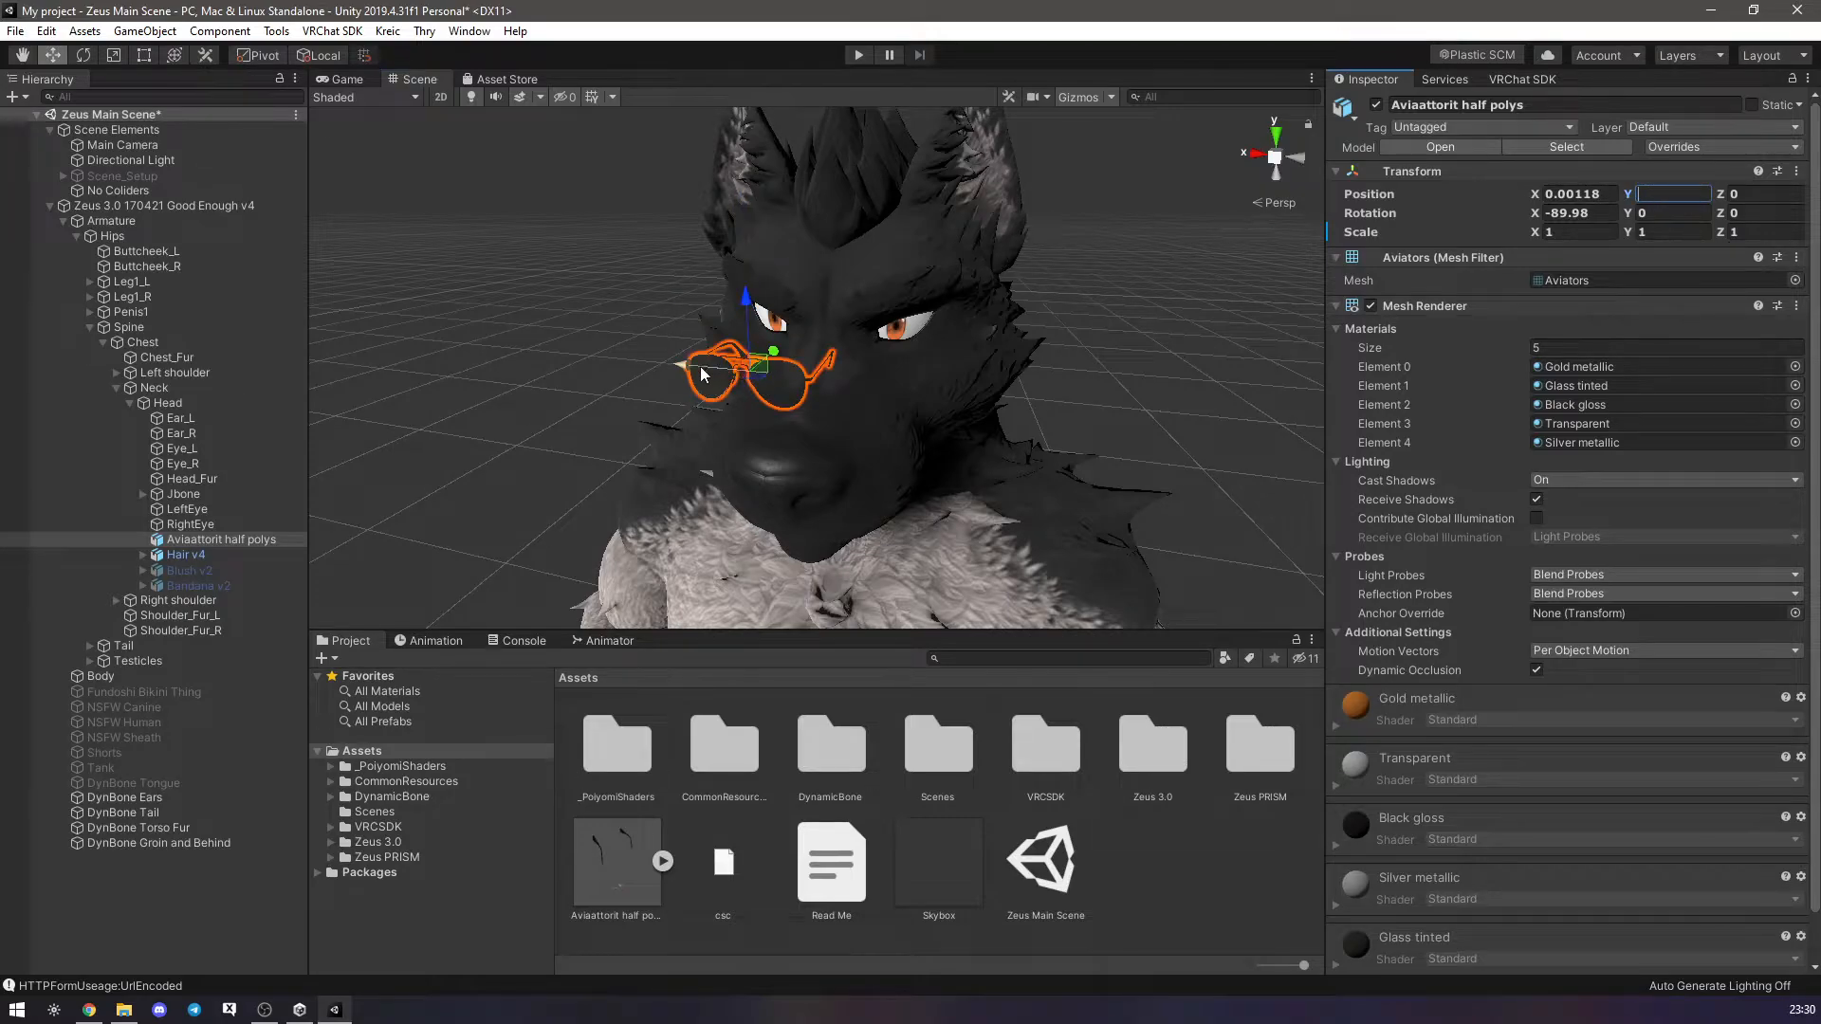
left_click_drag(701, 375, 538, 344)
left_click(1534, 195)
key("BackSpace")
Position the glasses in front of the avatar's eyes at about Y 0.000927, Z 0.001562, and check the fit from the front.
left_click_drag(750, 325, 711, 329)
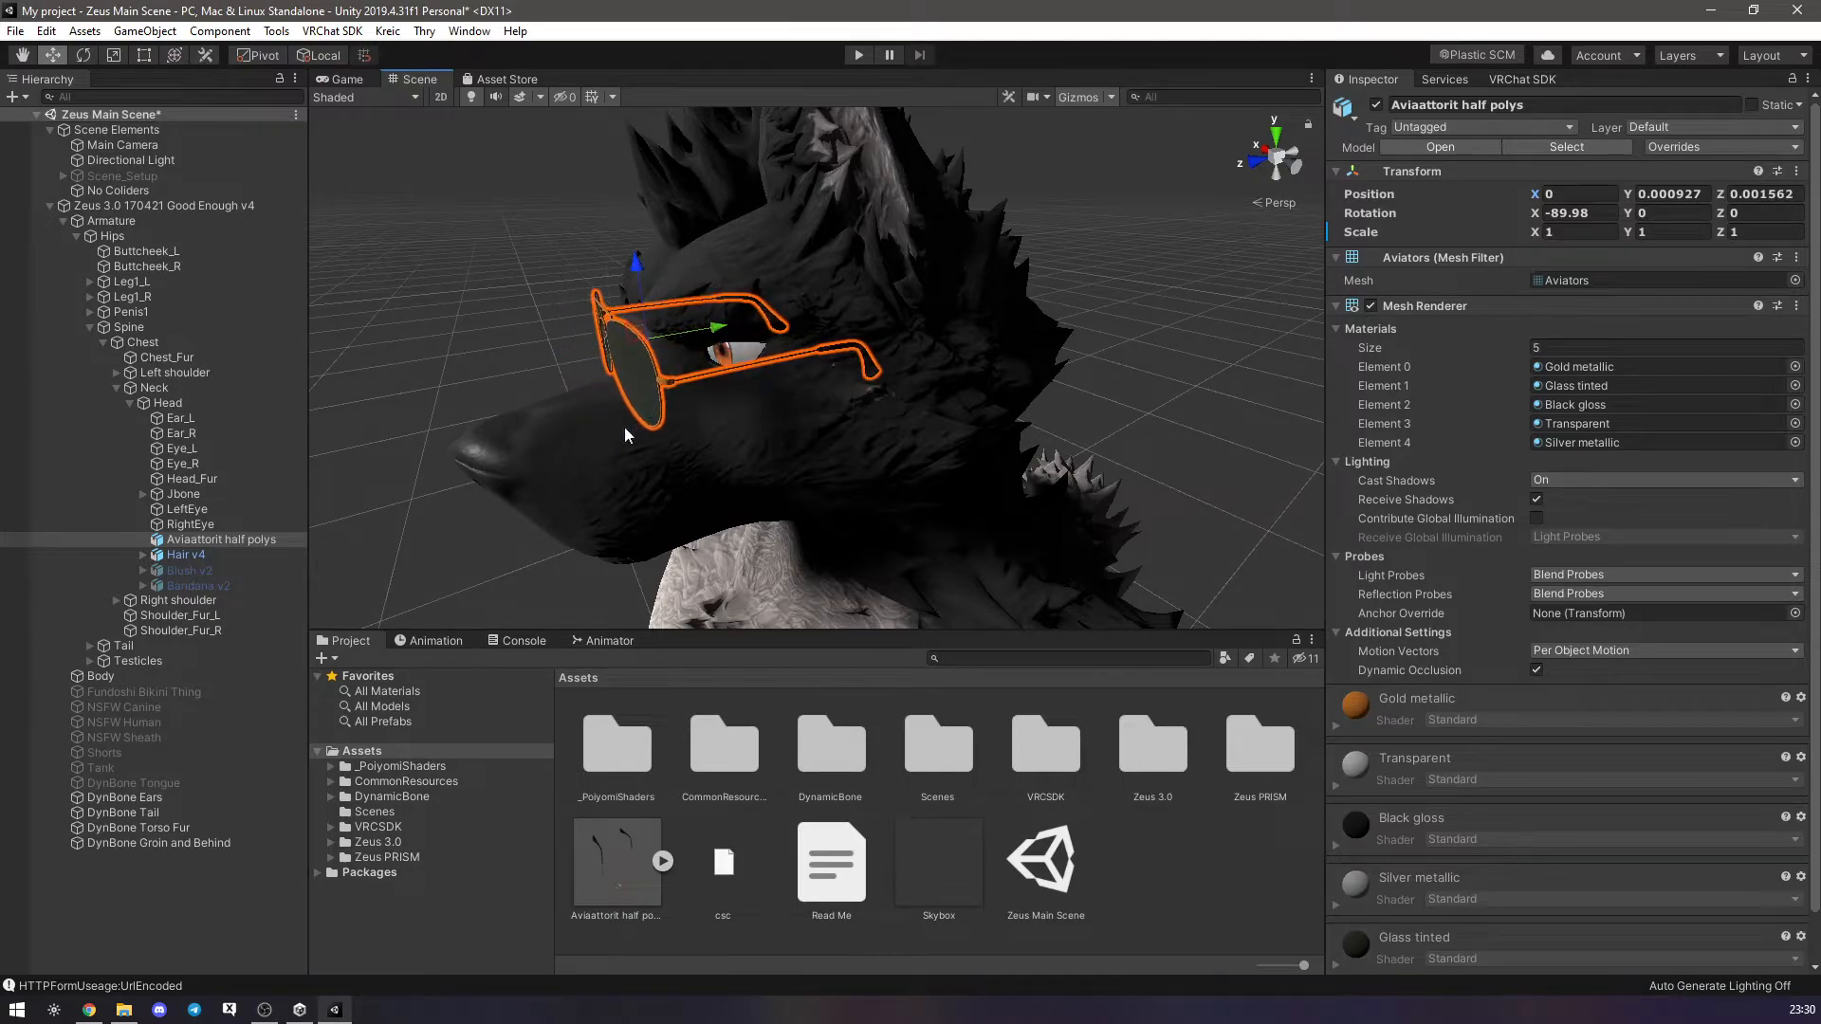
left_click_drag(624, 427, 549, 306, "alt")
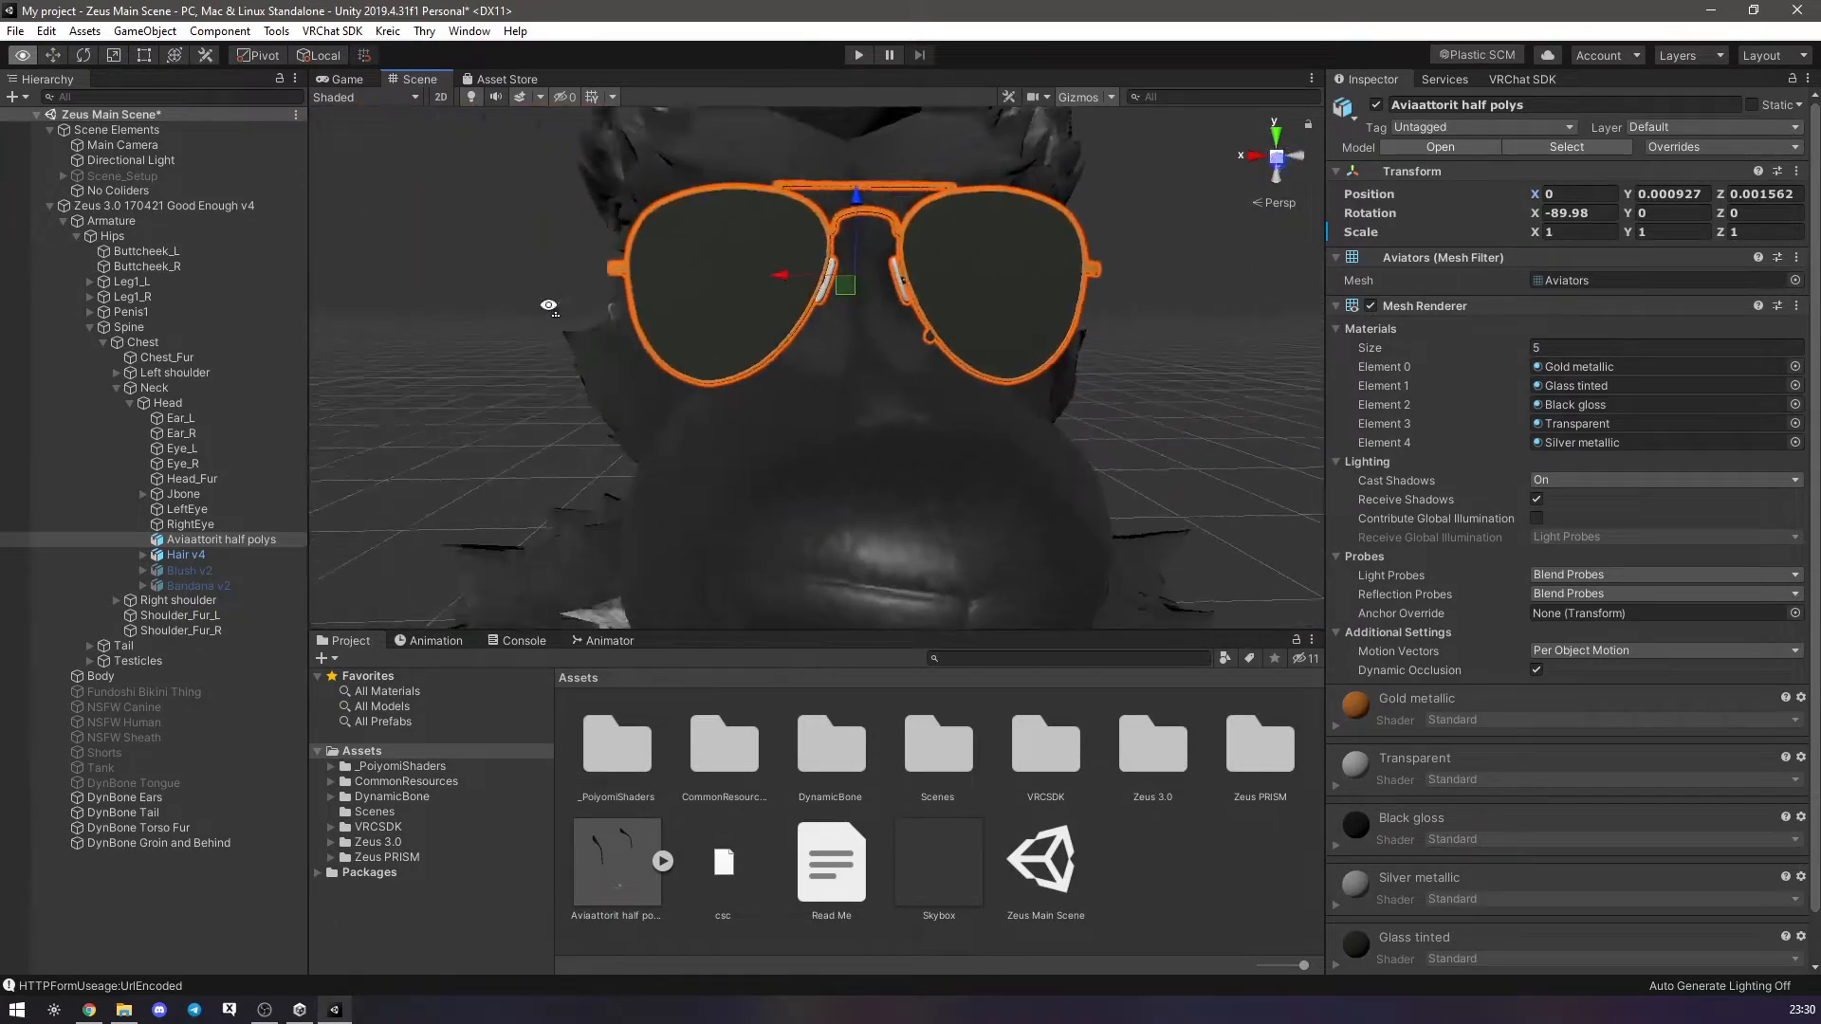
scroll(525, 334, "down", 10)
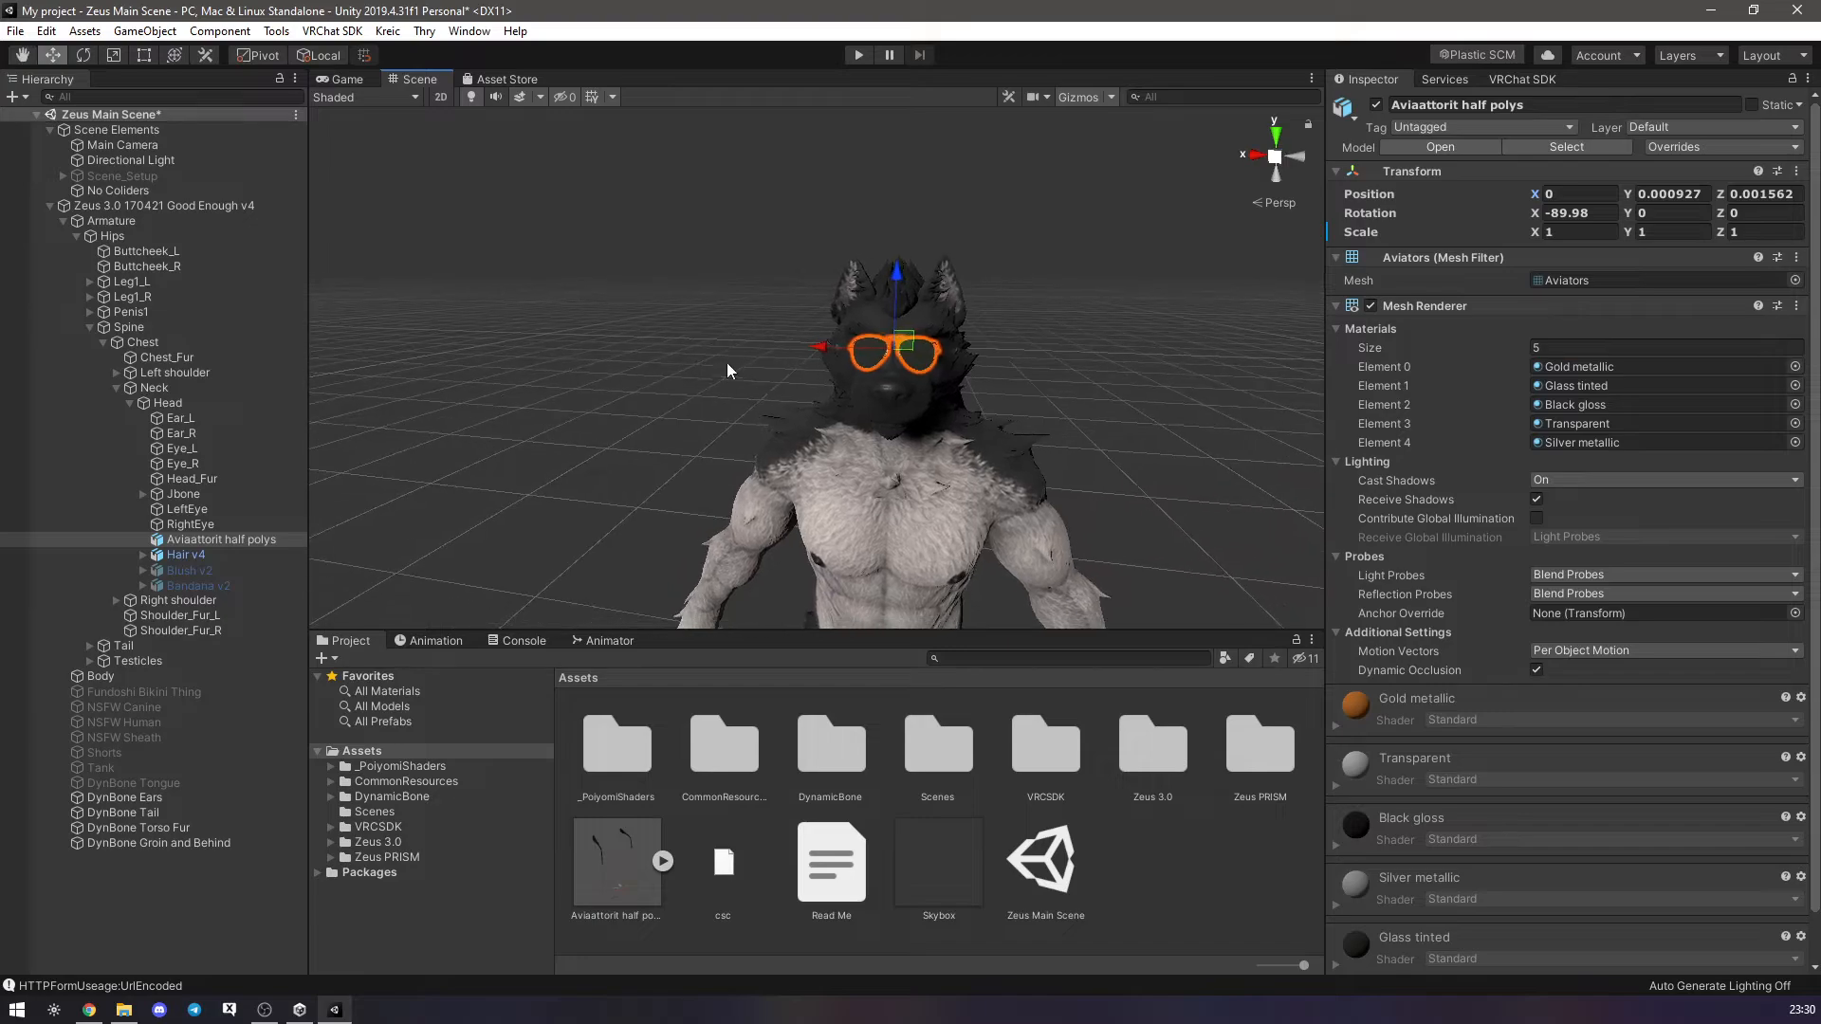
Set the glasses' scale to 1.7 on the X, Y and Z axes.
left_click_drag(726, 362, 689, 356, "alt")
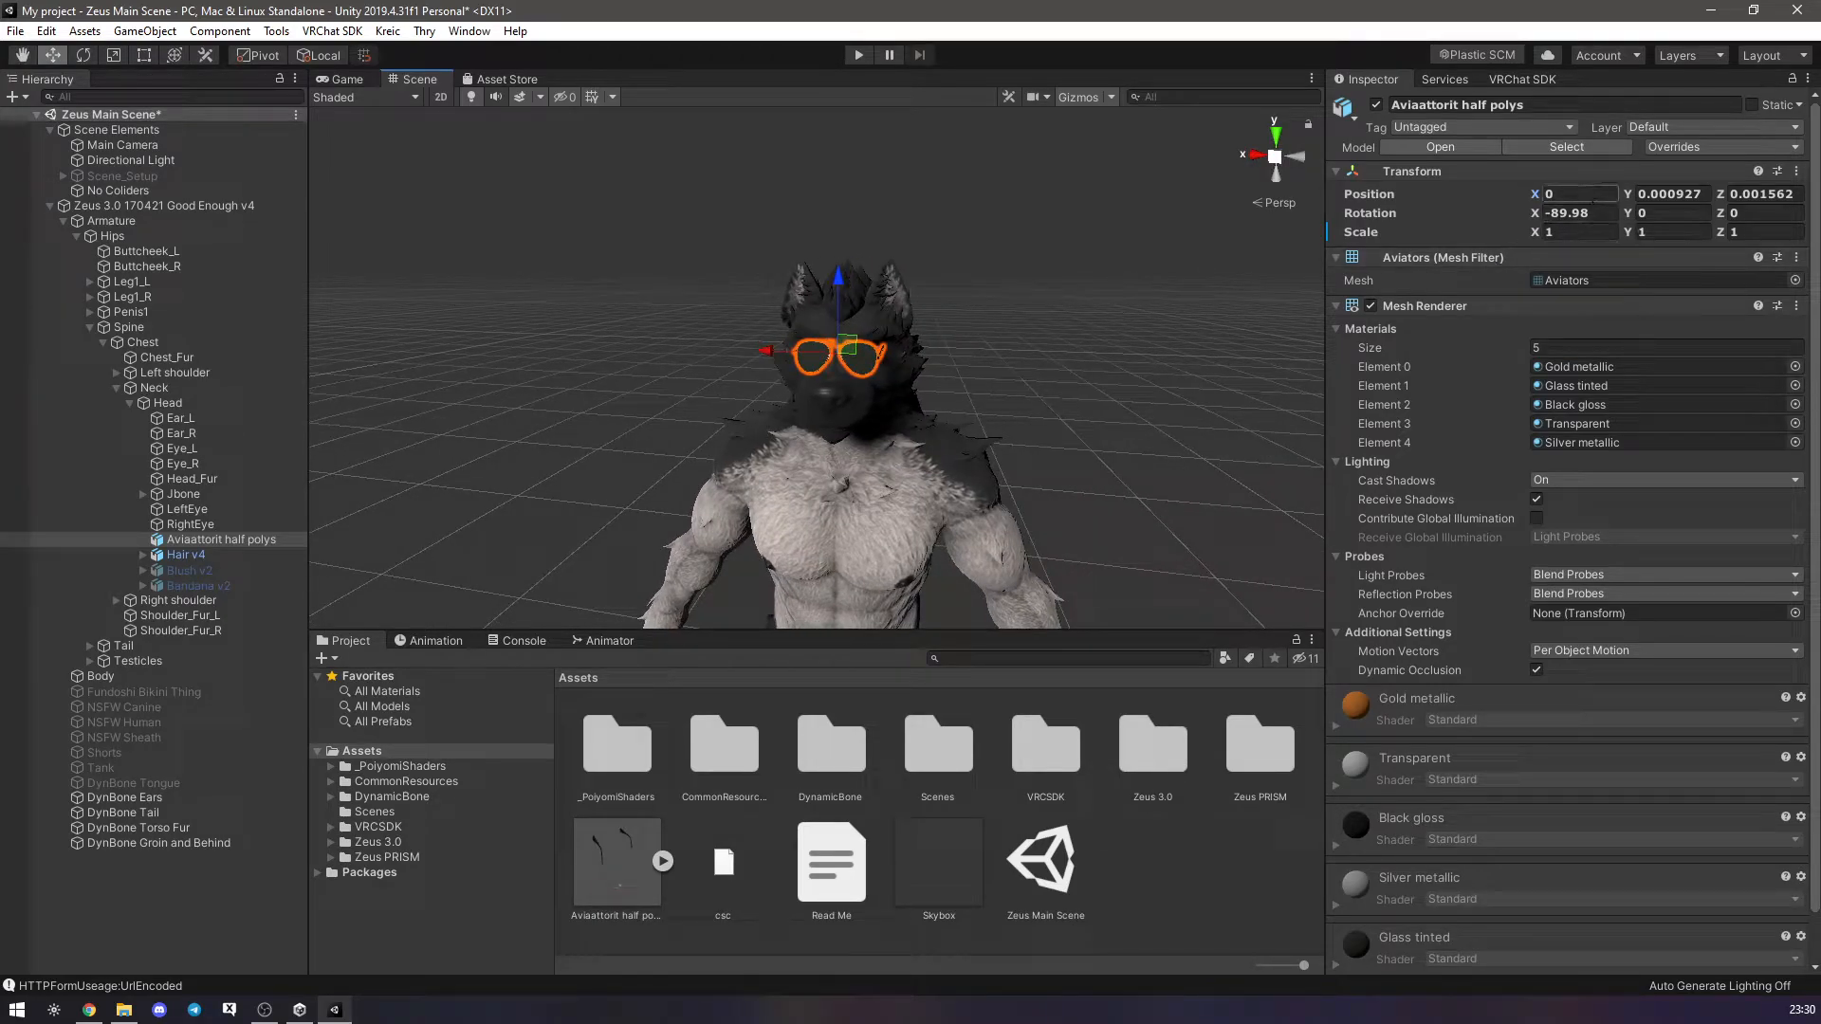
left_click(1592, 231)
type(".7")
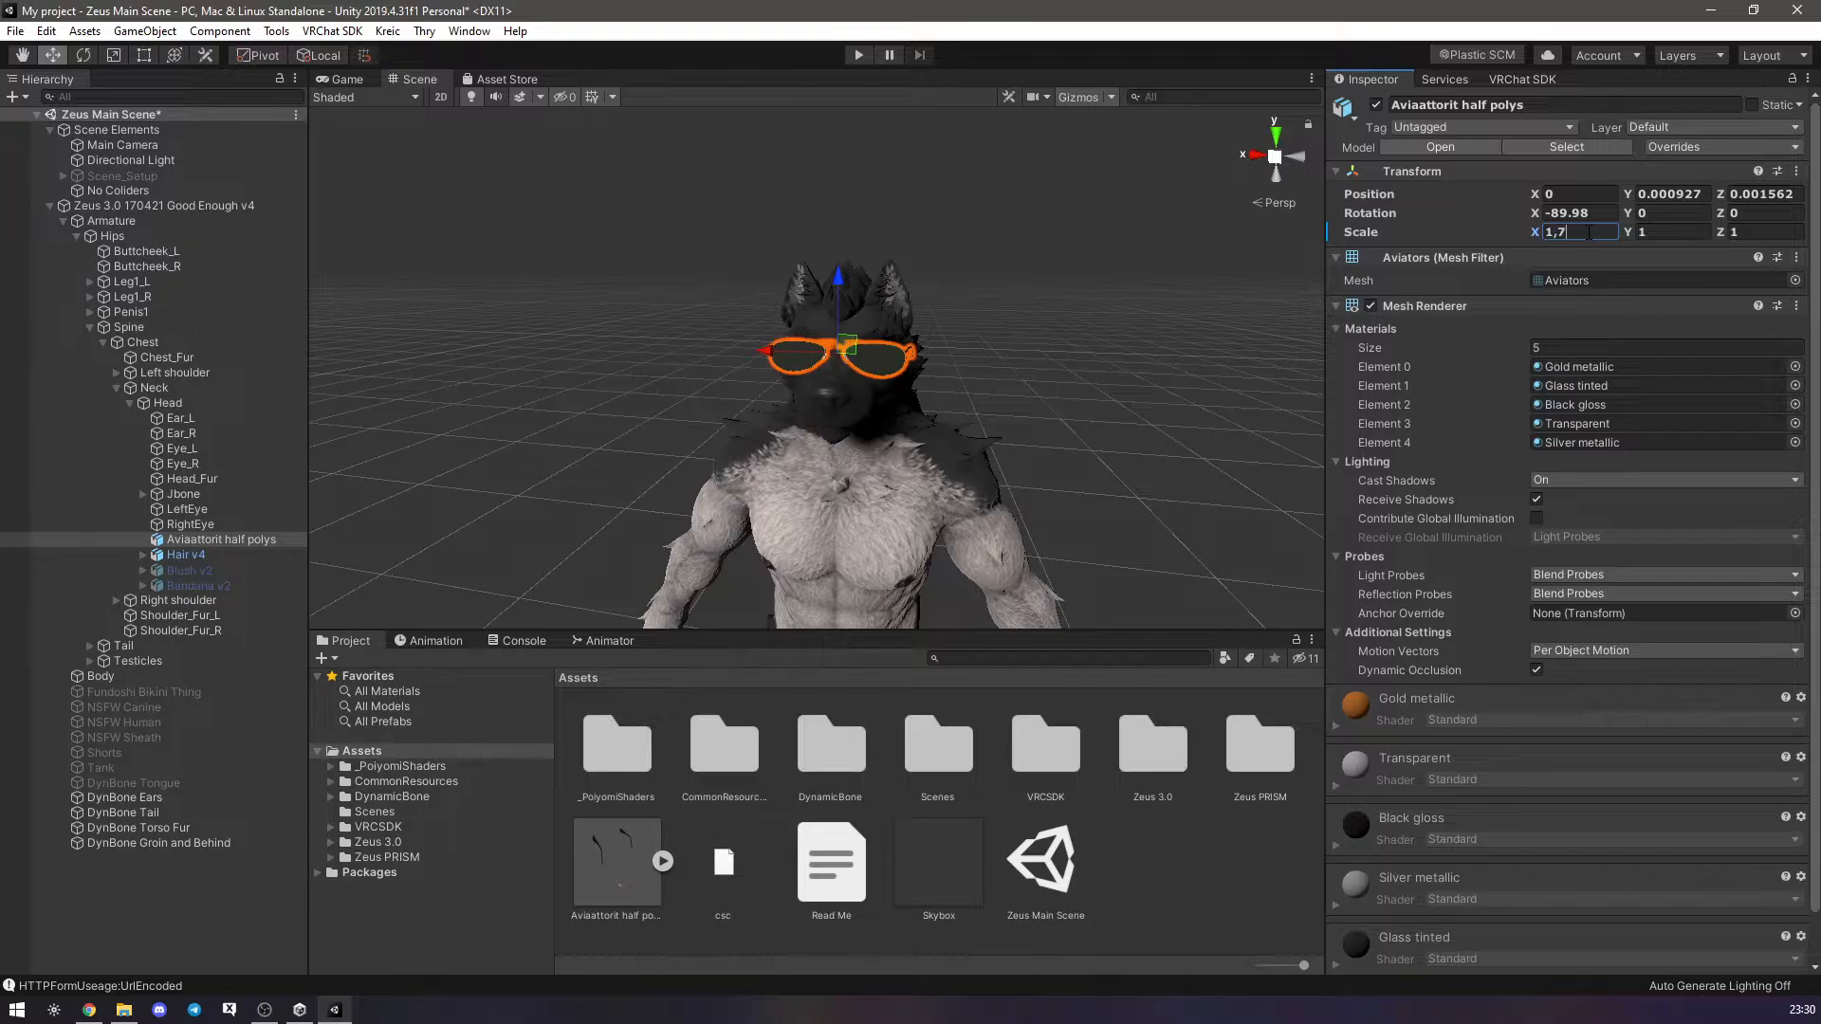
key("Tab")
type("1")
type(".7")
key("Tab")
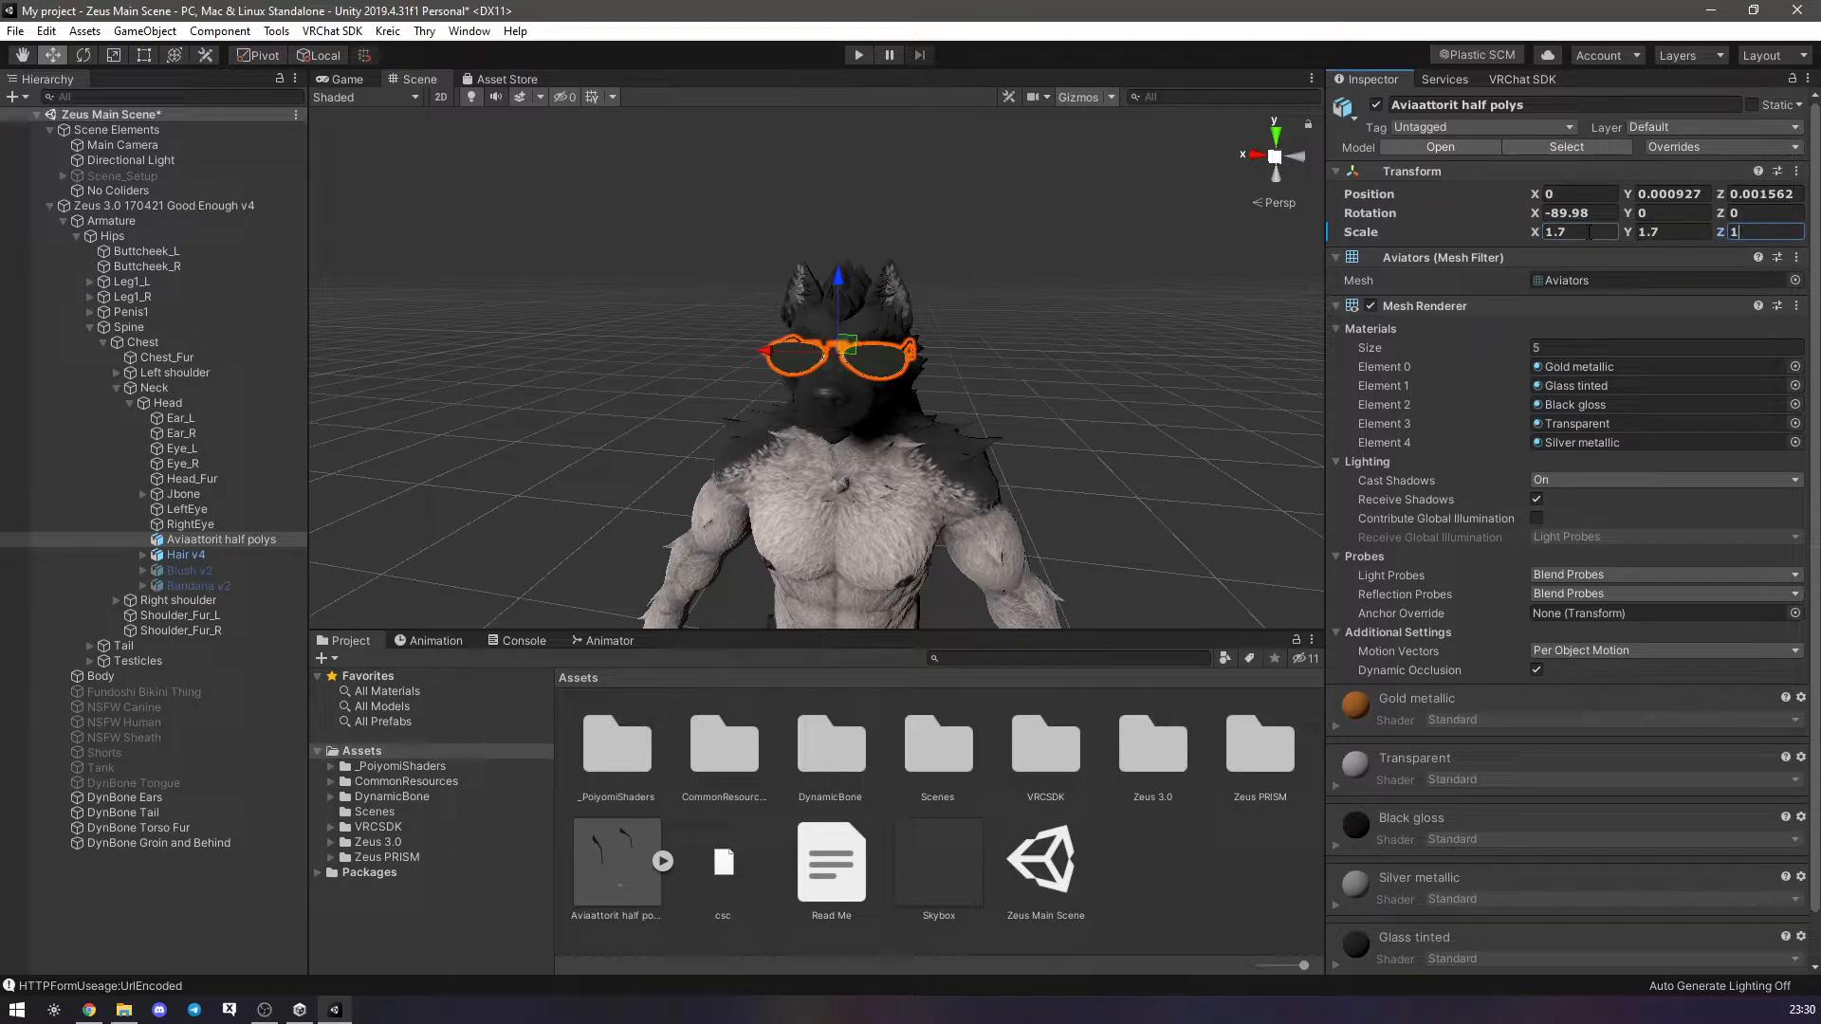
type("1,7")
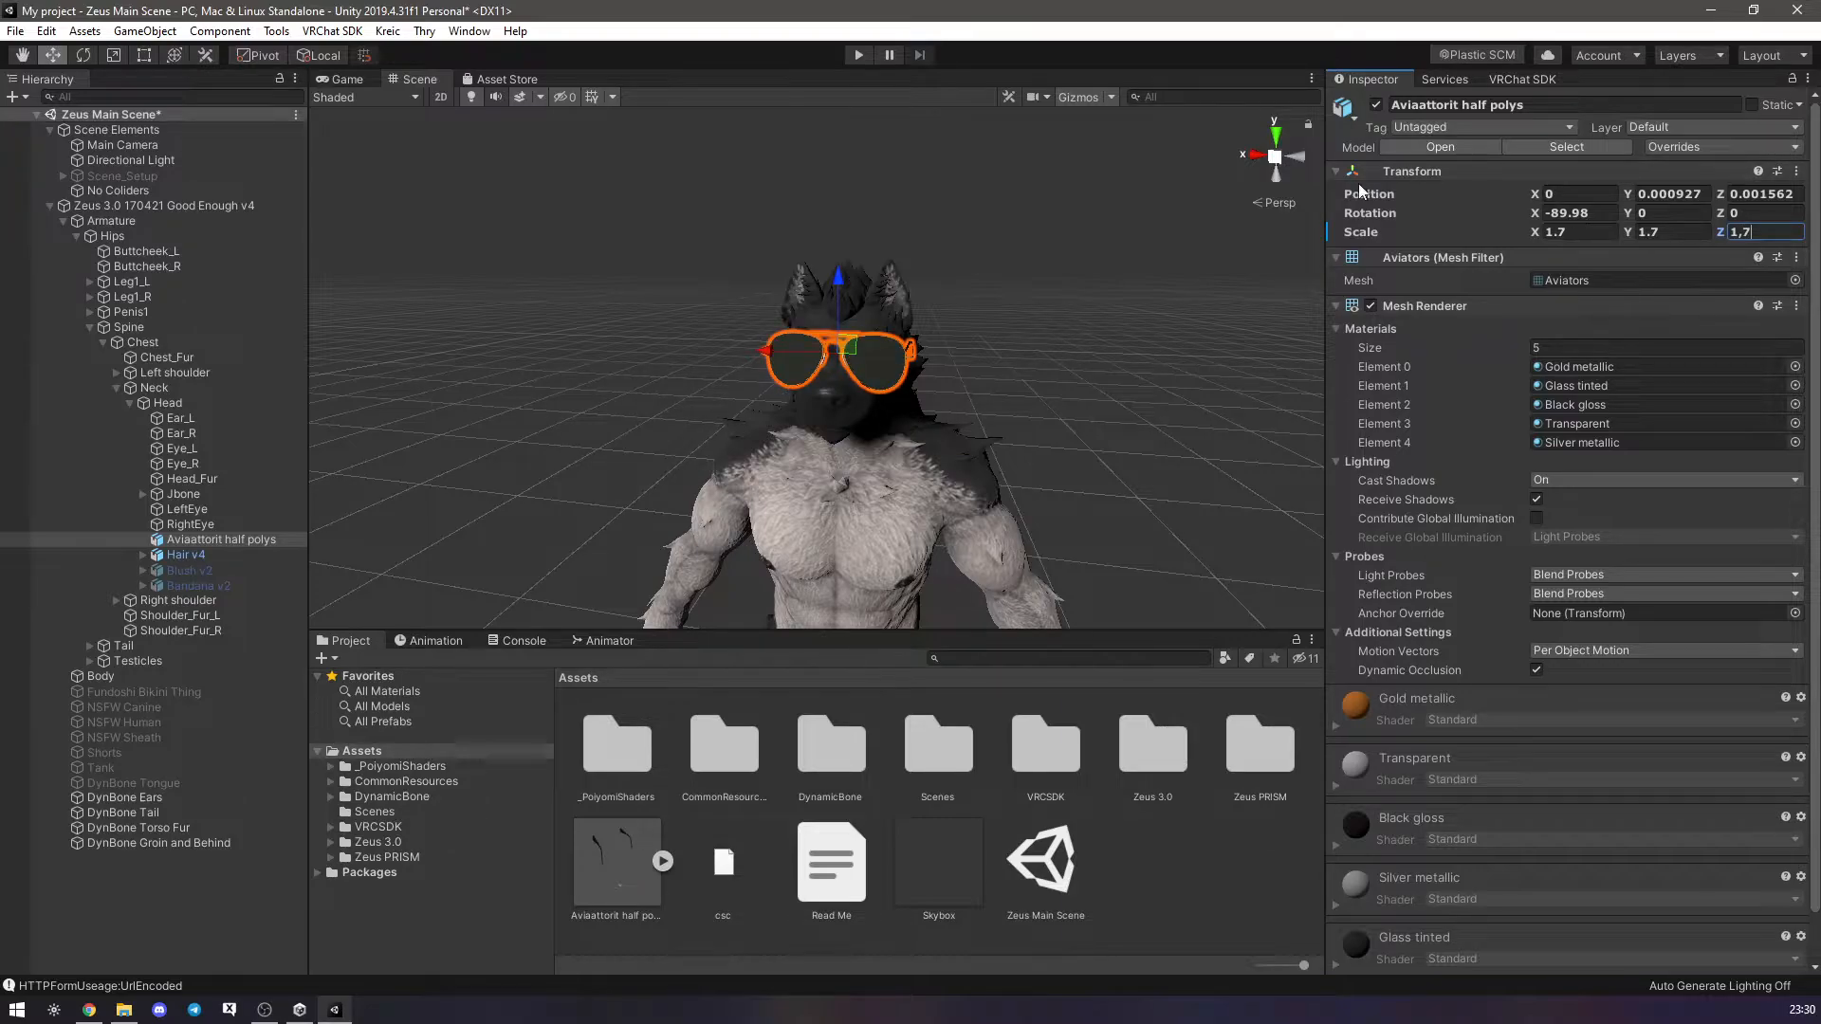
Deselect the glasses and examine their fit on the avatar's face from several angles and up close.
left_click(664, 379)
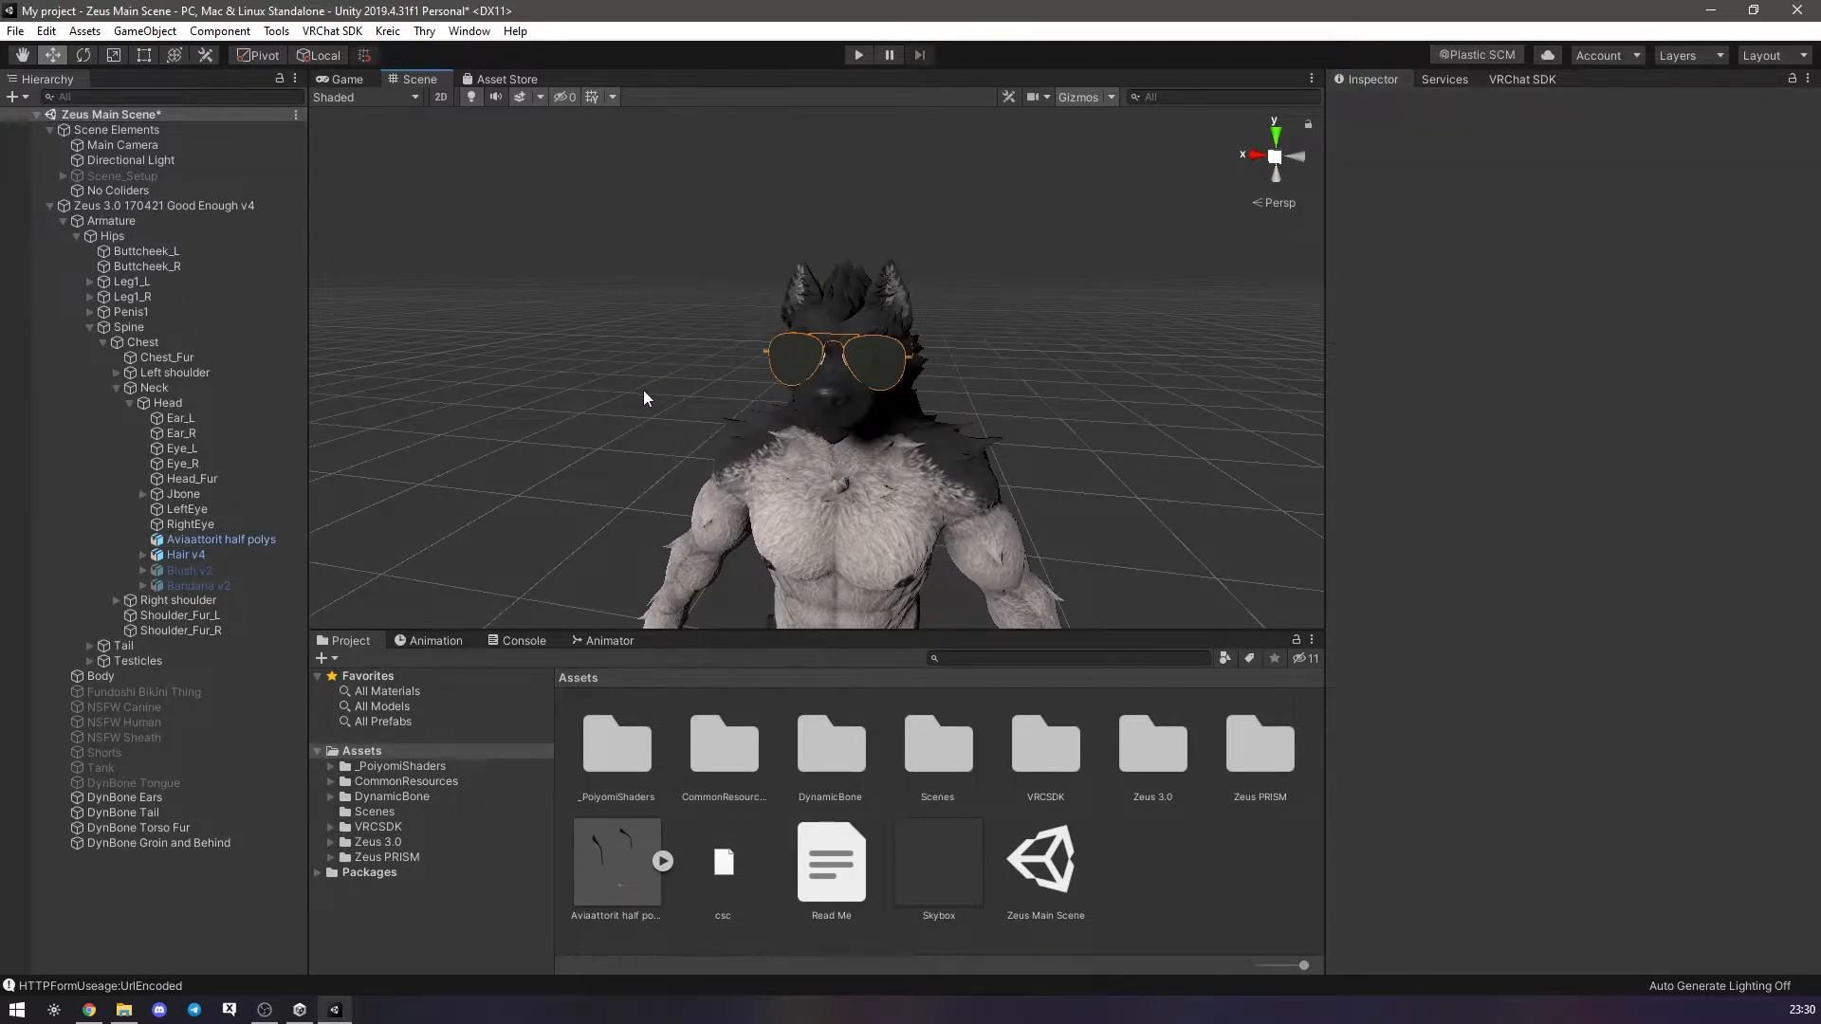
right_click_drag(512, 348, 716, 317)
middle_click_drag(628, 316, 768, 327)
right_click_drag(664, 346, 806, 357)
scroll(801, 351, "up", 3)
middle_click_drag(749, 311, 810, 298)
right_click_drag(810, 298, 573, 357)
middle_click_drag(1024, 346, 607, 354)
Deactivate the Aviaattorit half polys glasses object so it is hidden by default on the avatar.
left_click(196, 539)
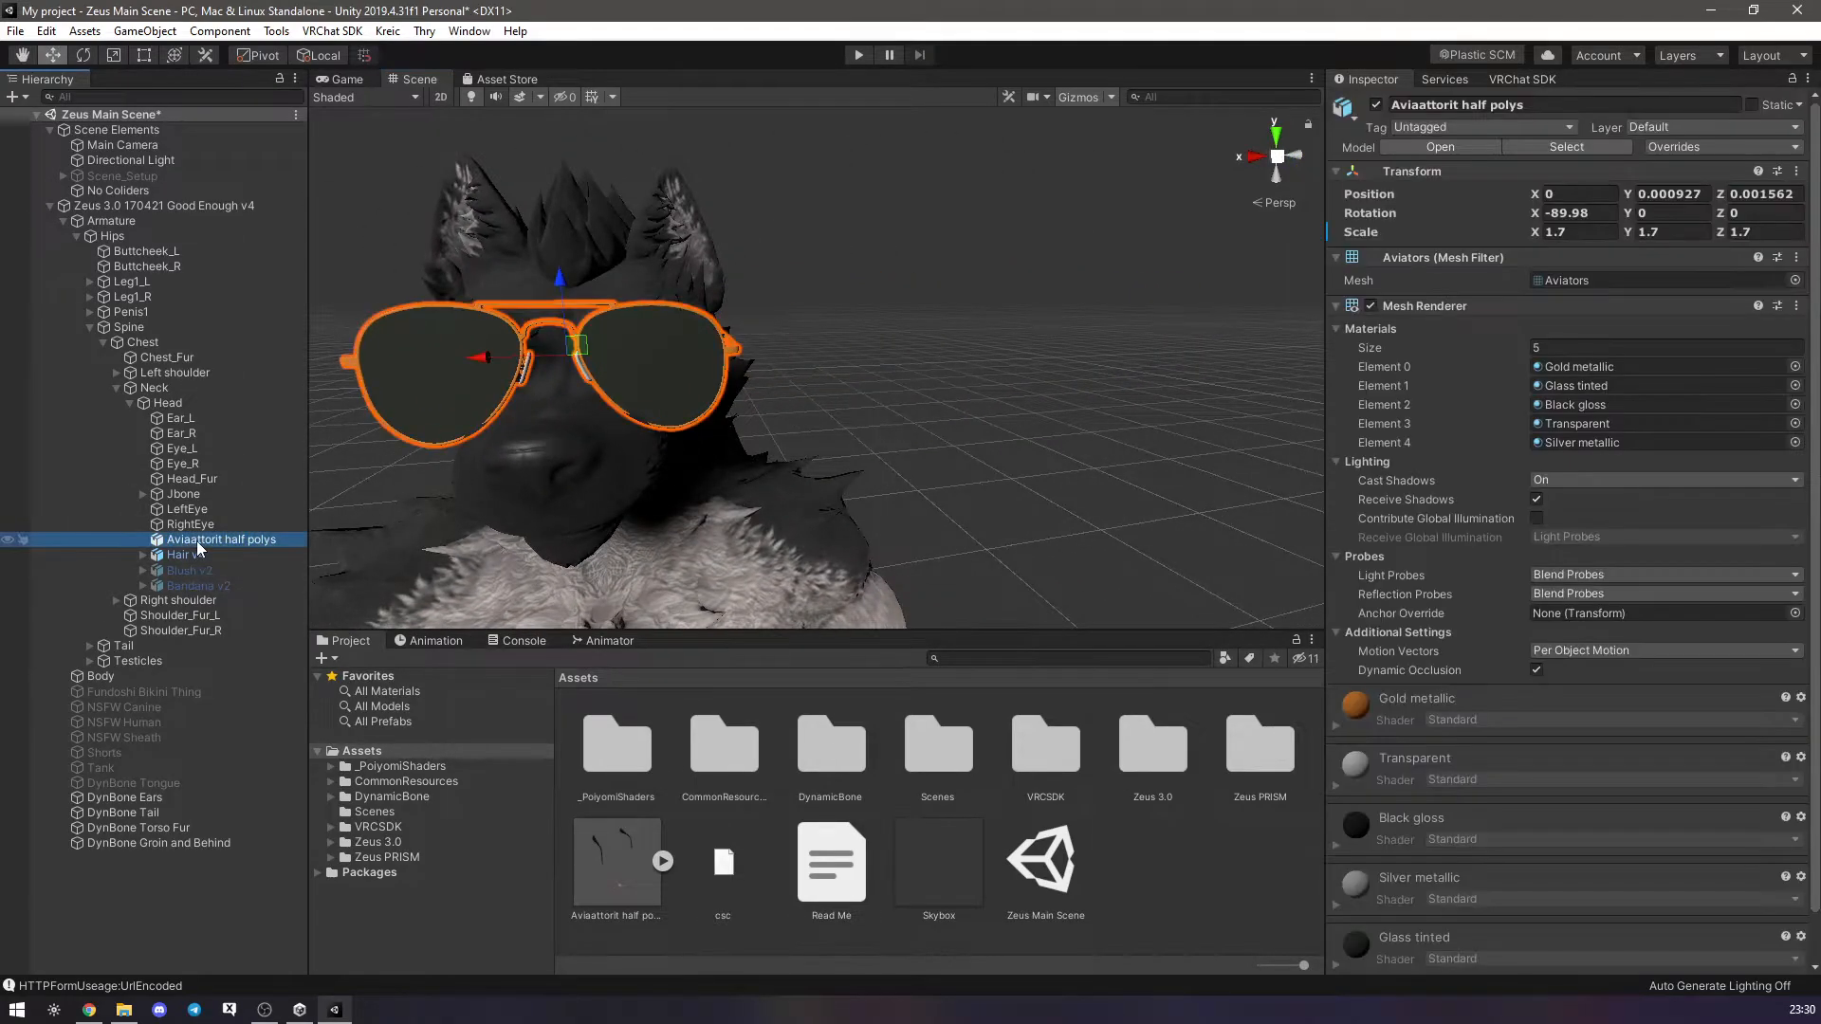
left_click(1376, 105)
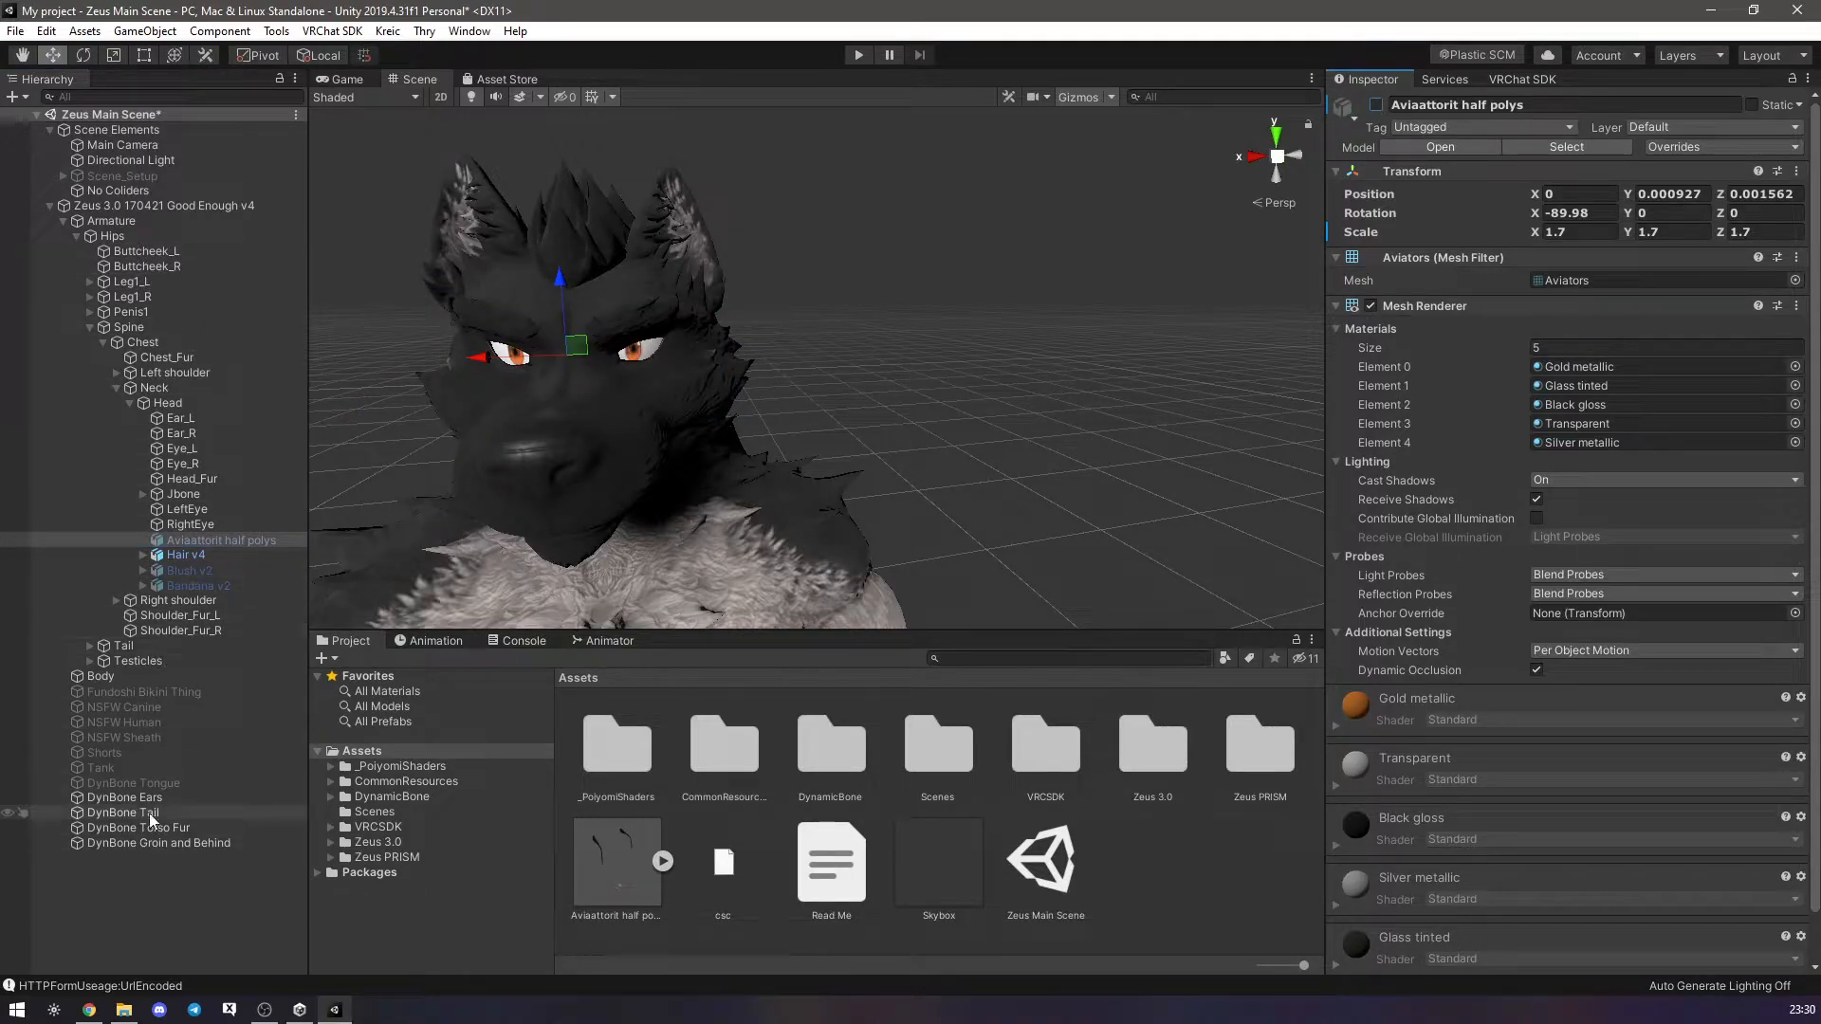
middle_click_drag(498, 378, 609, 368)
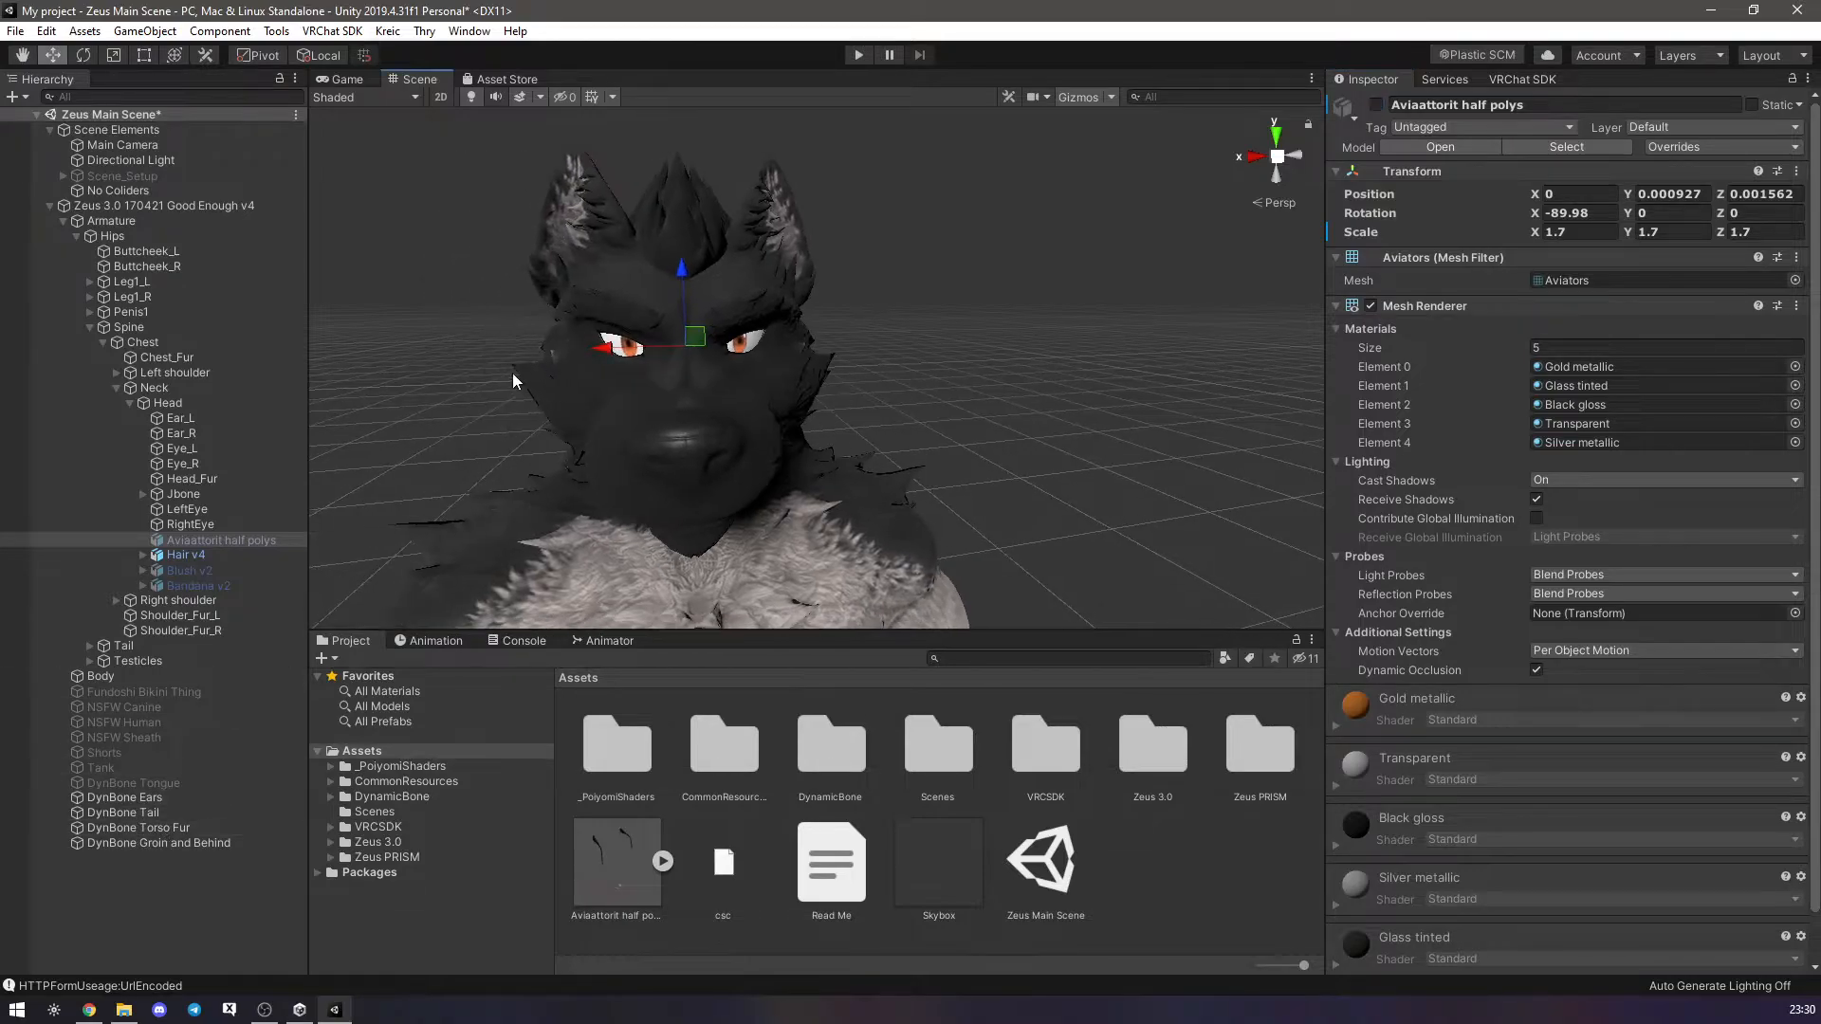
left_click(399, 298)
Select the DynBone Ears object and expand the Exclusions list of its Dynamic Bone component.
left_click(169, 207)
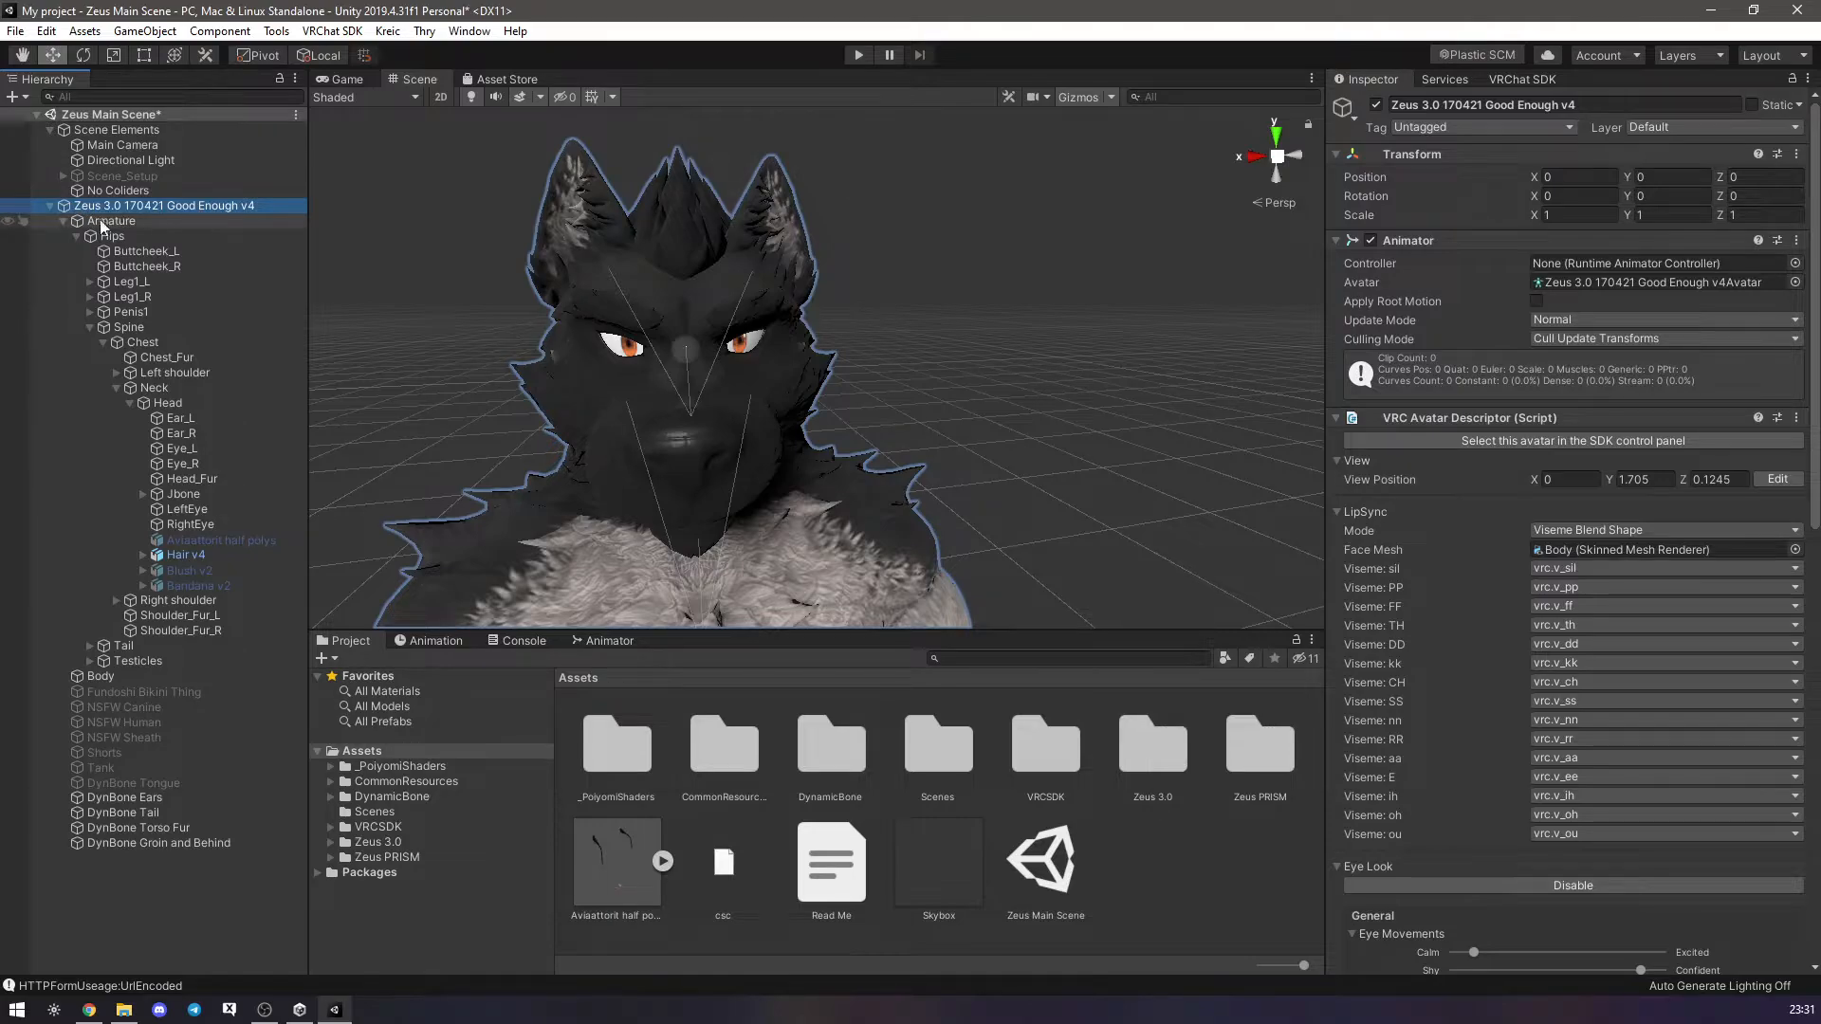
scroll(1481, 544, "down", 10)
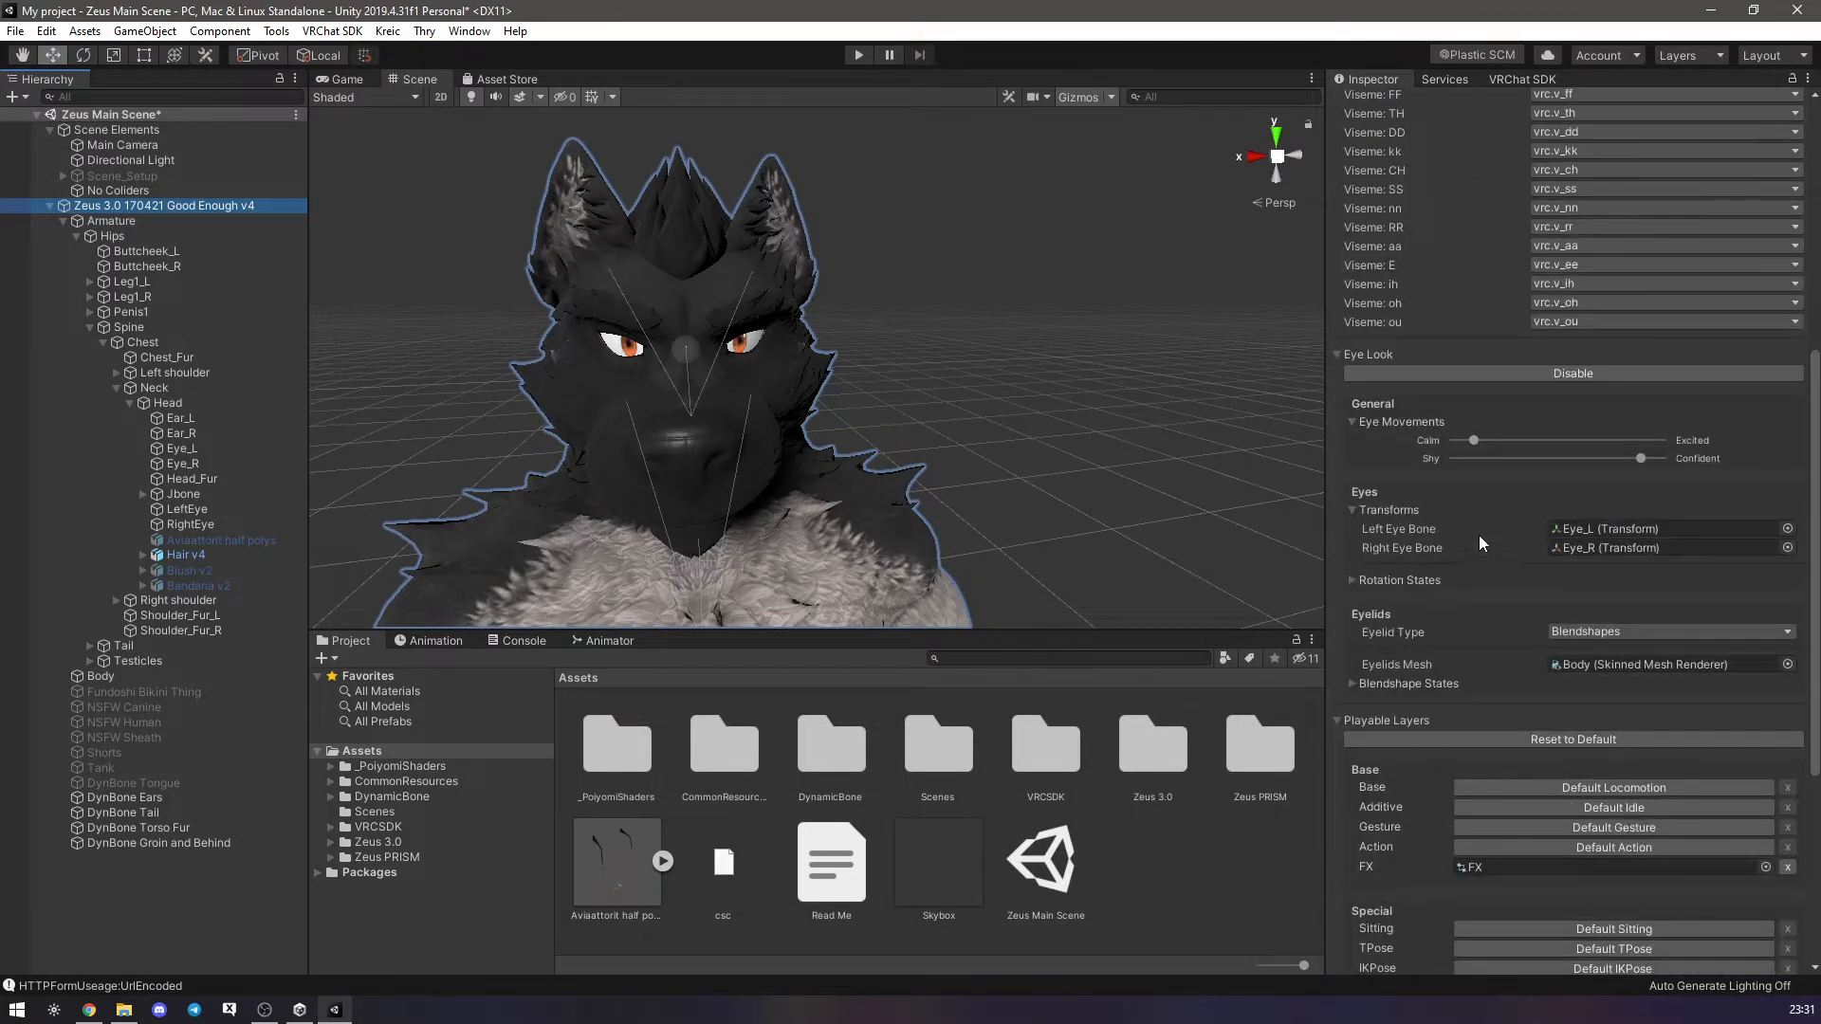
scroll(1478, 535, "down", 8)
scroll(1472, 533, "up", 15)
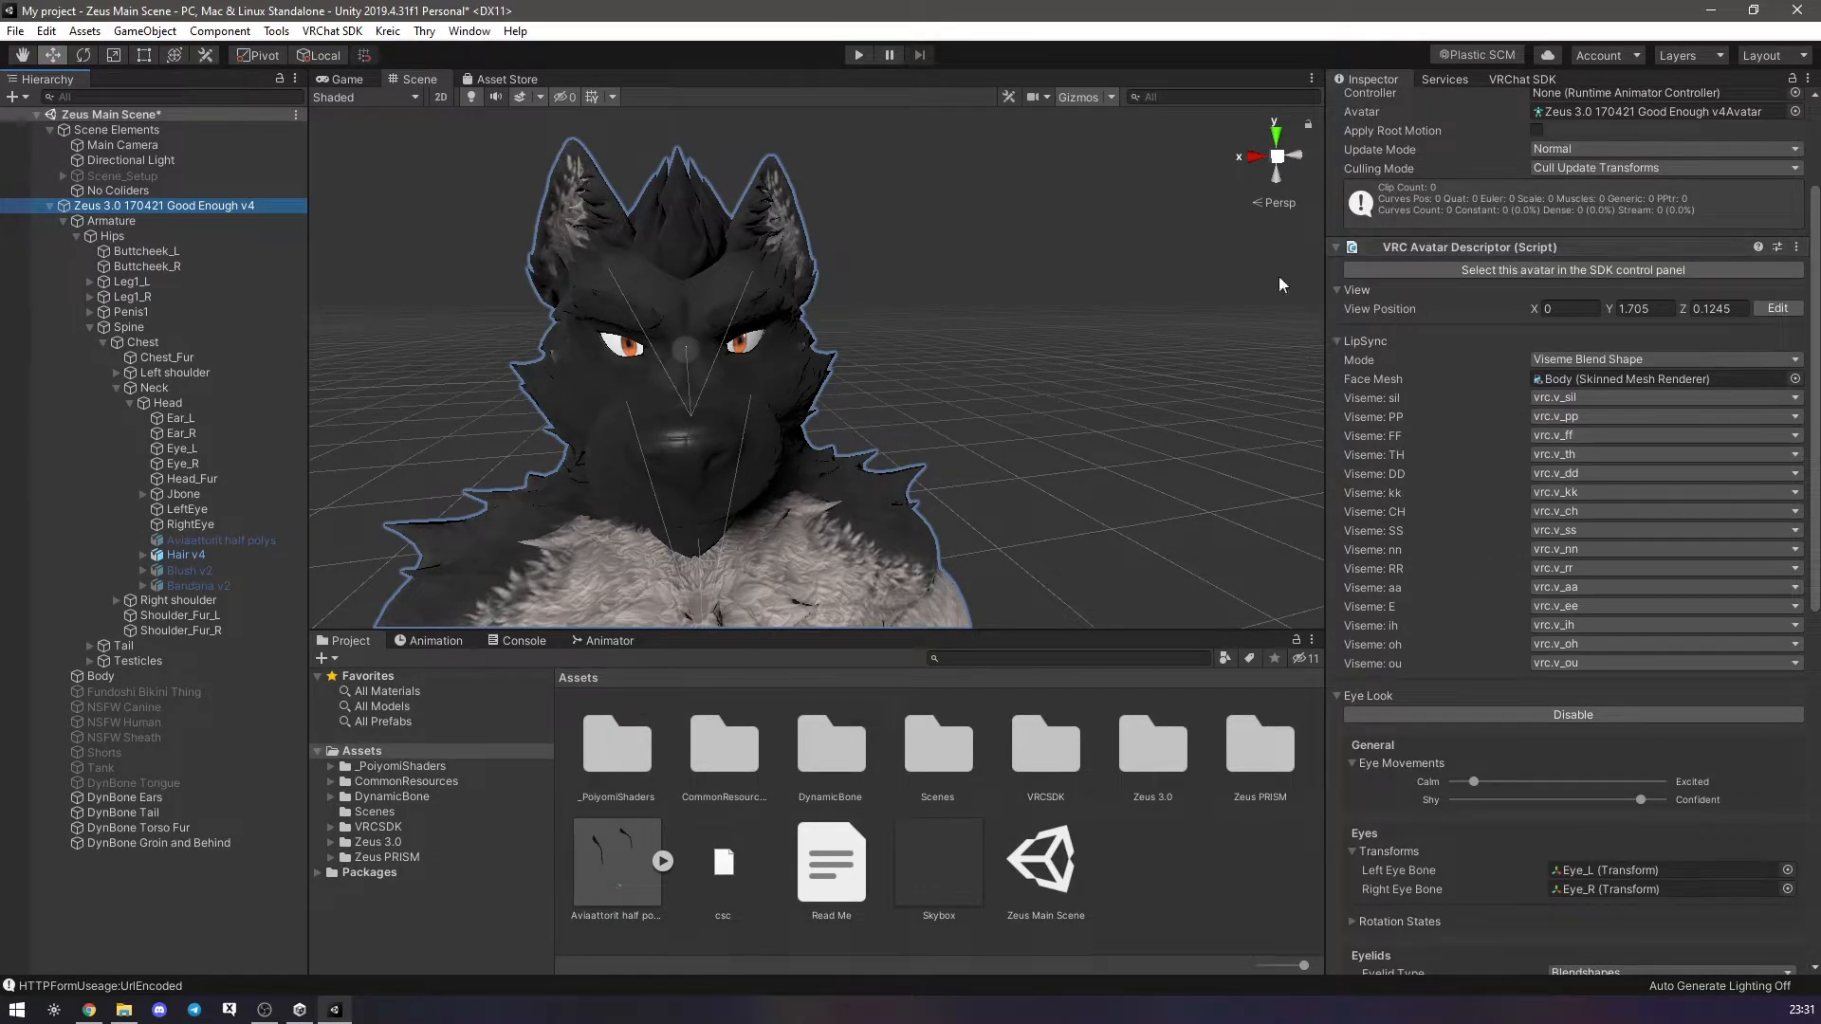
left_click(144, 797)
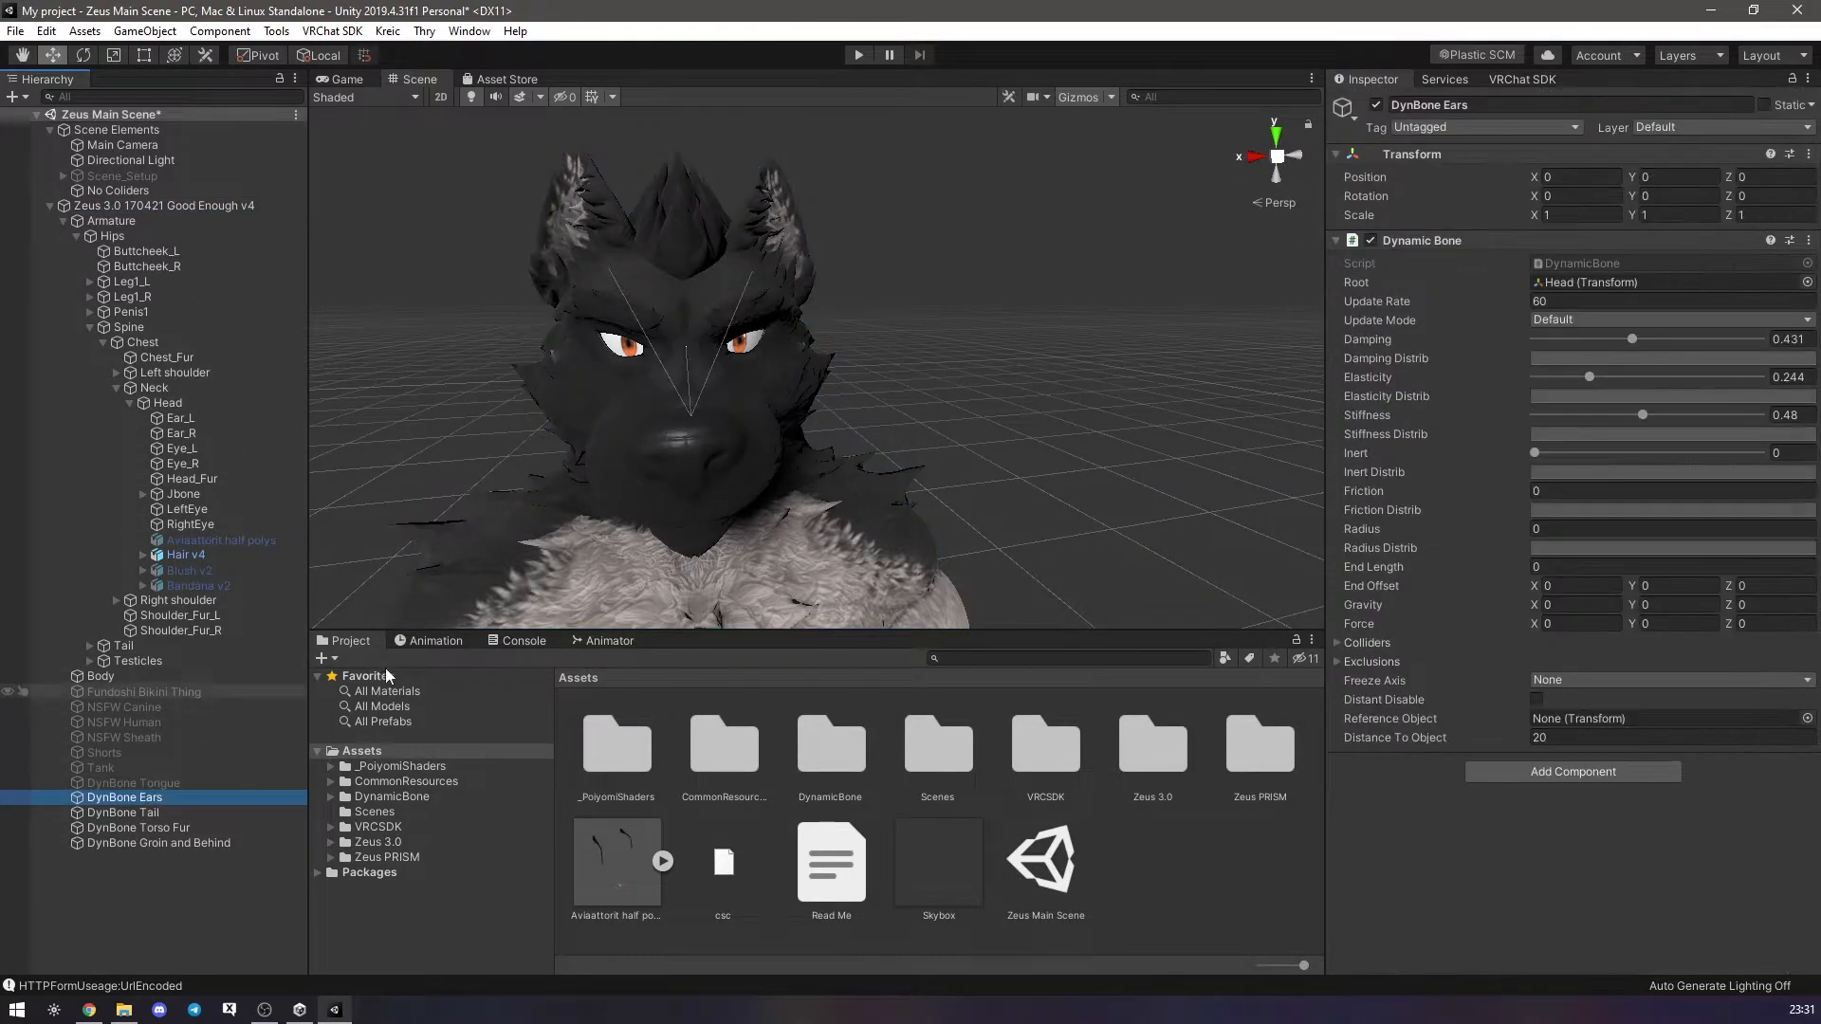
left_click(1340, 662)
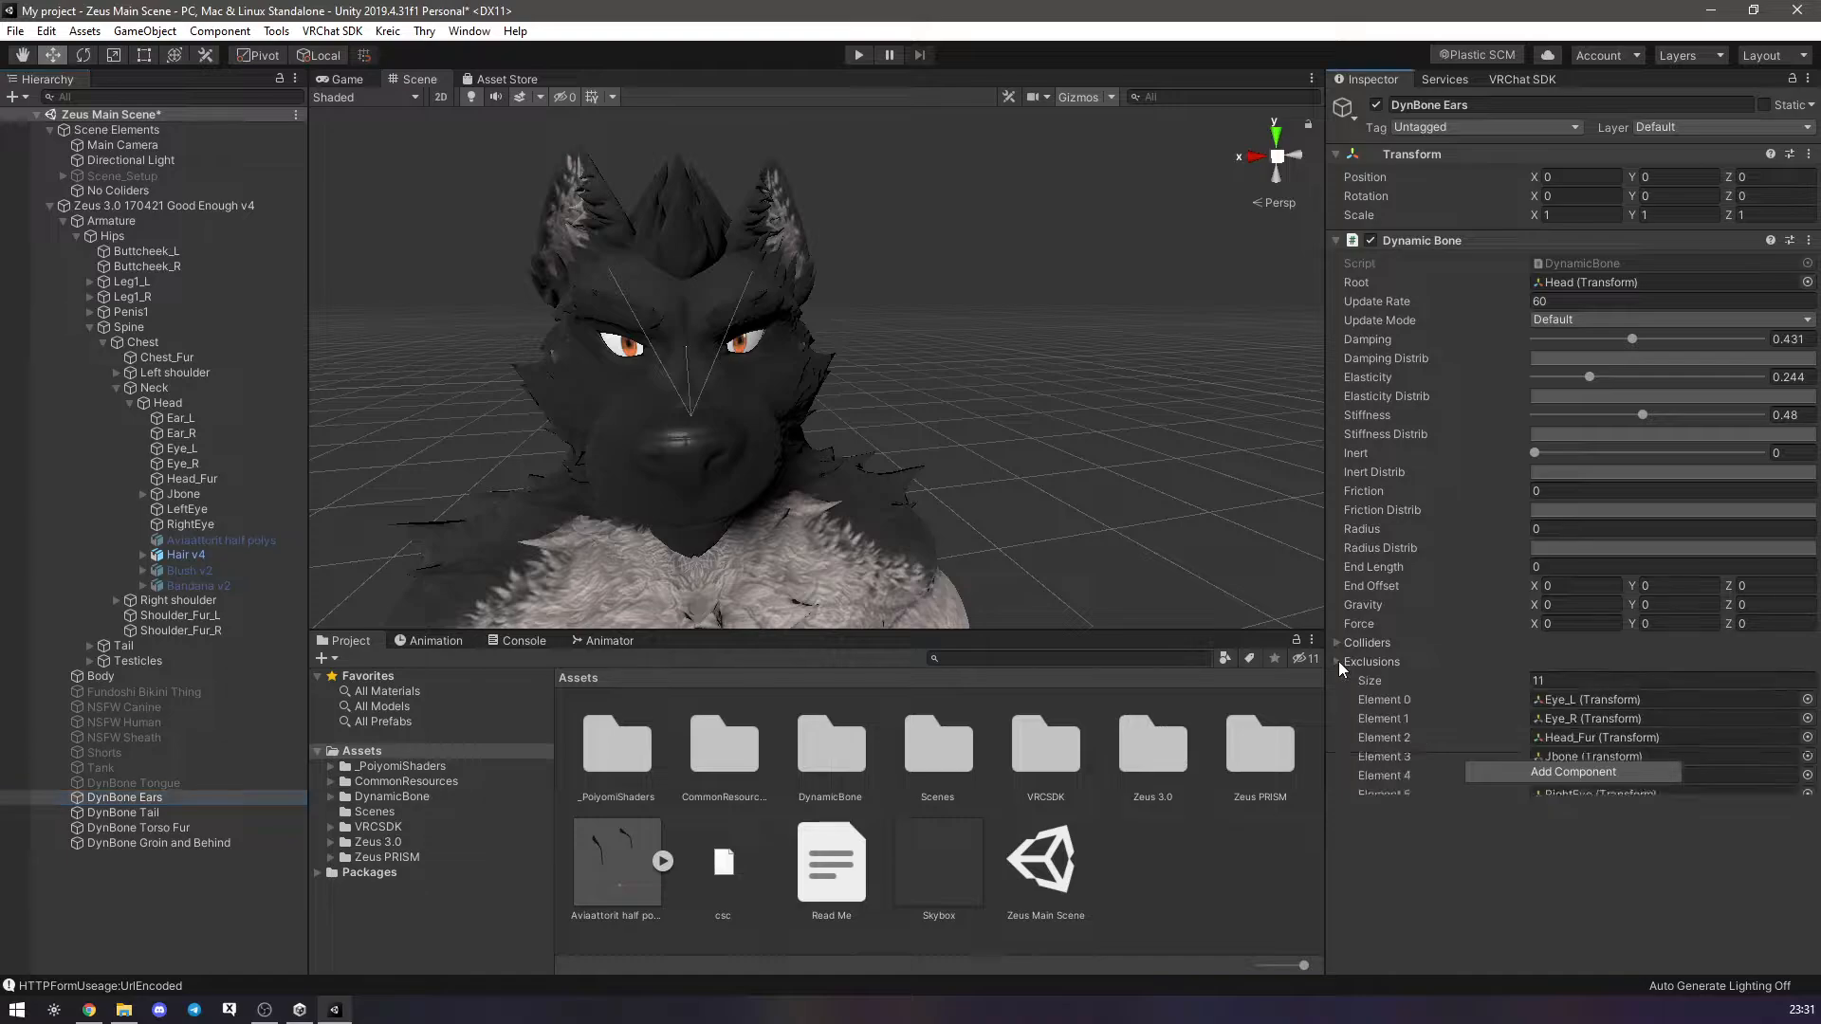
scroll(1527, 720, "down", 2)
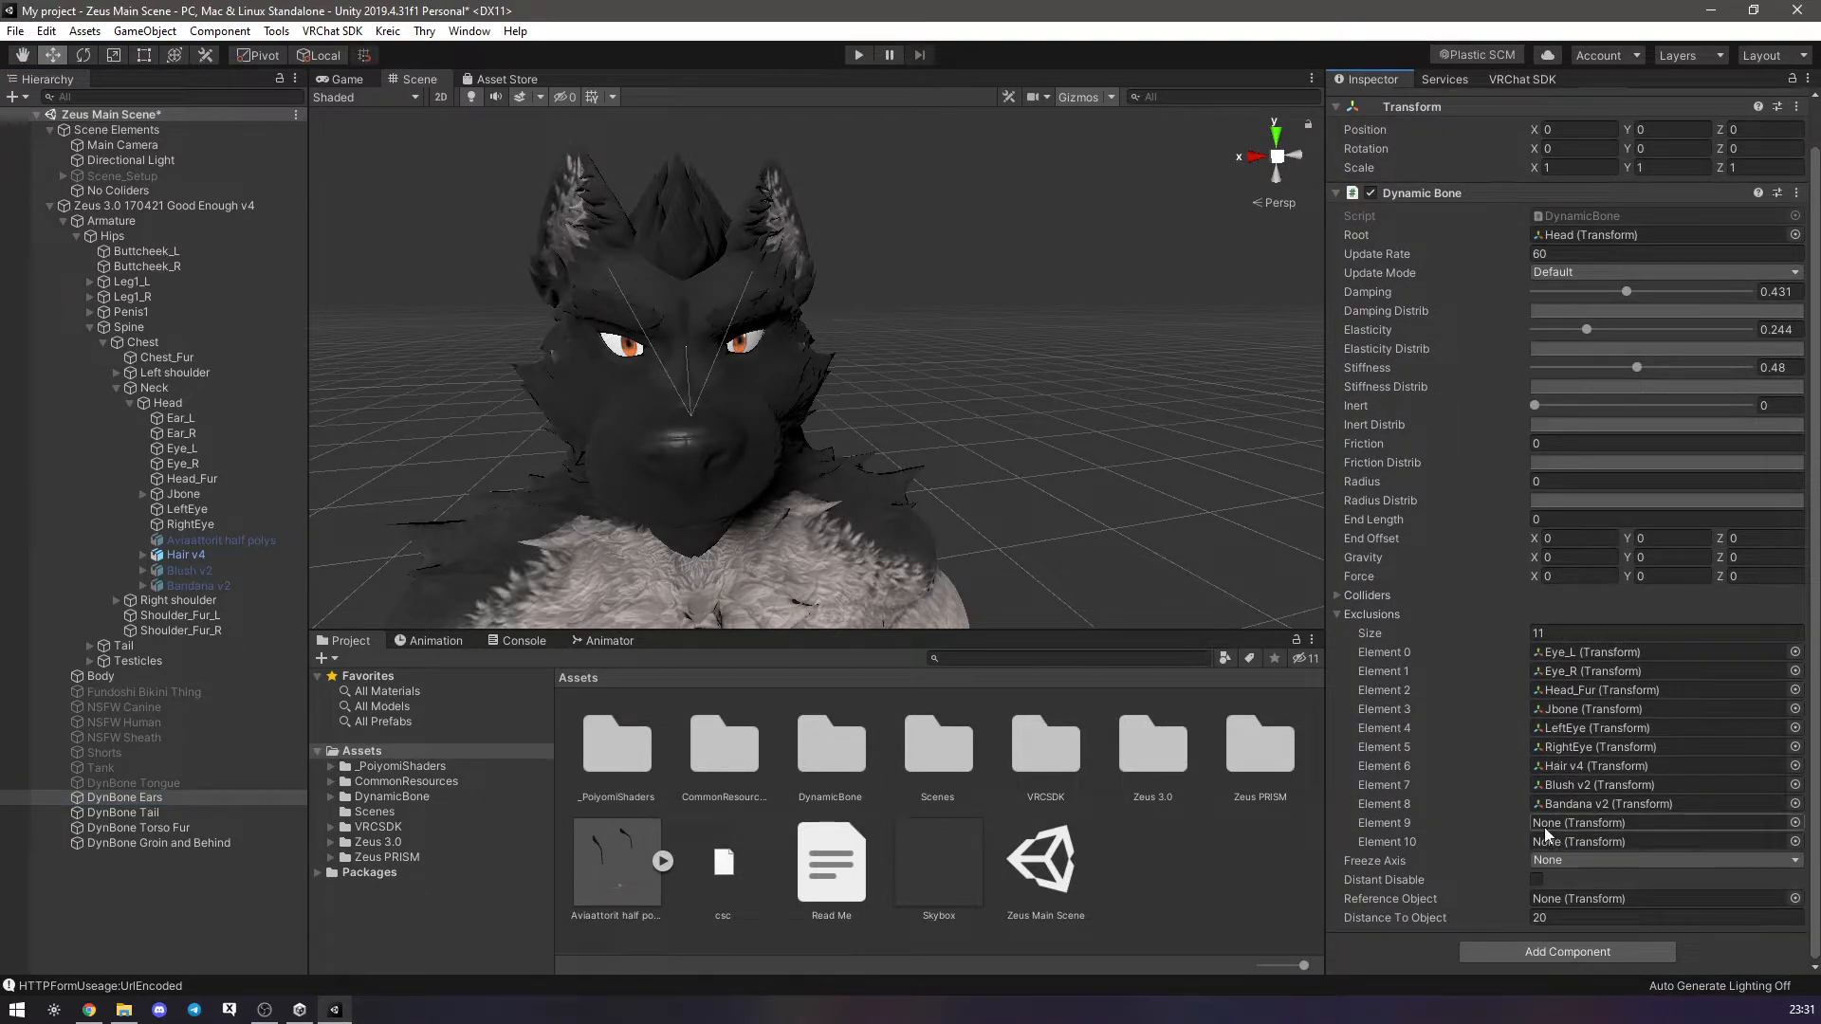
Set the size of the DynBone Ears Exclusions list to 9, removing its empty entries.
left_click(1565, 634)
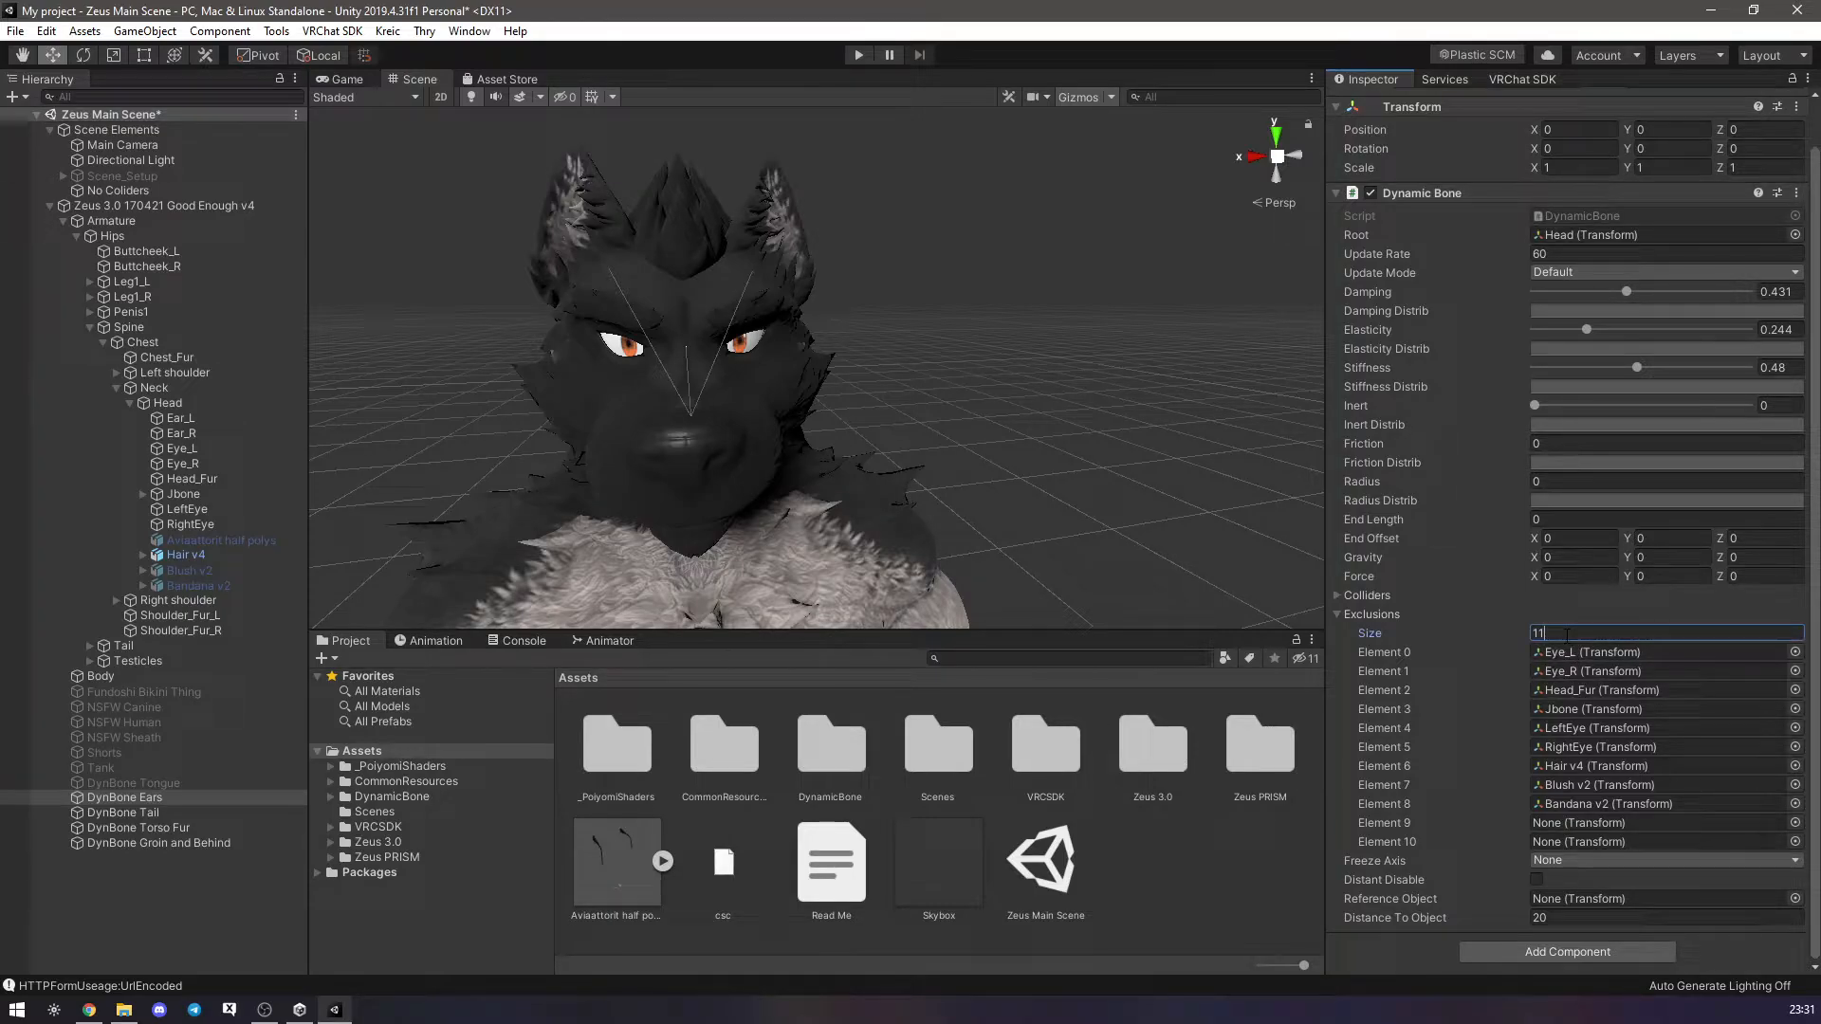
key("BackSpace")
key("BackSpace")
type("9")
key("Return")
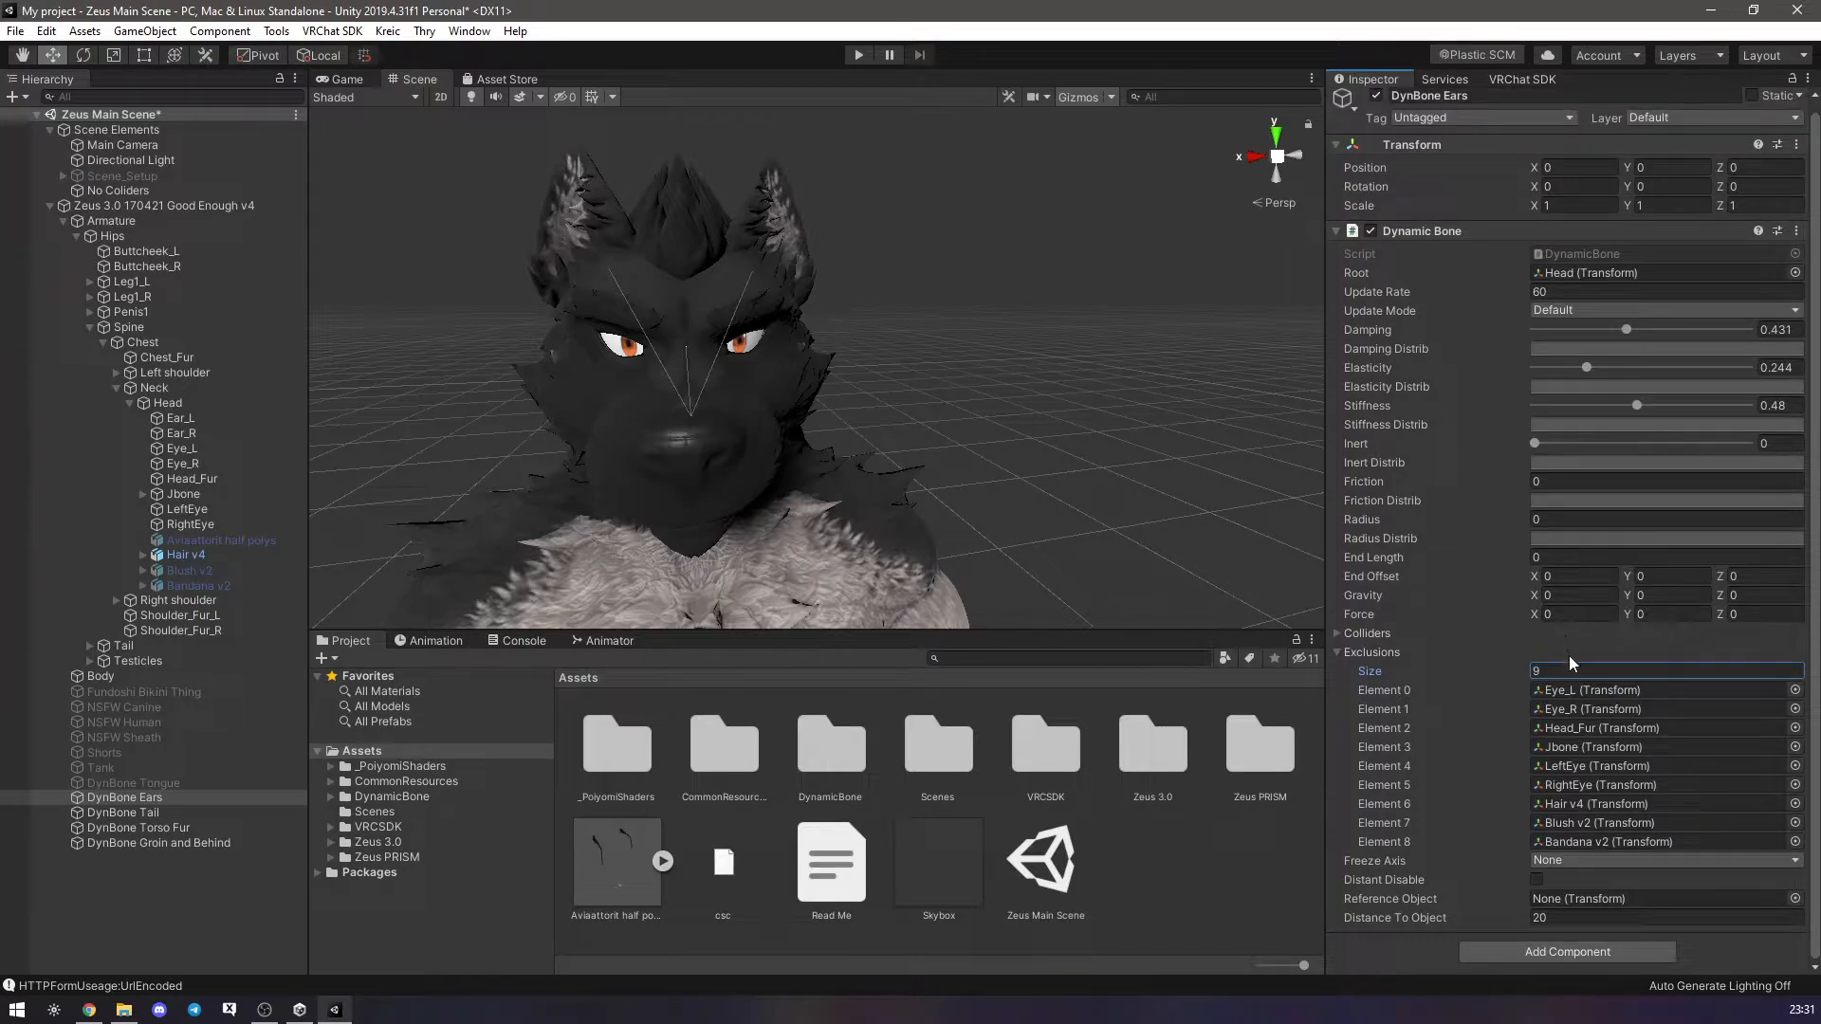
Set the DynBone Ears Exclusions size to 11 and assign the Aviaattorit half polys object to Element 9.
left_click(1576, 673)
type("11")
key("Return")
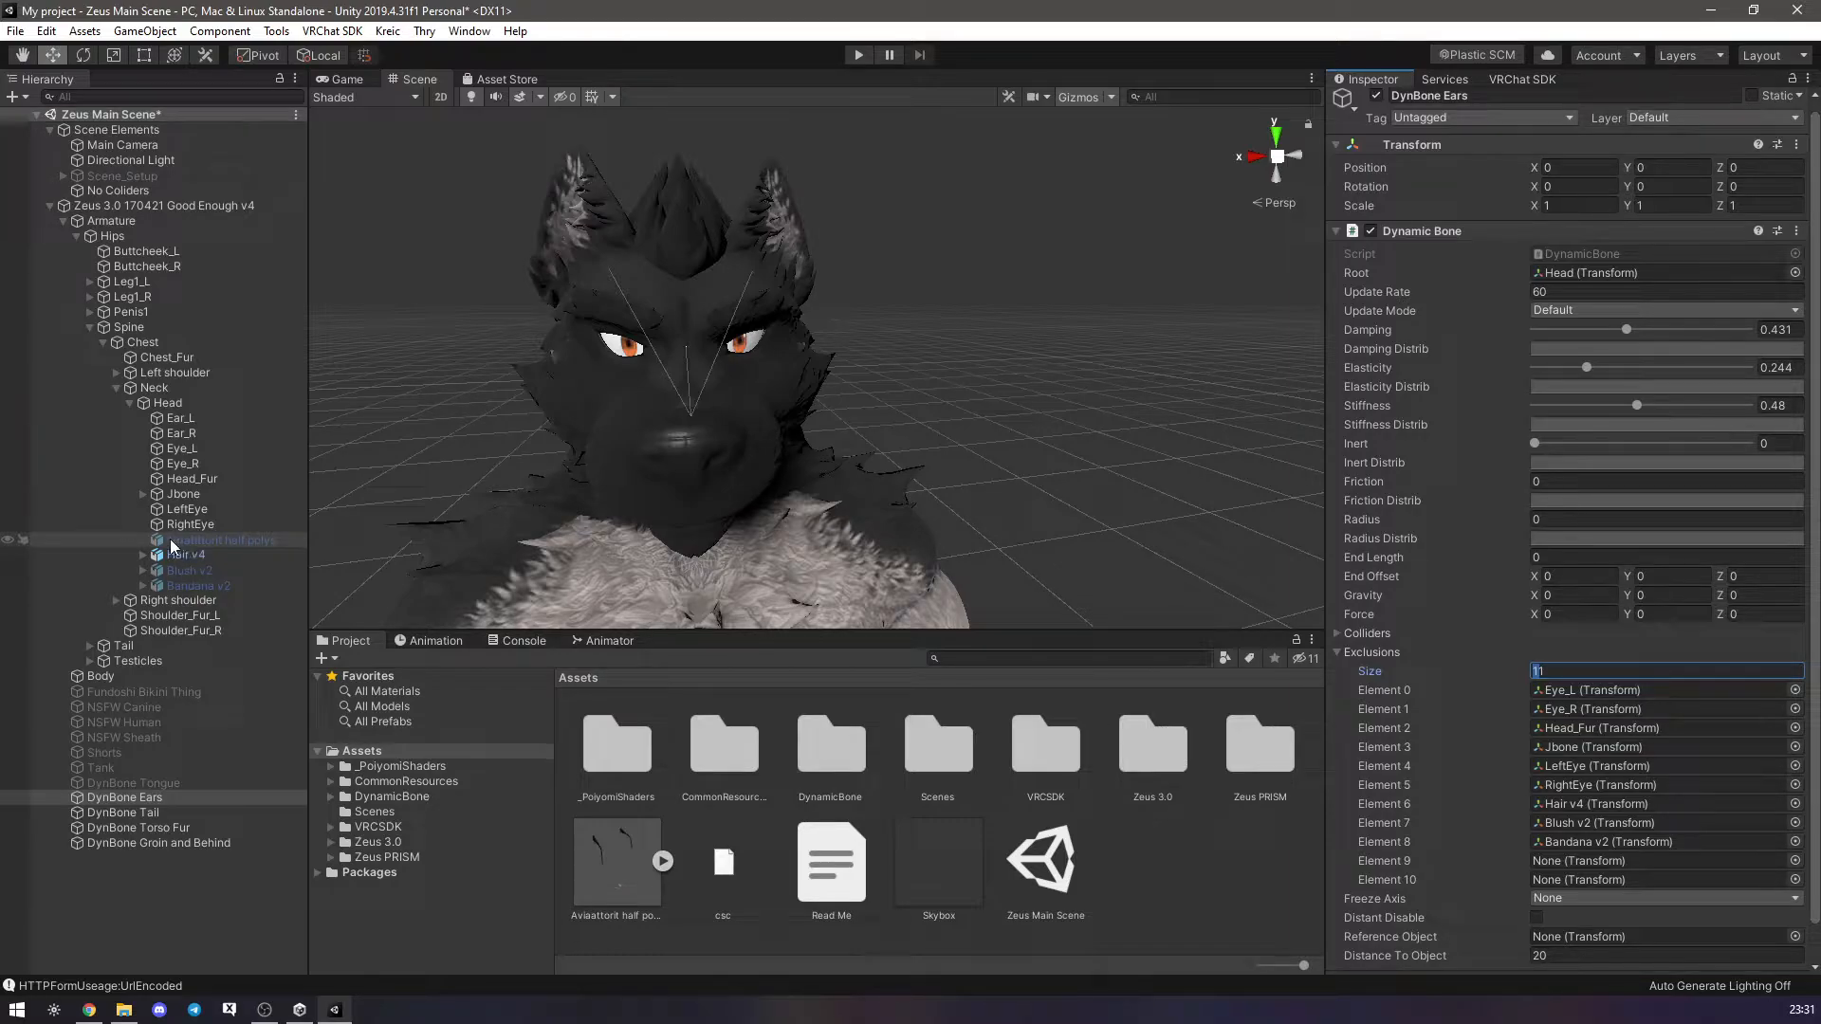
left_click_drag(169, 539, 1575, 860)
middle_click_drag(685, 415, 748, 399)
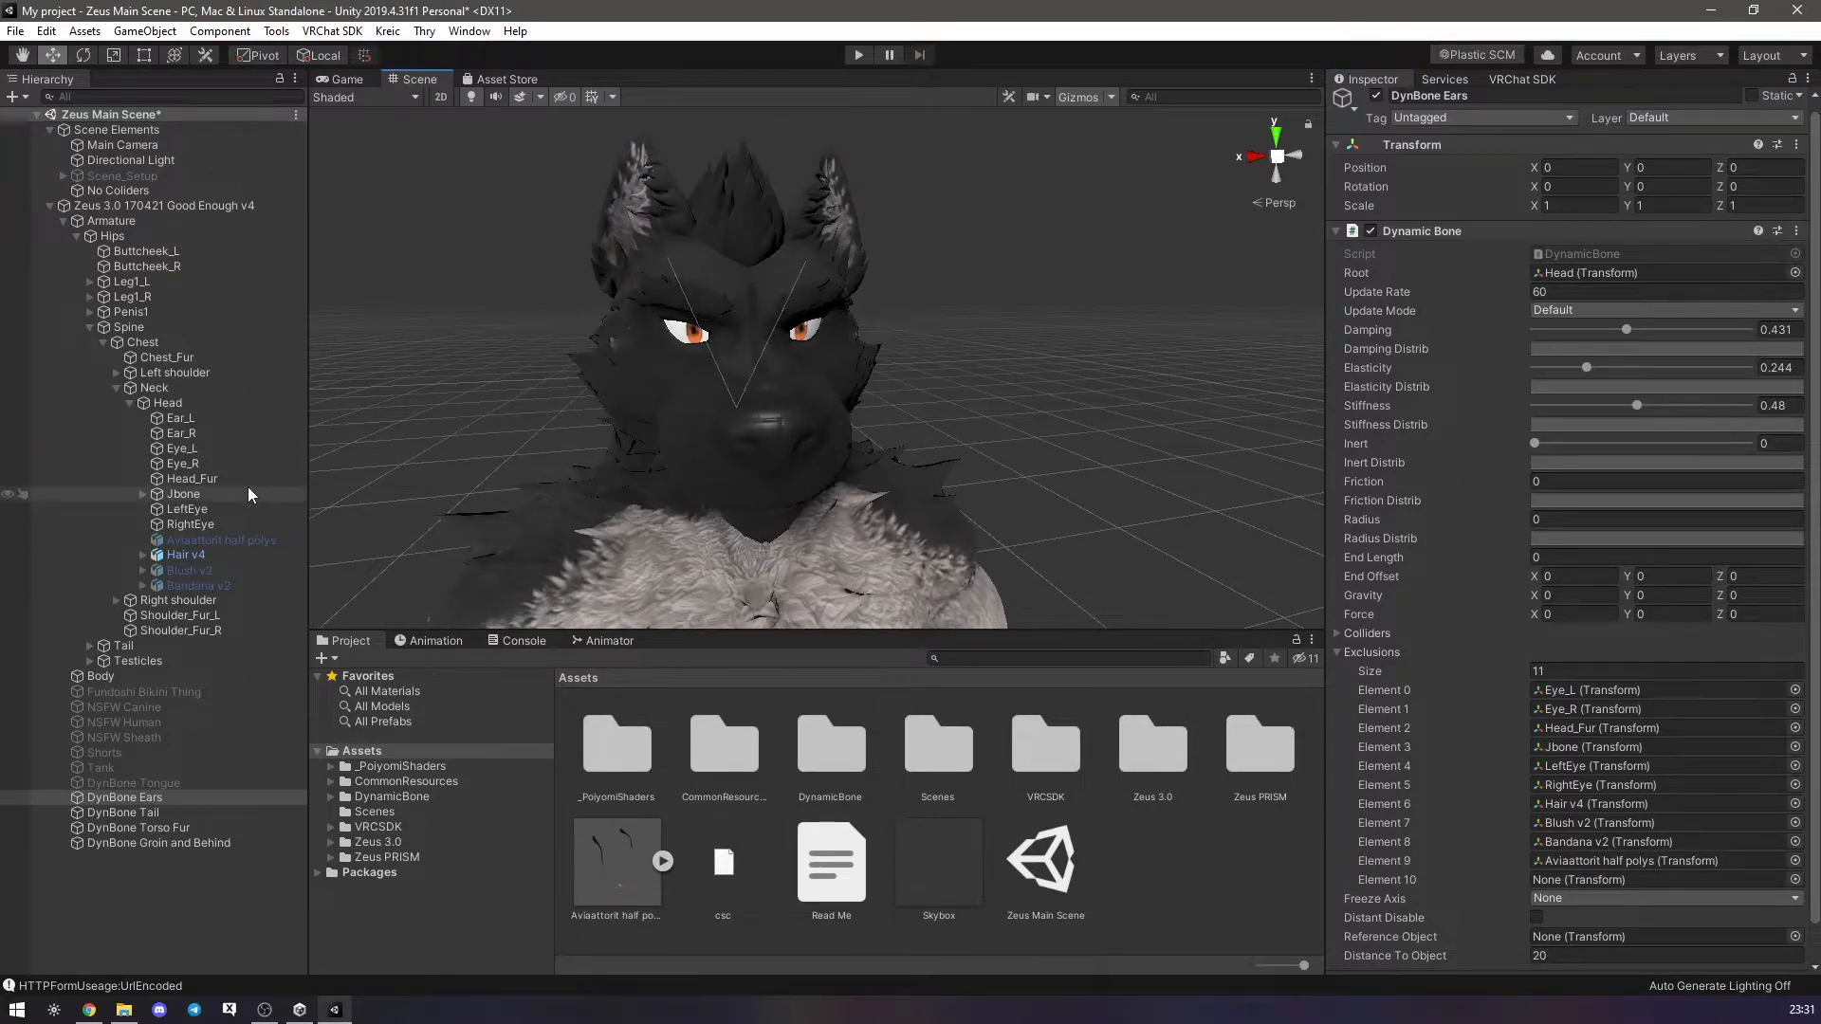
Collapse the Zeus avatar's hierarchy and open the expression Parameters asset referenced by its VRC Avatar Descriptor.
left_click(154, 207)
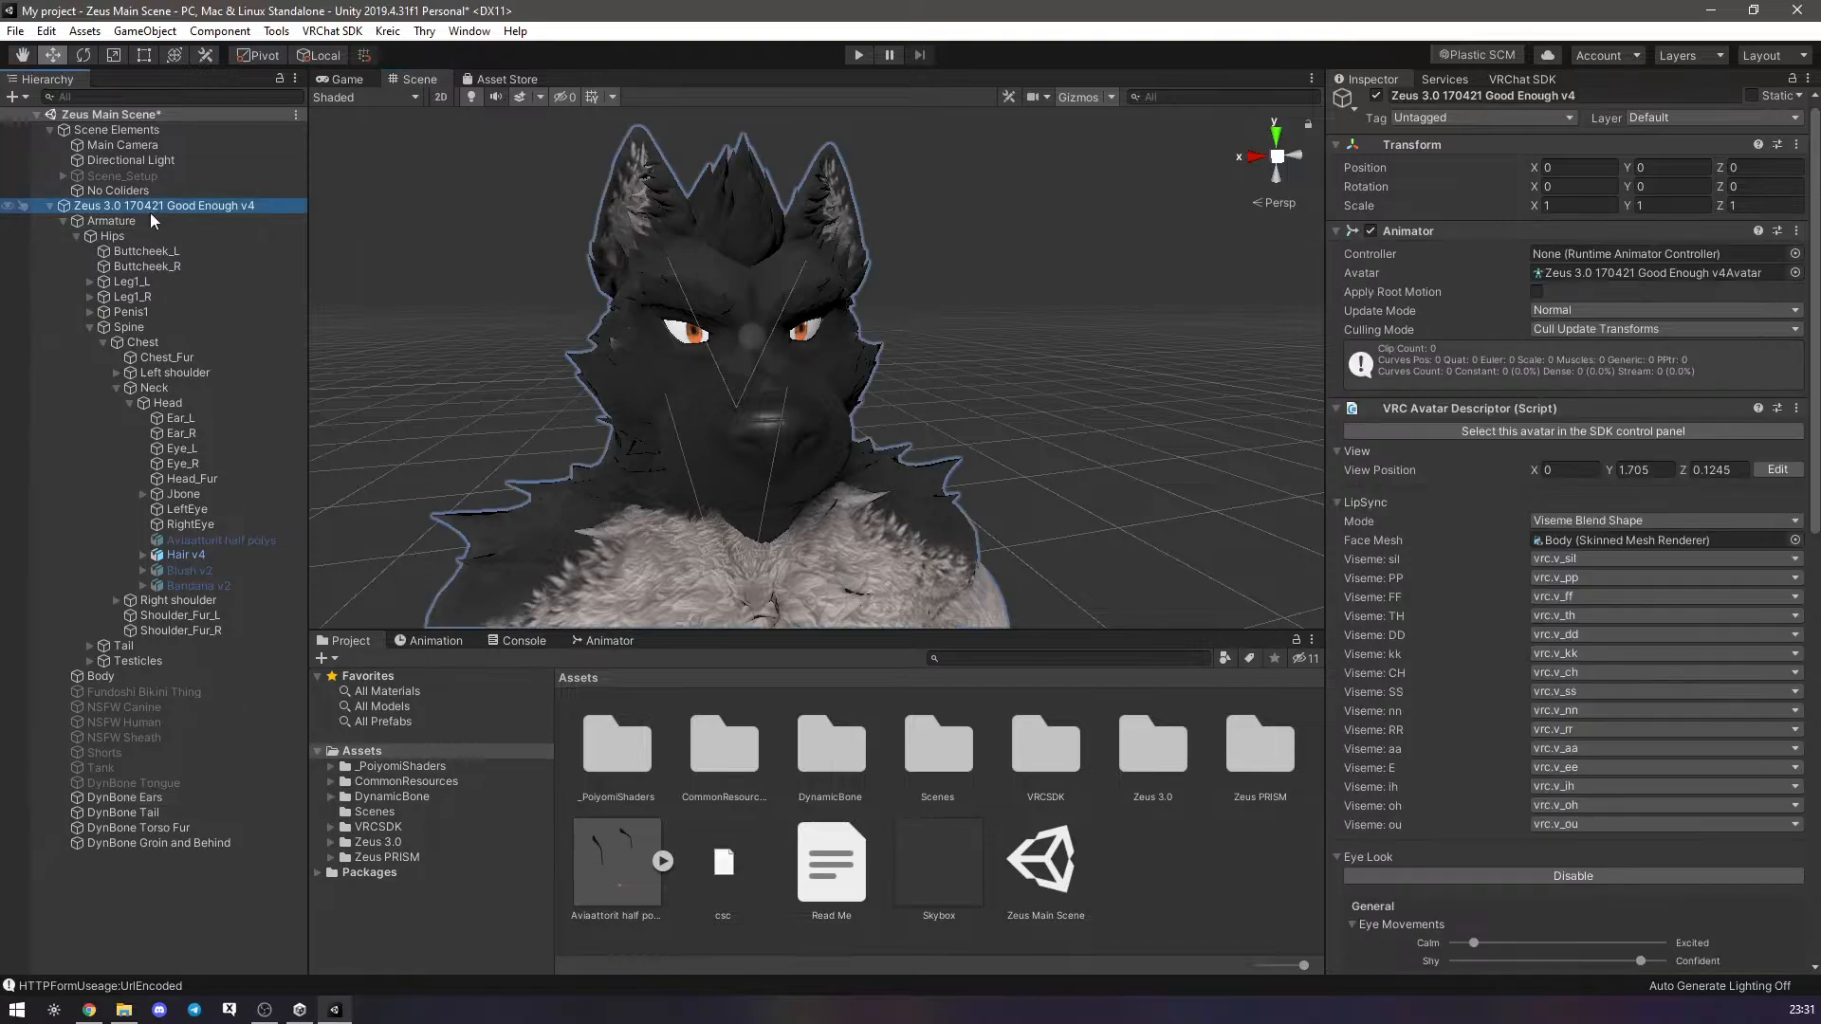
key("Left")
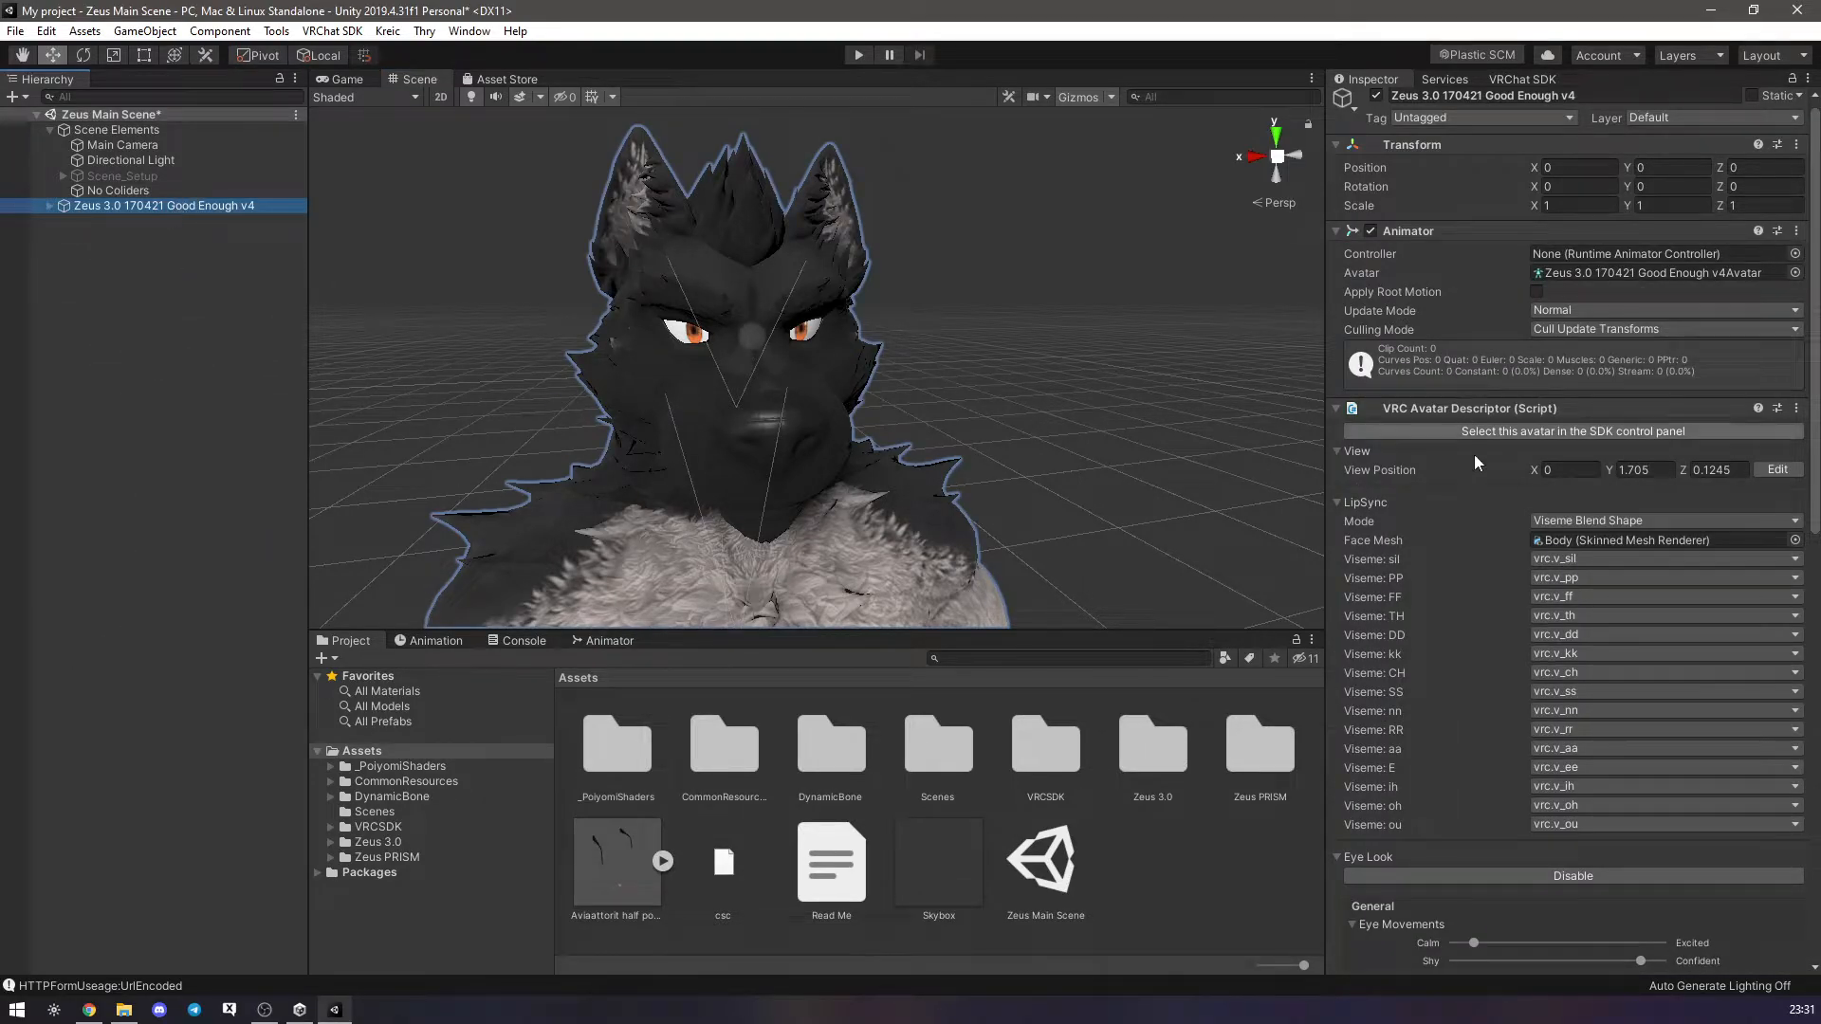
scroll(1466, 571, "down", 15)
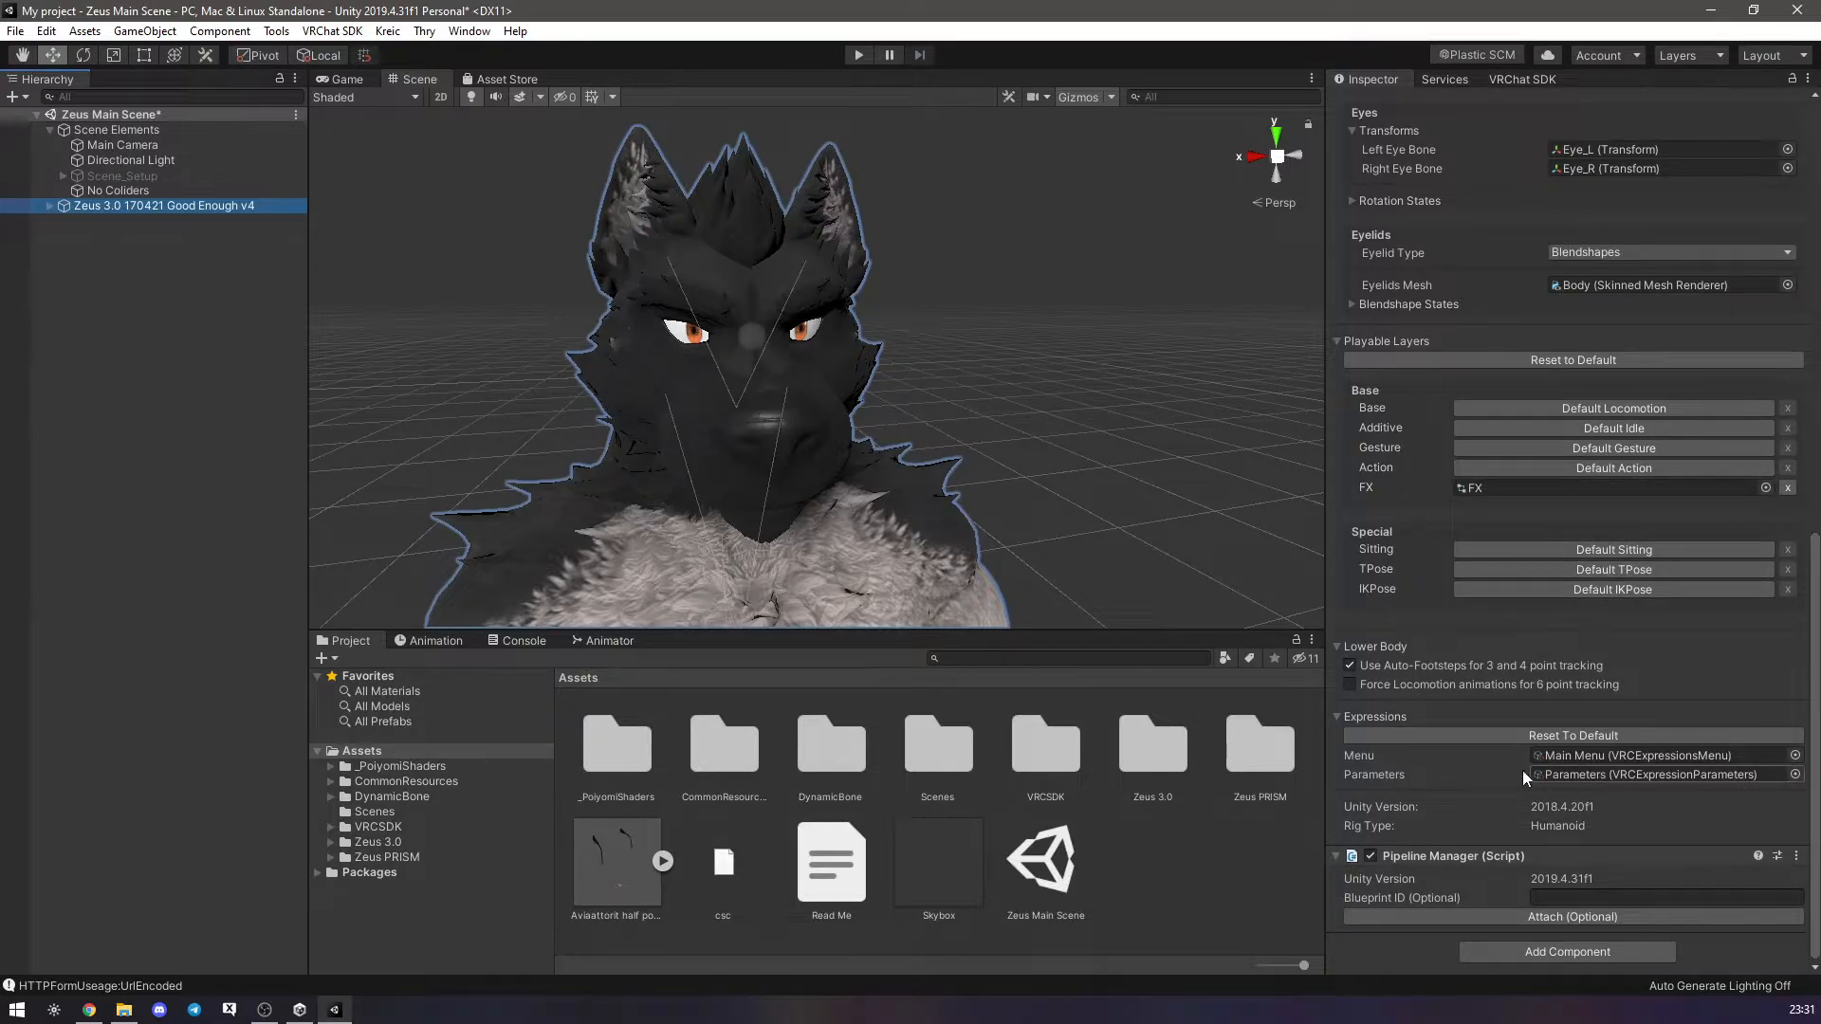
scroll(1465, 731, "up", 15)
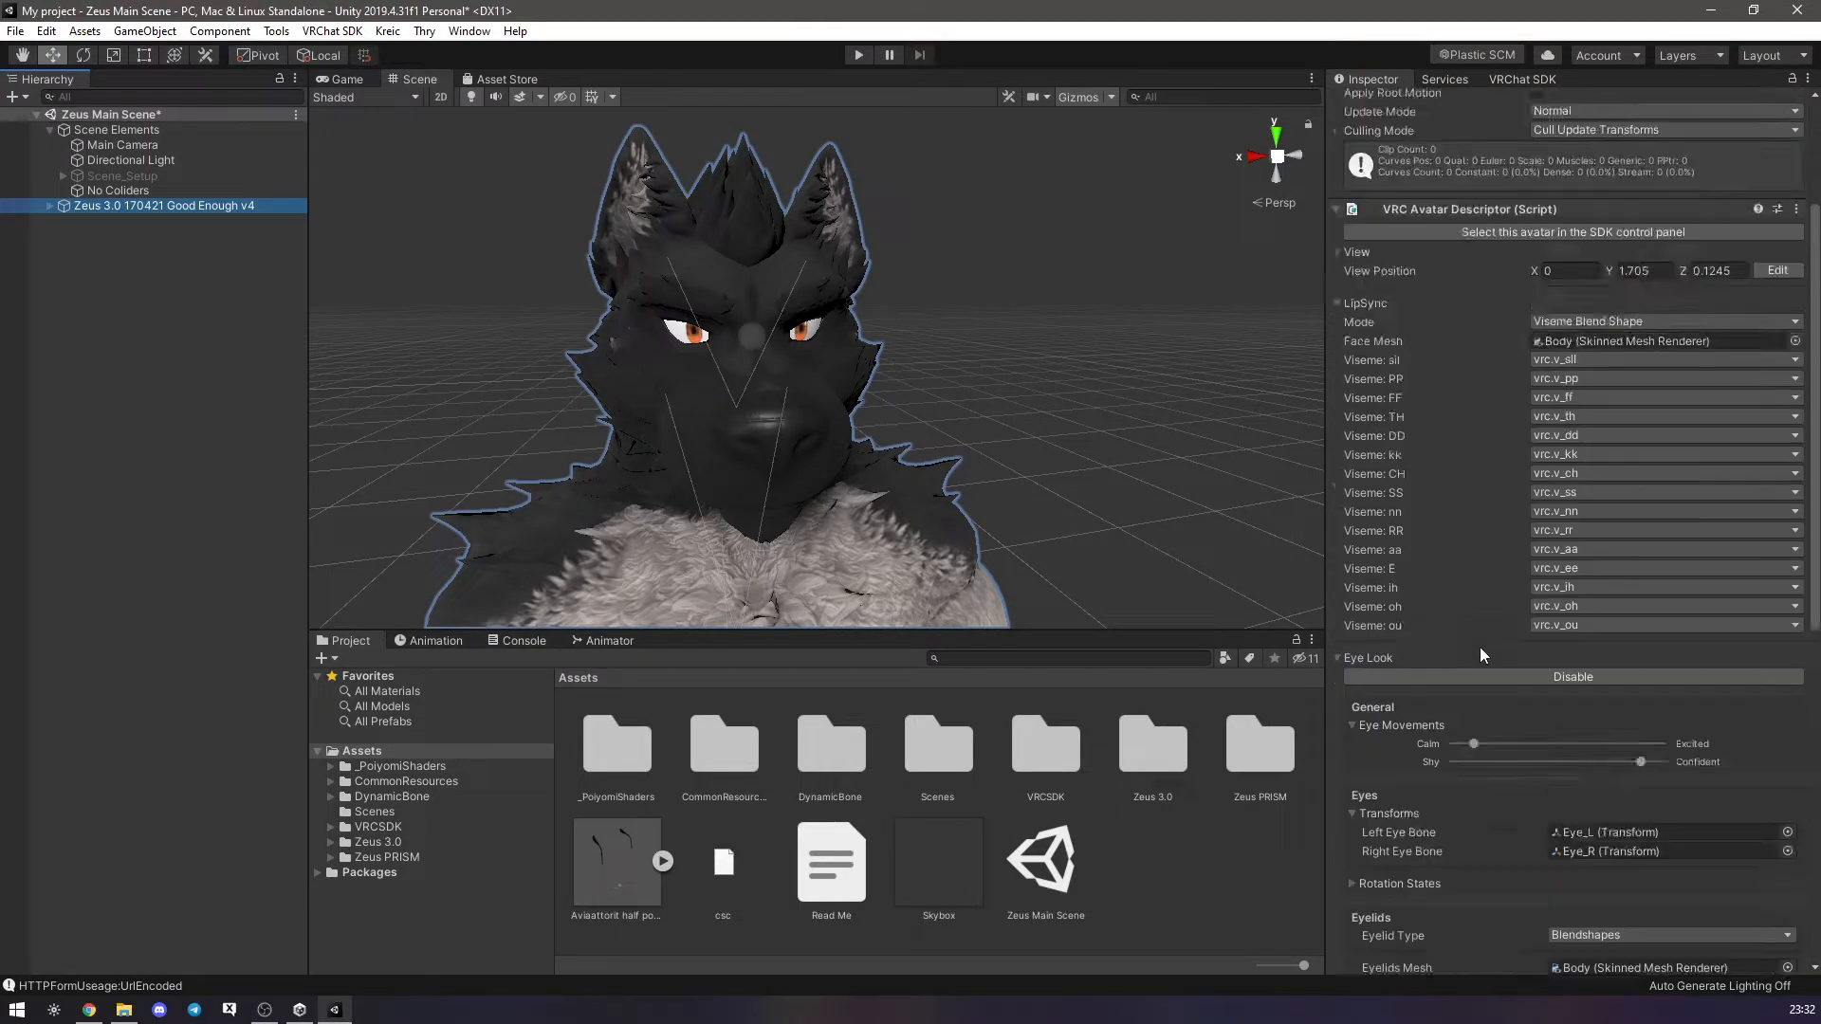
scroll(1443, 481, "down", 15)
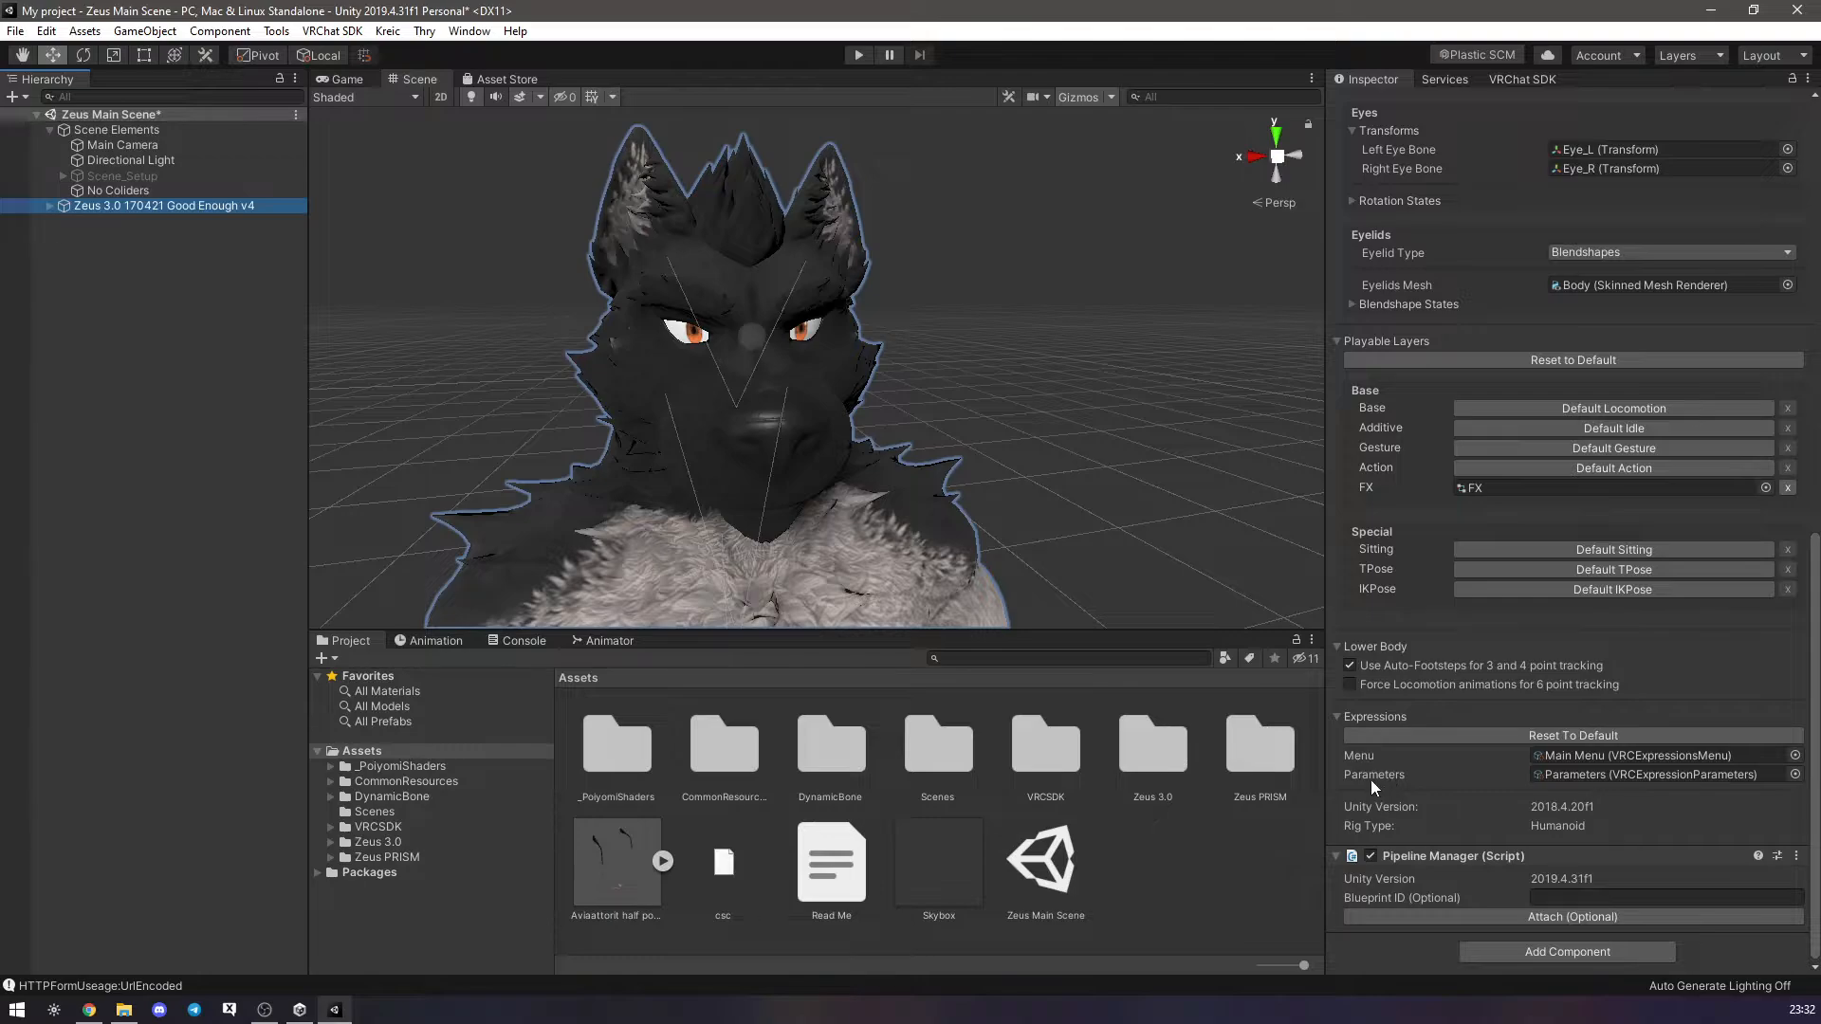
left_click(1562, 772)
left_click(1148, 874)
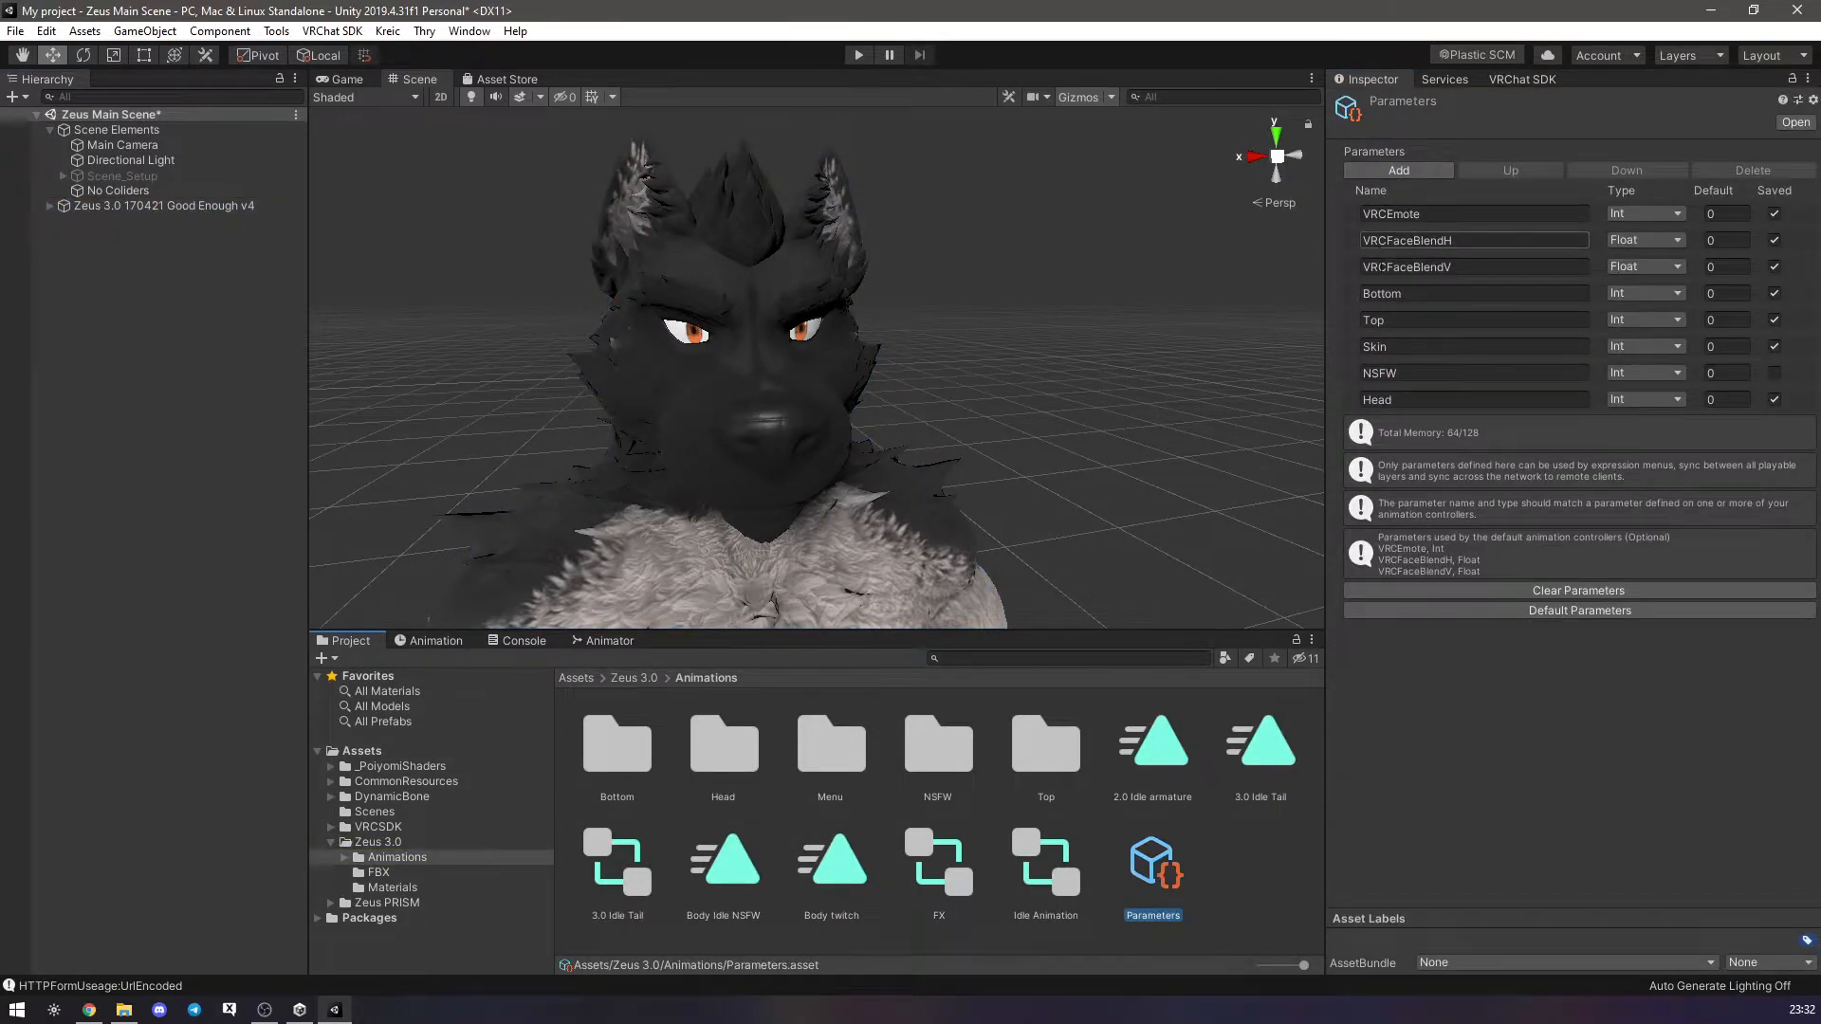
Add an expression parameter named Glasses with type Bool, leaving Saved enabled.
left_click(1398, 171)
left_click(1444, 427)
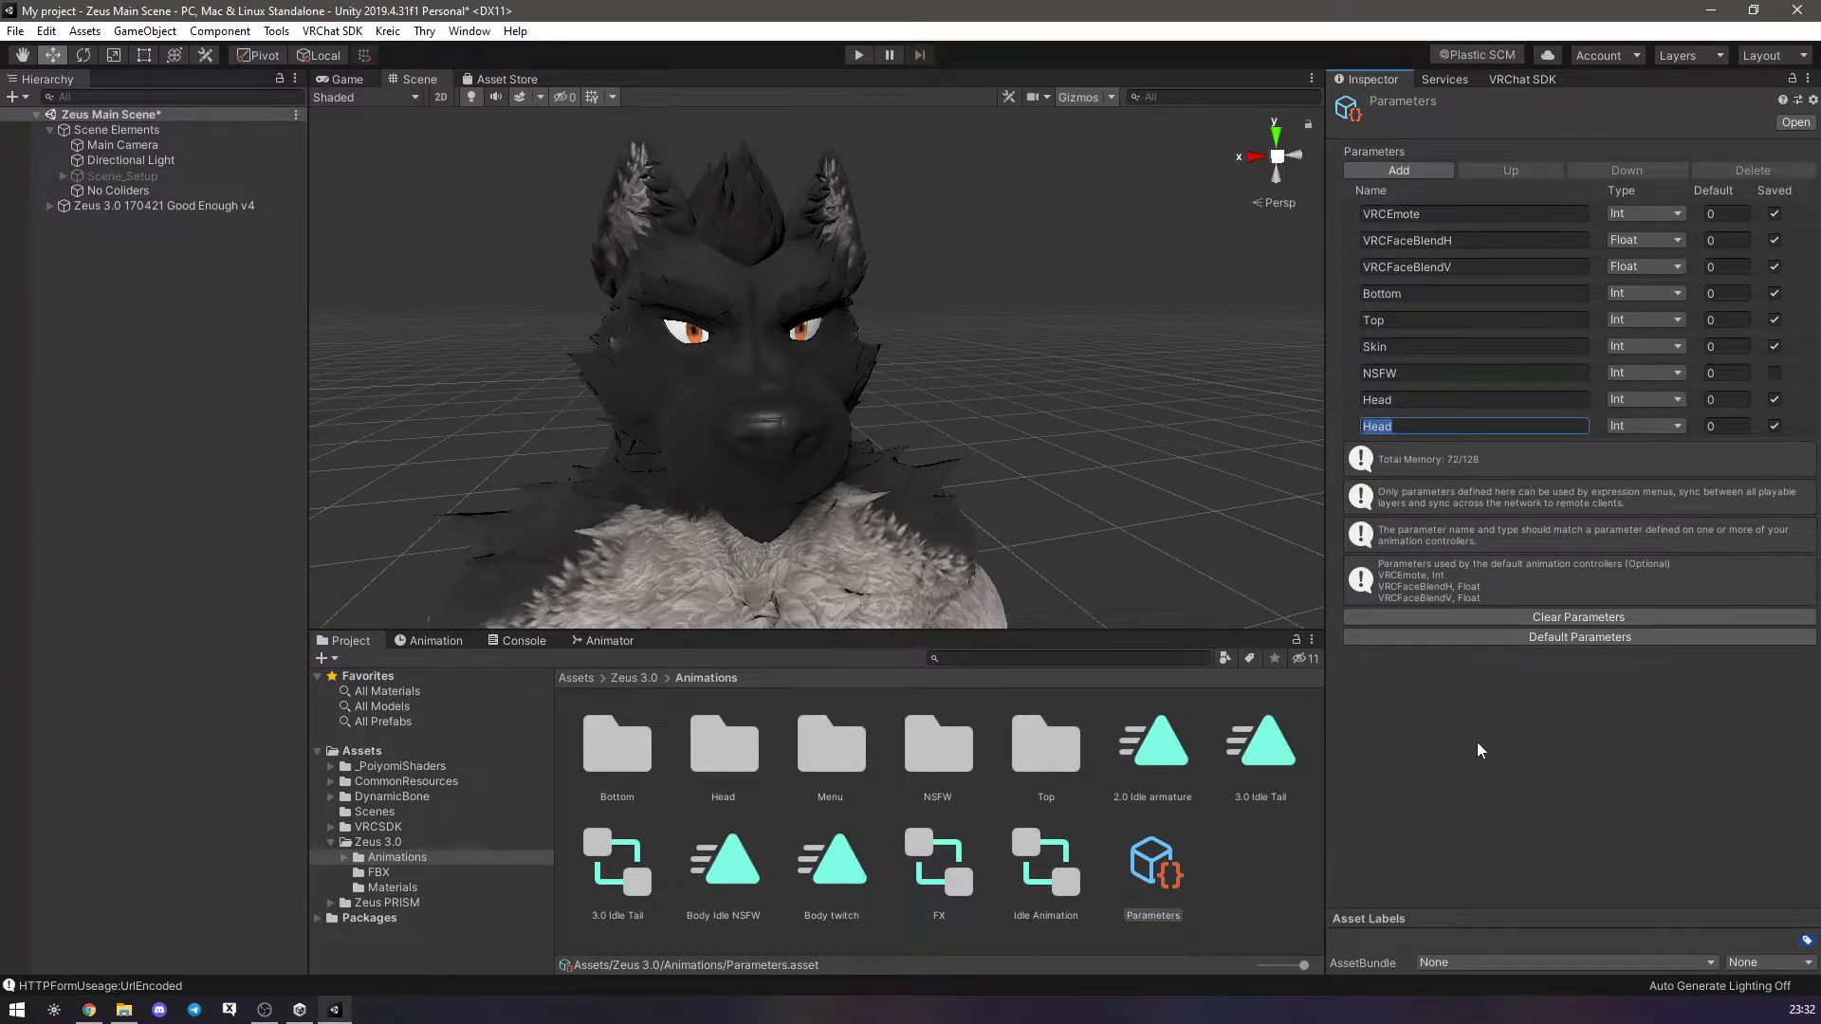
type("Glasses")
left_click(1624, 427)
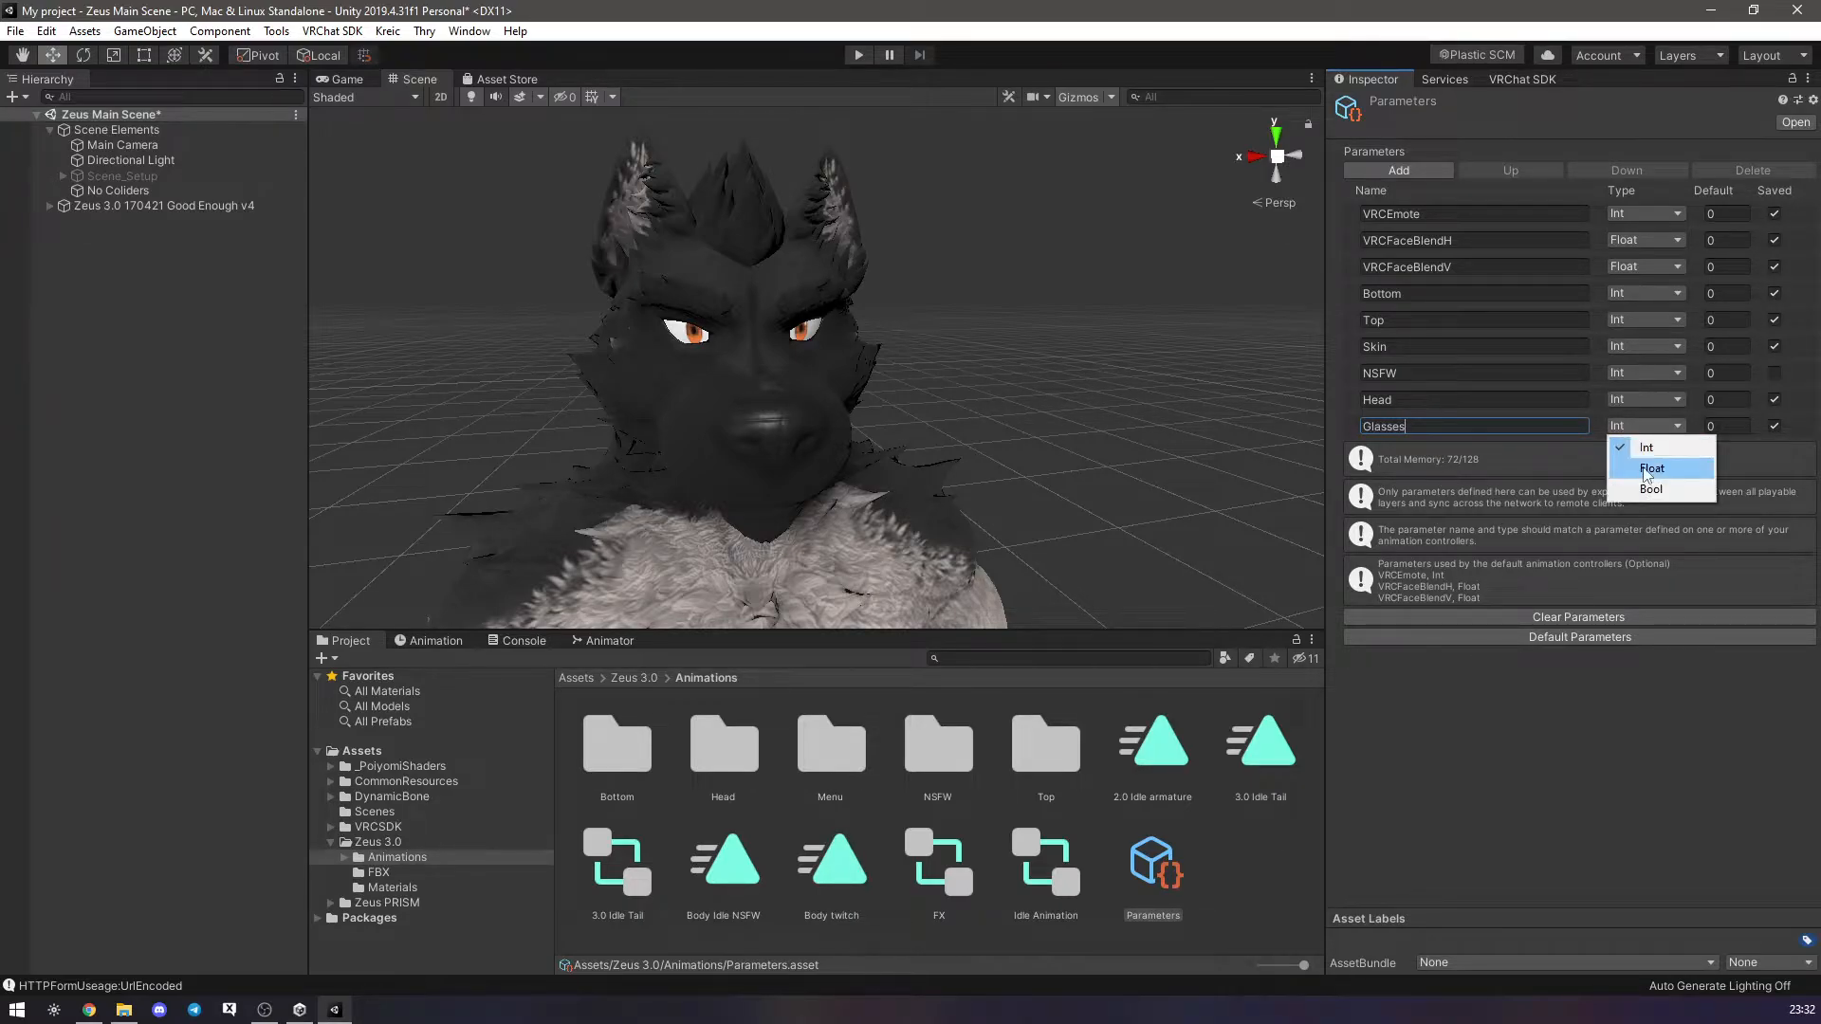
left_click(1648, 494)
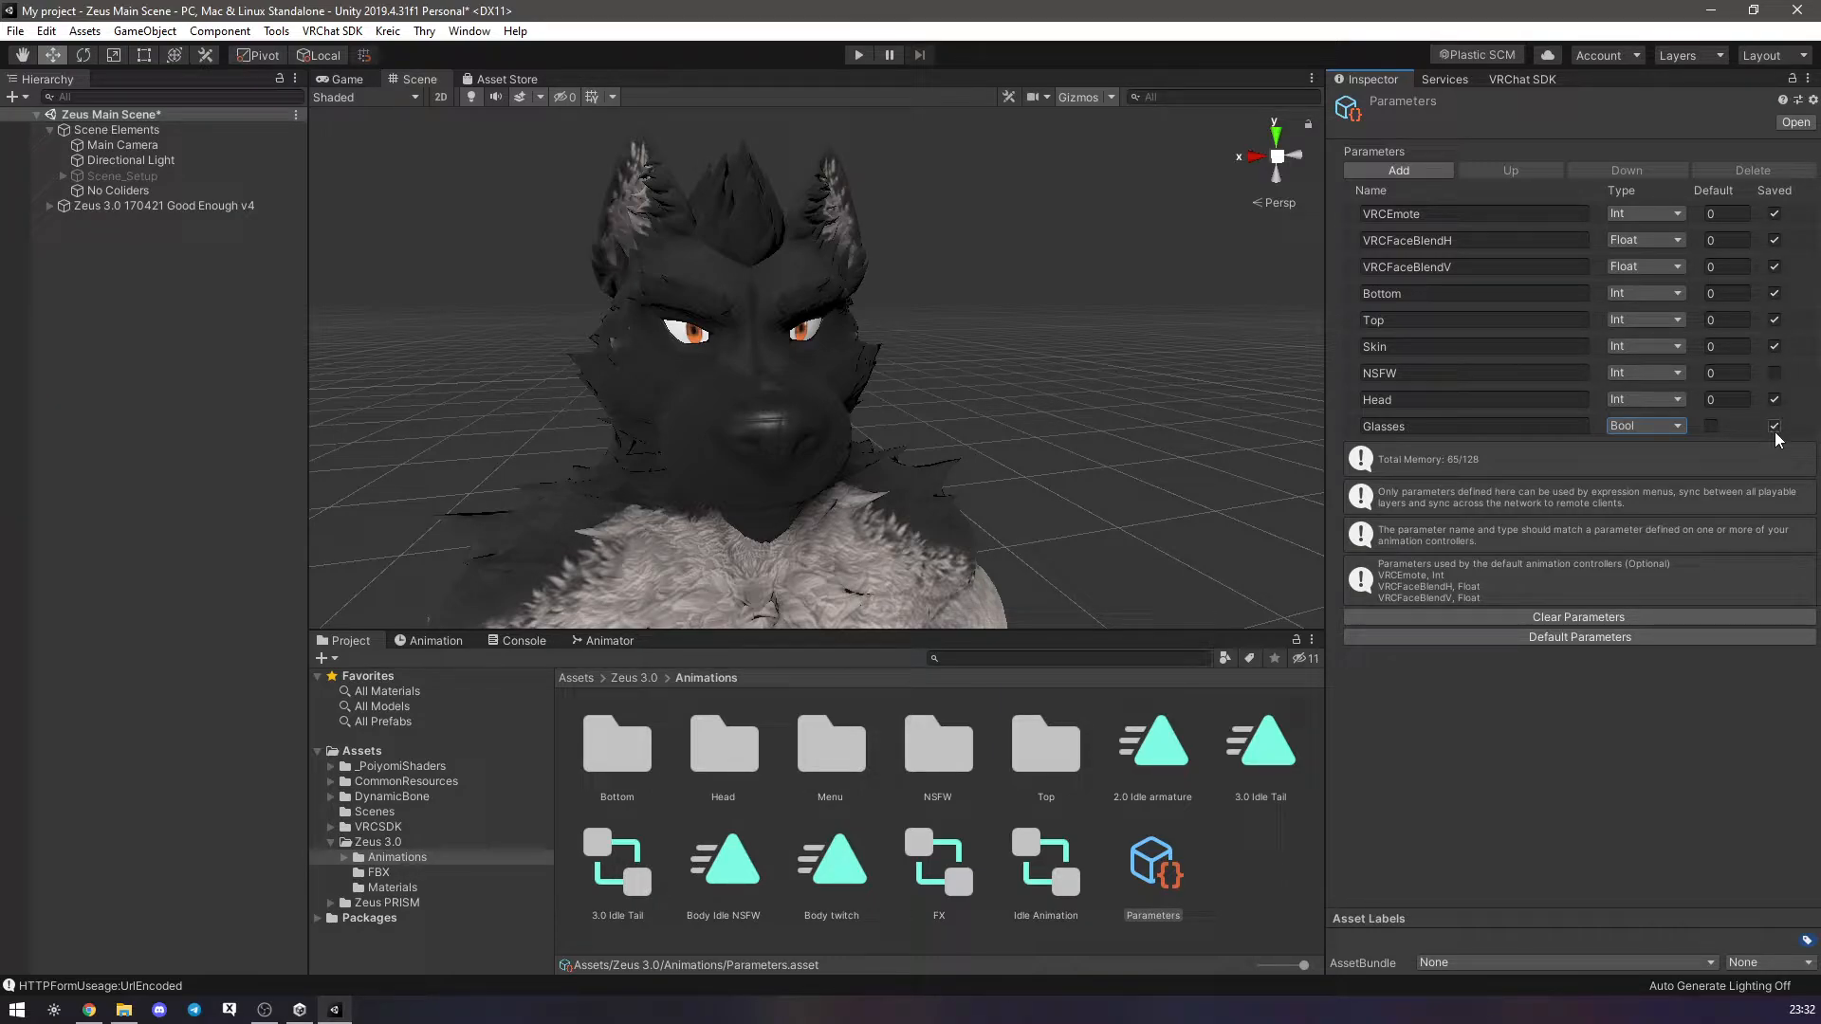
left_click(1501, 769)
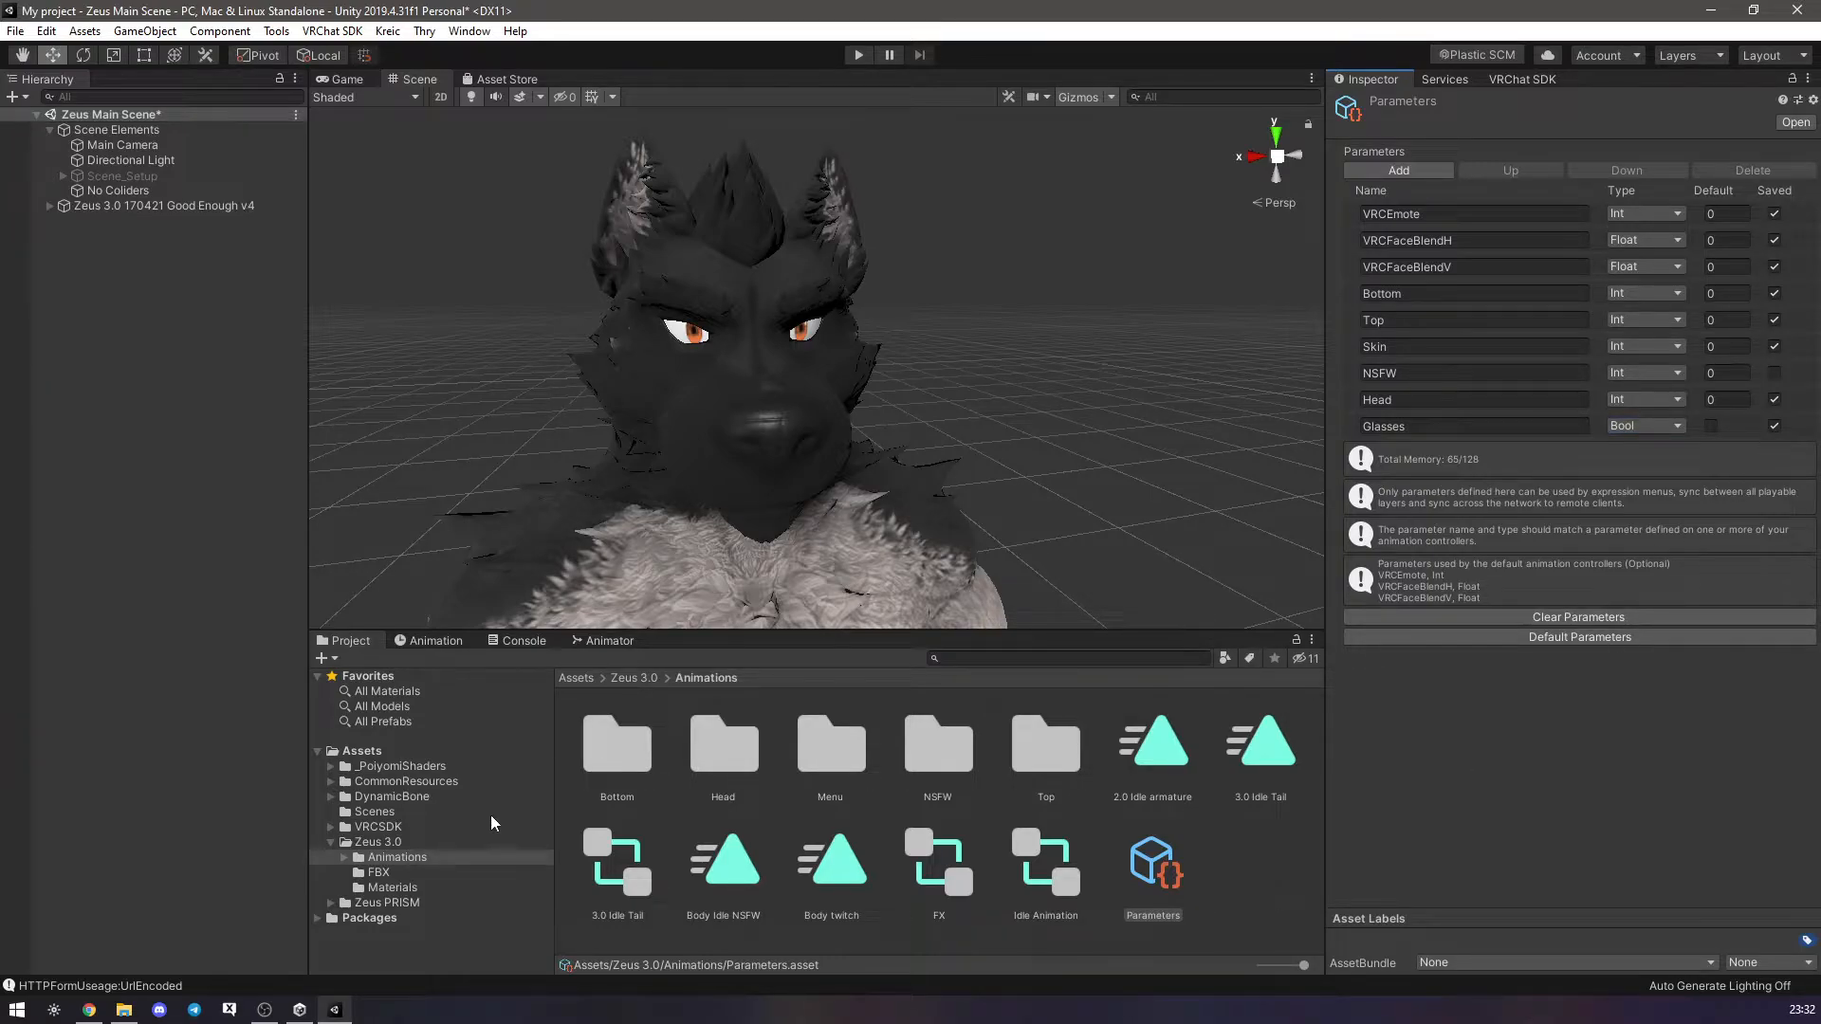
Open the avatar's FX controller in the Animator, enlarge its work area and display its parameter list.
left_click(201, 206)
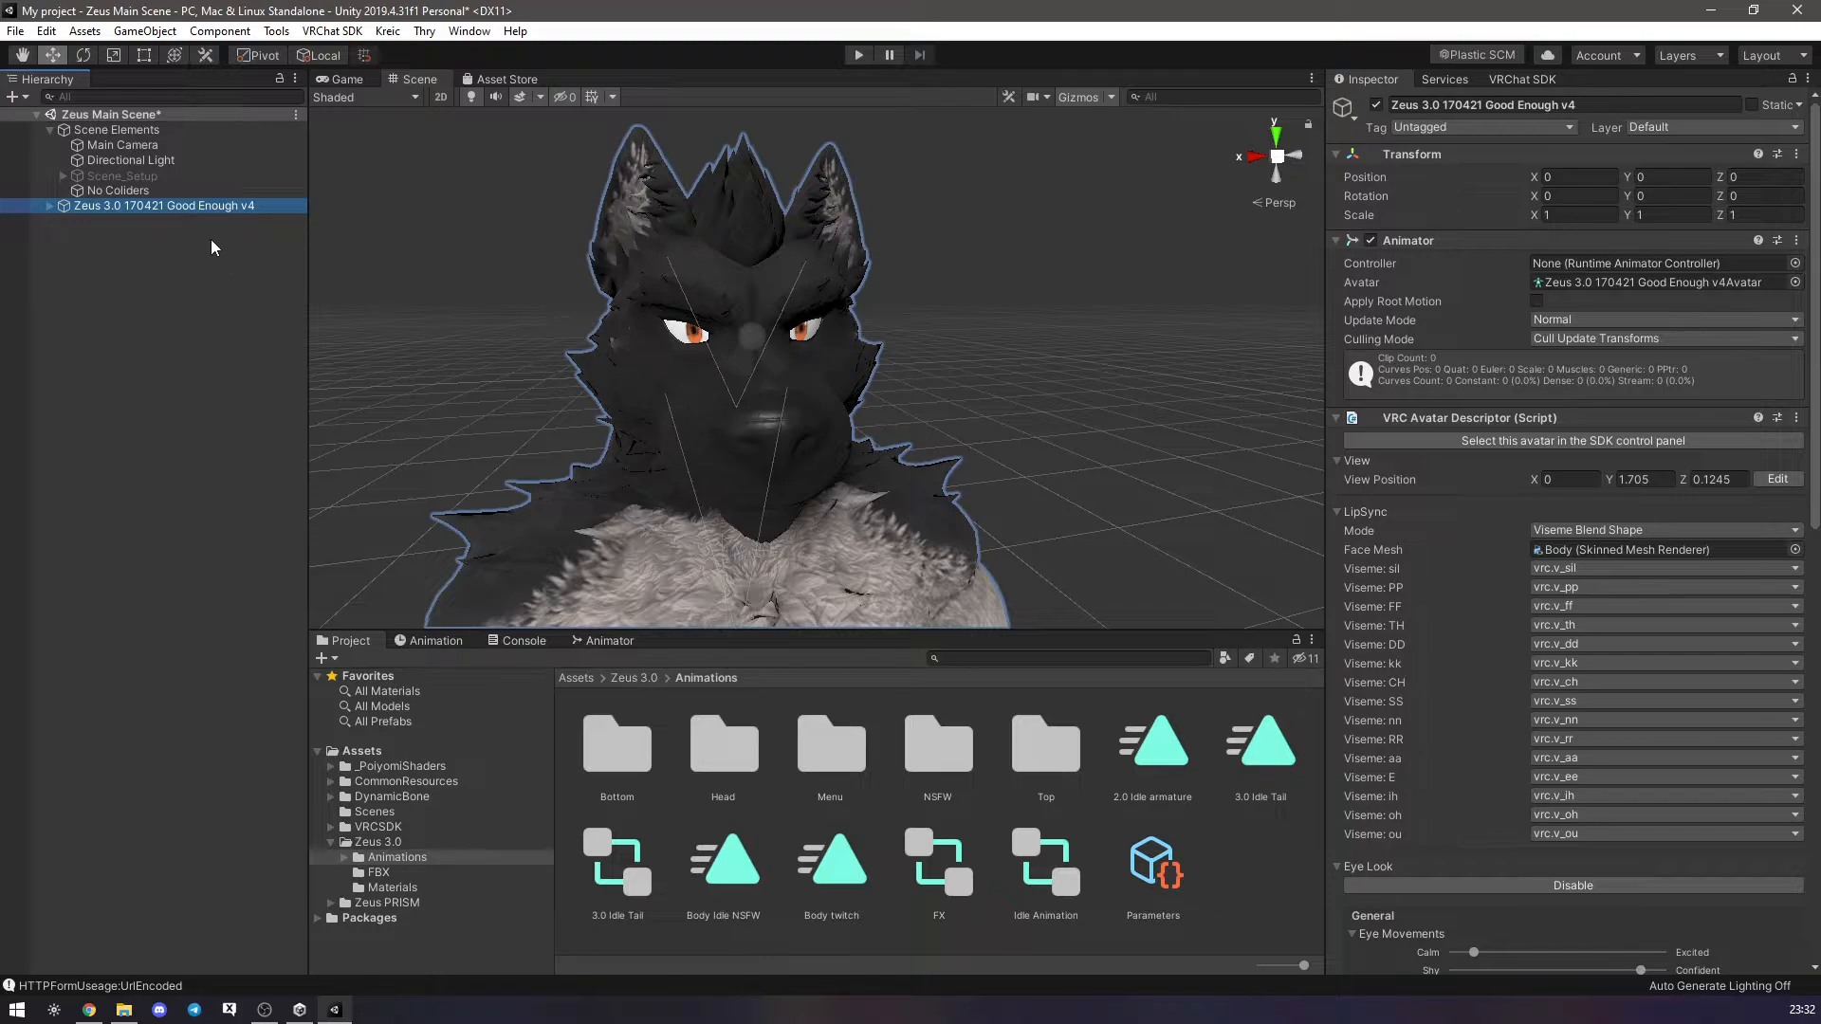
scroll(1402, 520, "down", 15)
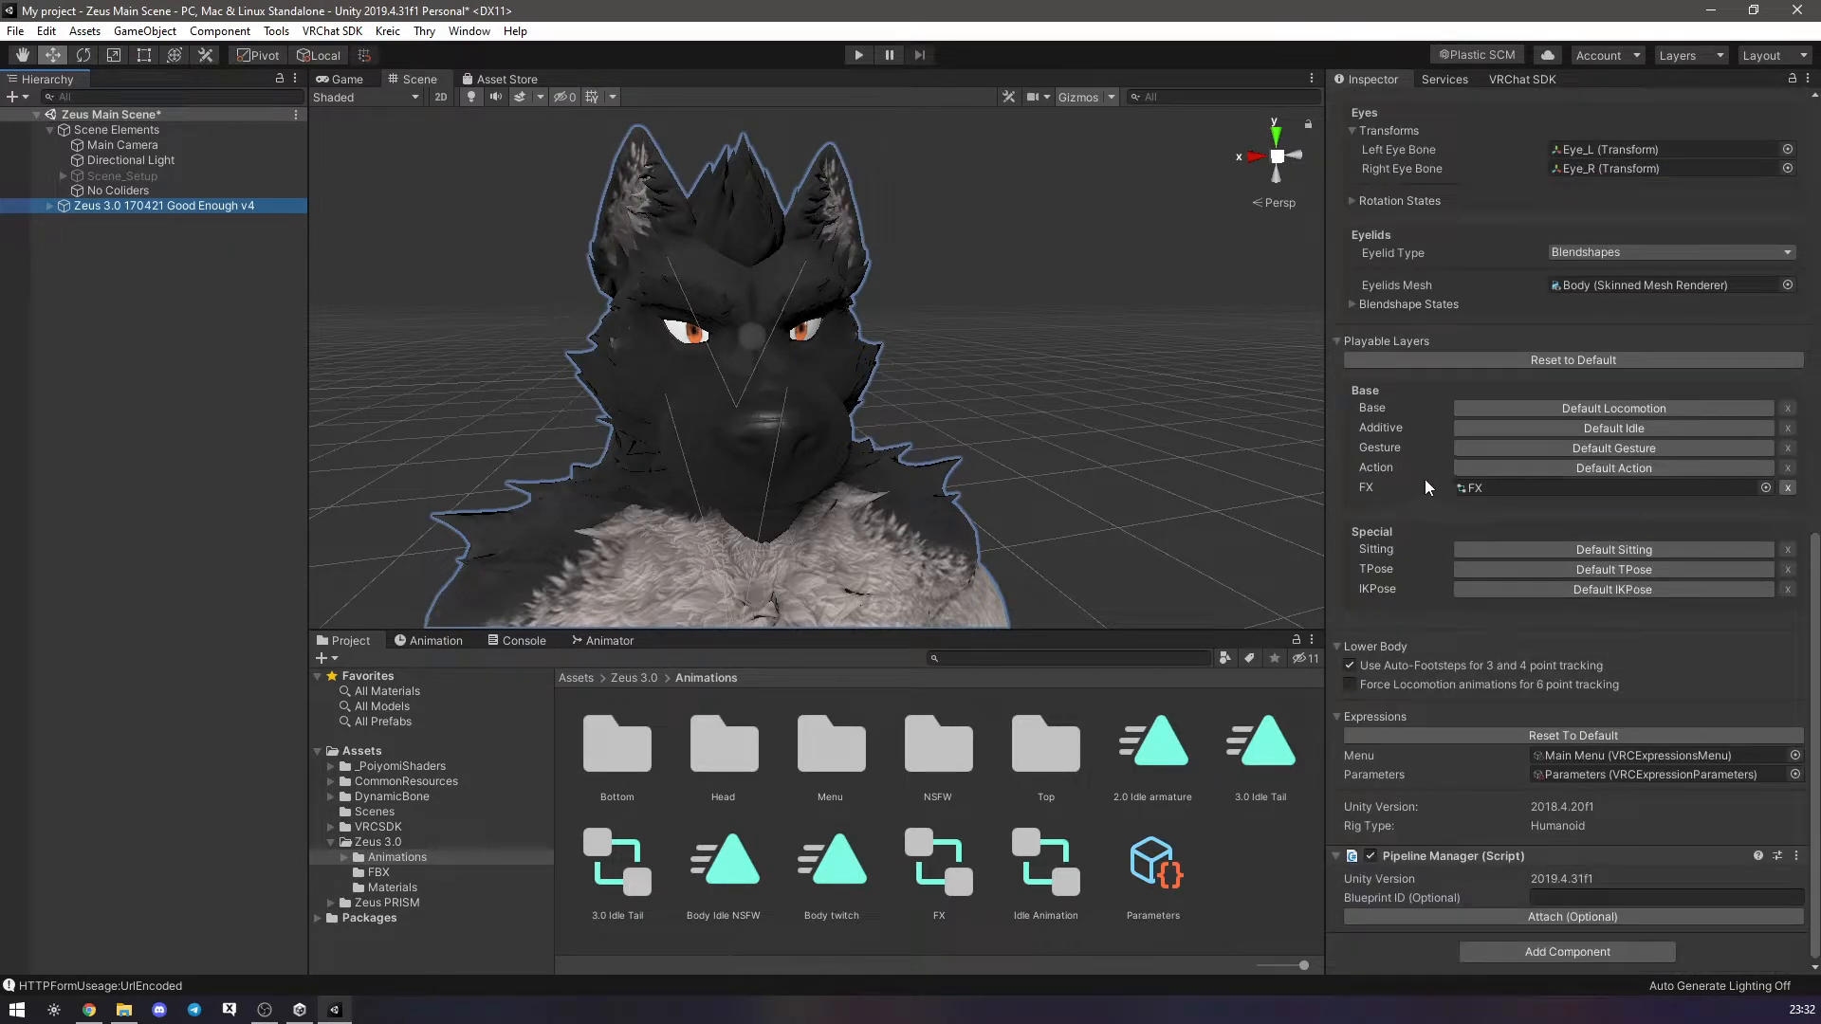
left_click(1489, 487)
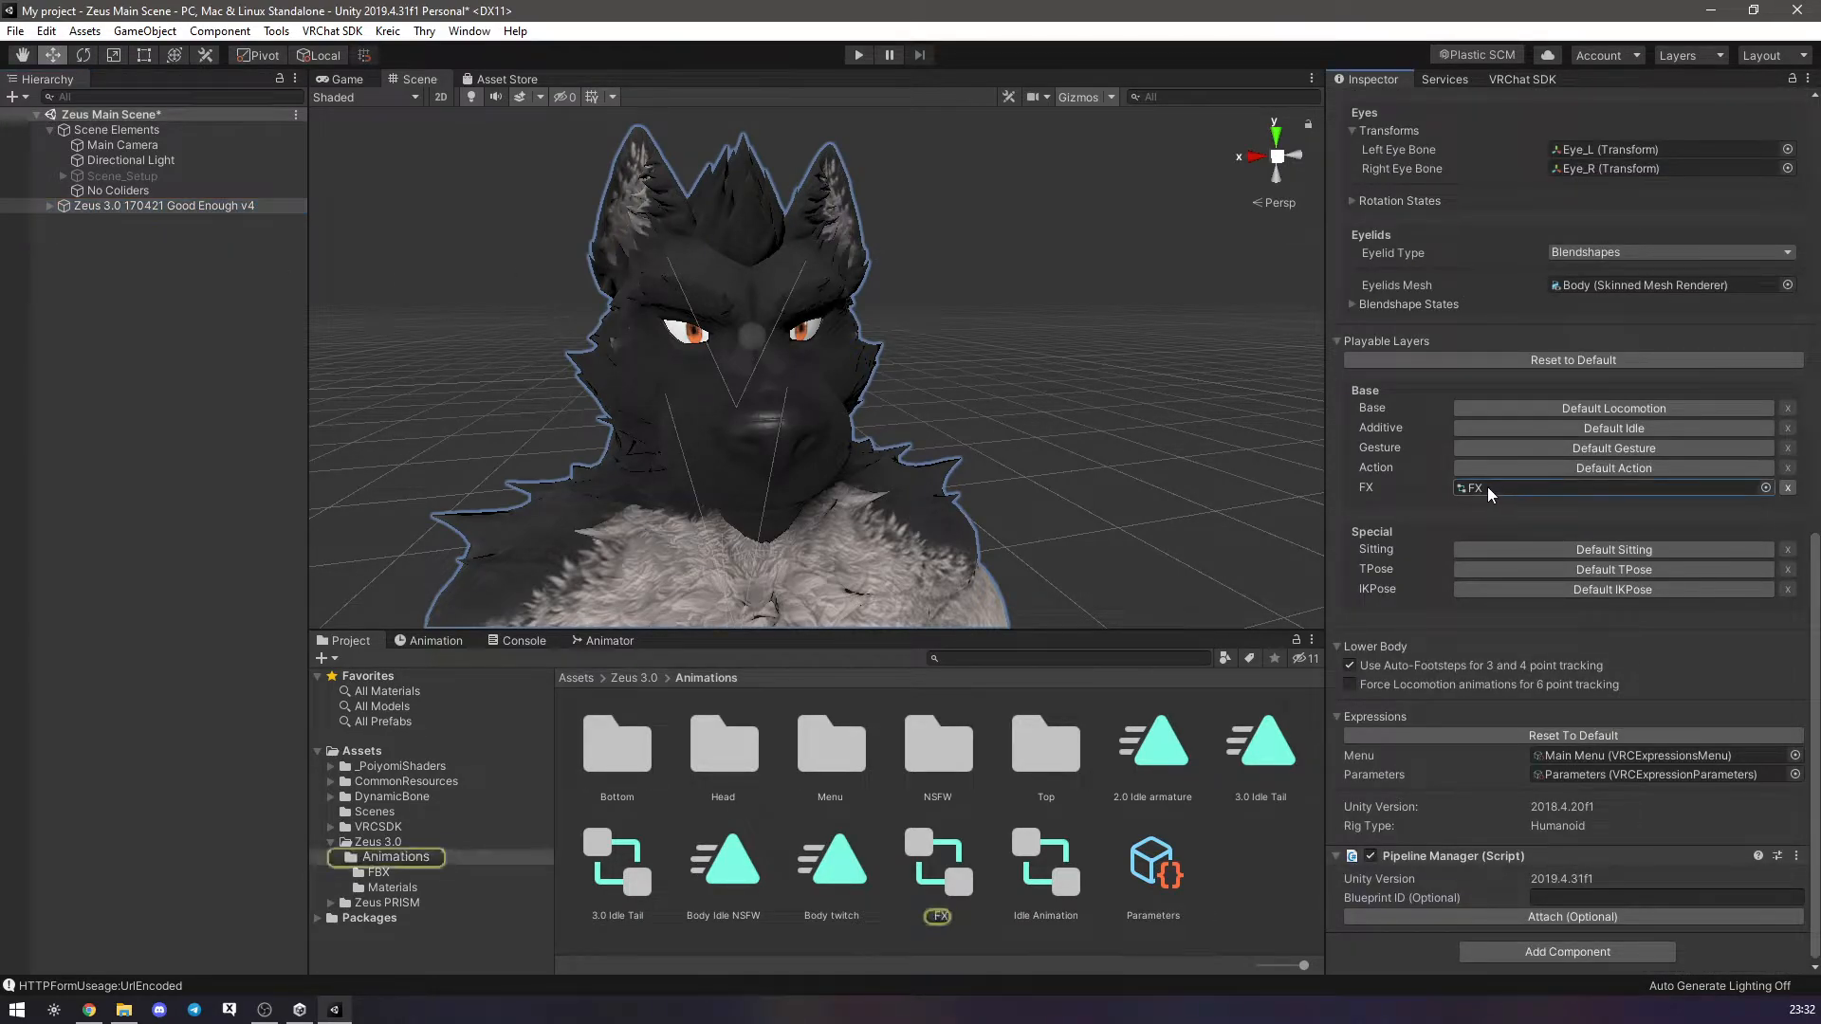
double_click(952, 855)
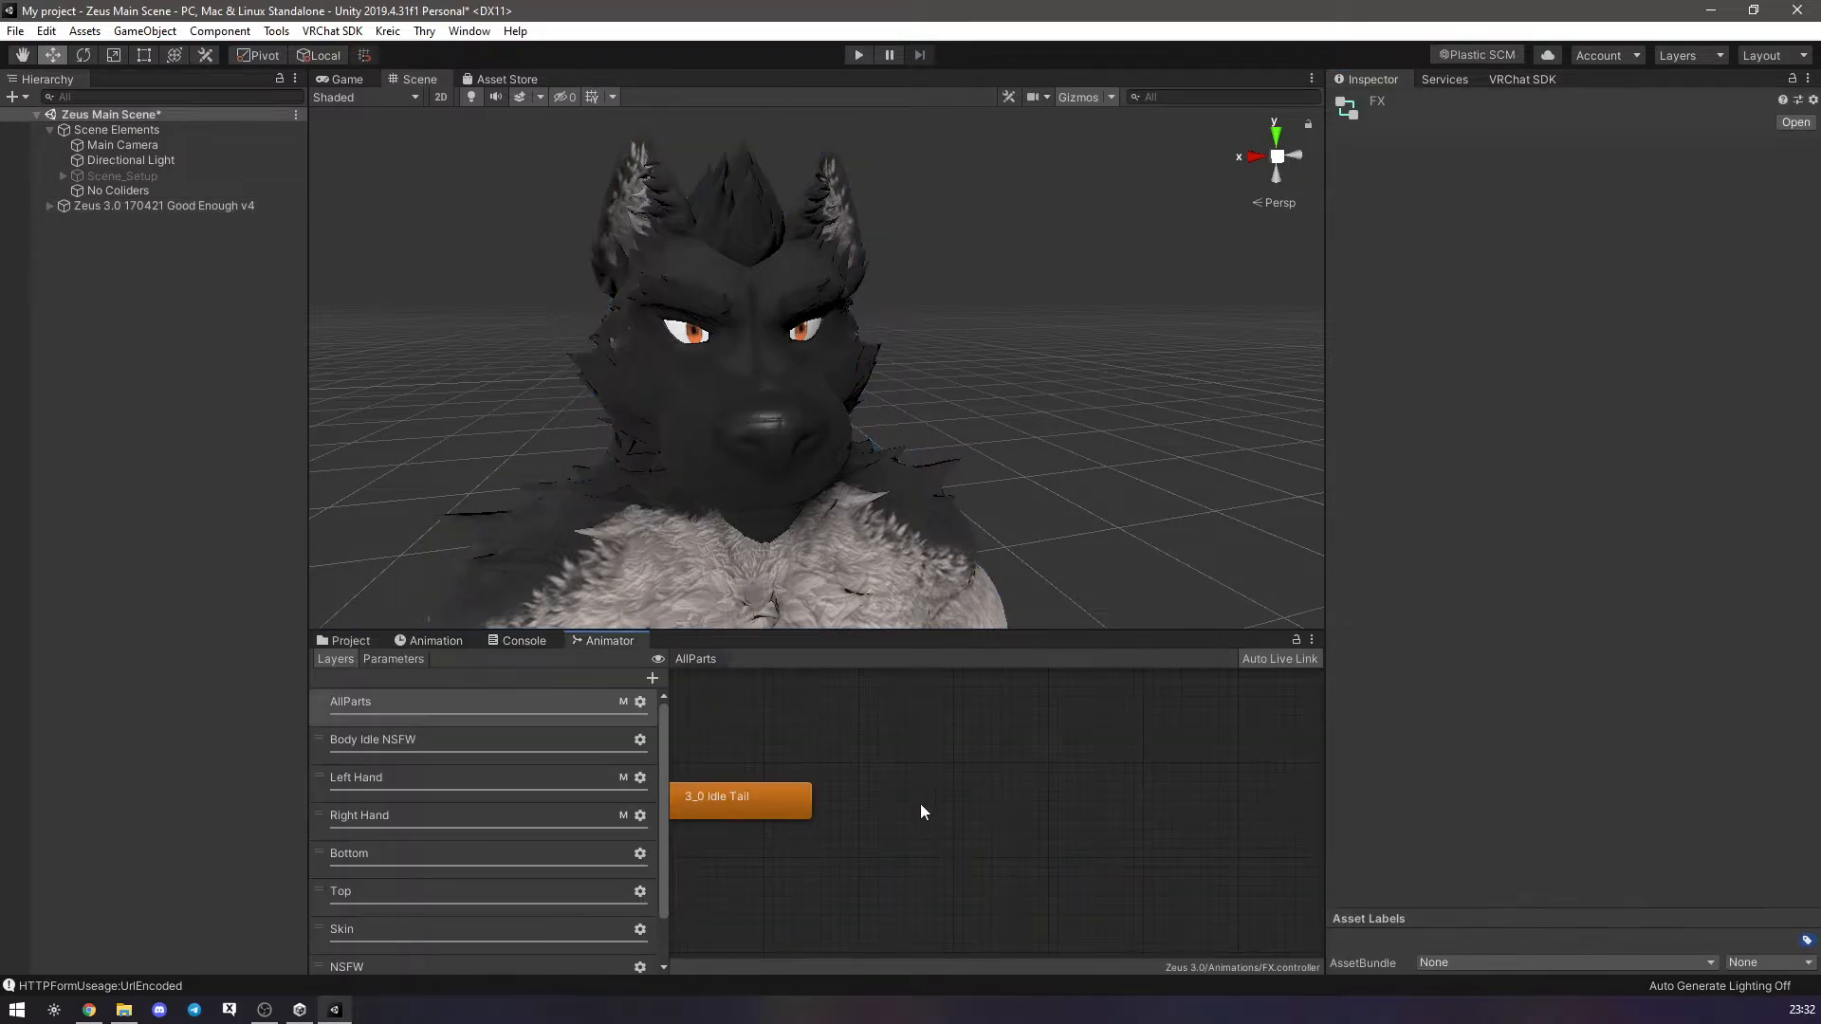
middle_click_drag(734, 760, 1073, 785)
scroll(1024, 806, "down", 3)
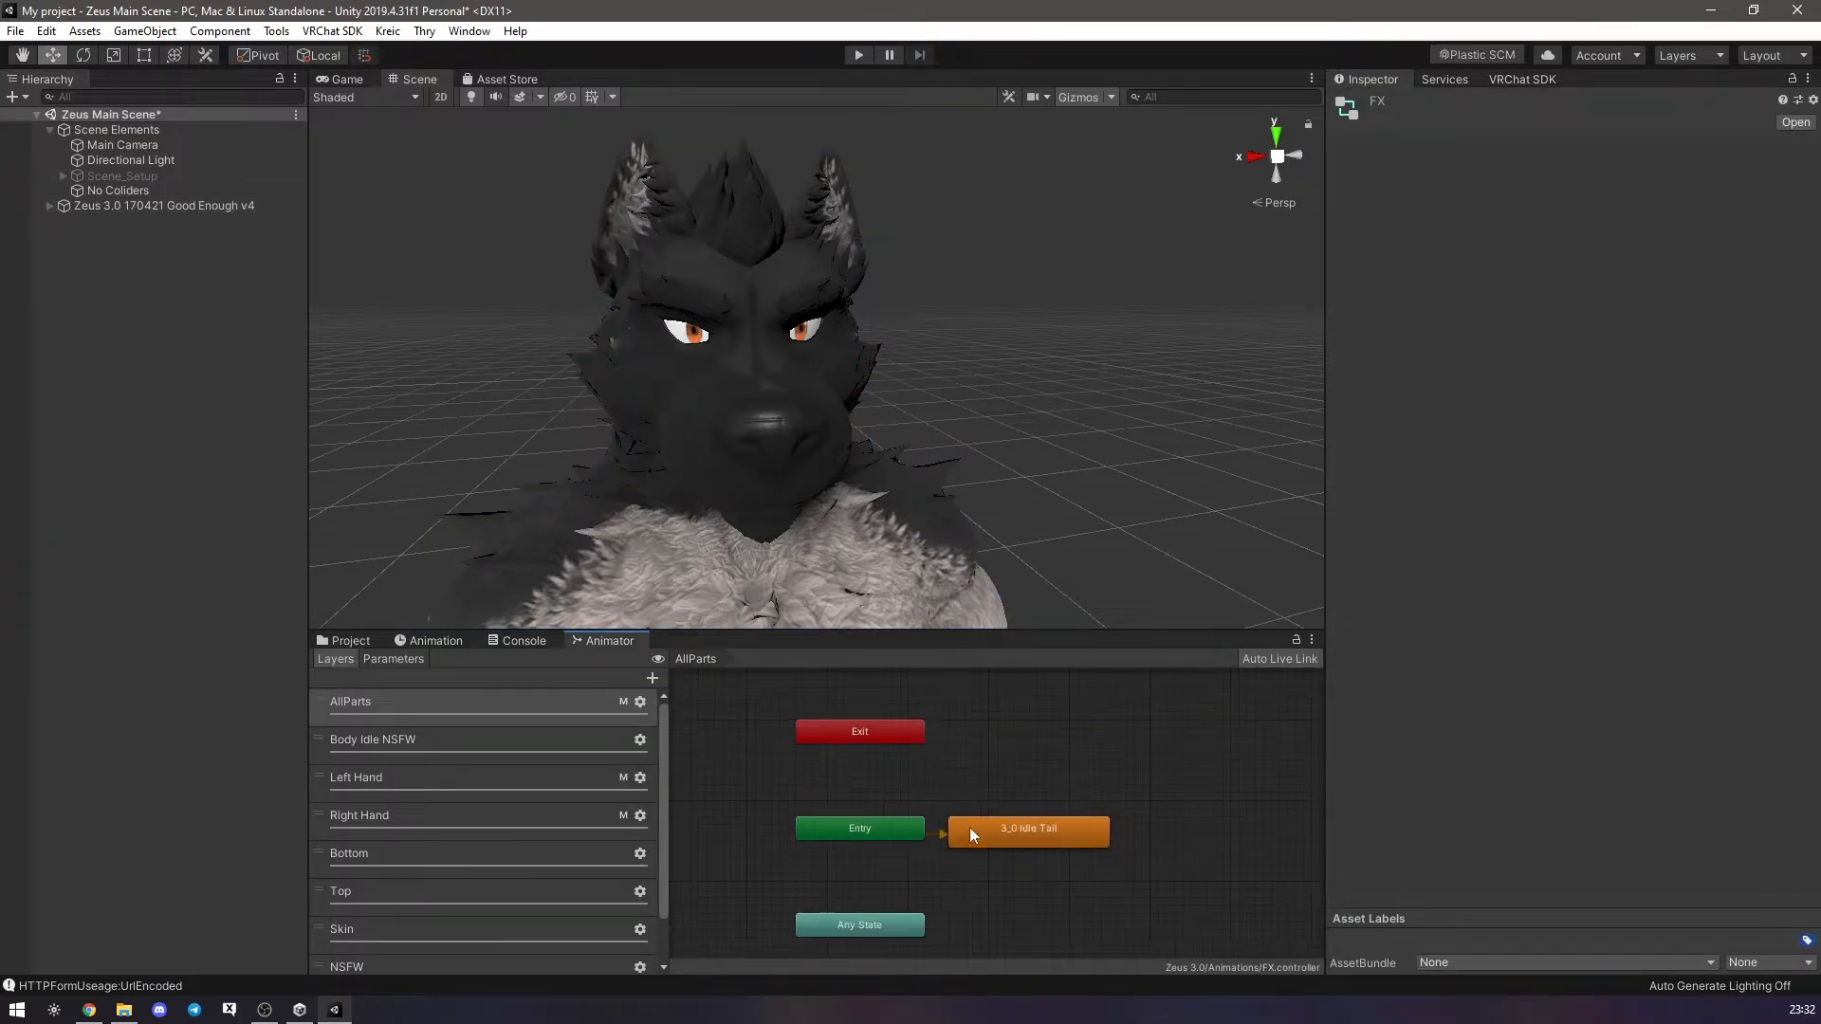
left_click_drag(634, 631, 612, 475)
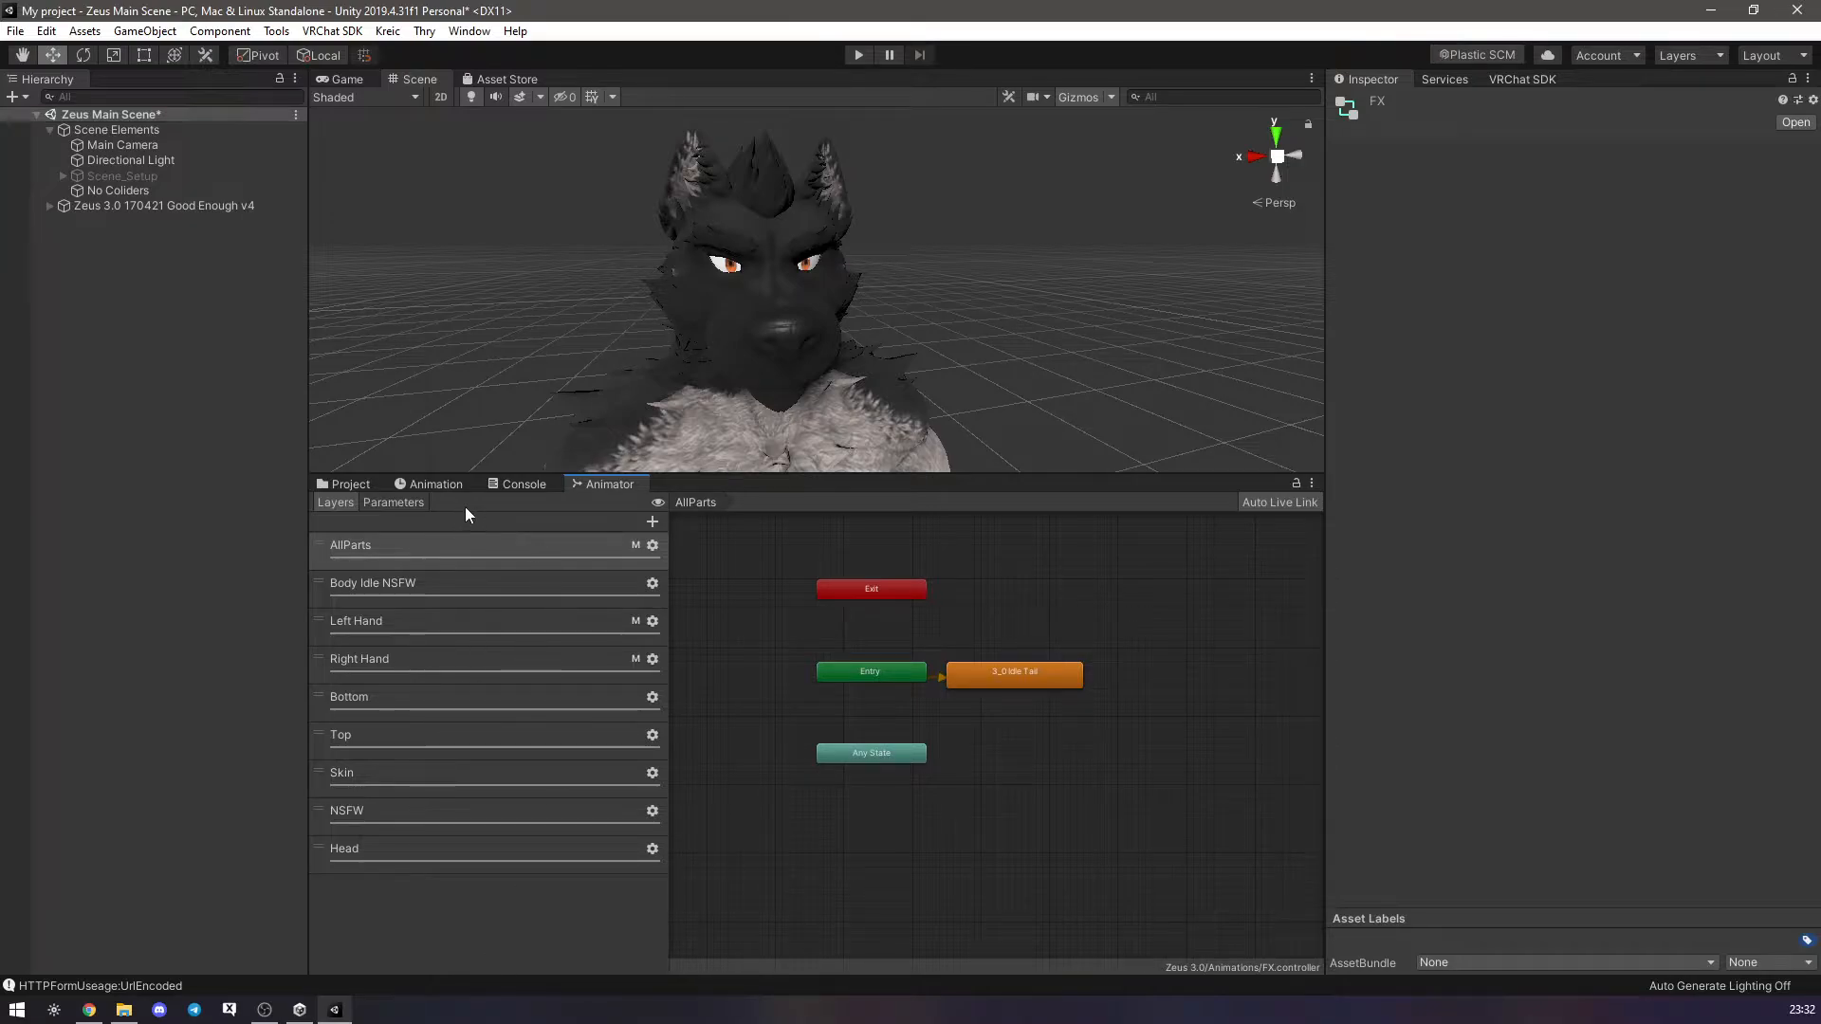
left_click(398, 504)
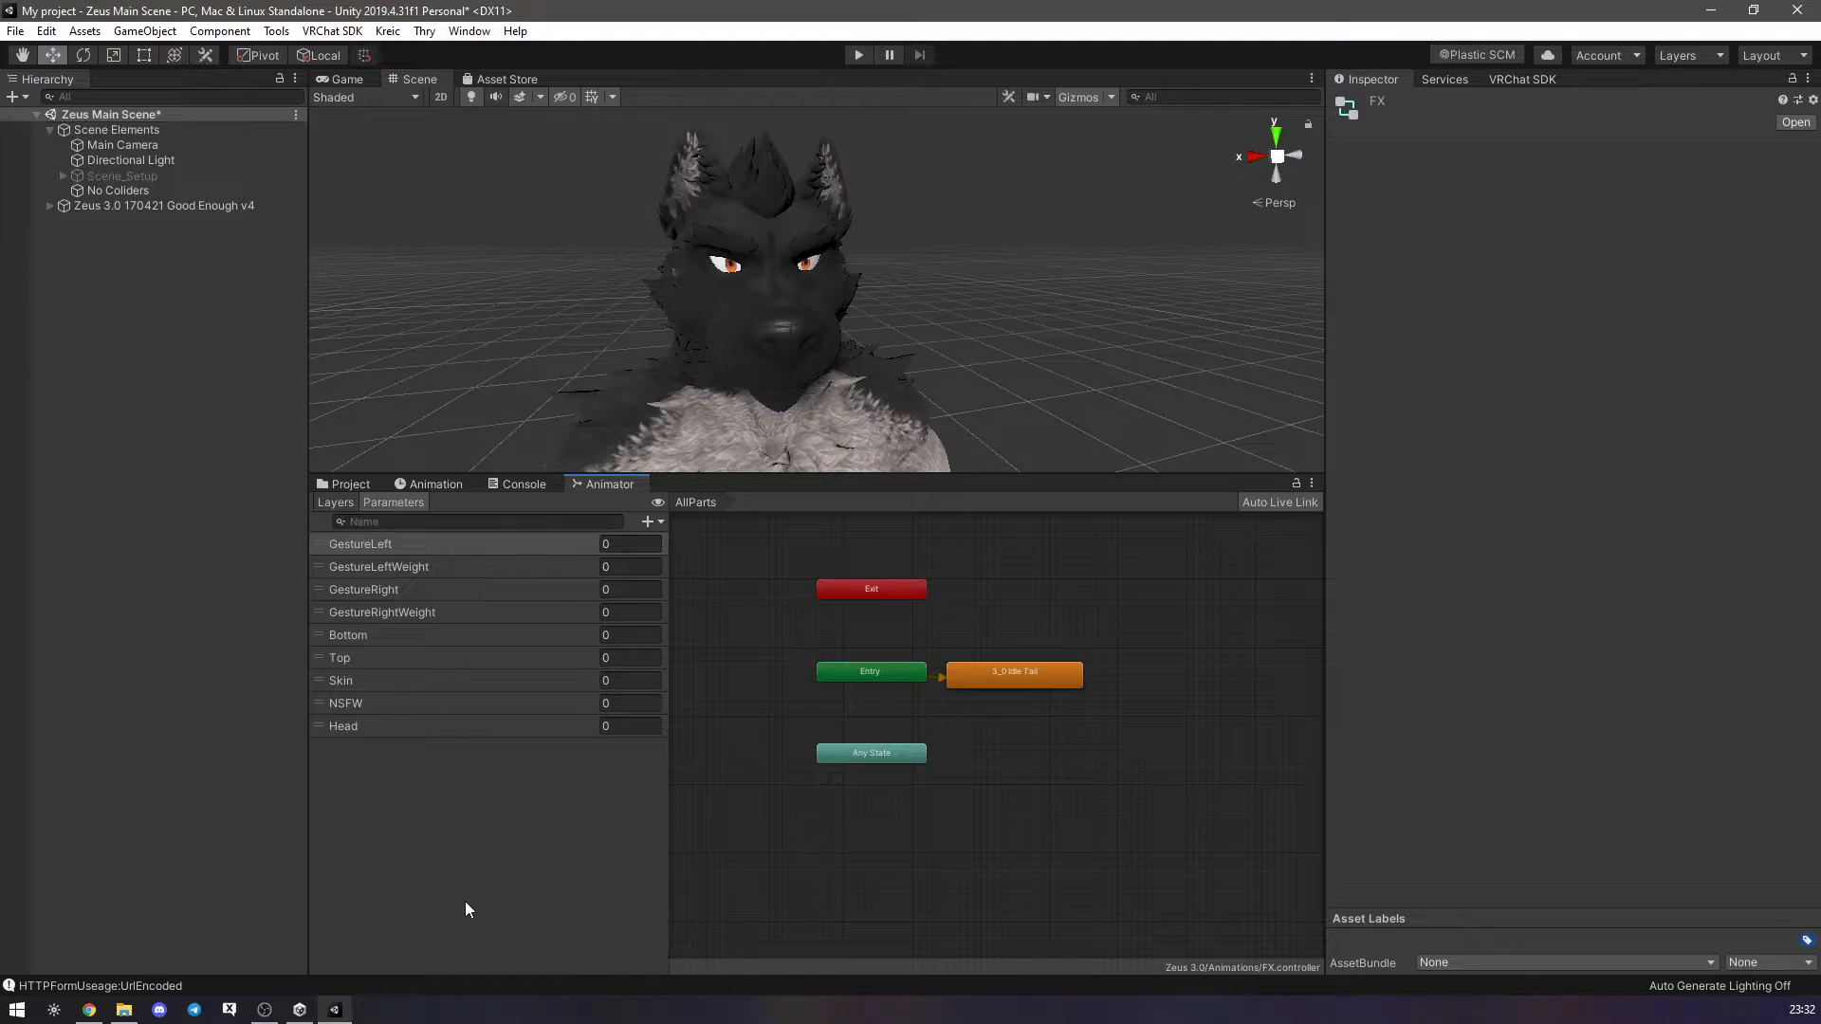
Add a Bool parameter named Glasses to the FX controller.
left_click(648, 521)
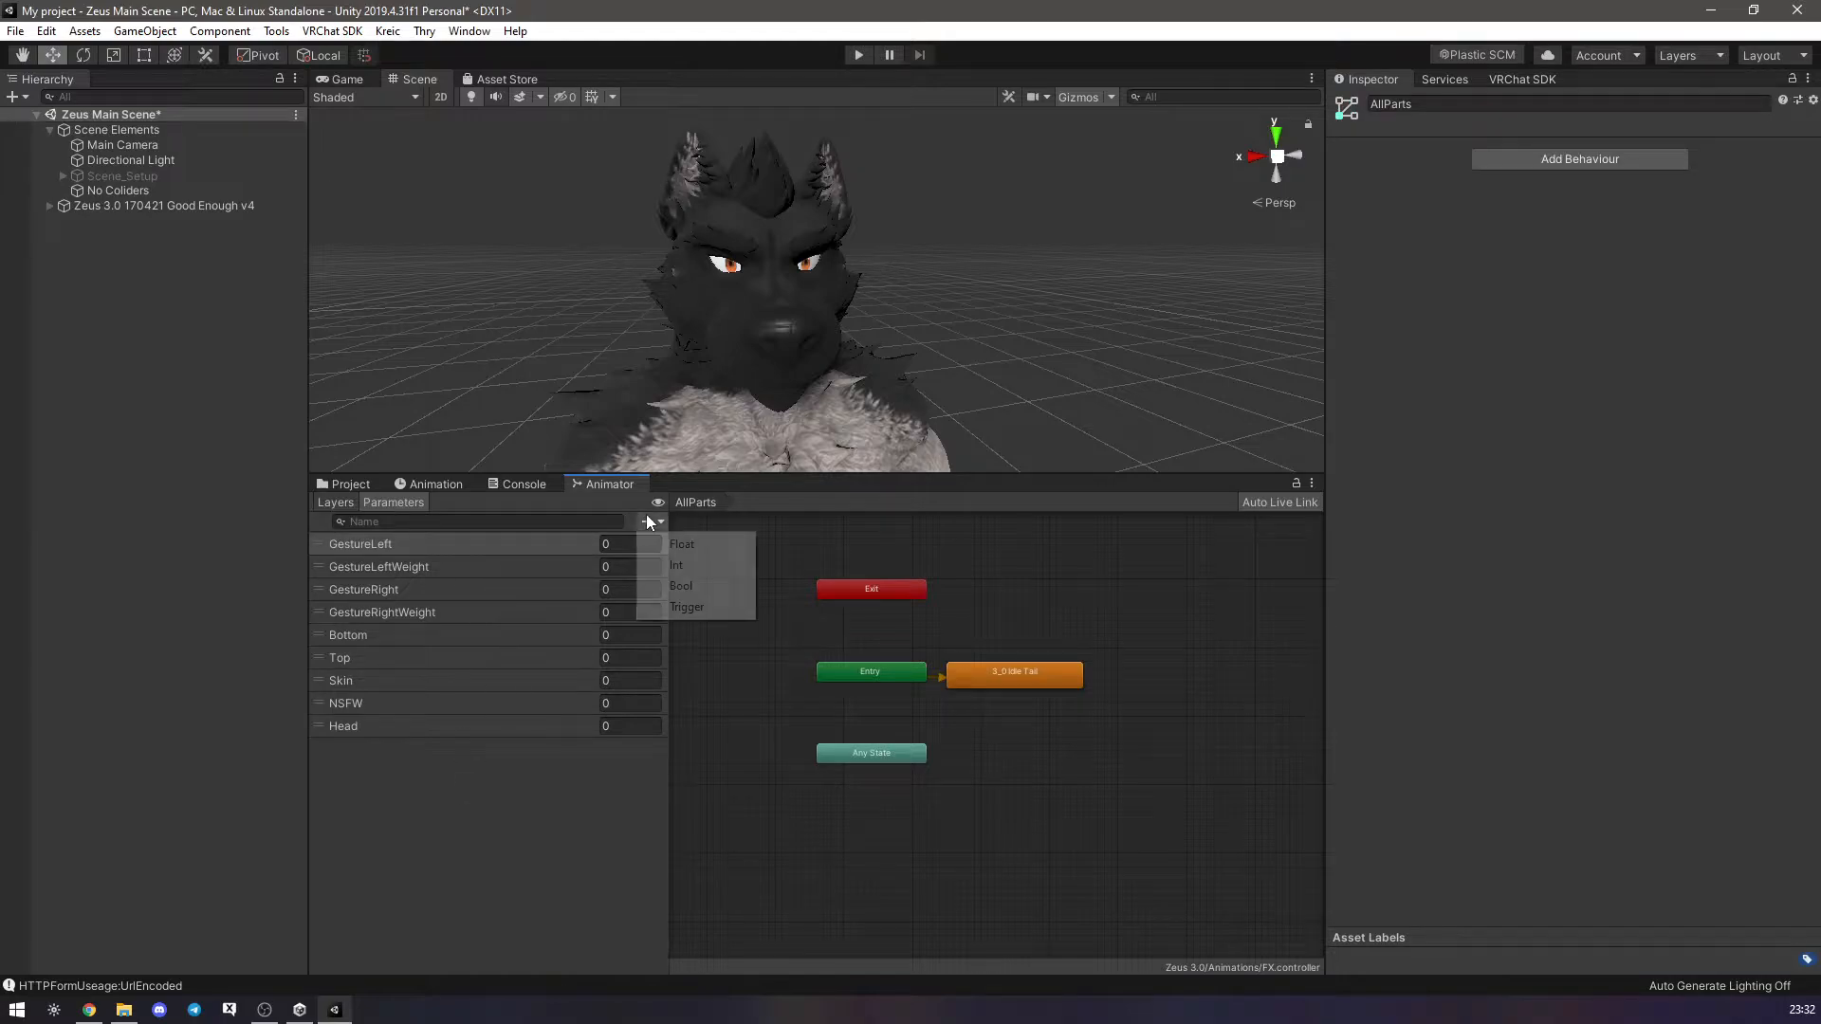
left_click(679, 586)
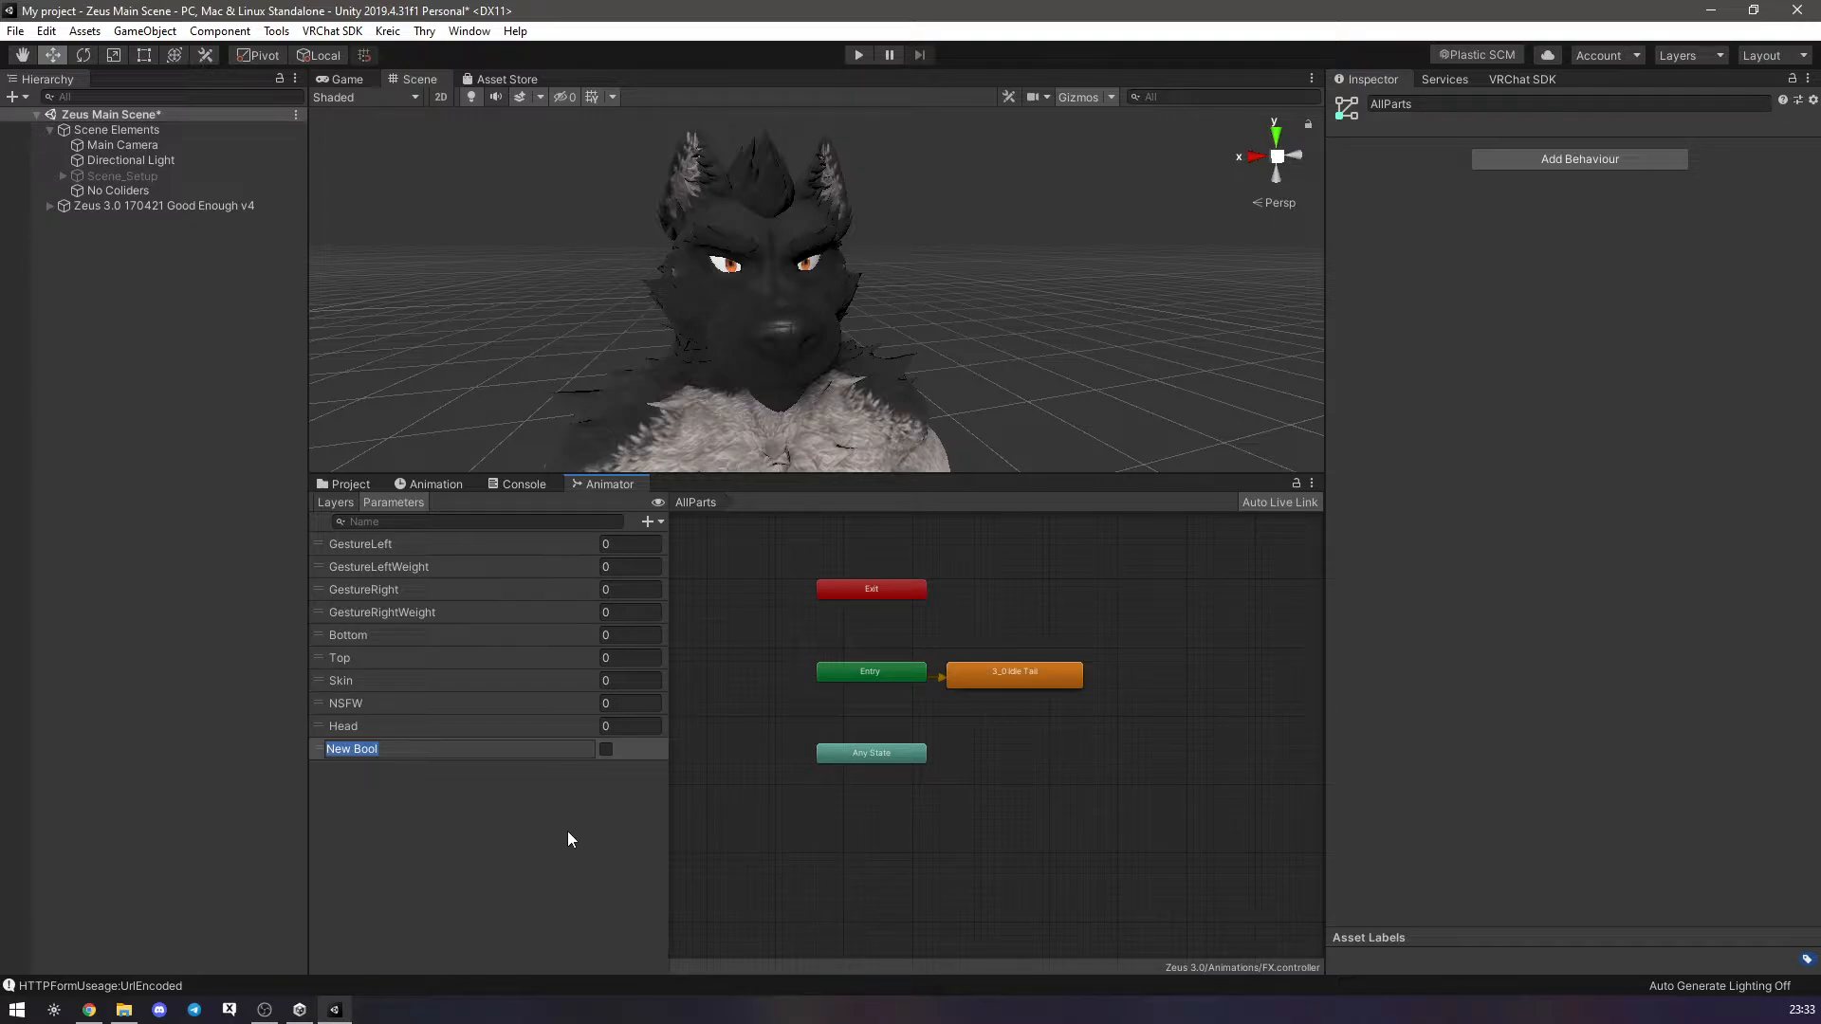
type("Glasses")
key("Return")
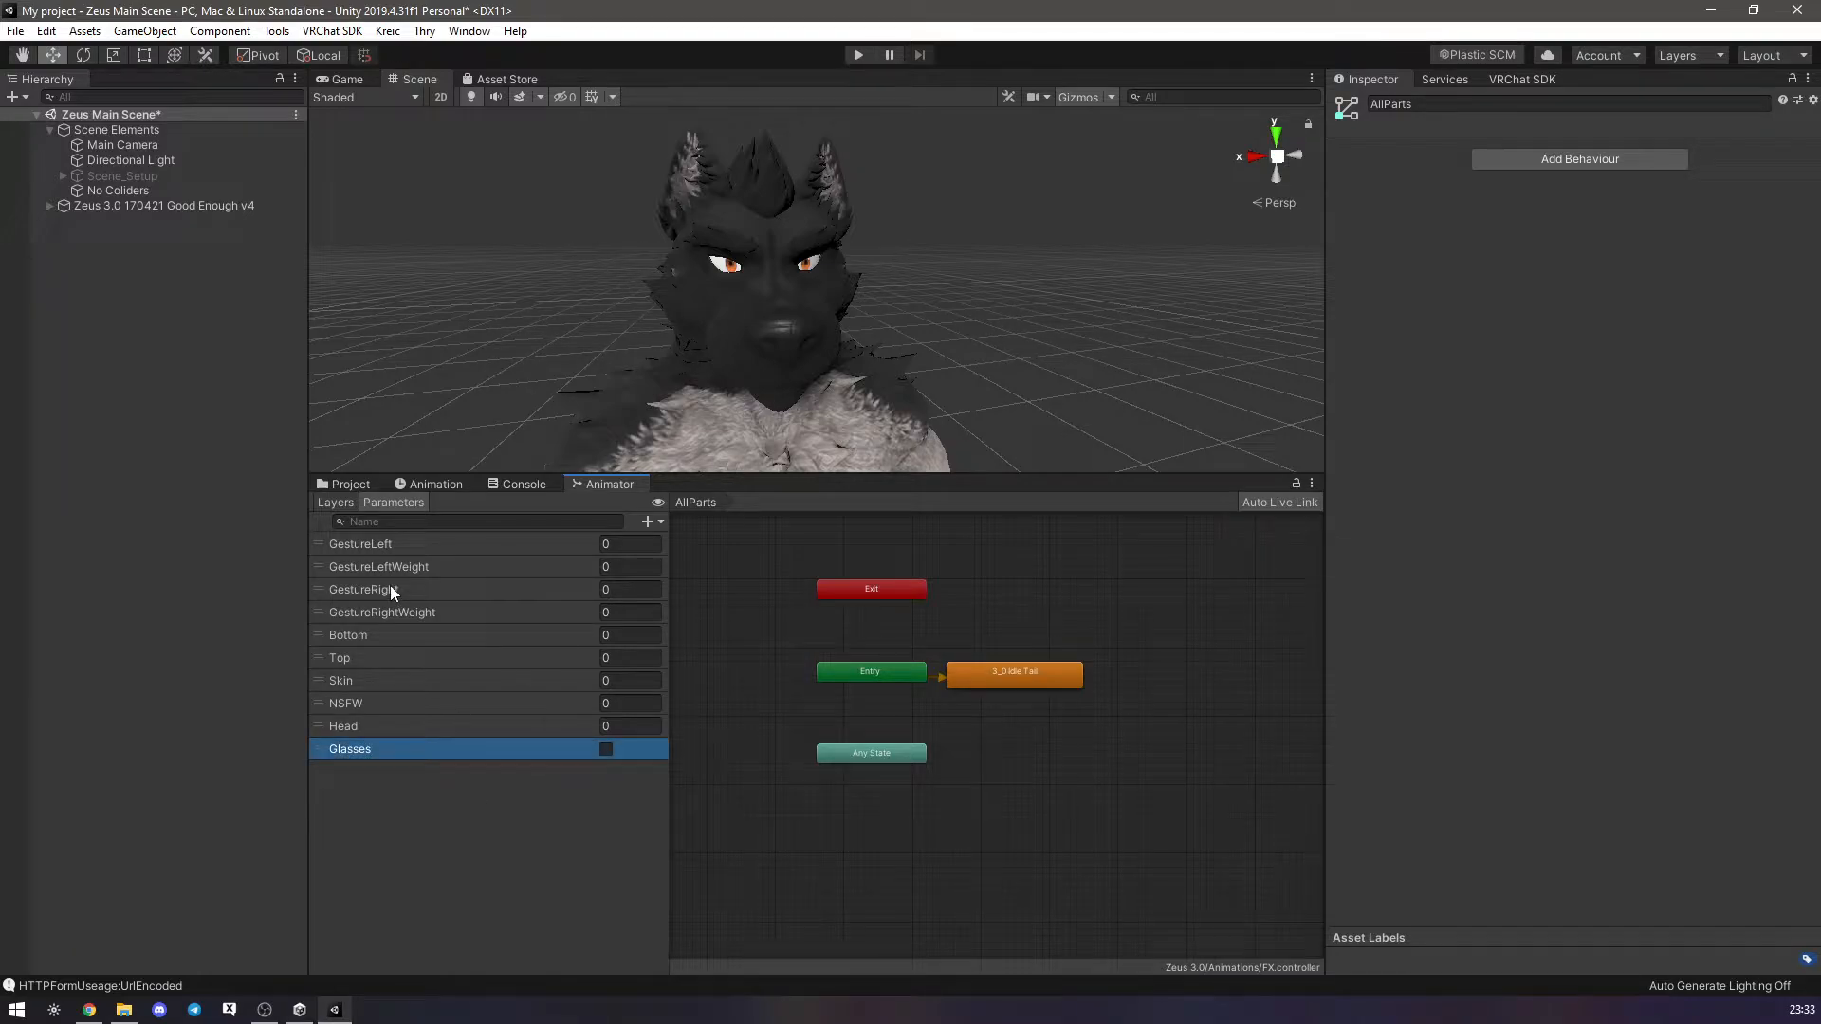
Add a new layer named Glasses to the FX controller.
left_click(334, 502)
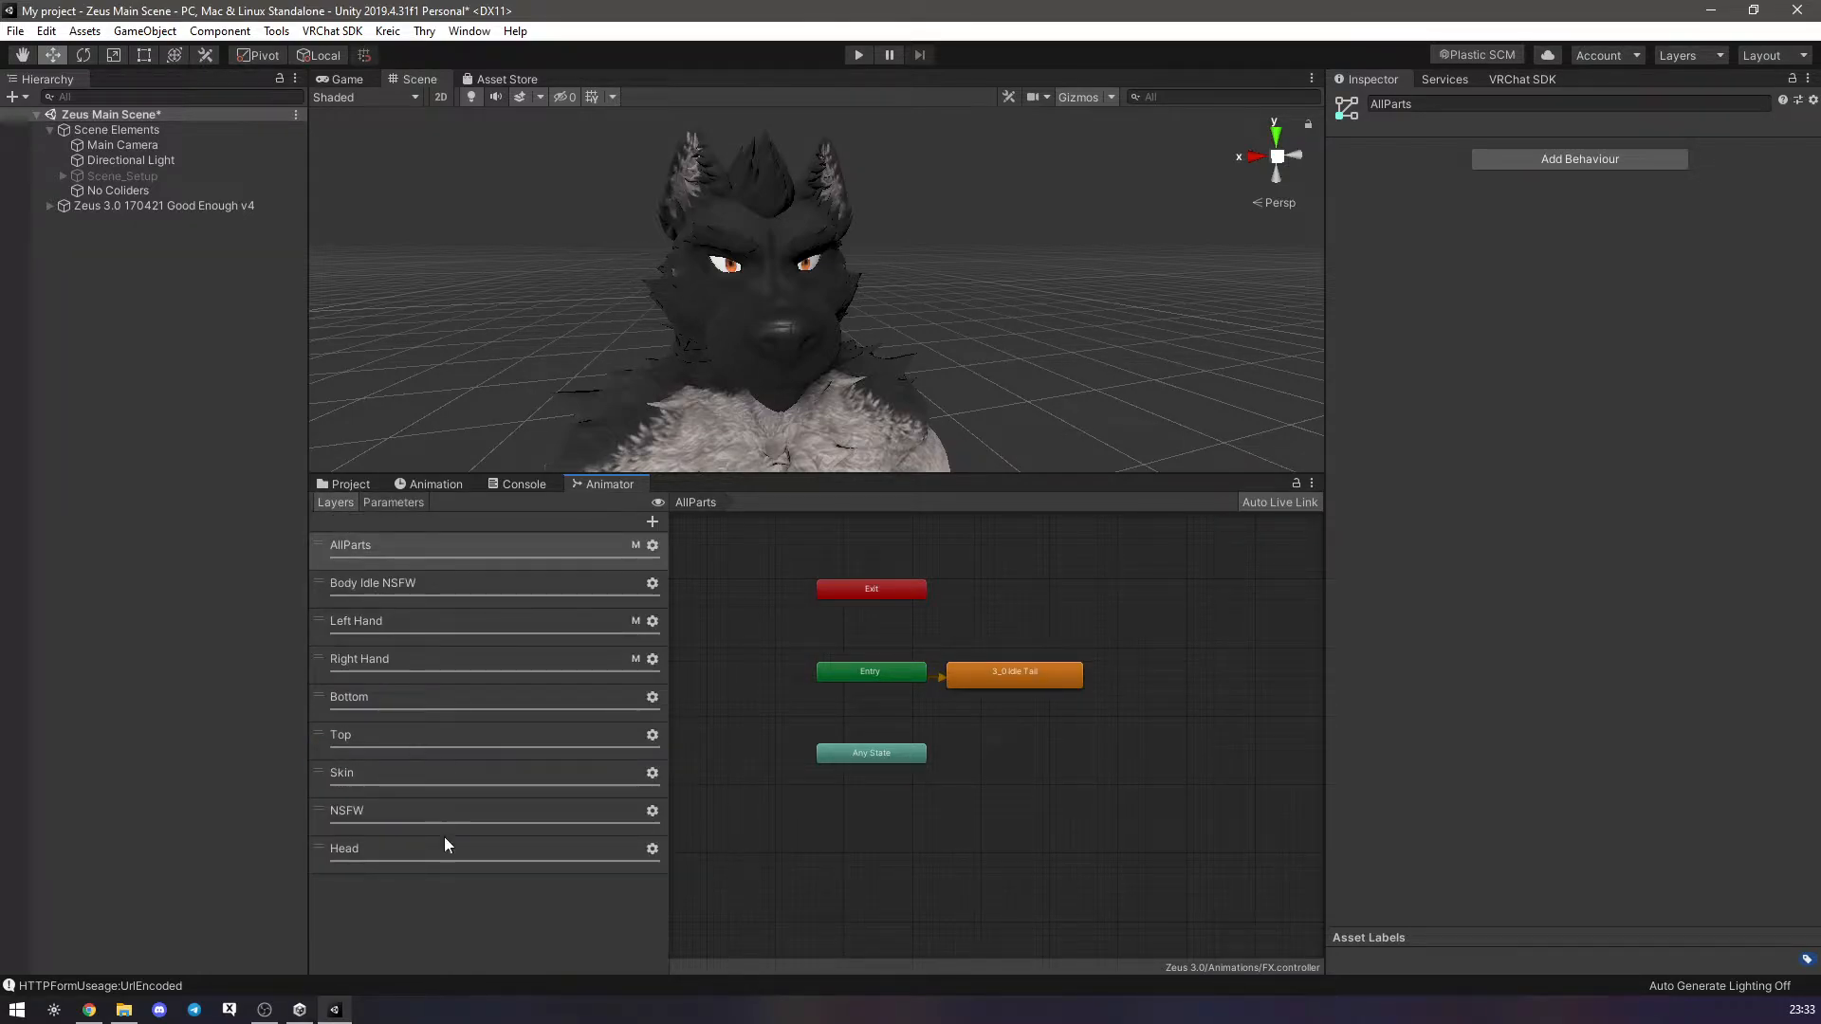
left_click(653, 521)
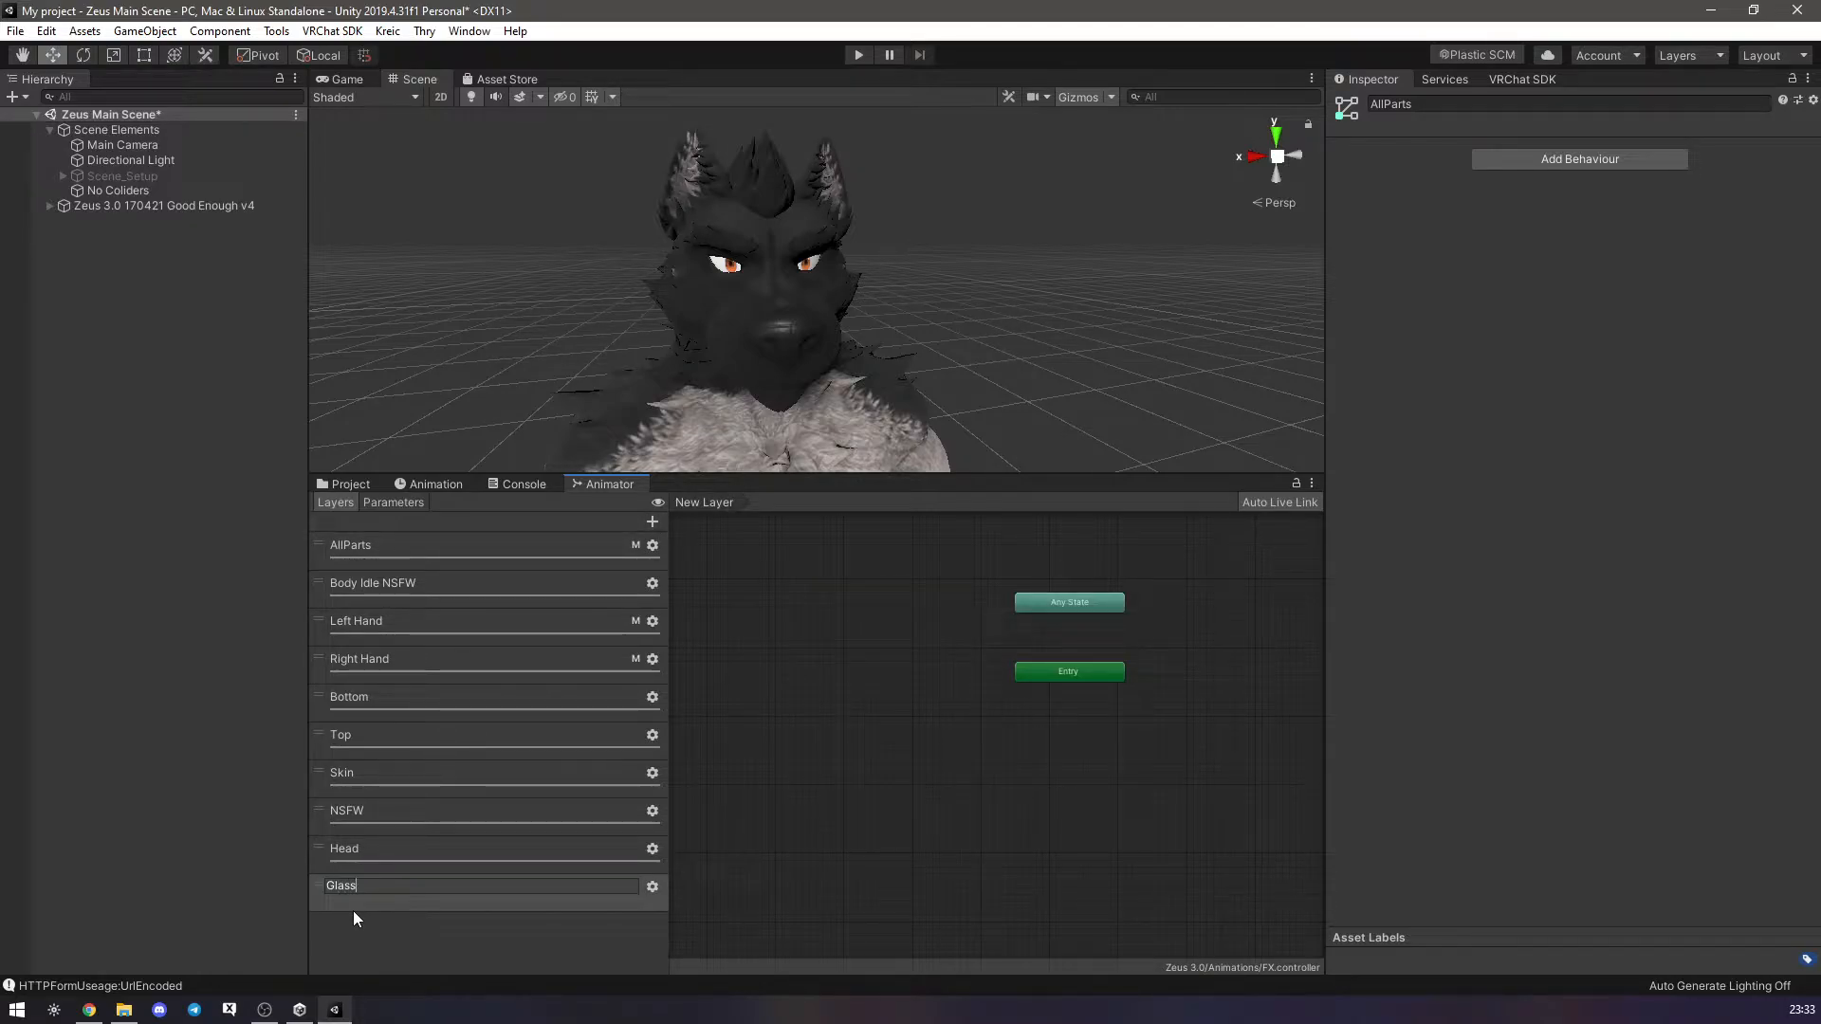
left_click(434, 887)
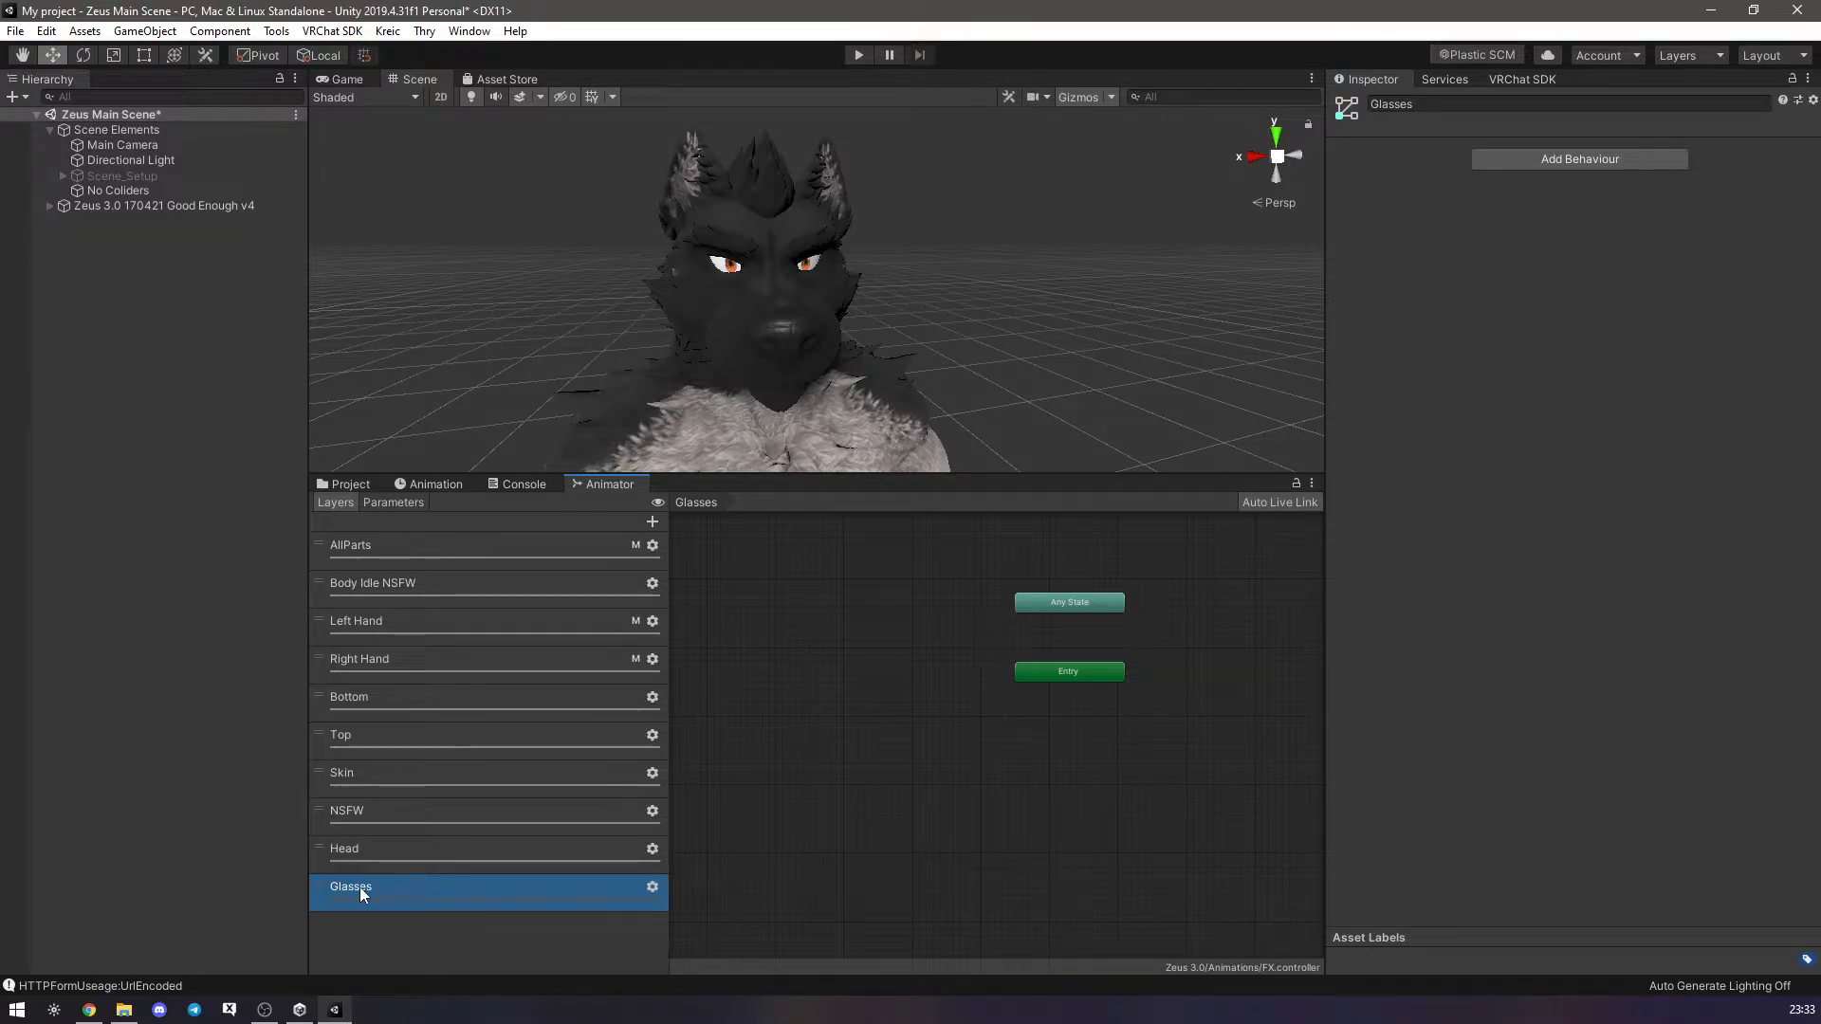
Raise the Glasses layer's weight to its maximum.
left_click(652, 887)
left_click(782, 890)
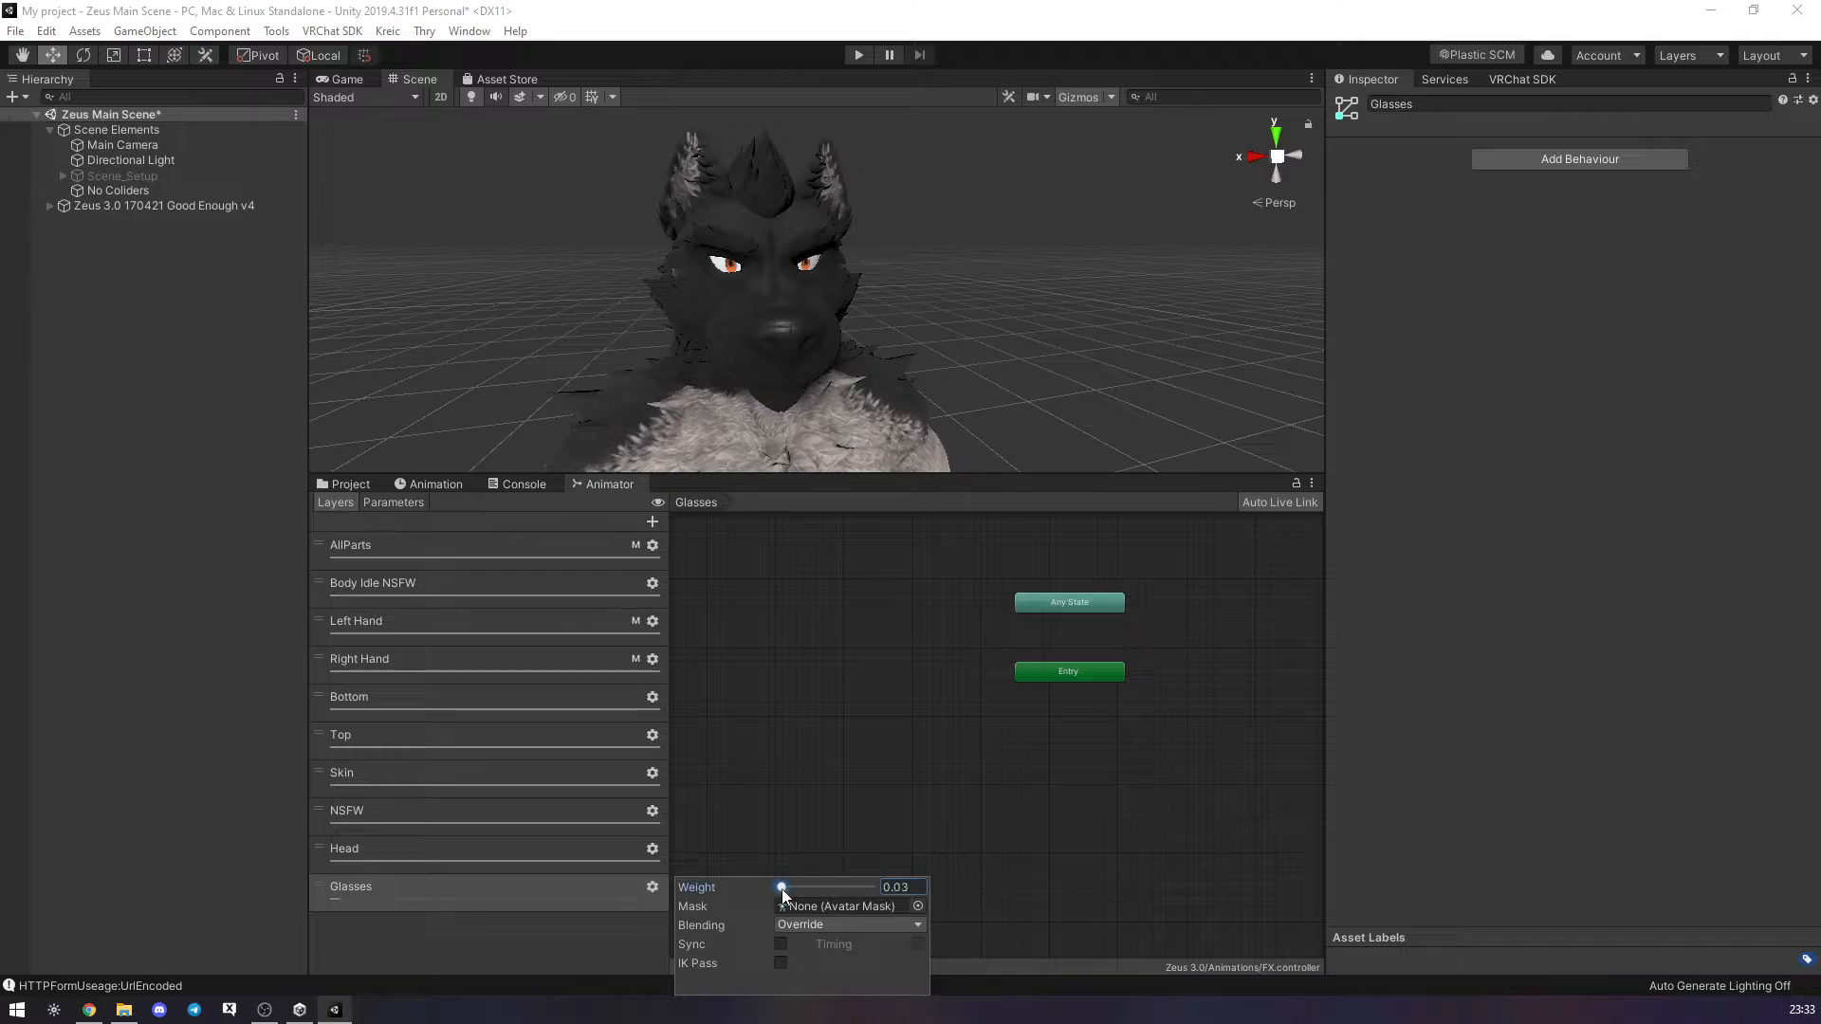
left_click_drag(781, 889, 877, 890)
left_click(969, 738)
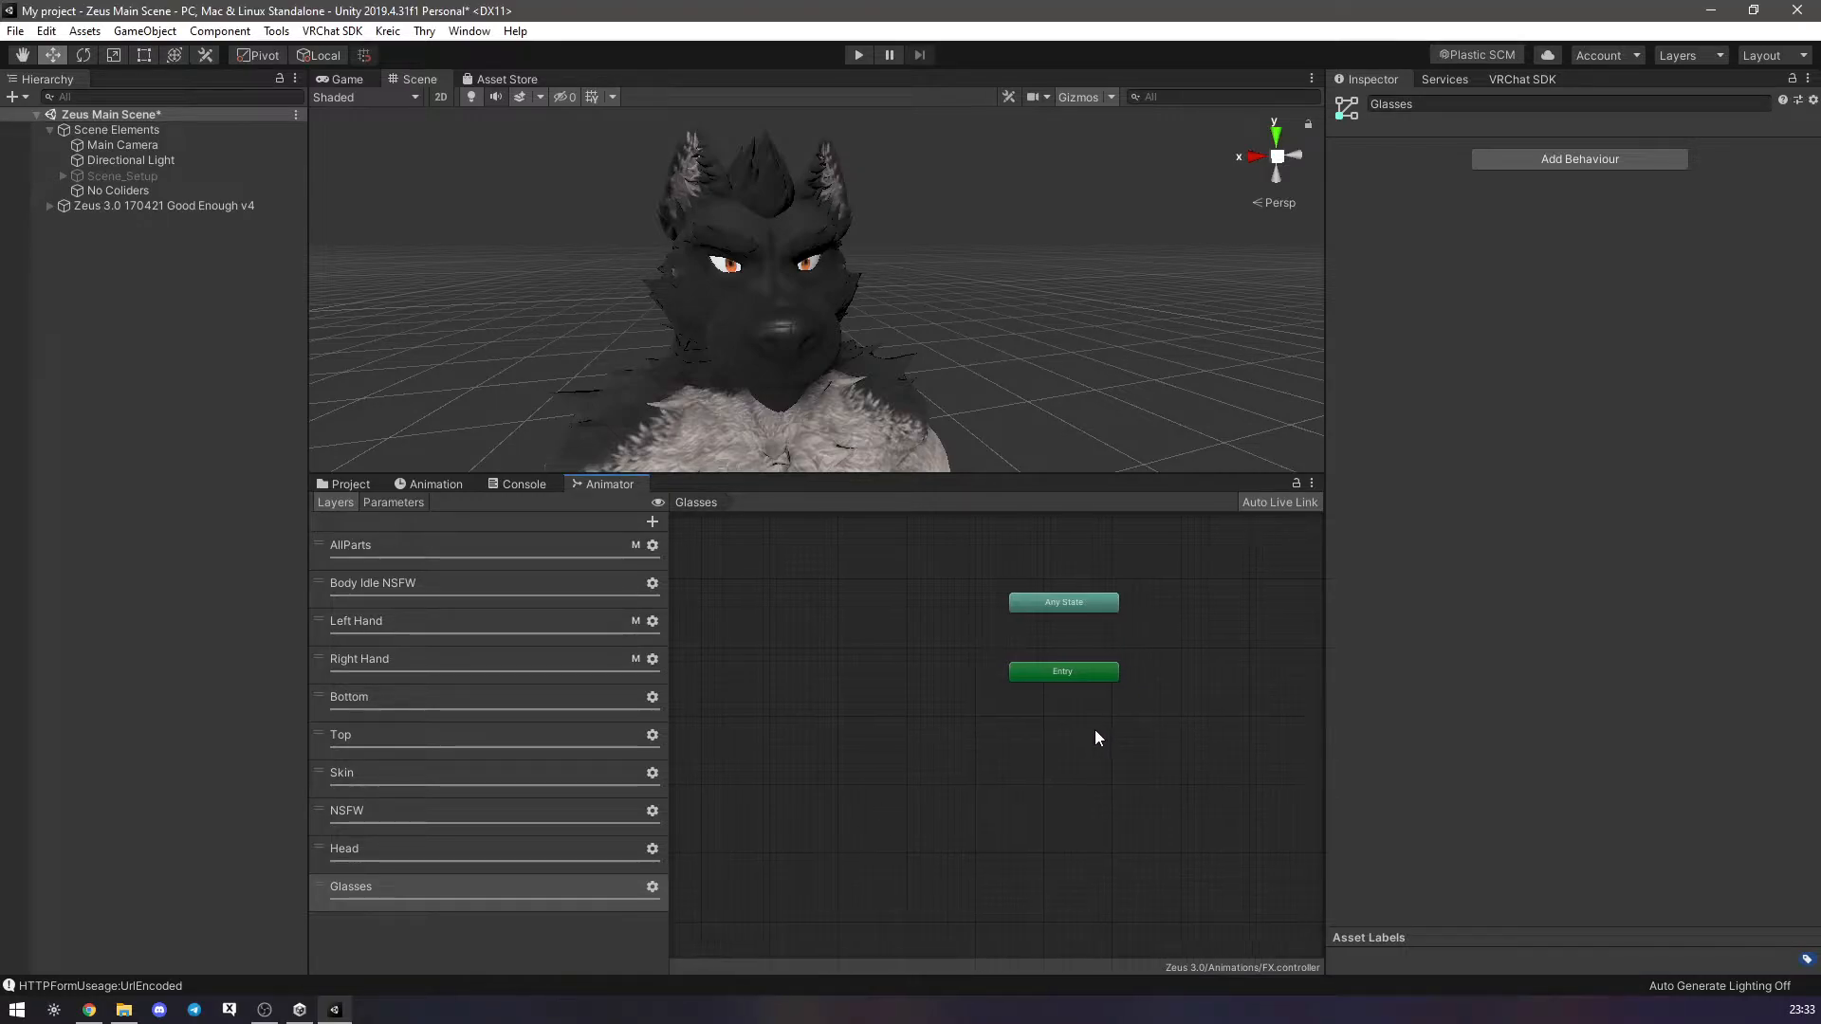
left_click(569, 891)
Create an empty state in the Glasses layer and place it beside the Entry node.
left_click(873, 752)
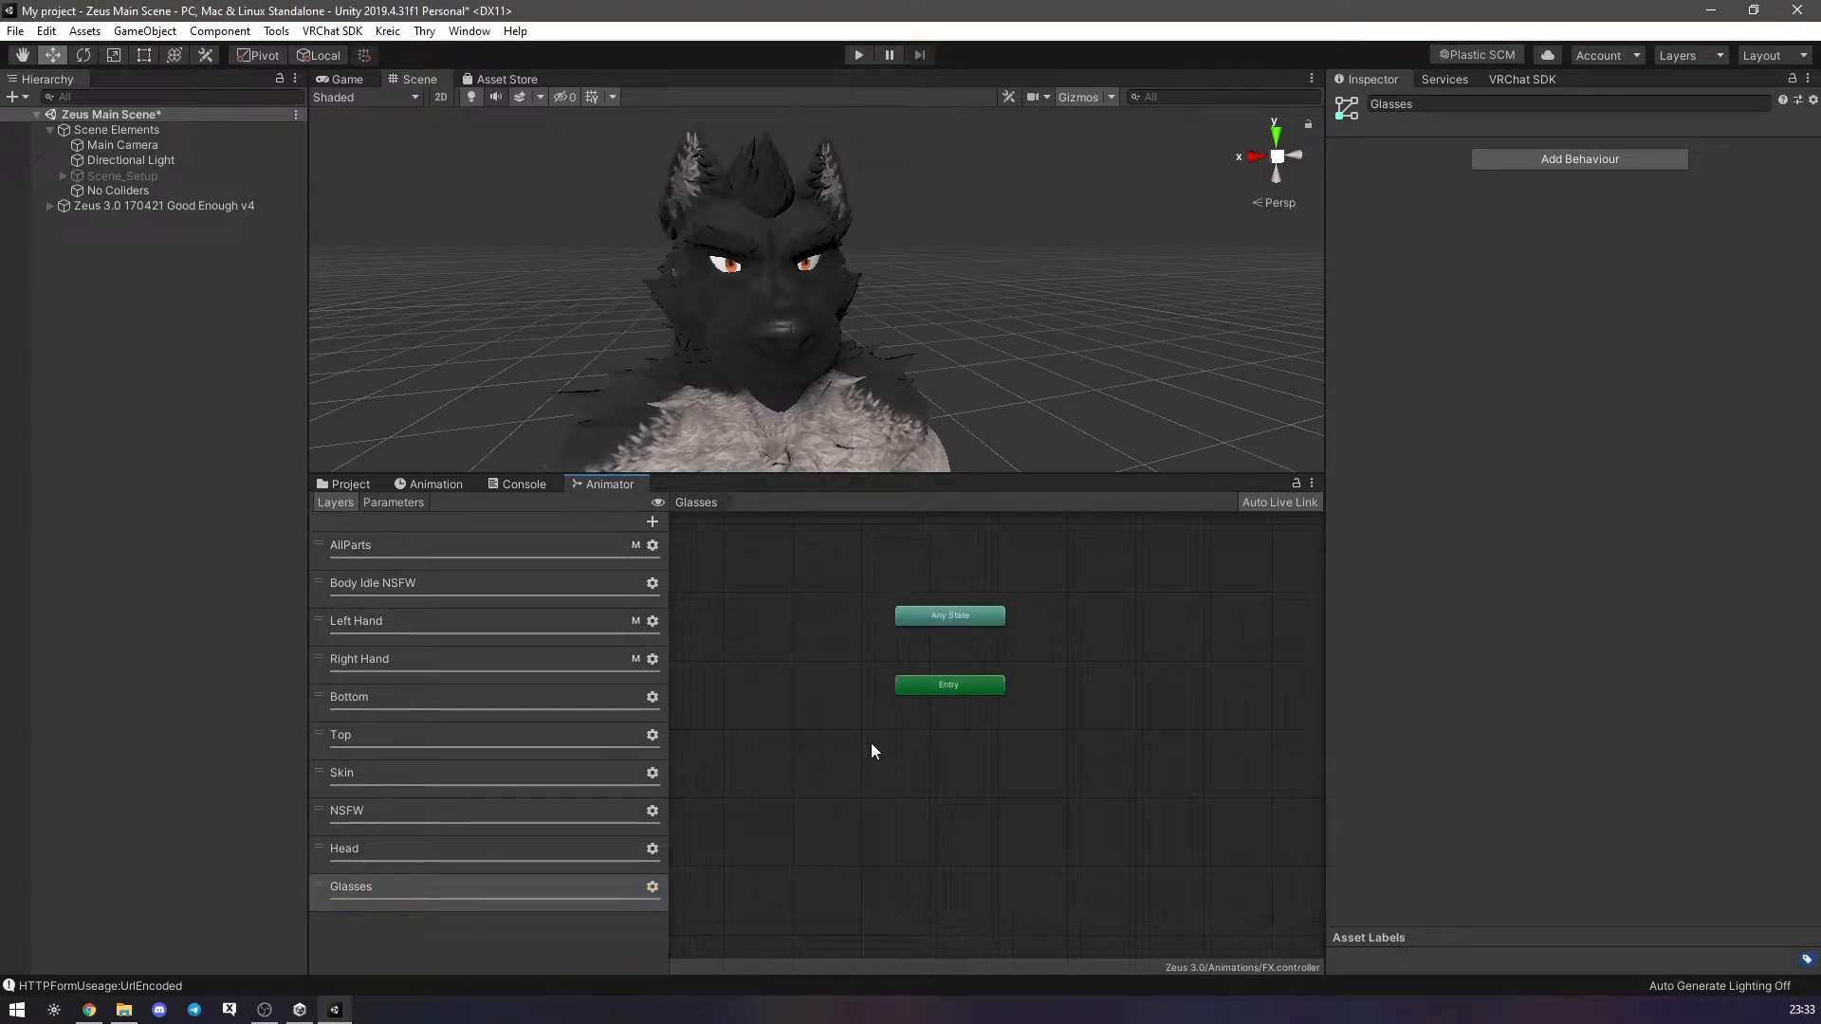
right_click(1010, 695)
mouse_move(1035, 717)
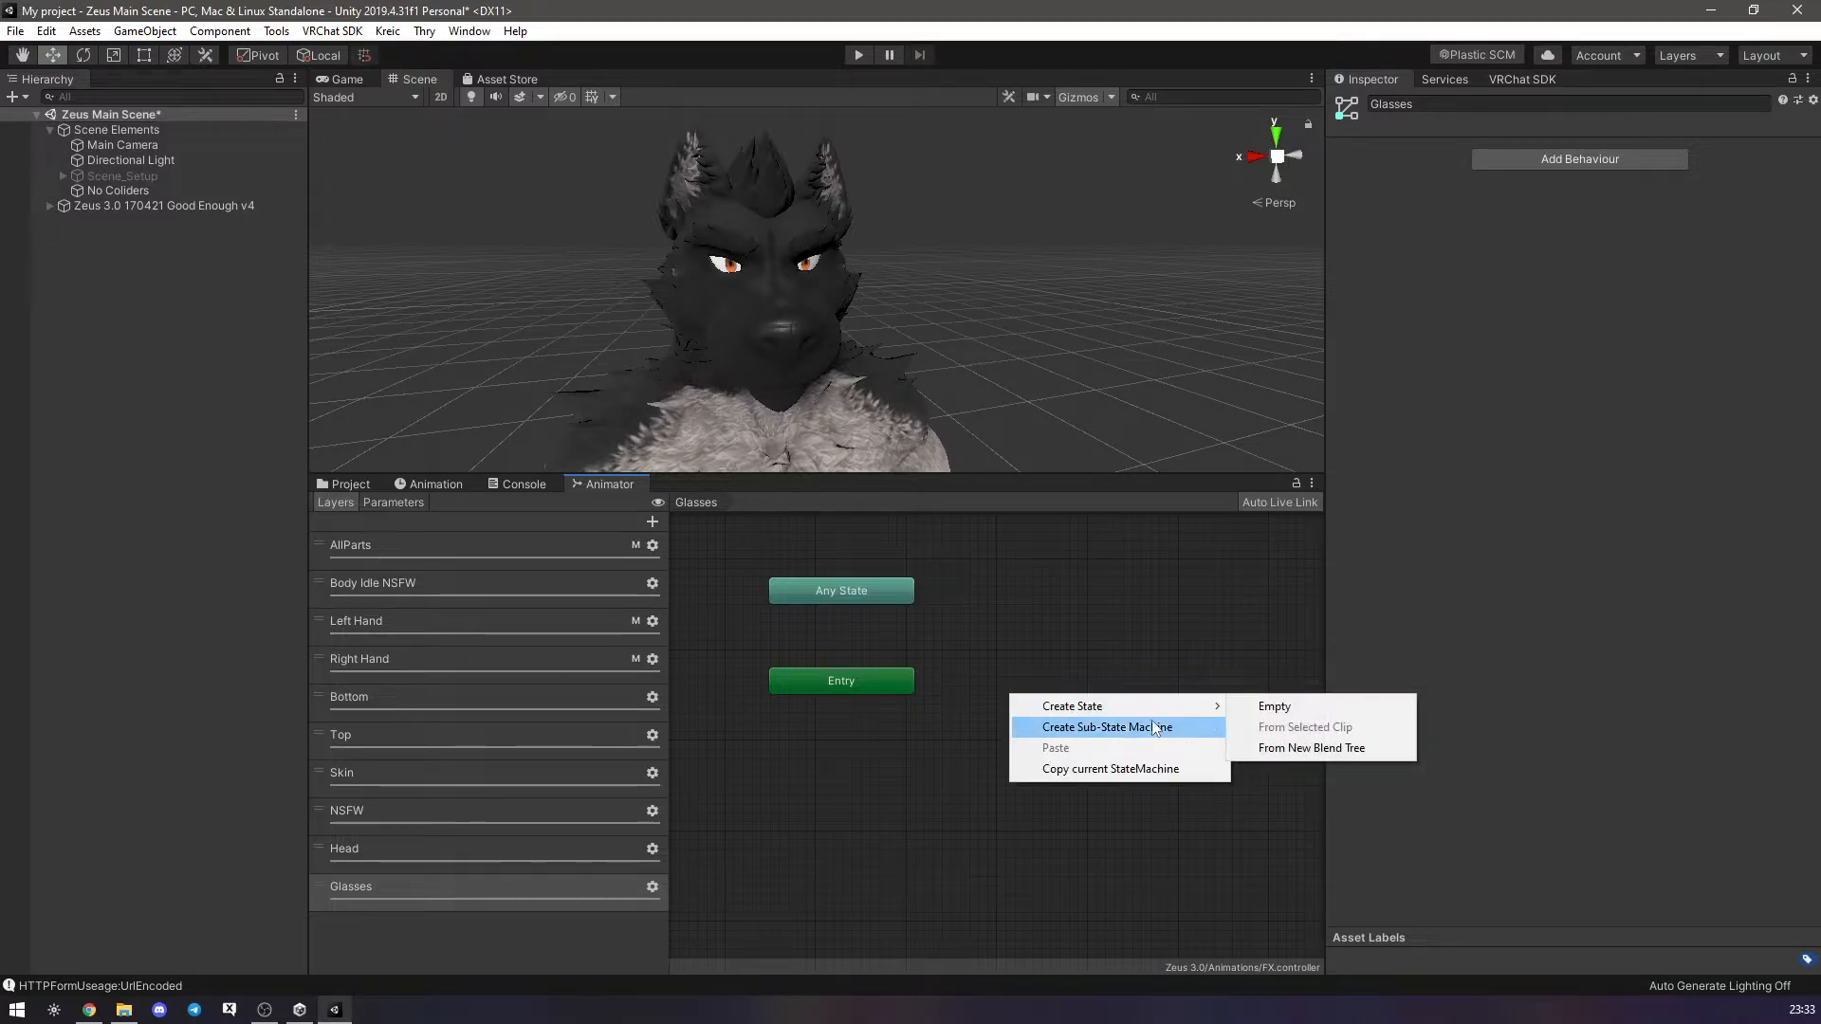
left_click(1274, 707)
left_click_drag(1066, 723, 1032, 679)
left_click(1023, 762)
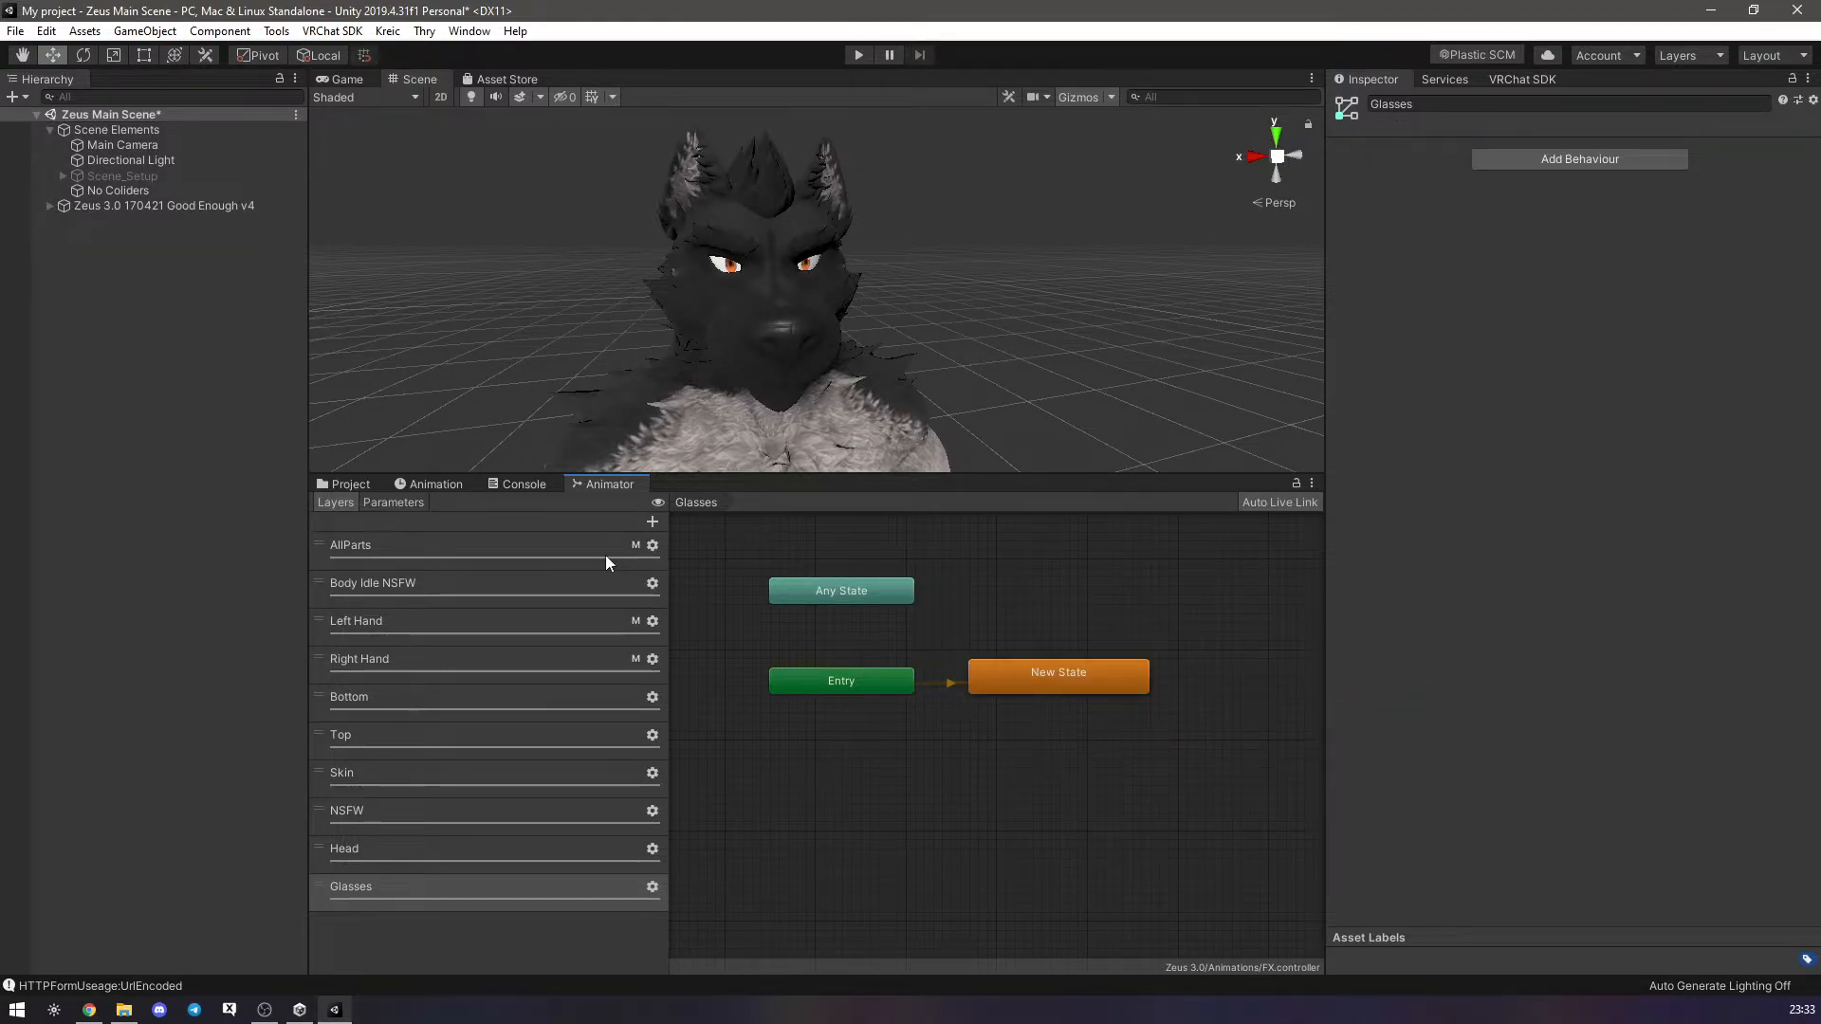
Display the Animation window, duplicate the Zeus 3.0 170421 Good Enough v4 avatar and deactivate the original.
left_click(435, 485)
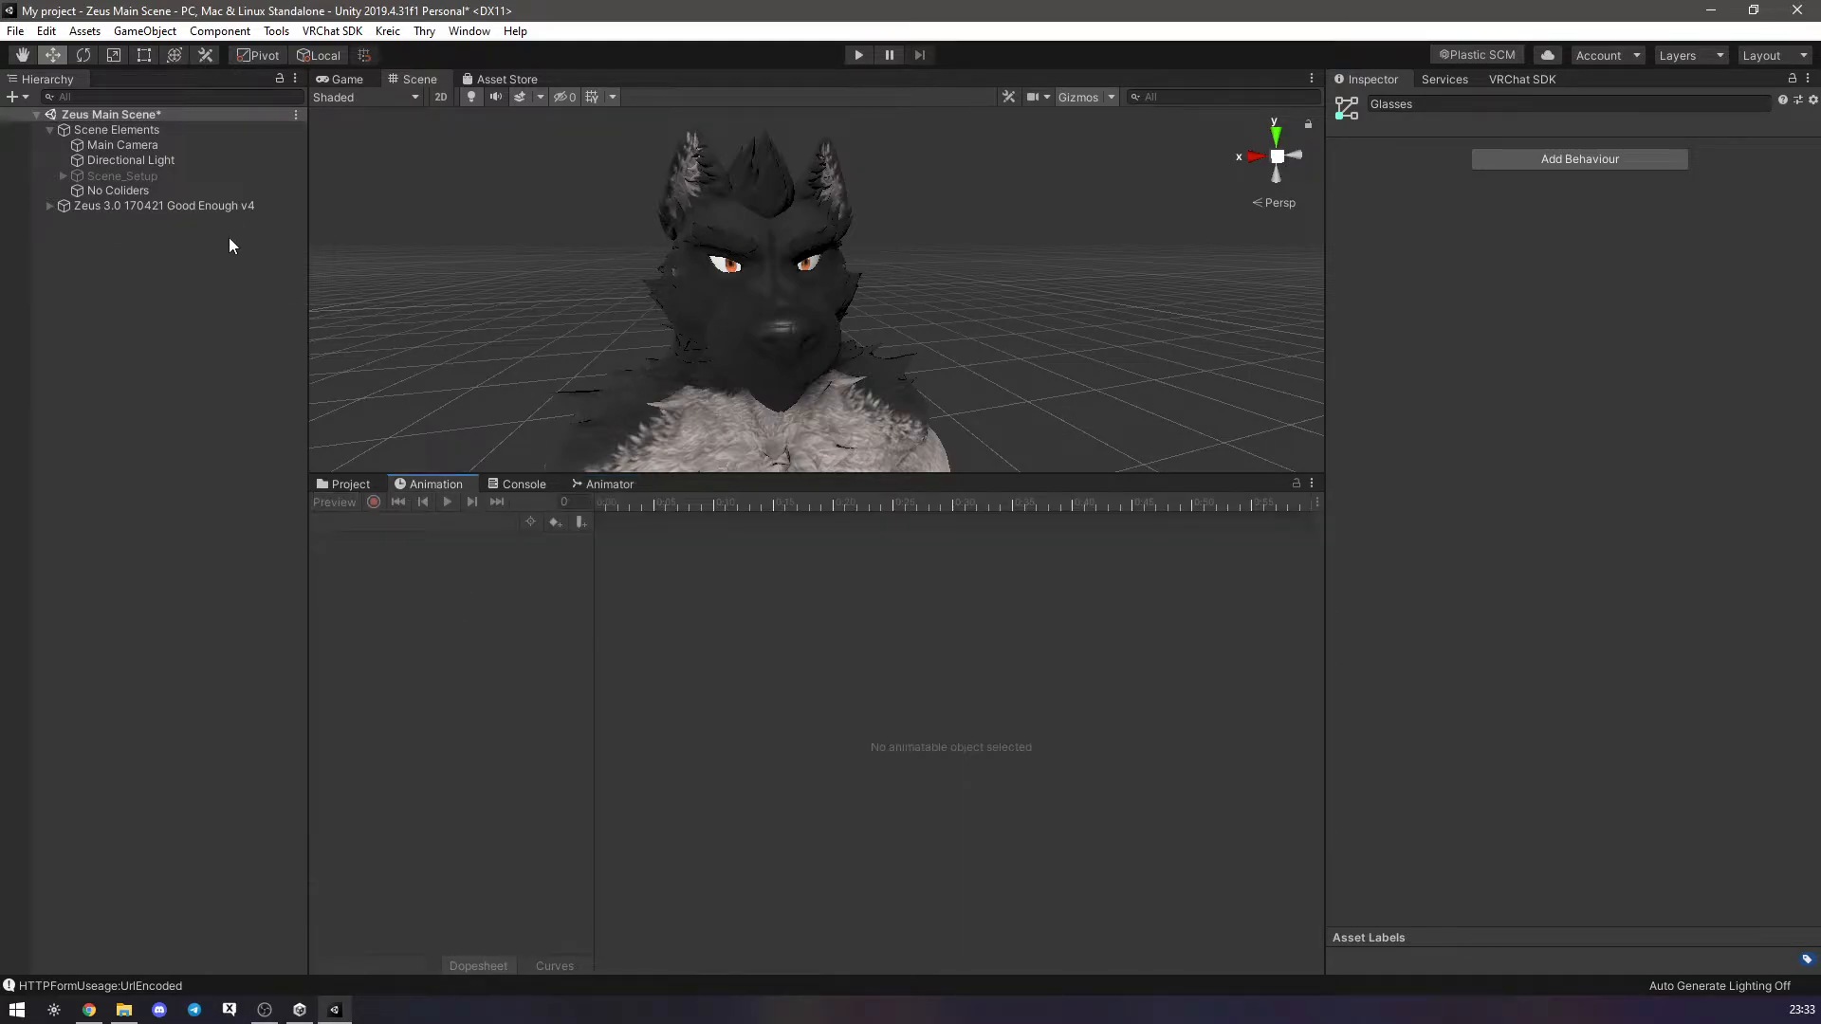
left_click(185, 206)
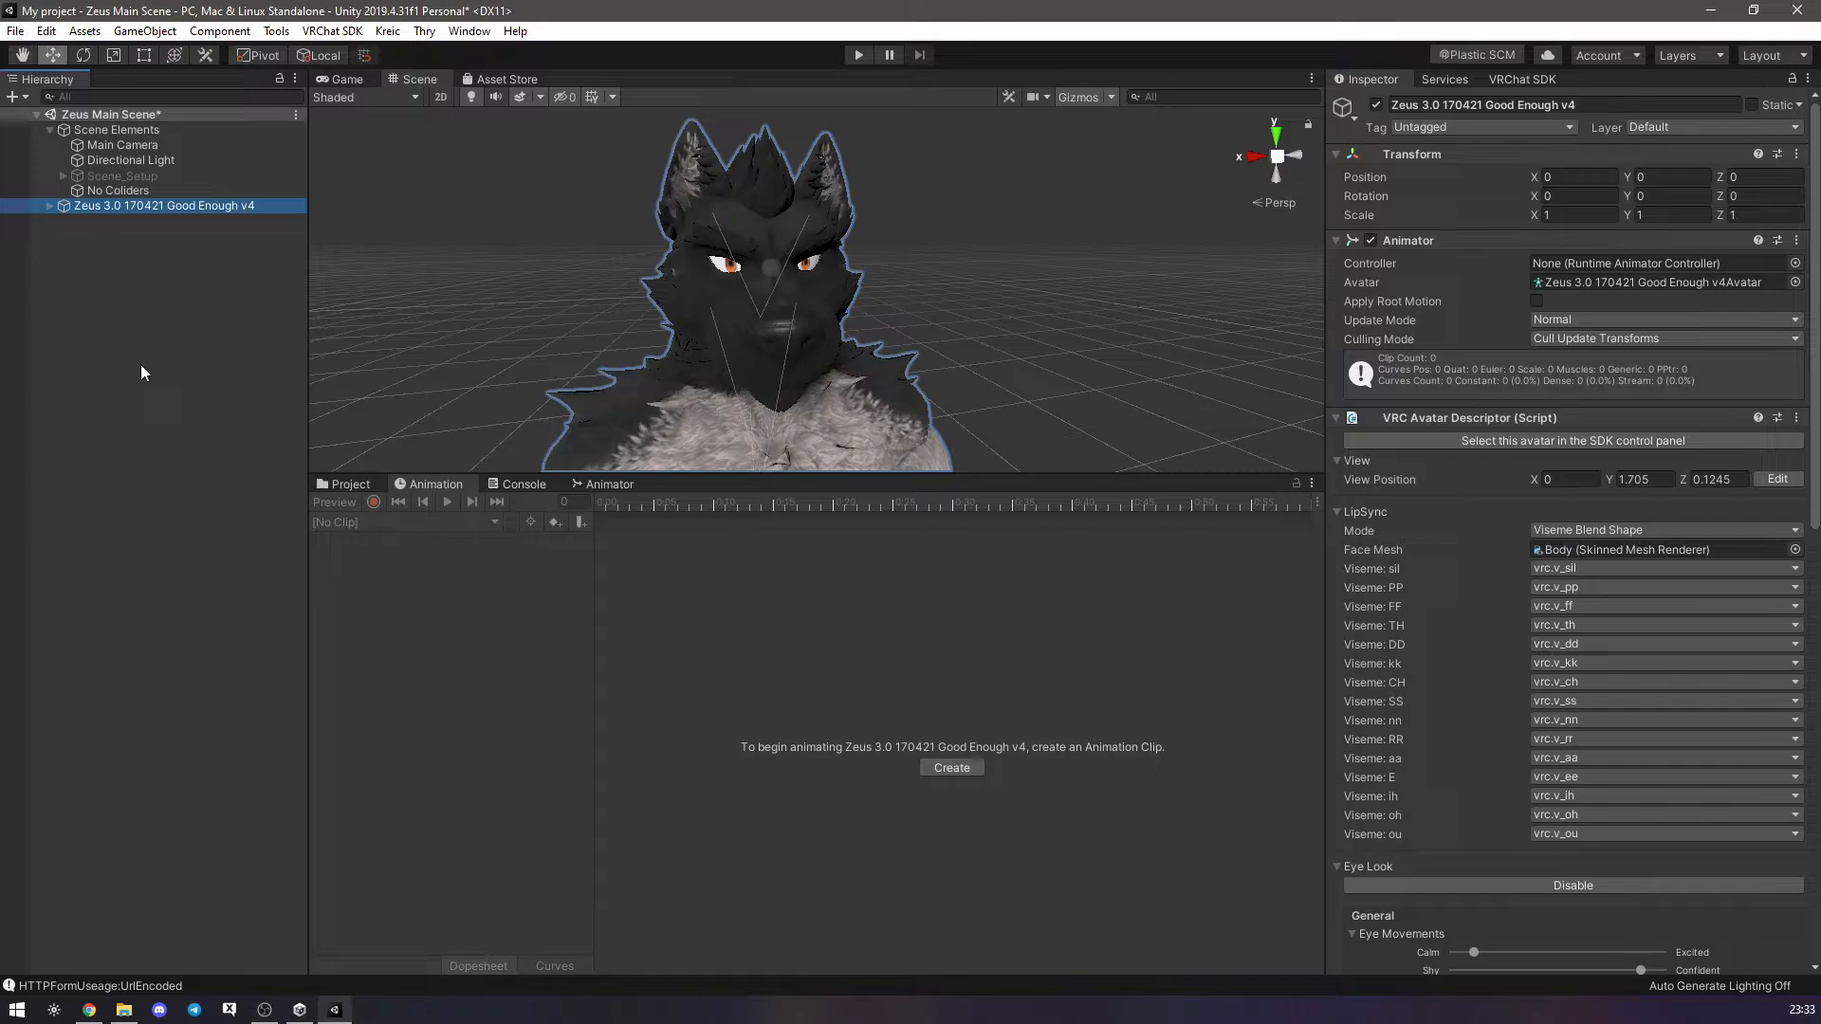
key("ctrl+d")
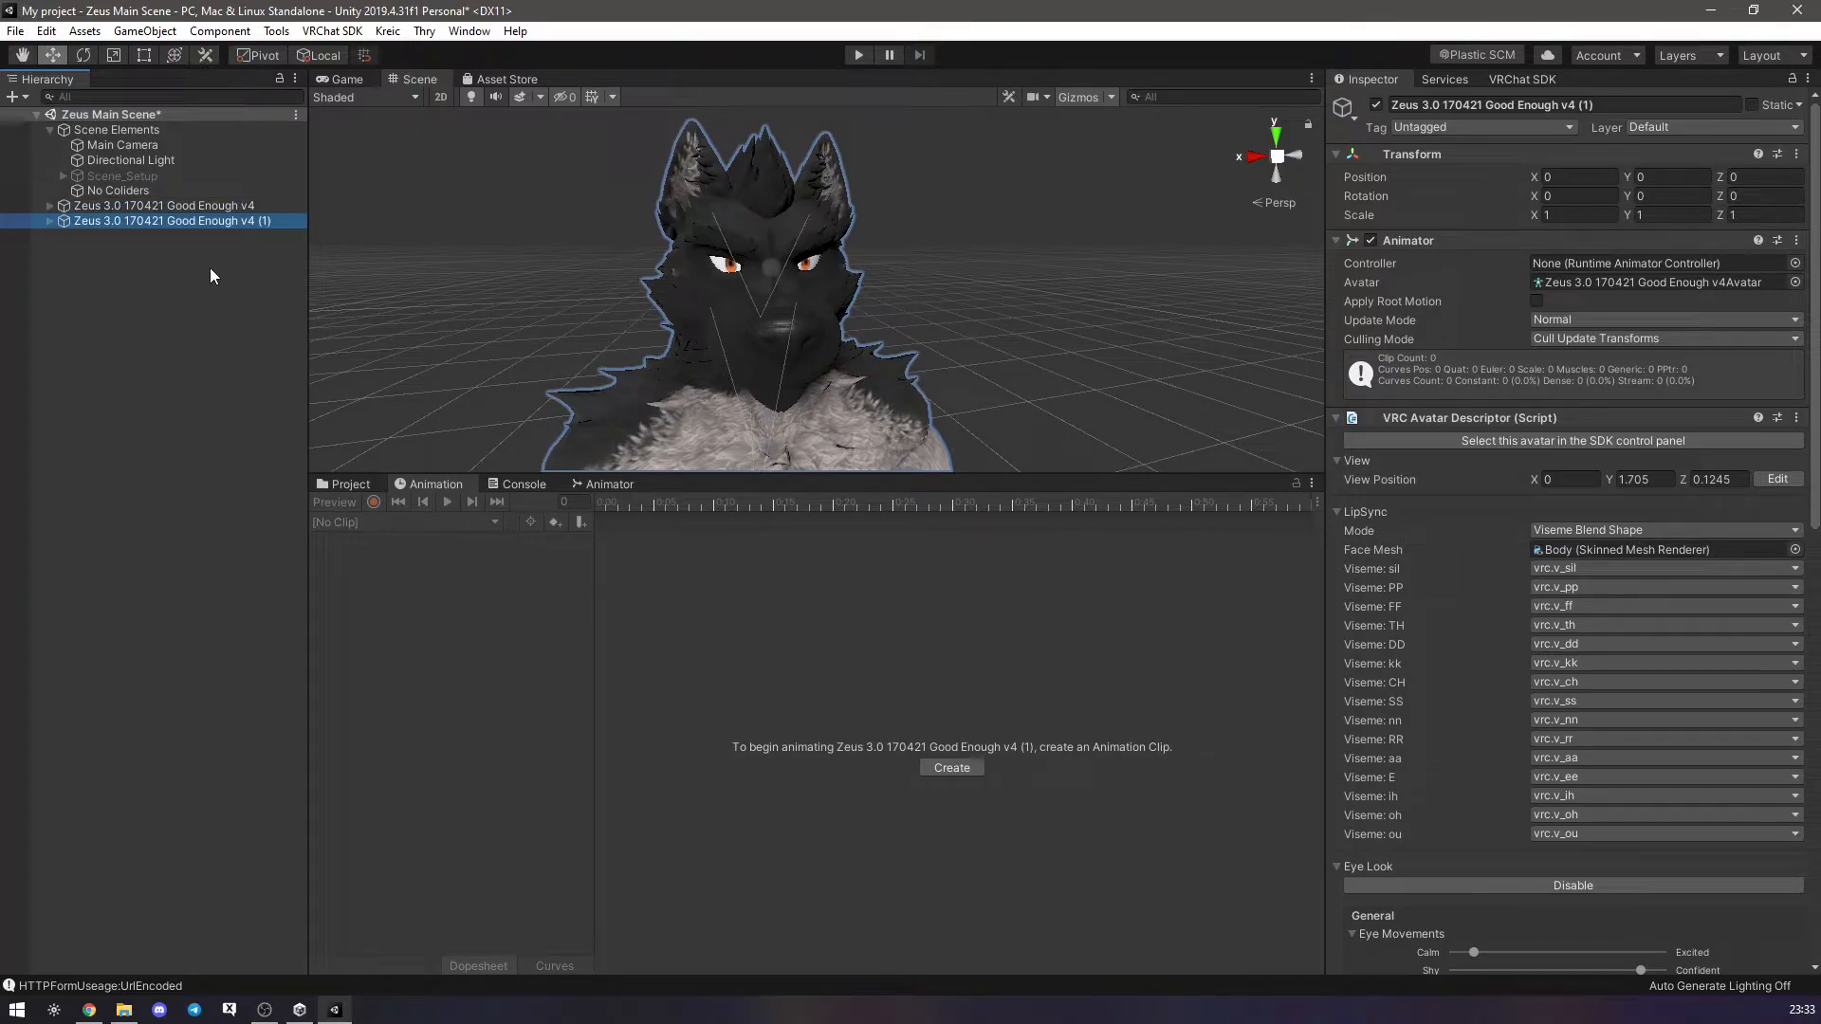
left_click(205, 206)
left_click(1376, 104)
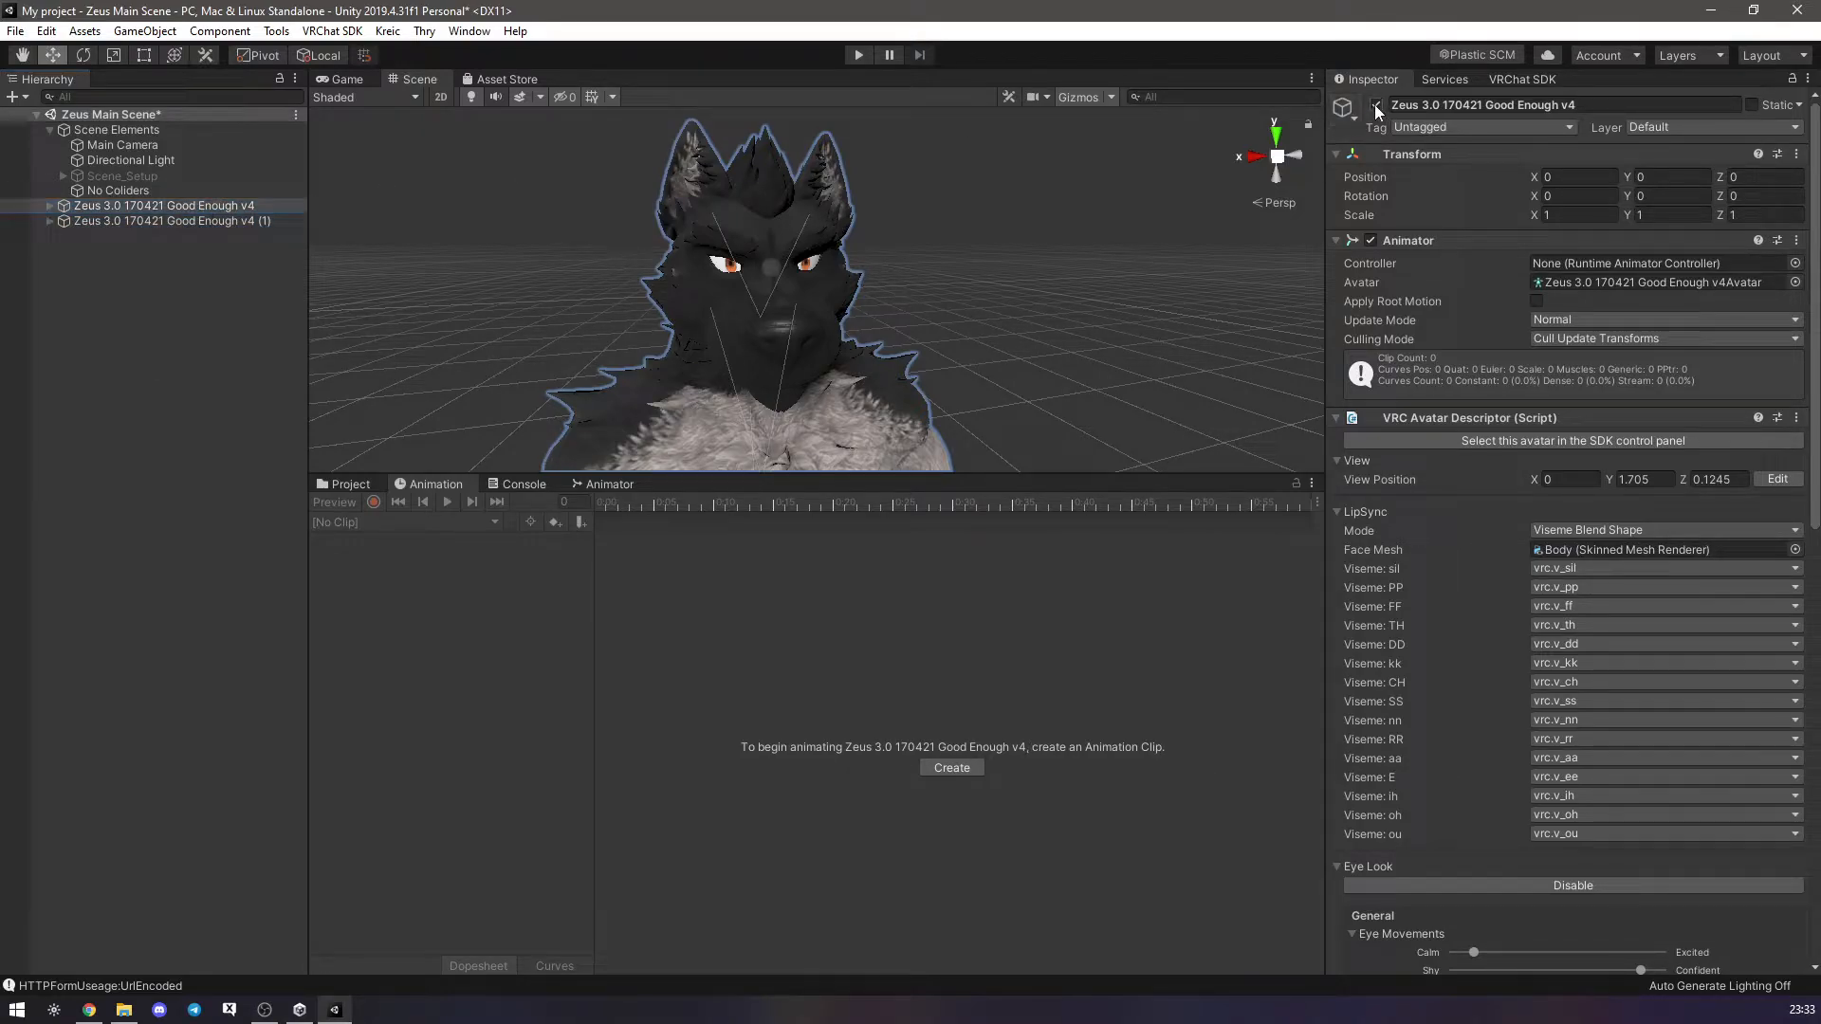
Remove the Animator component from the duplicated Zeus avatar.
left_click(256, 221)
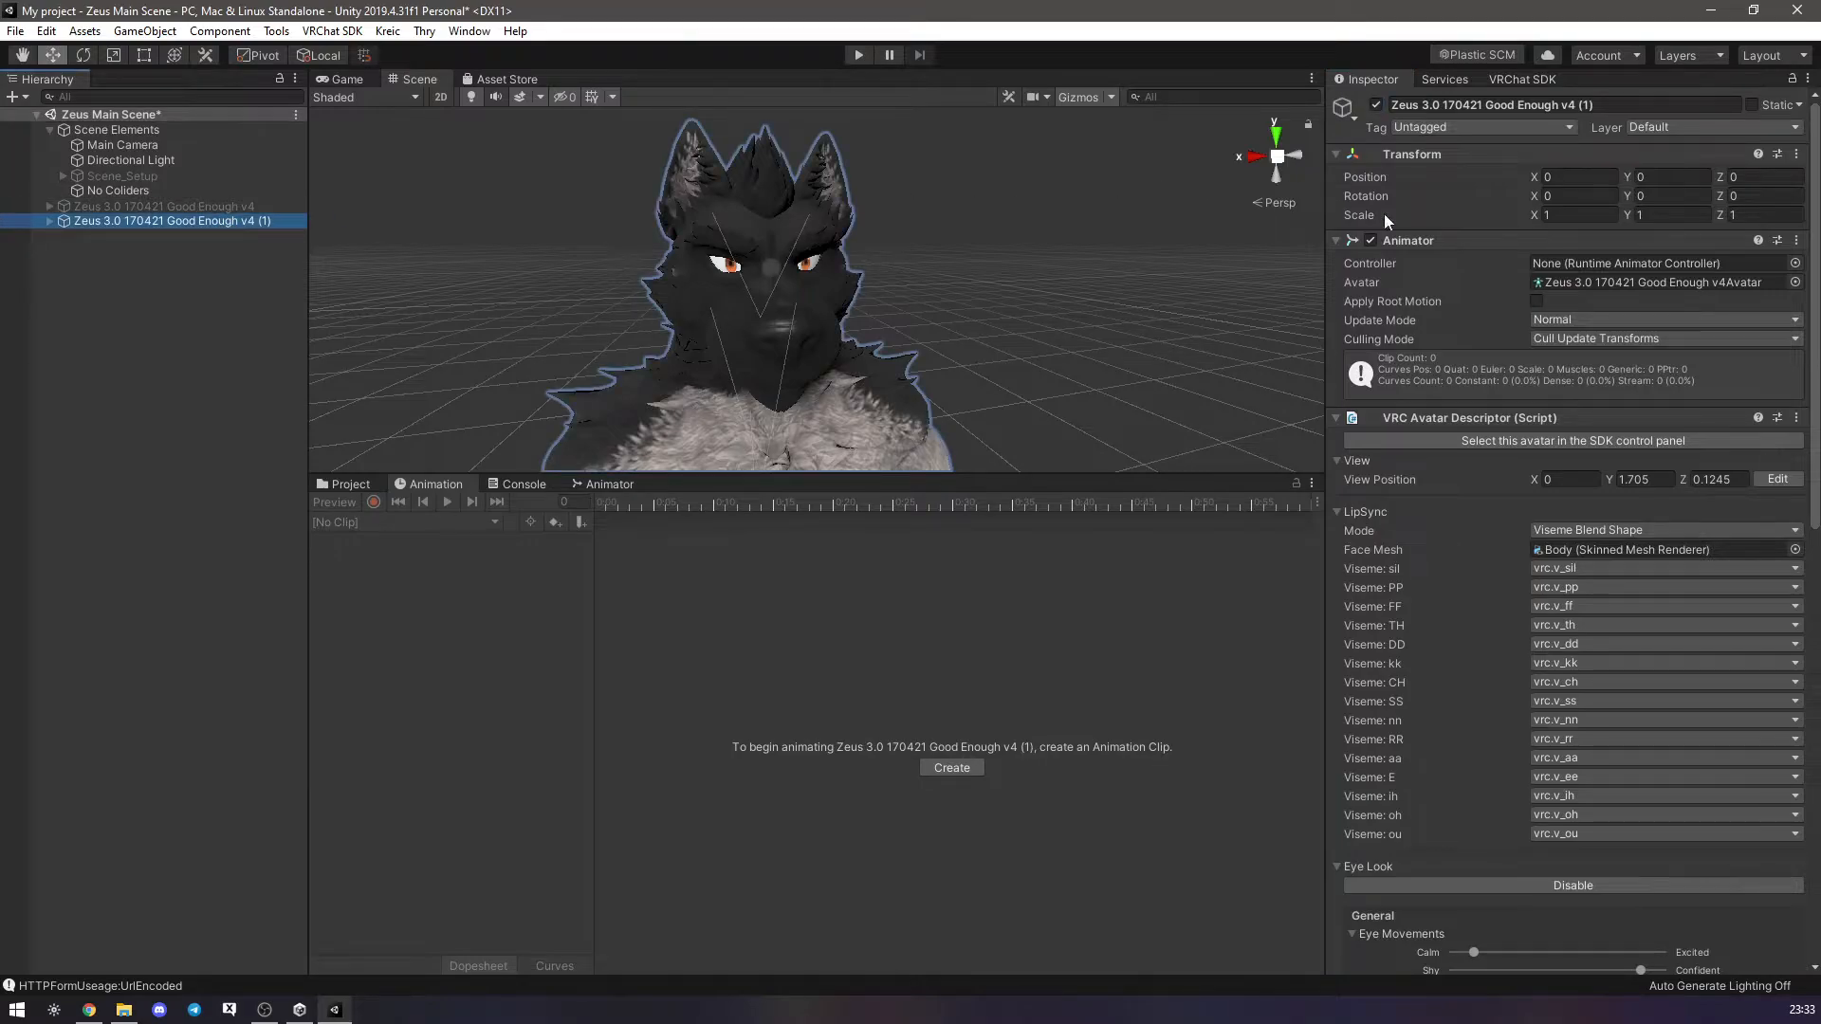
right_click(1415, 247)
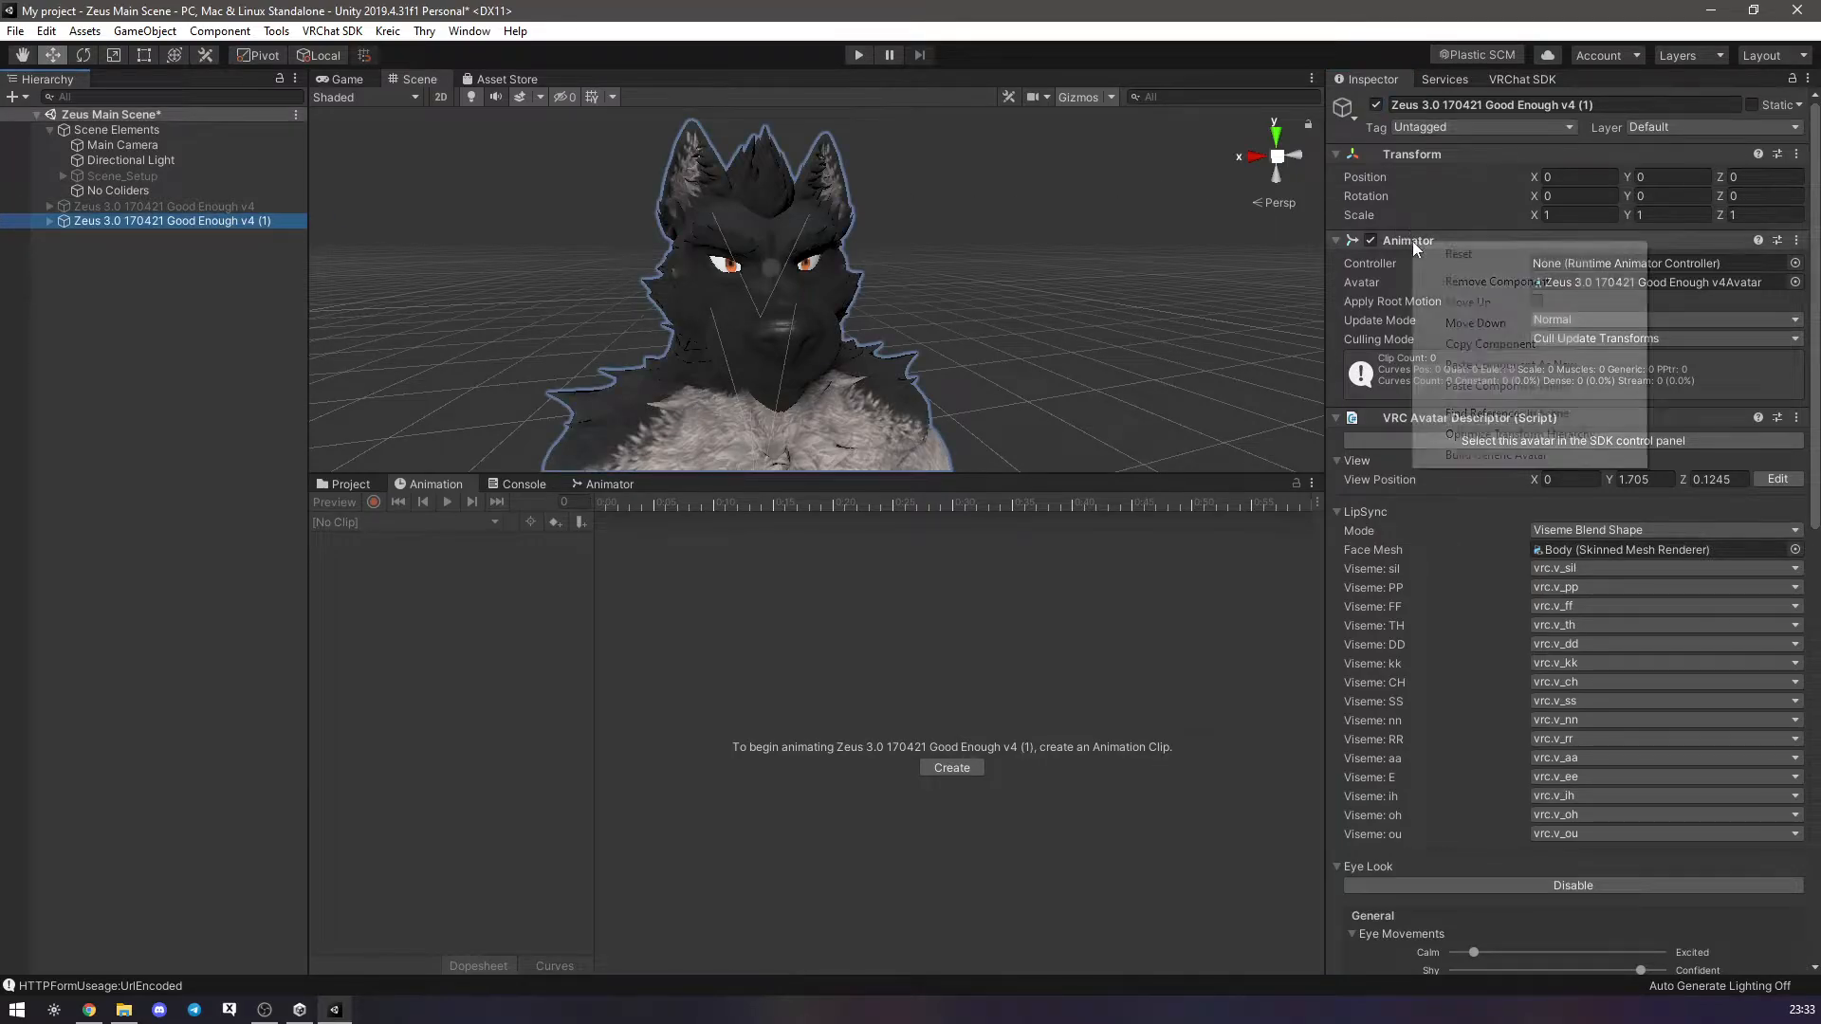
left_click(1504, 285)
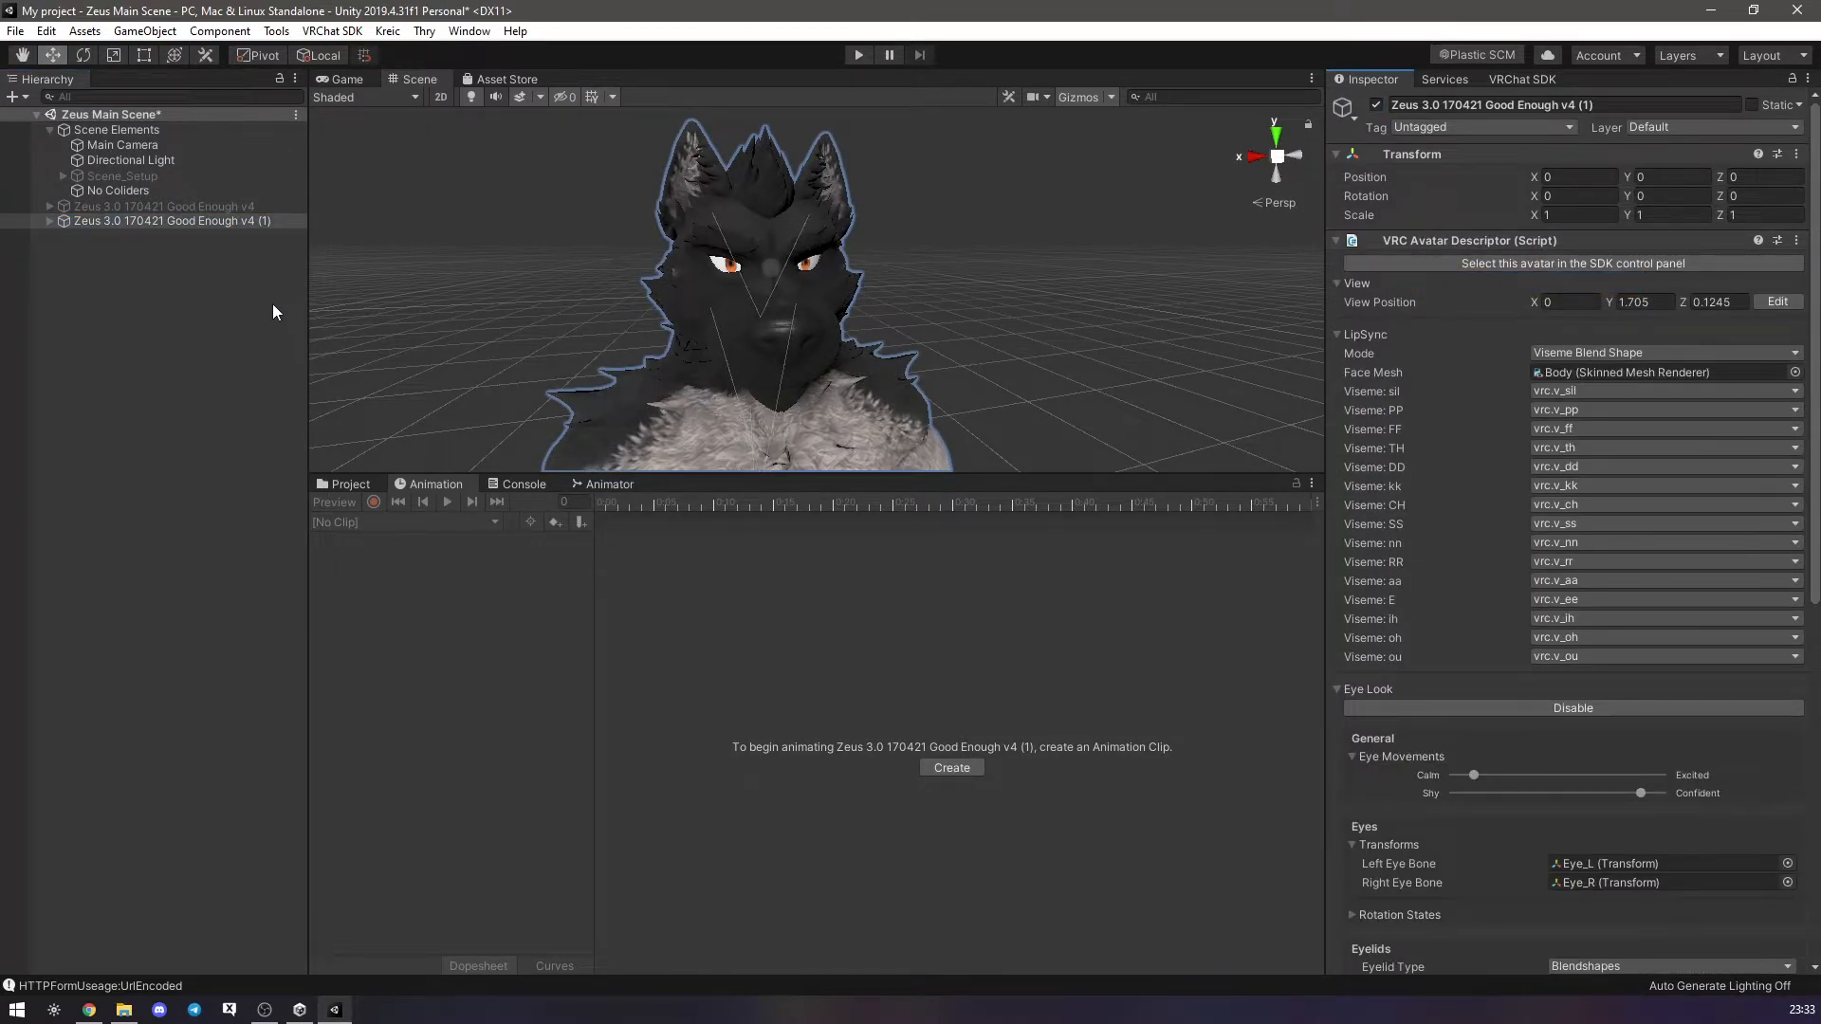
Create an animation clip named Glasses ON for the duplicate, saved in the Zeus 3.0 Animations folder.
left_click(951, 768)
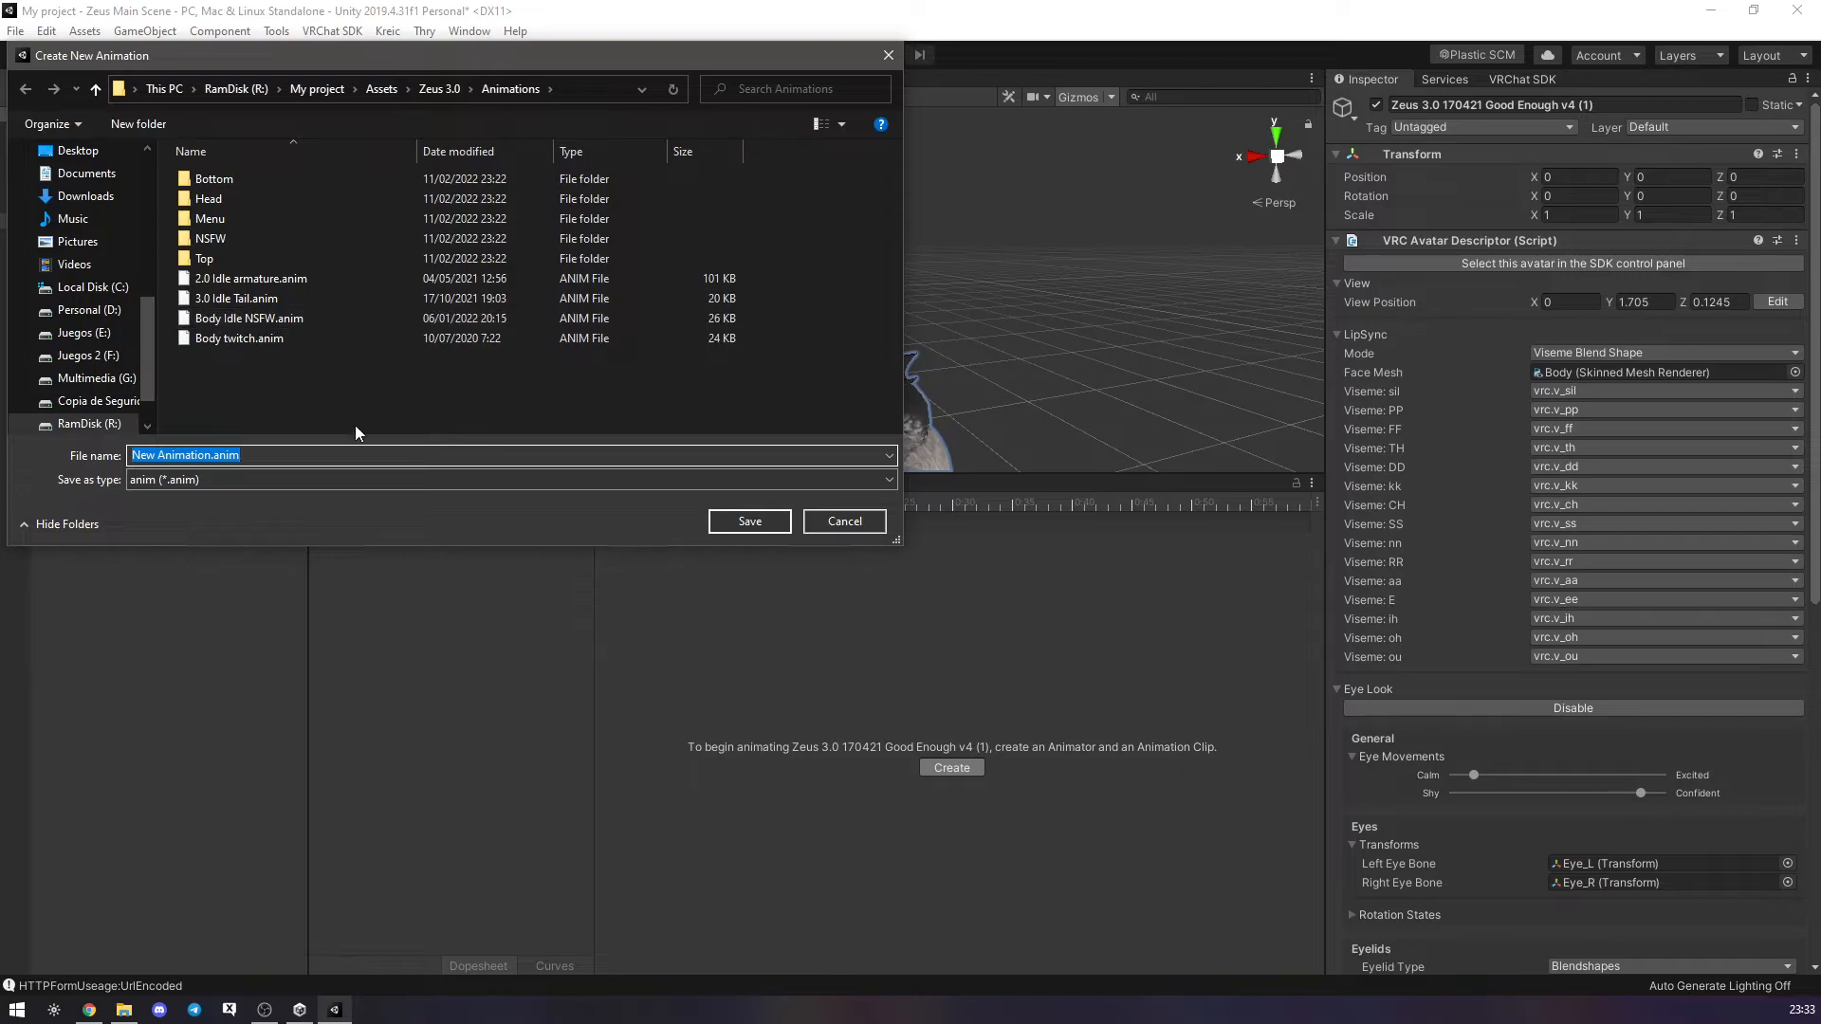
type("Glasses ON")
left_click(743, 524)
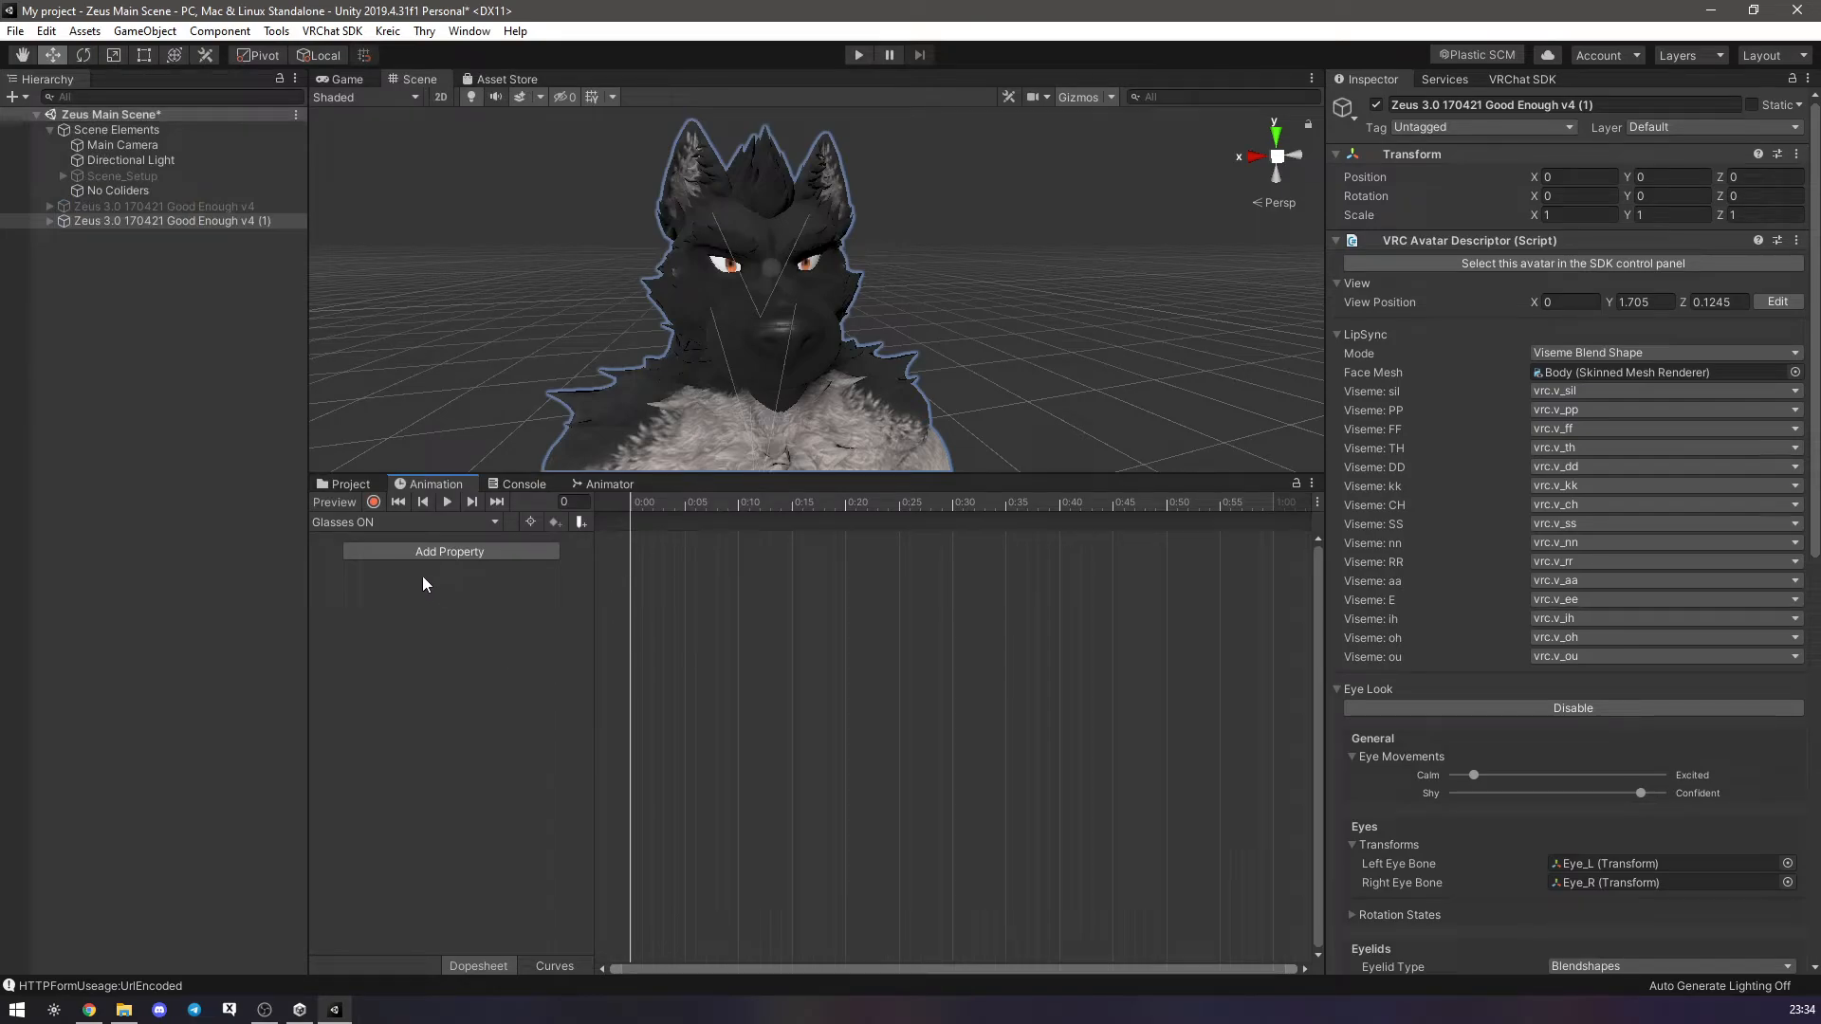
Start keyframe recording and expand the duplicate's armature through Hips, Spine, Chest and Neck down to the Head bone's children.
left_click(374, 502)
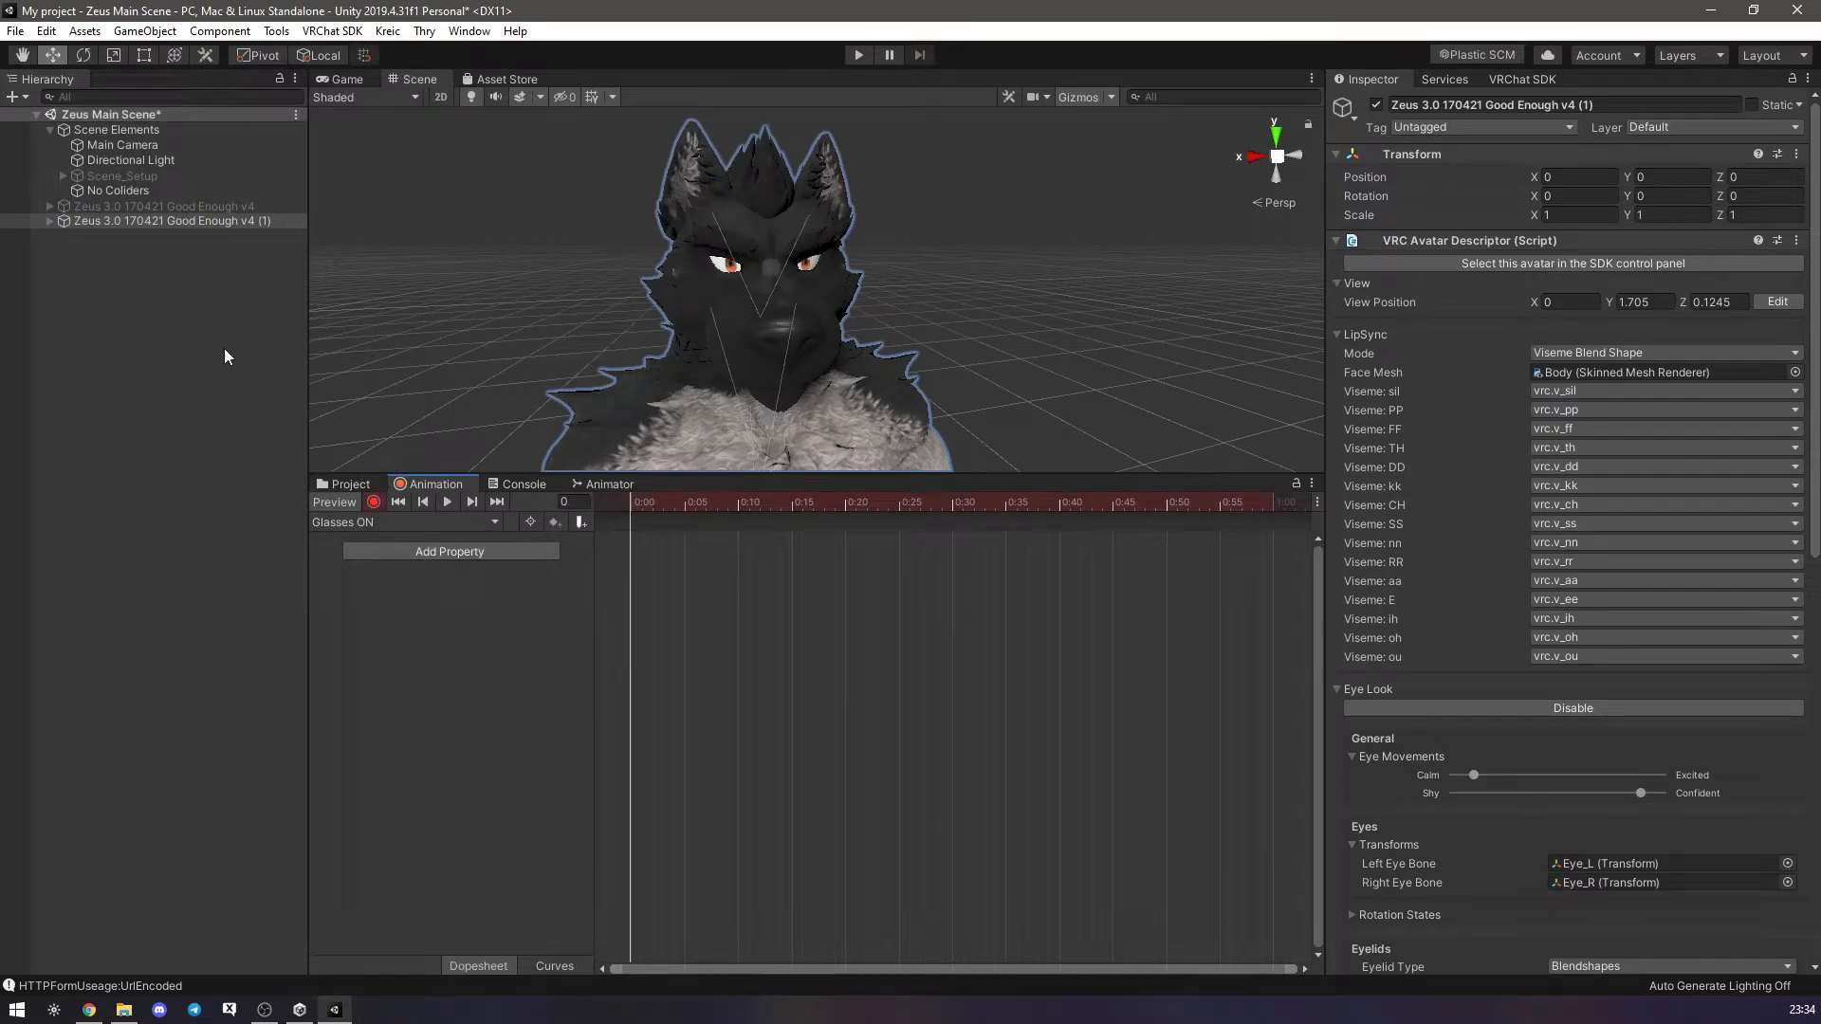
left_click(107, 224)
key("Right")
left_click(109, 236)
key("Right")
left_click(116, 248)
key("Right")
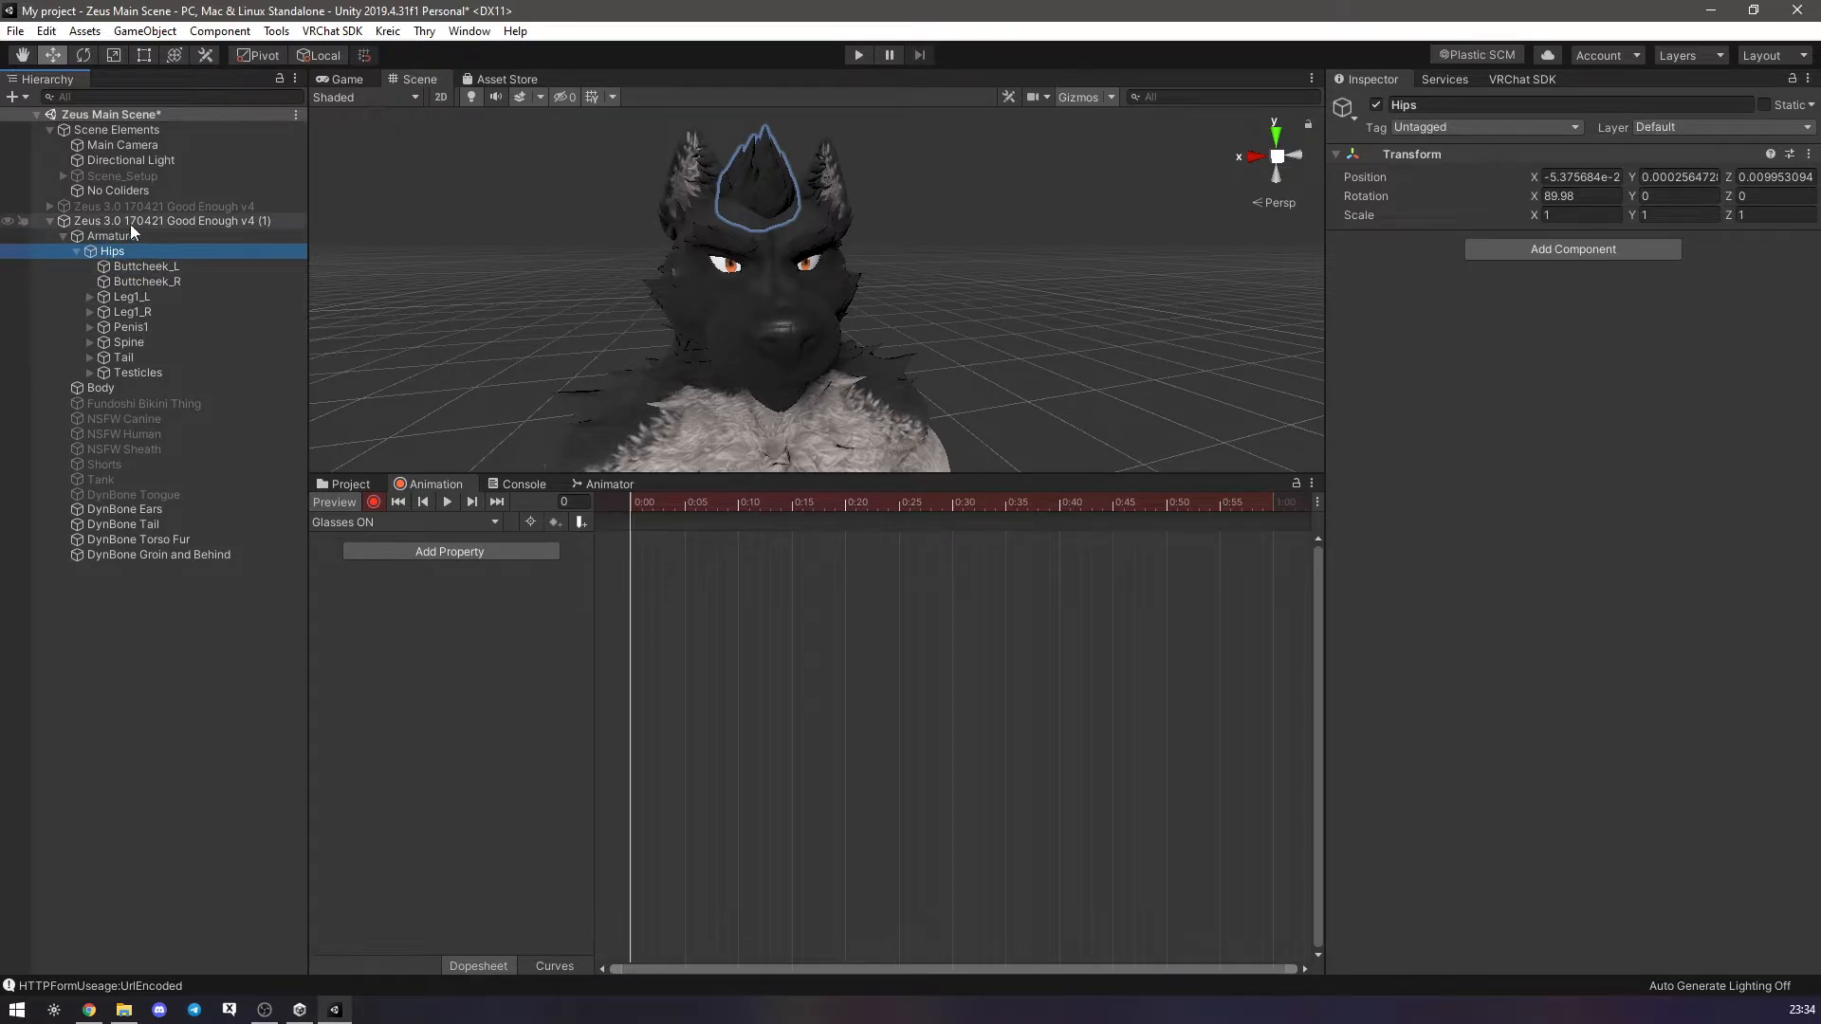
left_click(138, 340)
key("Right")
left_click(145, 355)
key("Right")
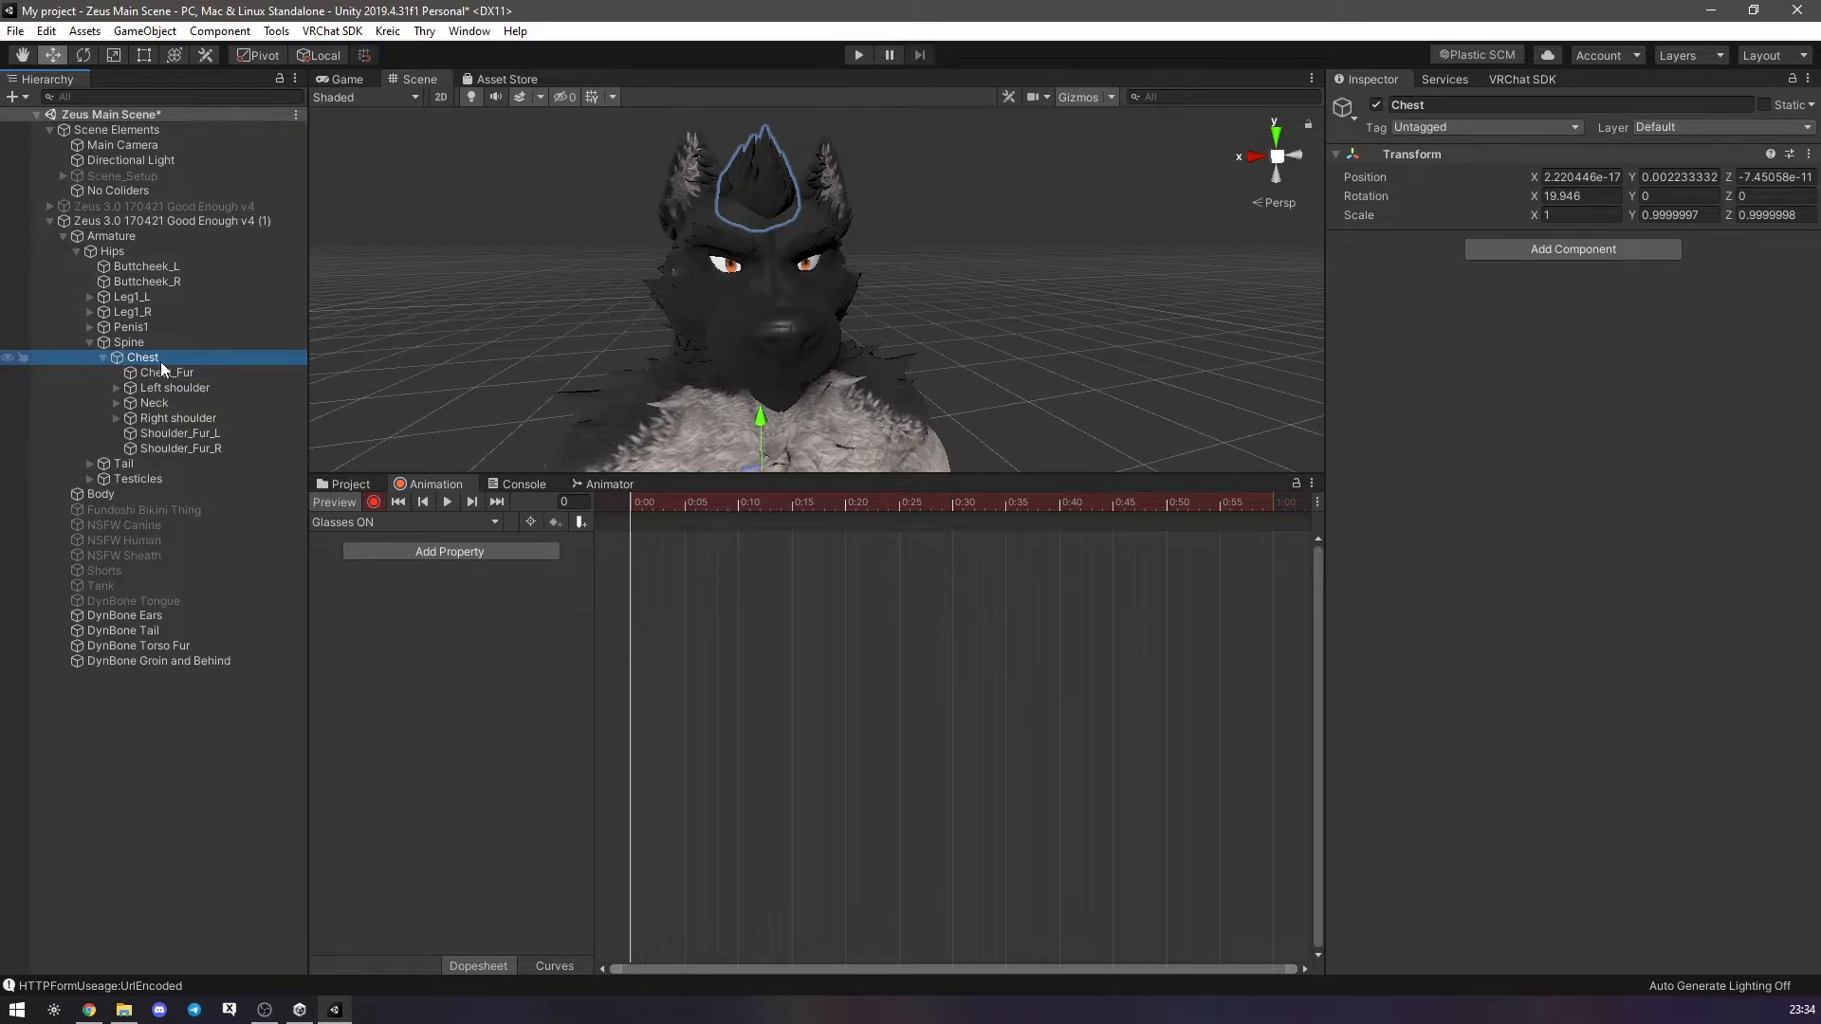
left_click(156, 406)
key("Right")
left_click(157, 417)
key("Right")
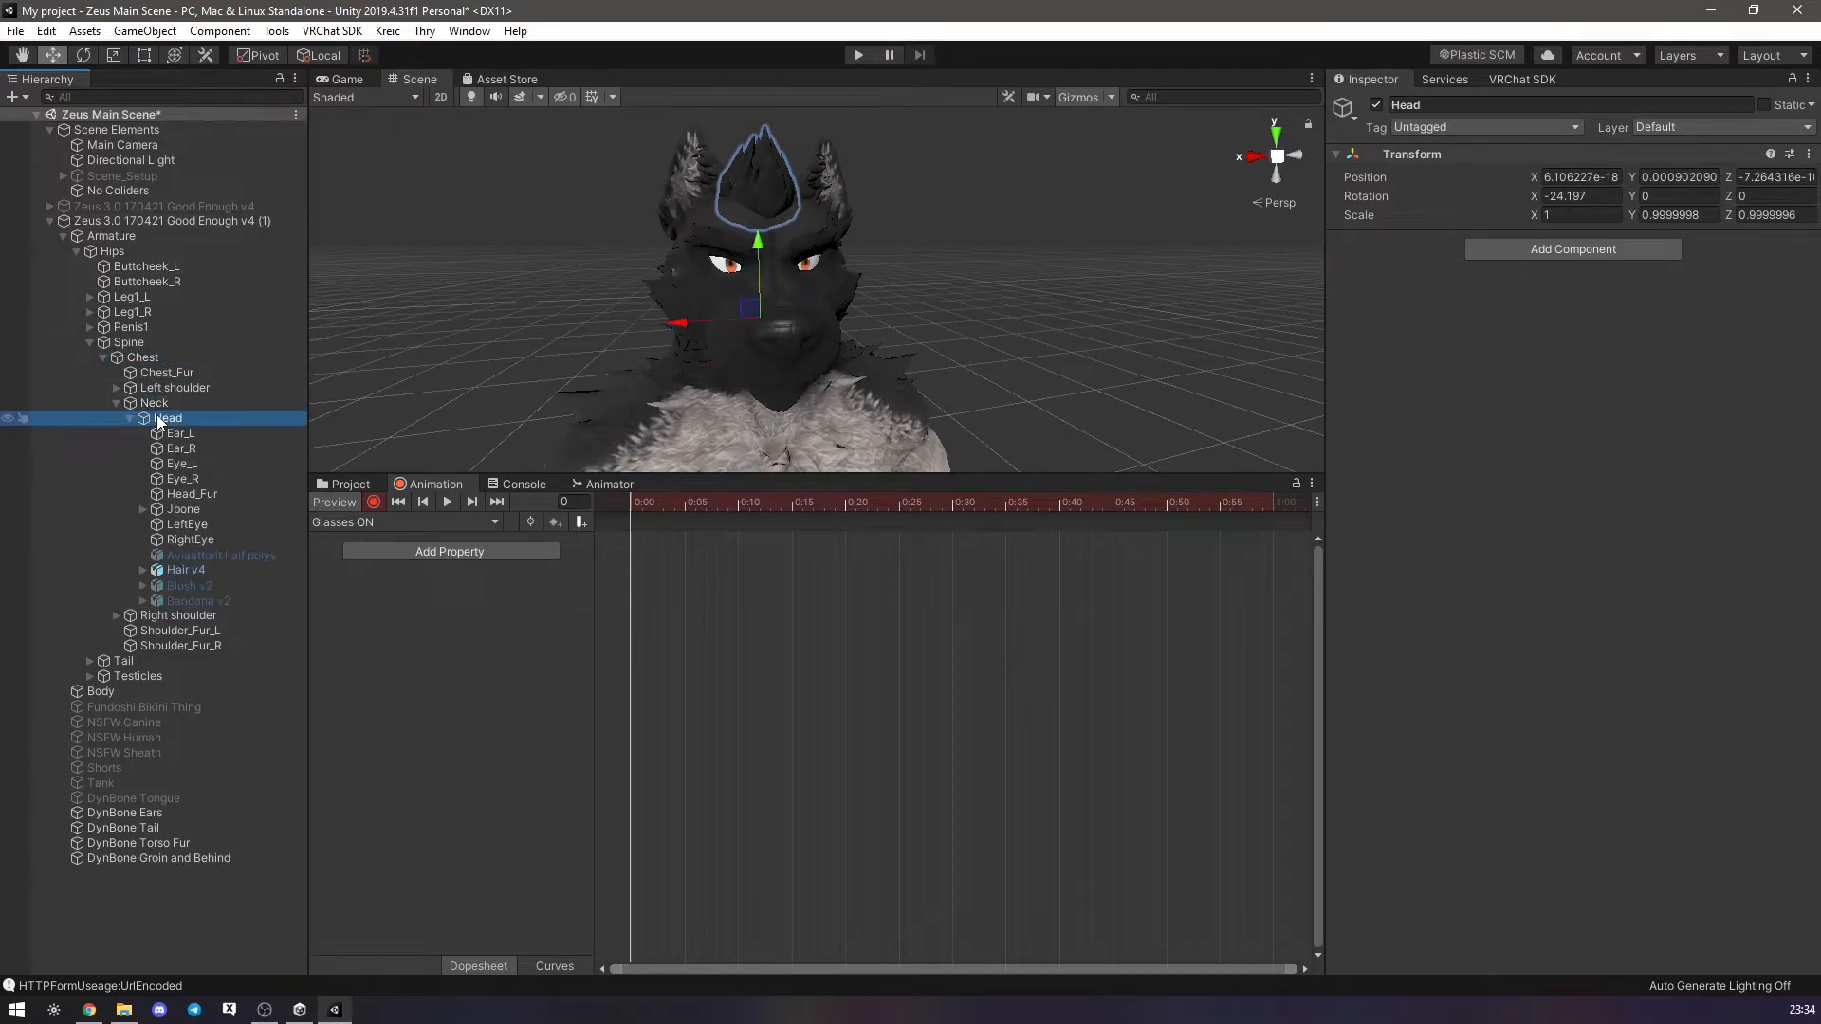
Record the Aviaattorit half polys object as enabled in the Glasses ON clip and stop recording.
left_click(189, 555)
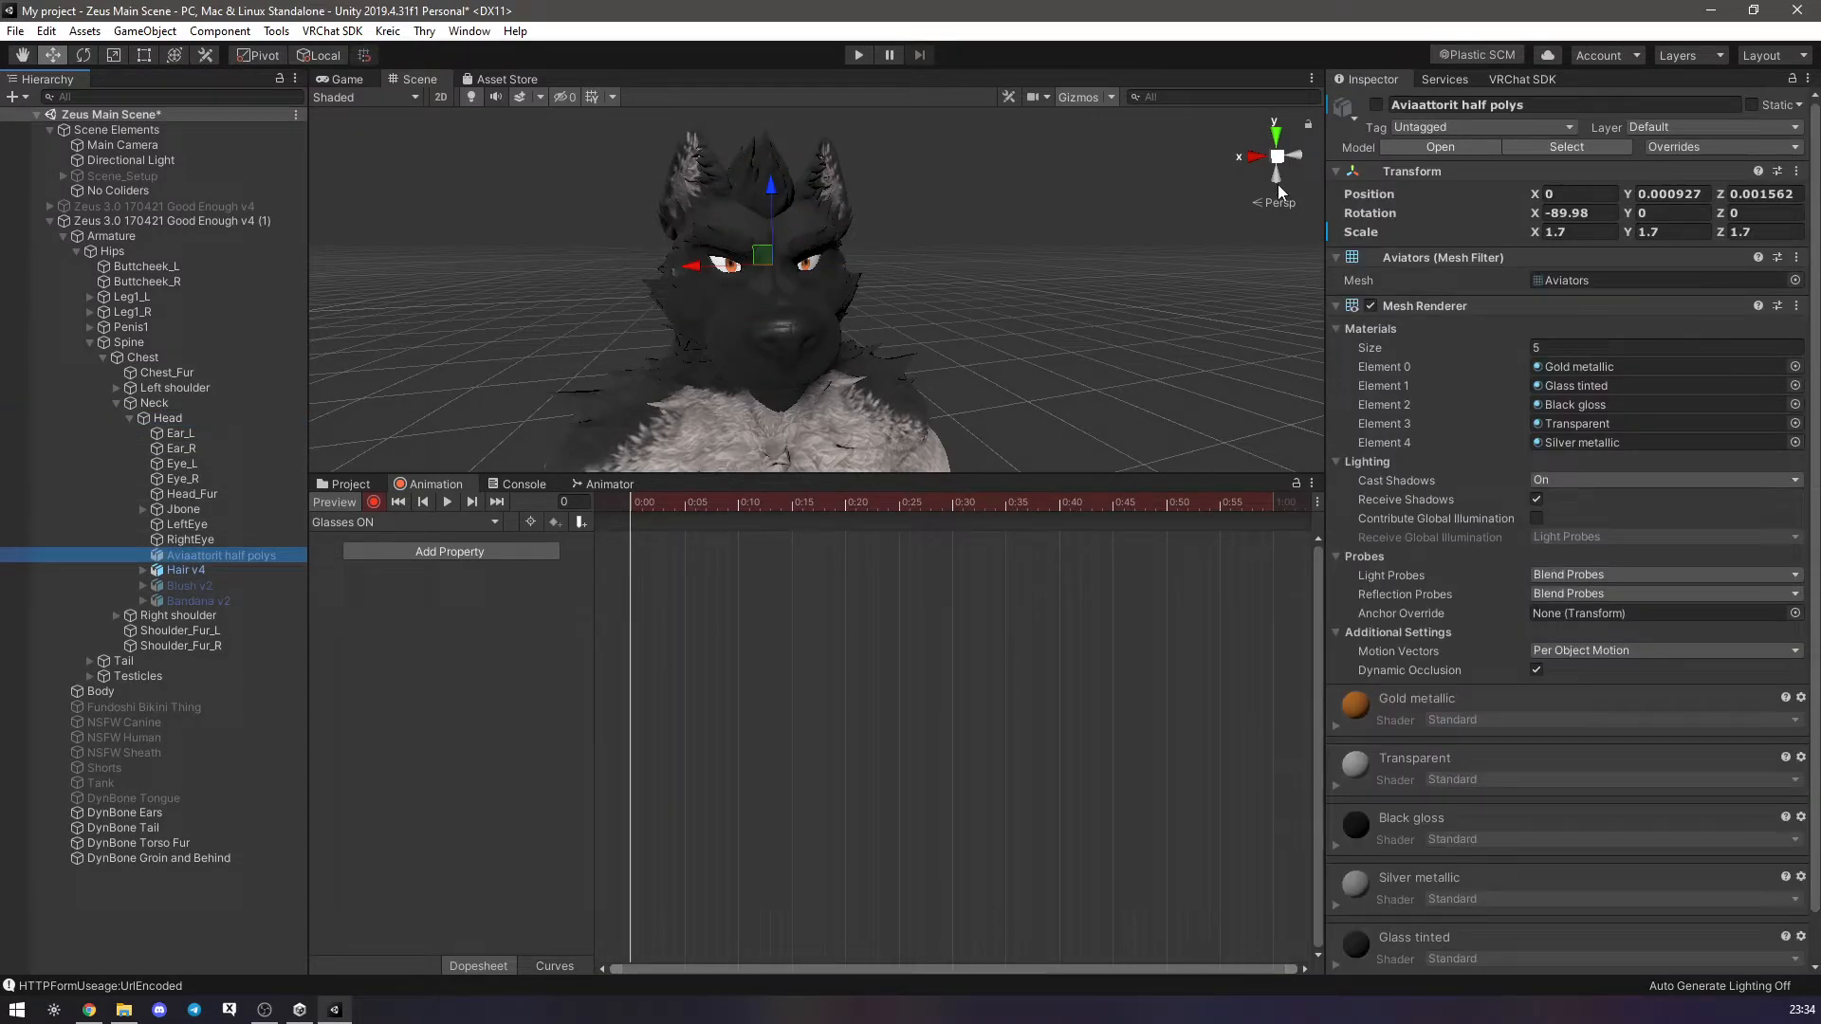
left_click(1377, 106)
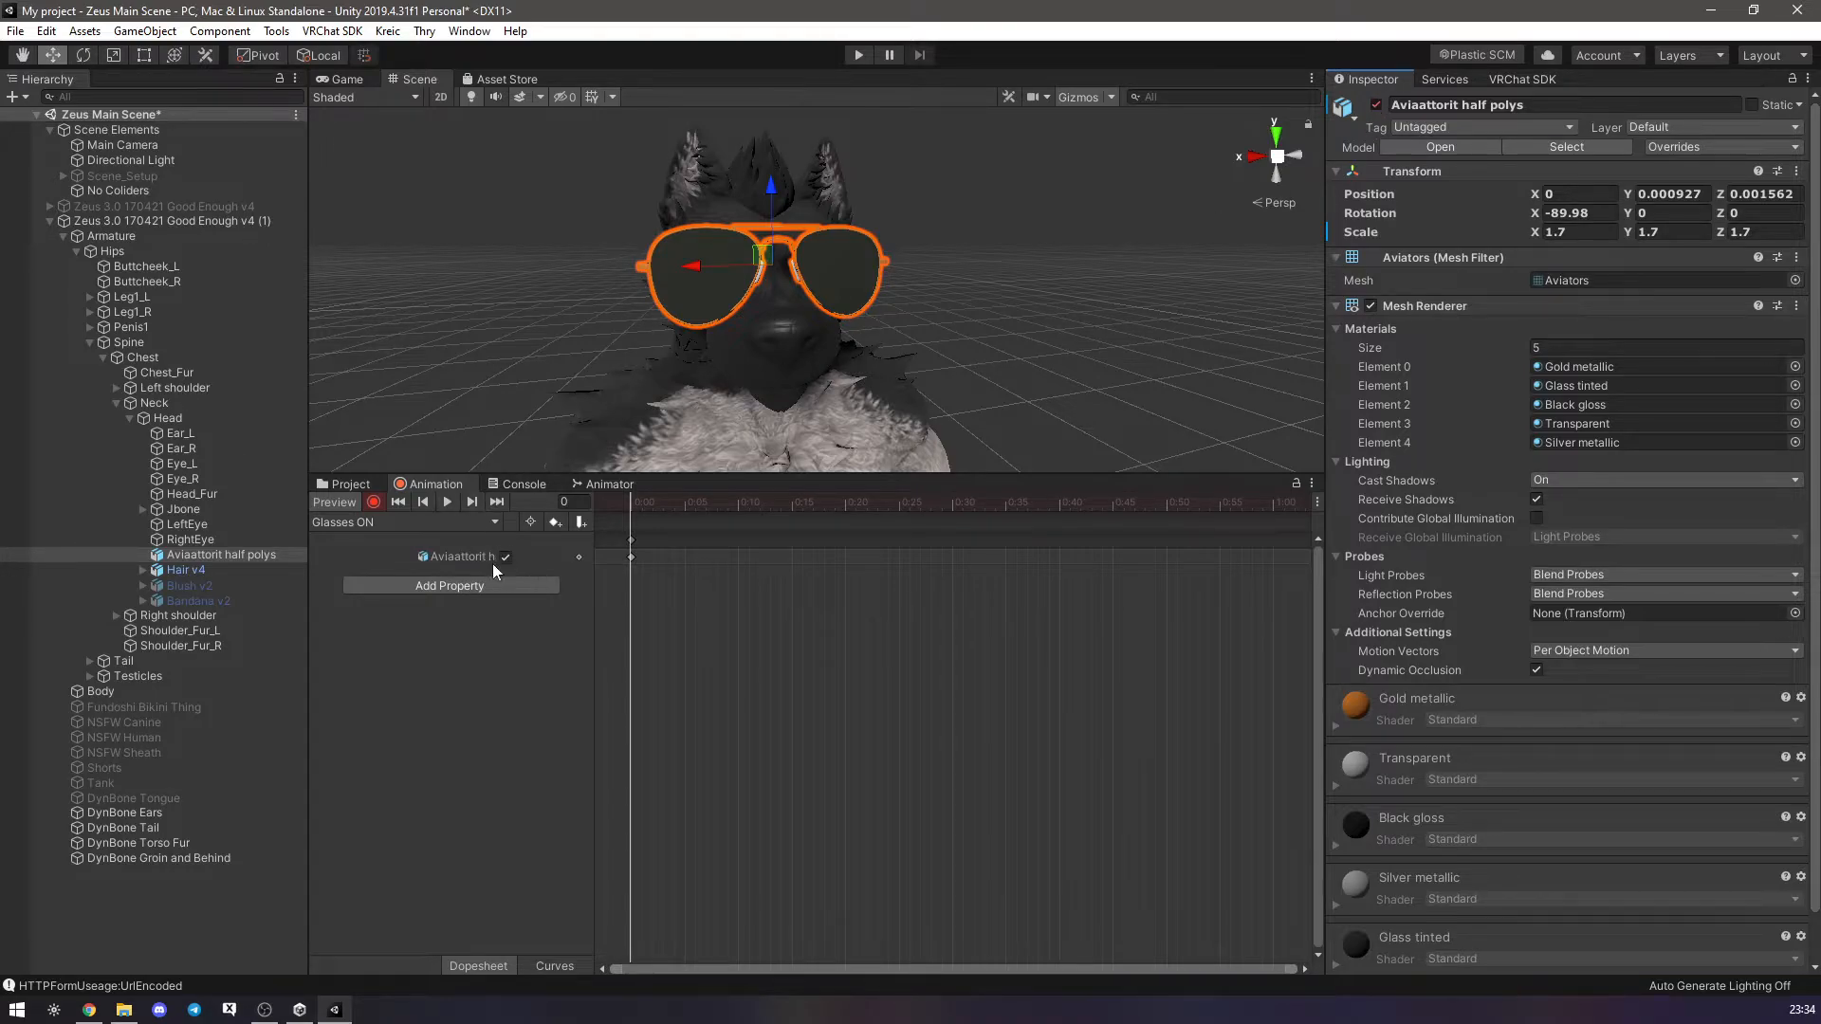
left_click(401, 623)
left_click(373, 503)
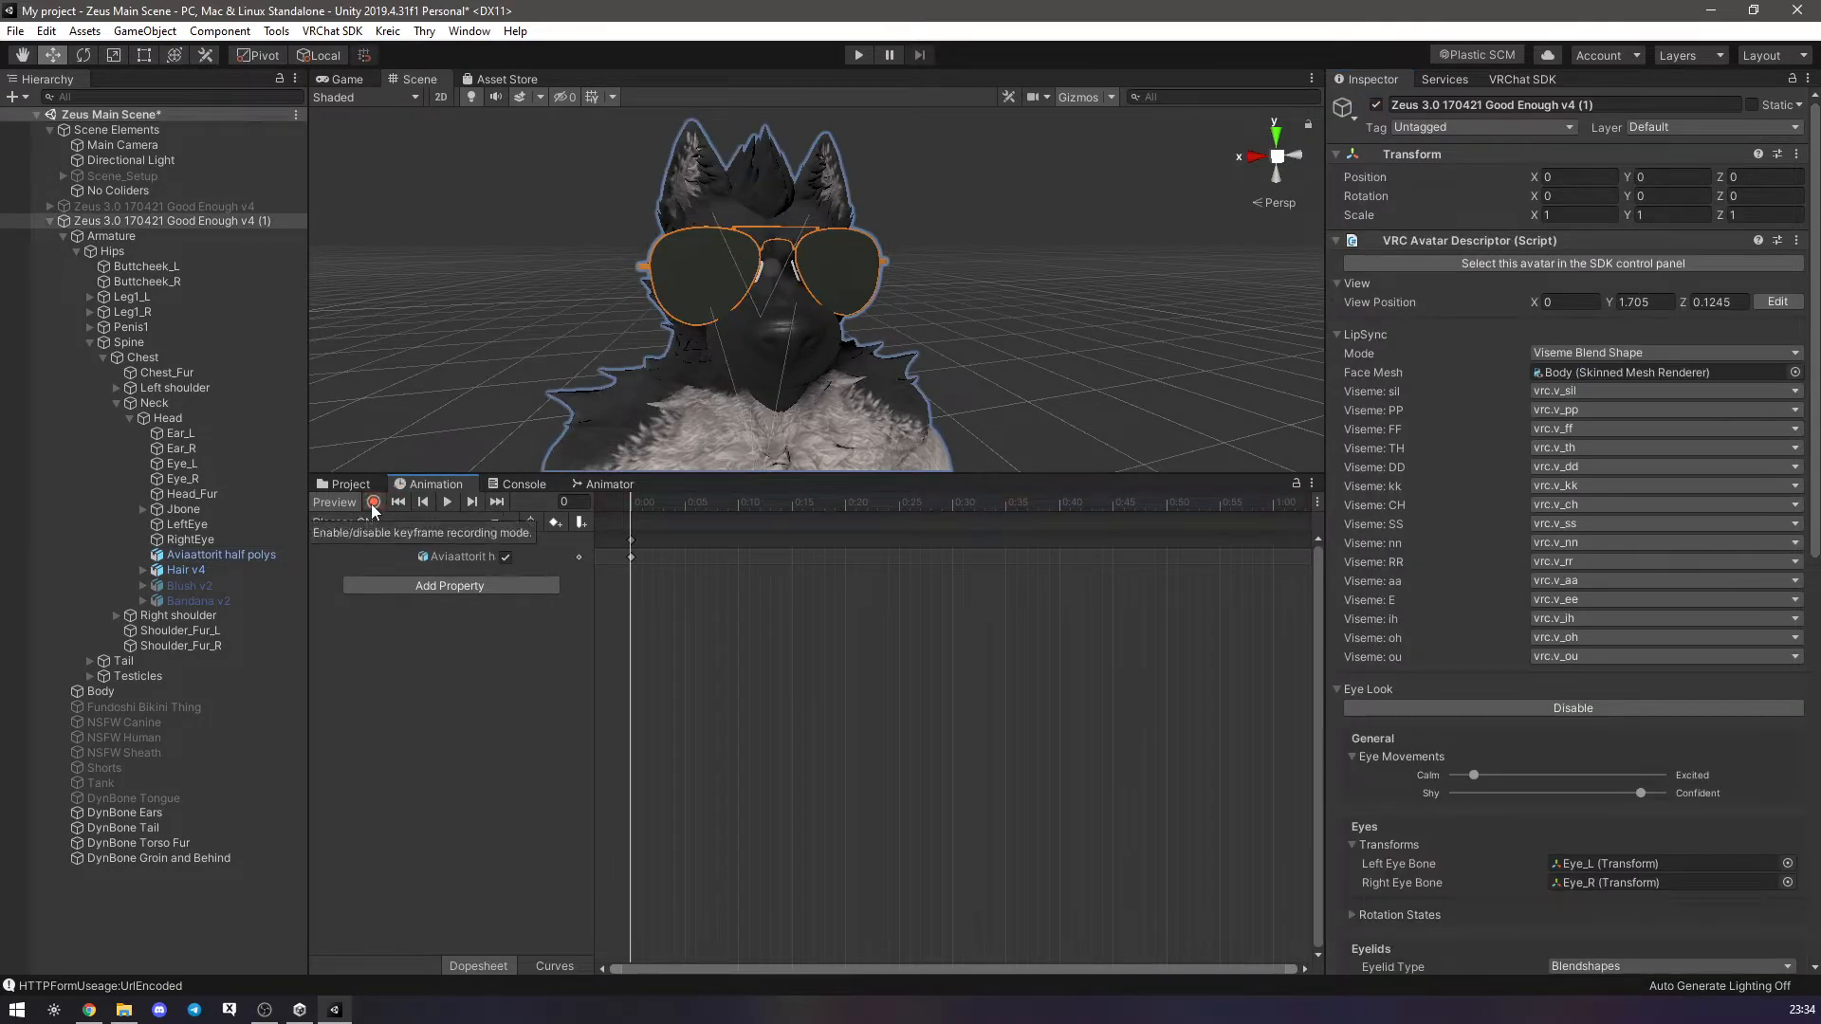
Delete the duplicated Zeus avatar and reactivate the original.
left_click(158, 218)
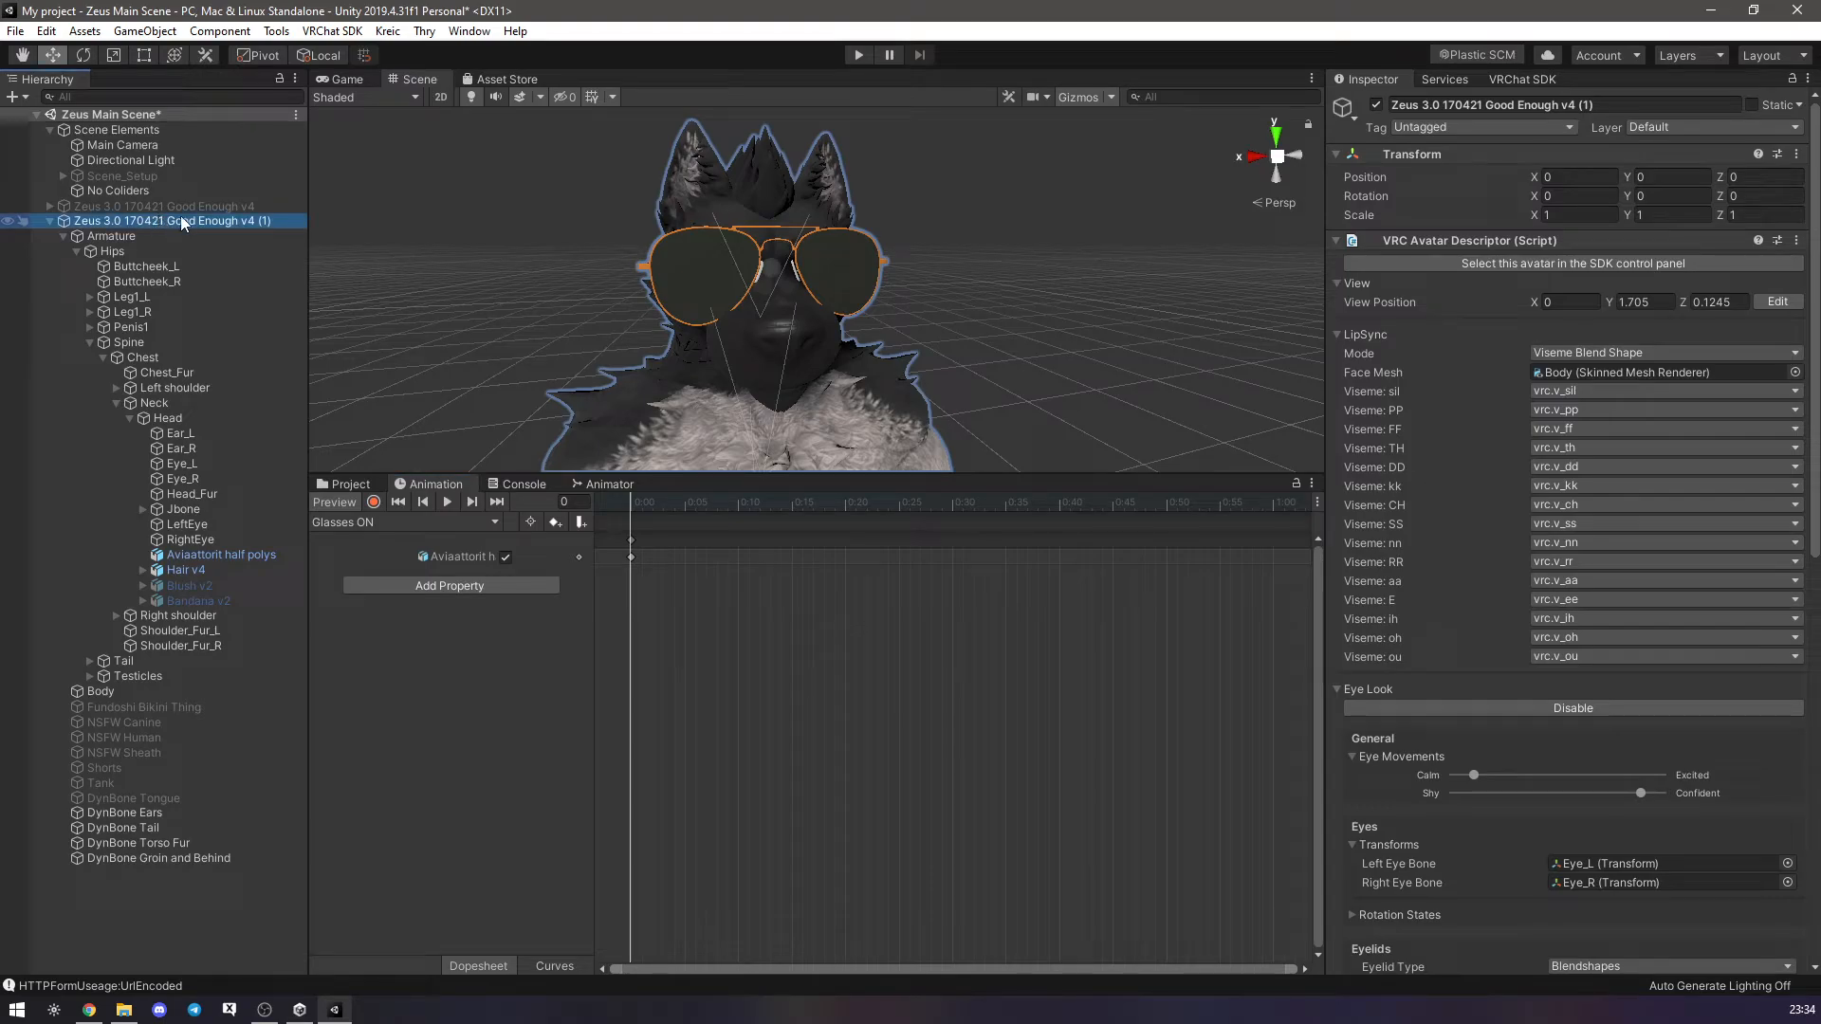
key("Delete")
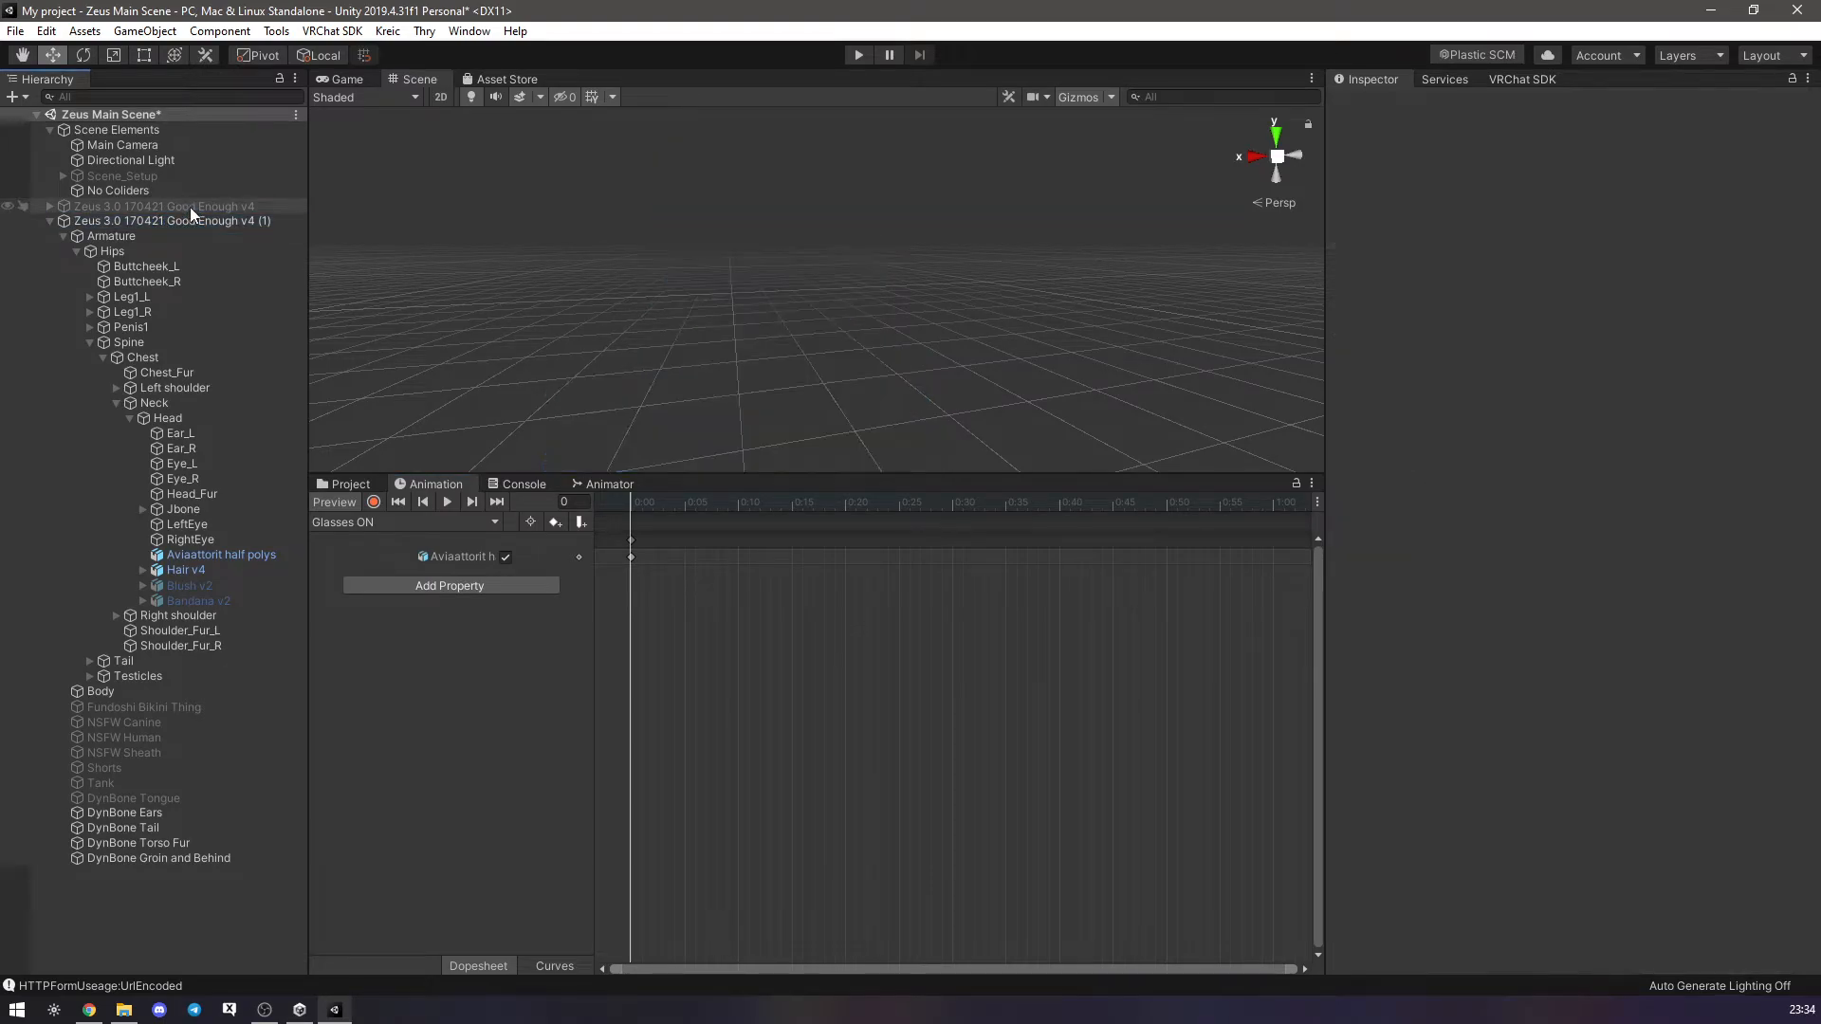
left_click(189, 207)
left_click(1377, 105)
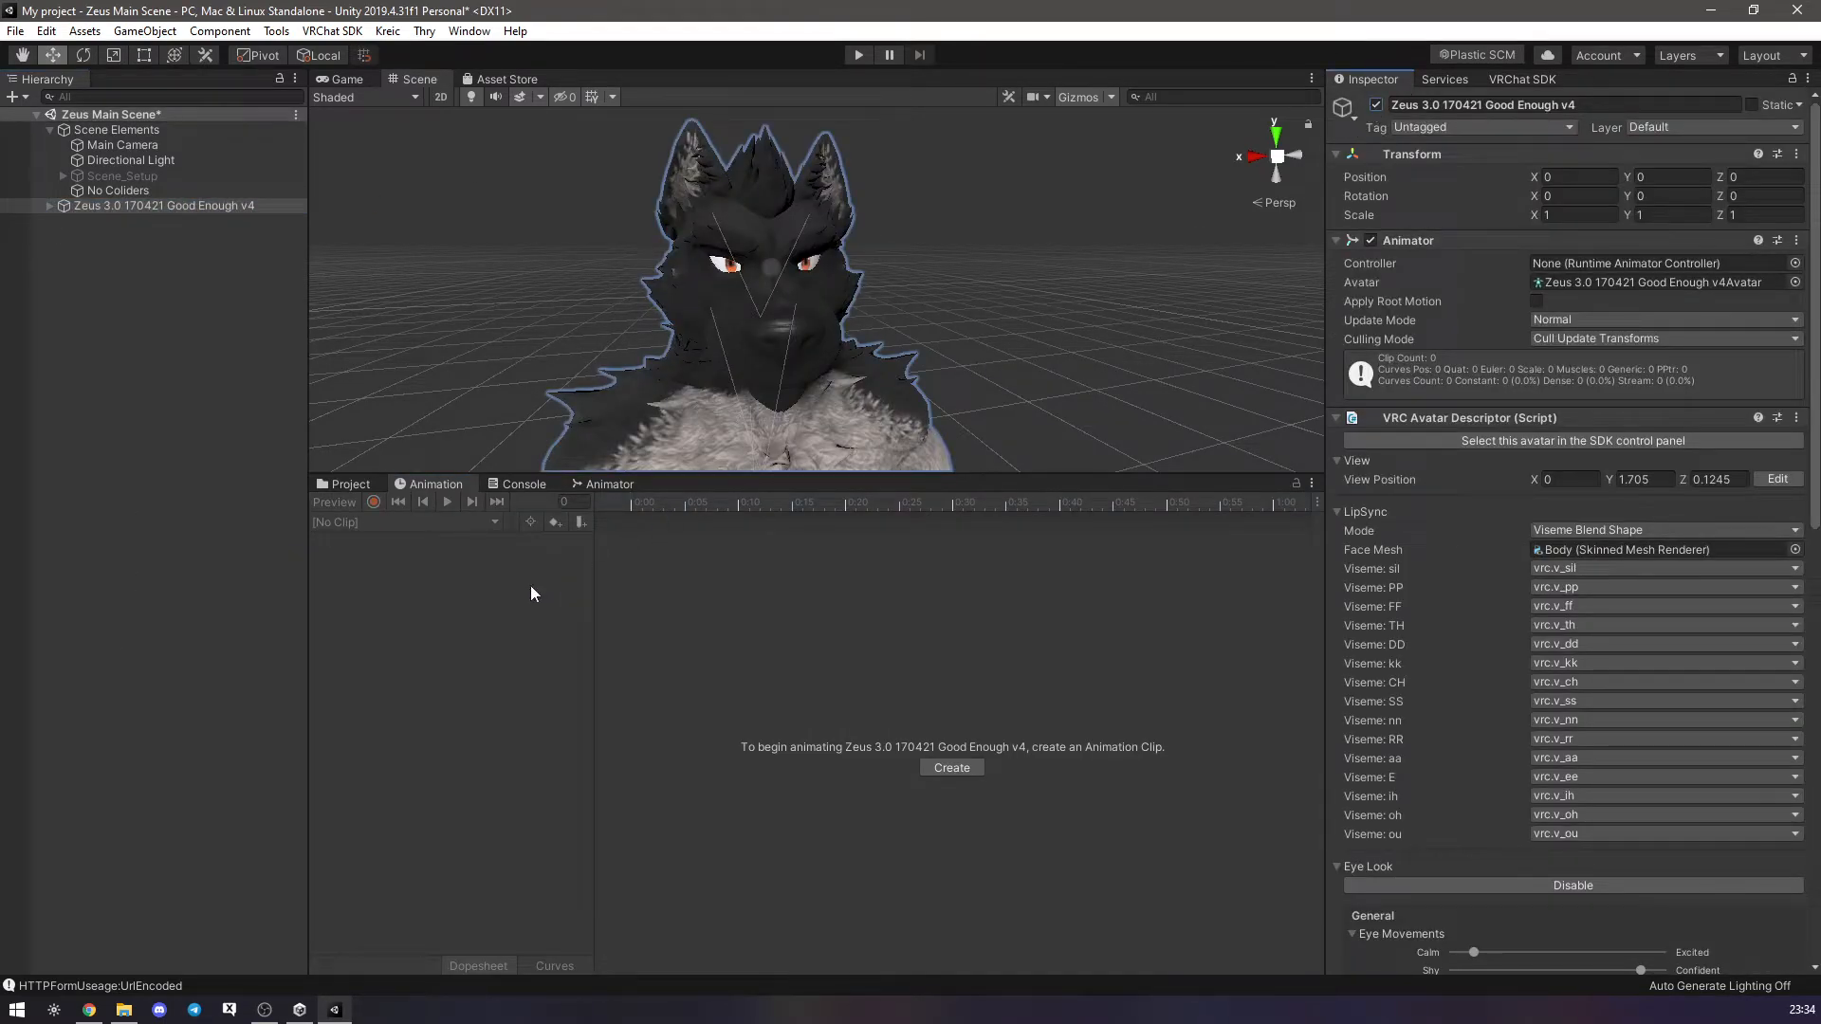
Dock the Animator with its Glasses layer beside the Asset Store tab and display the project's Animations folder.
scroll(643, 334, "down", 5)
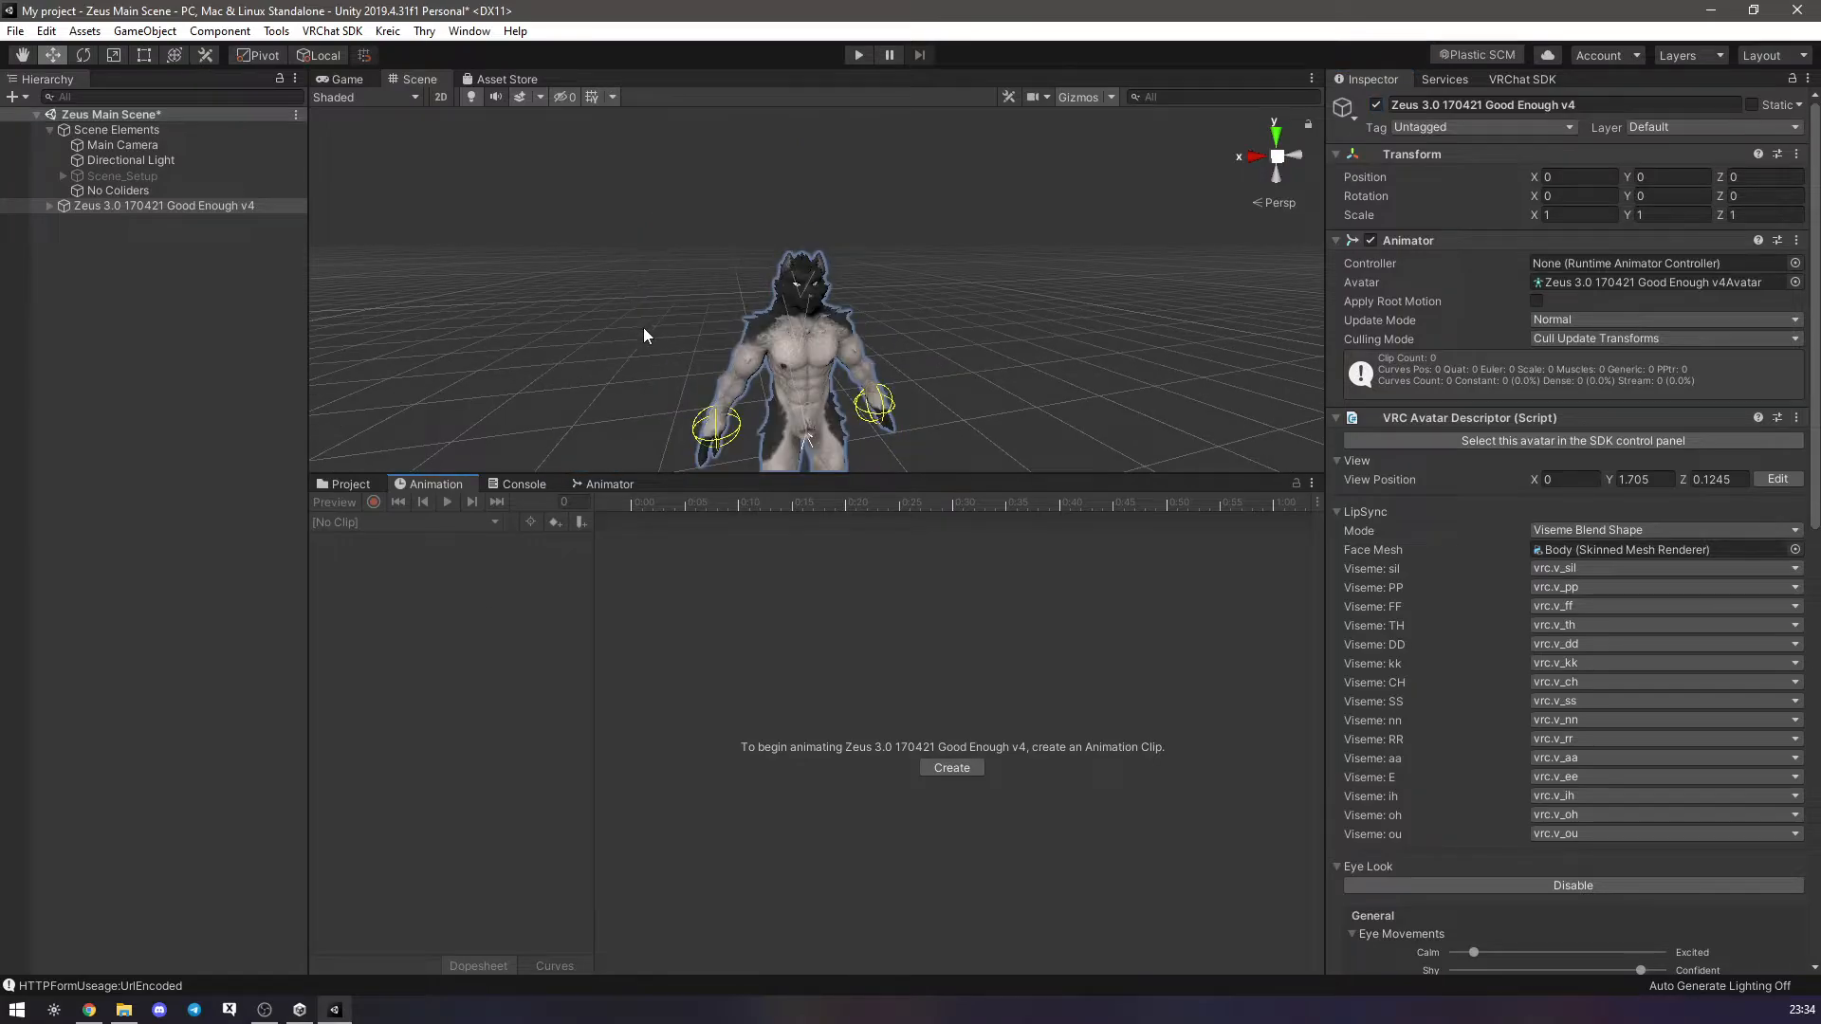
left_click(611, 485)
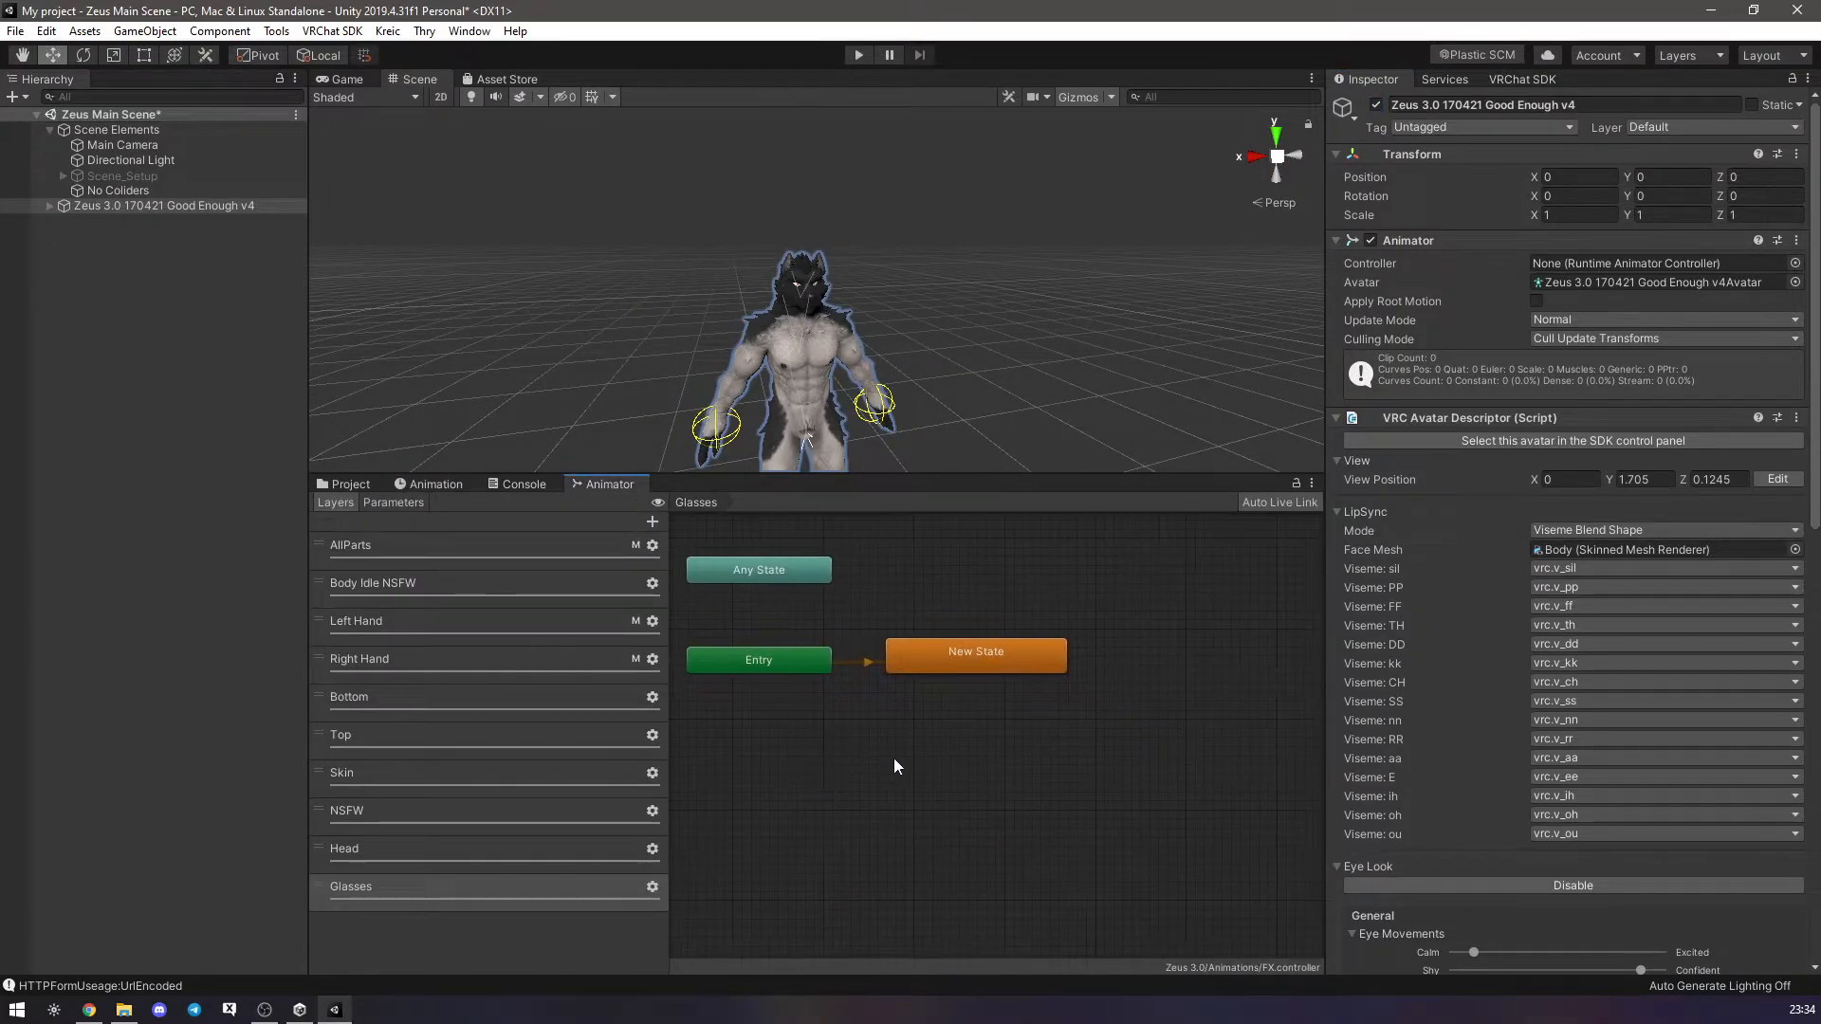
left_click(952, 736)
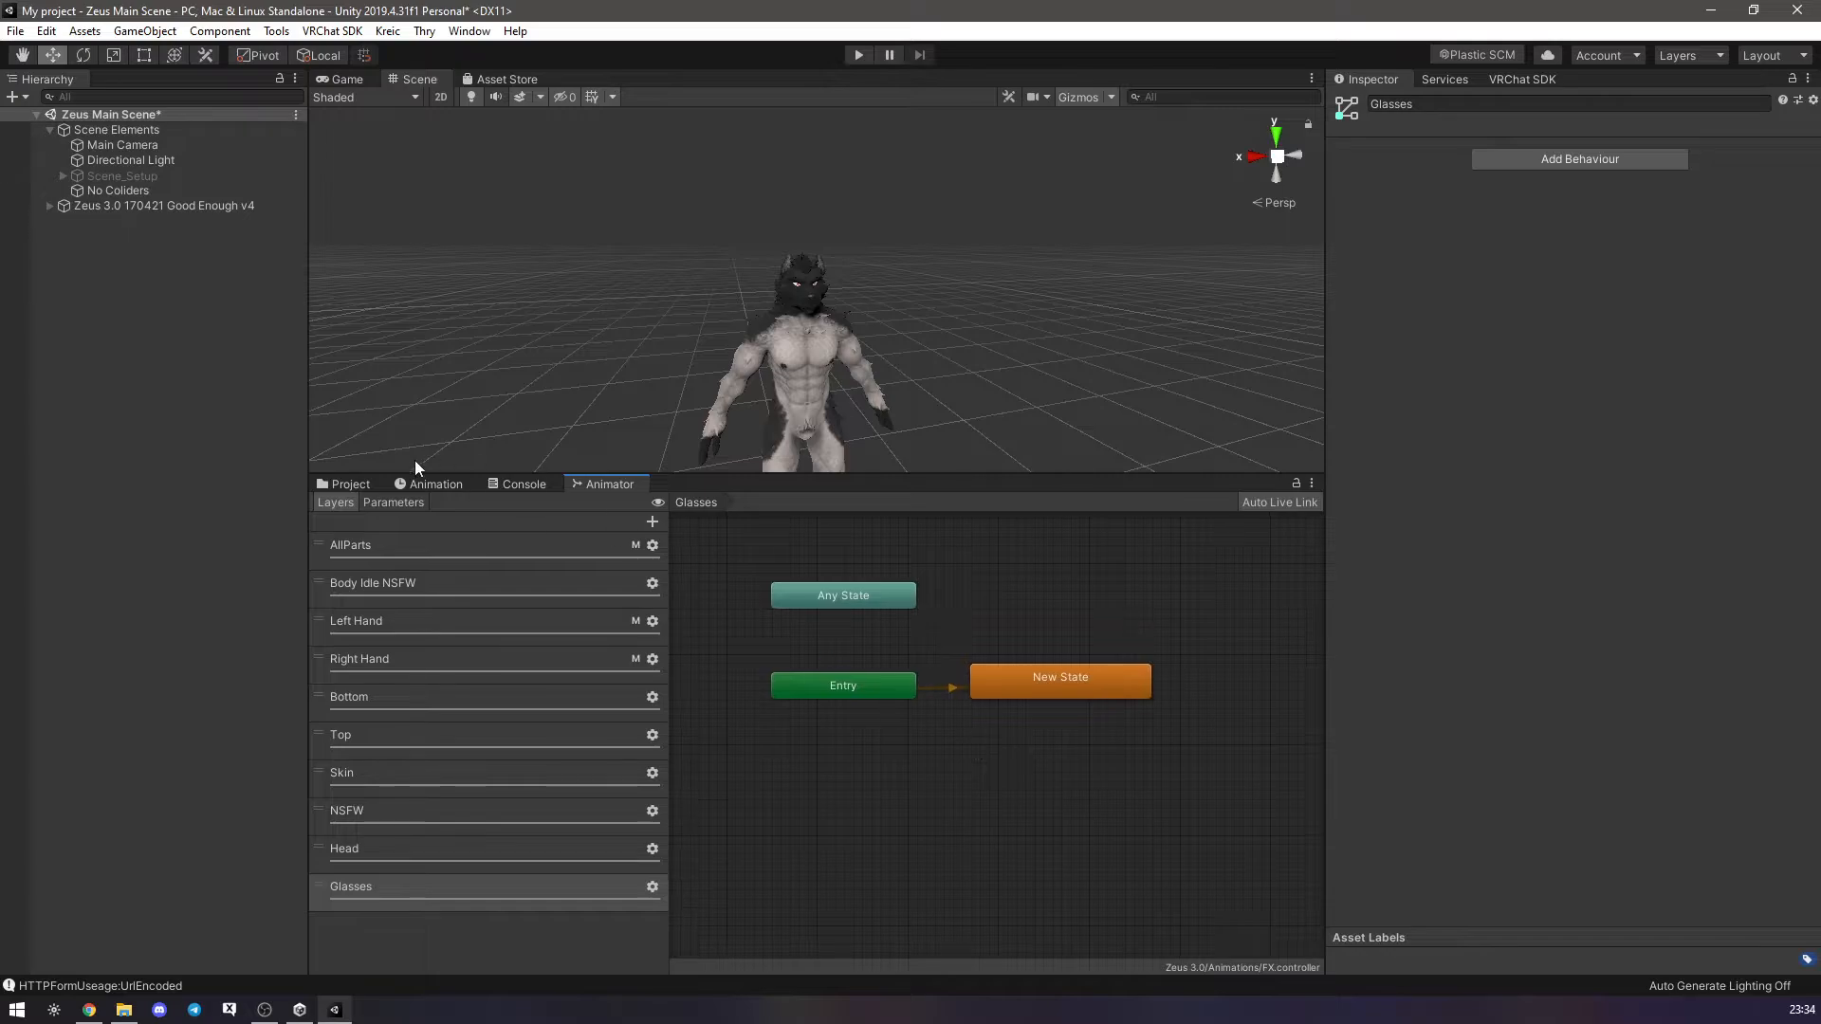
left_click_drag(616, 483, 662, 90)
left_click(348, 486)
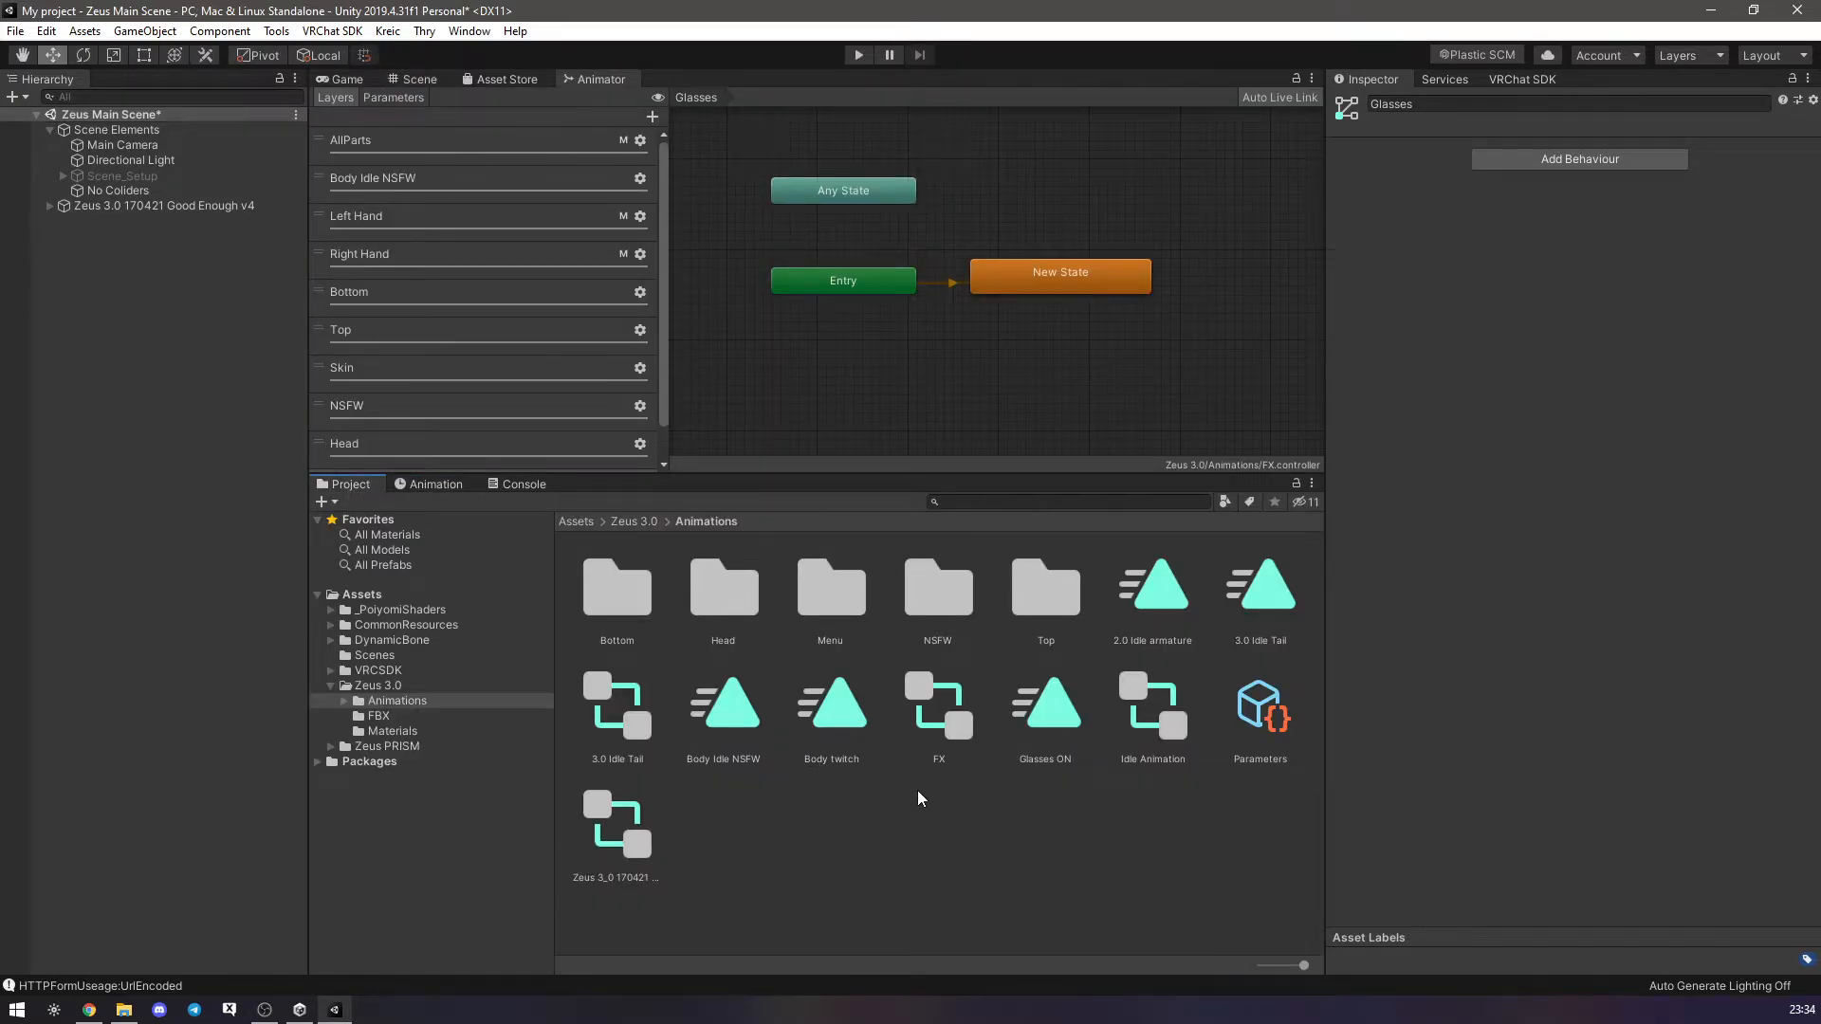
Add the Glasses ON clip to the Glasses layer as a state below New State, docking the Animator back beside the Console.
left_click_drag(1015, 716, 1018, 342)
left_click_drag(605, 85, 668, 481)
left_click_drag(936, 706, 972, 744)
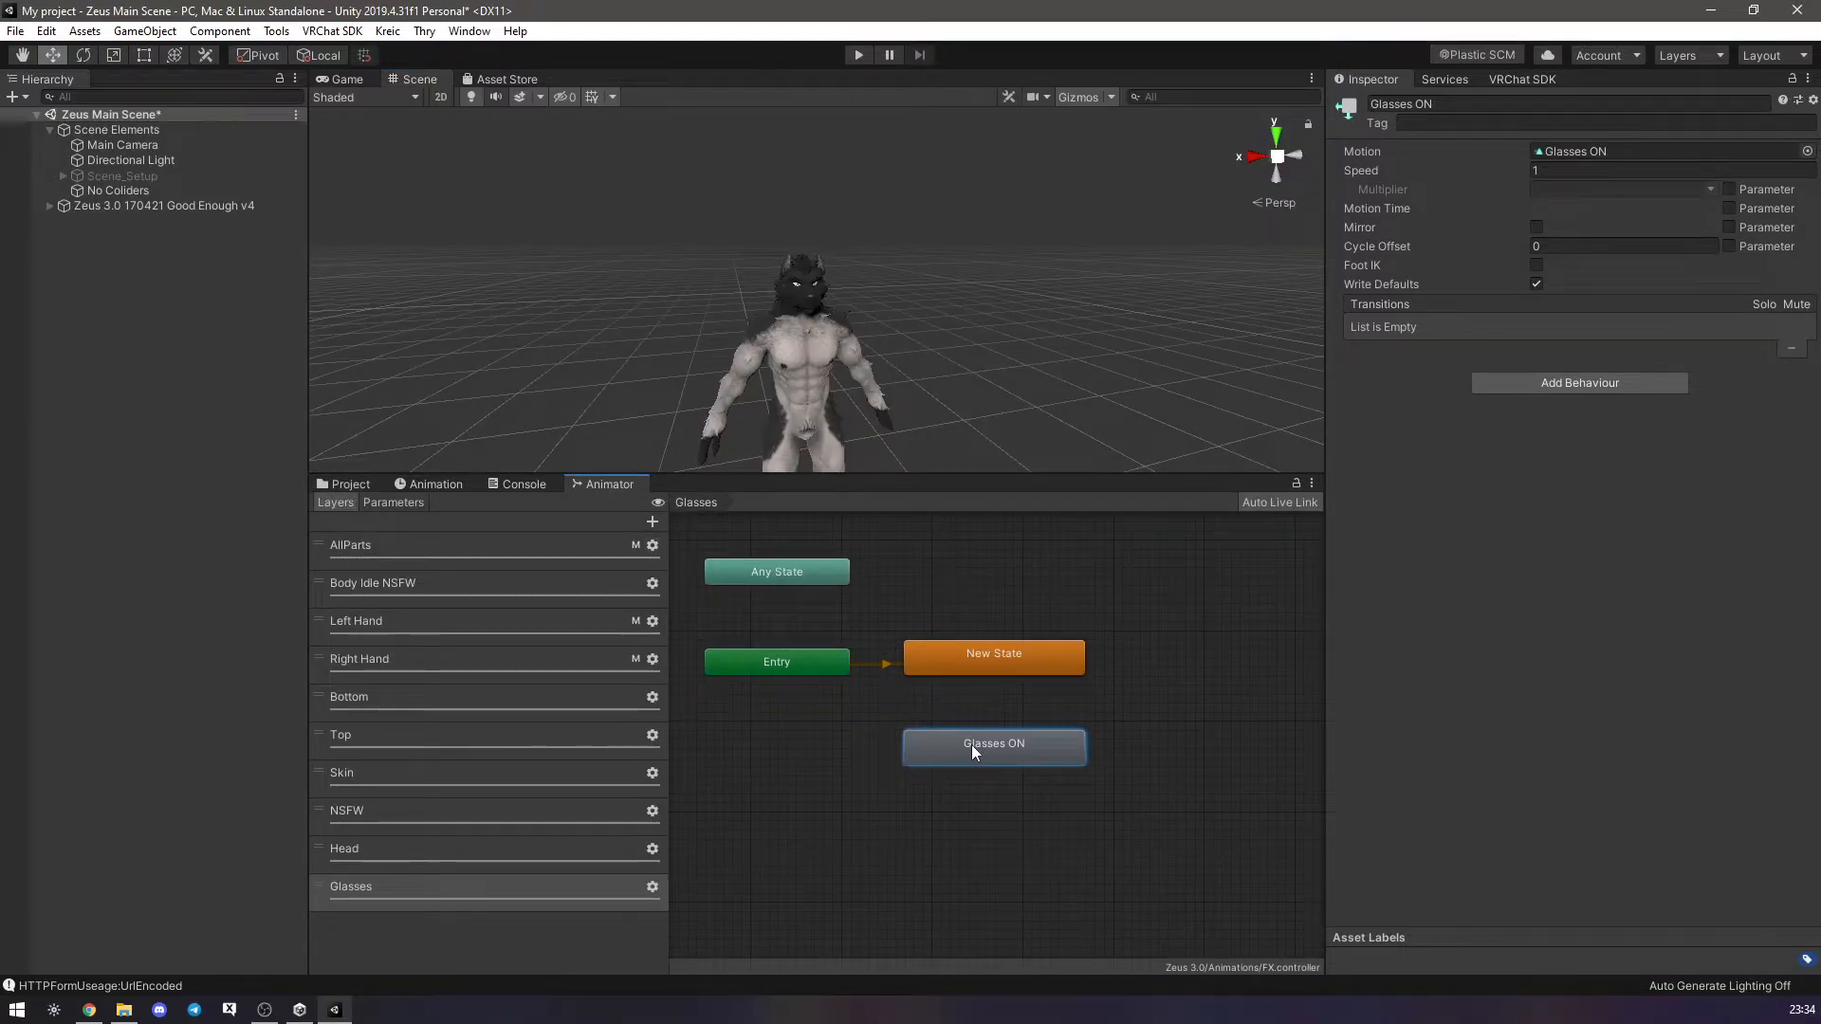
Make a transition from New State to Glasses ON with the condition Glasses set to true.
right_click(971, 657)
left_click(986, 670)
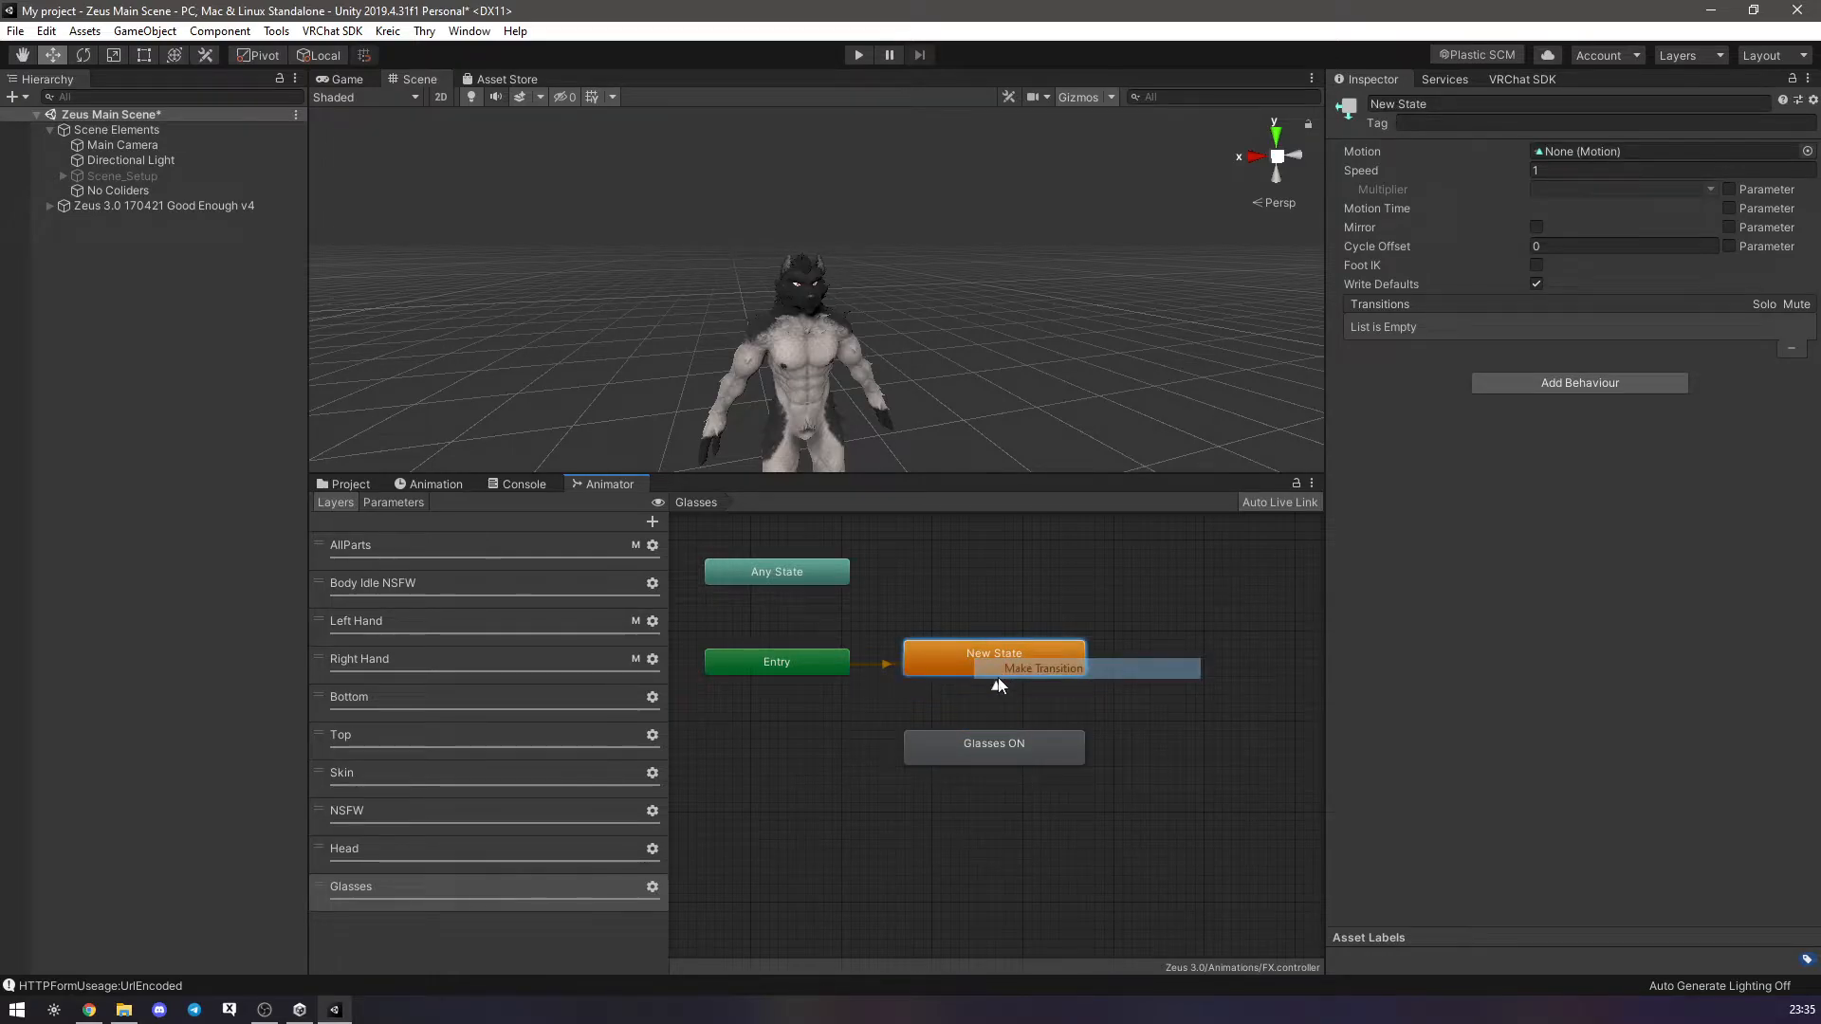
left_click(982, 743)
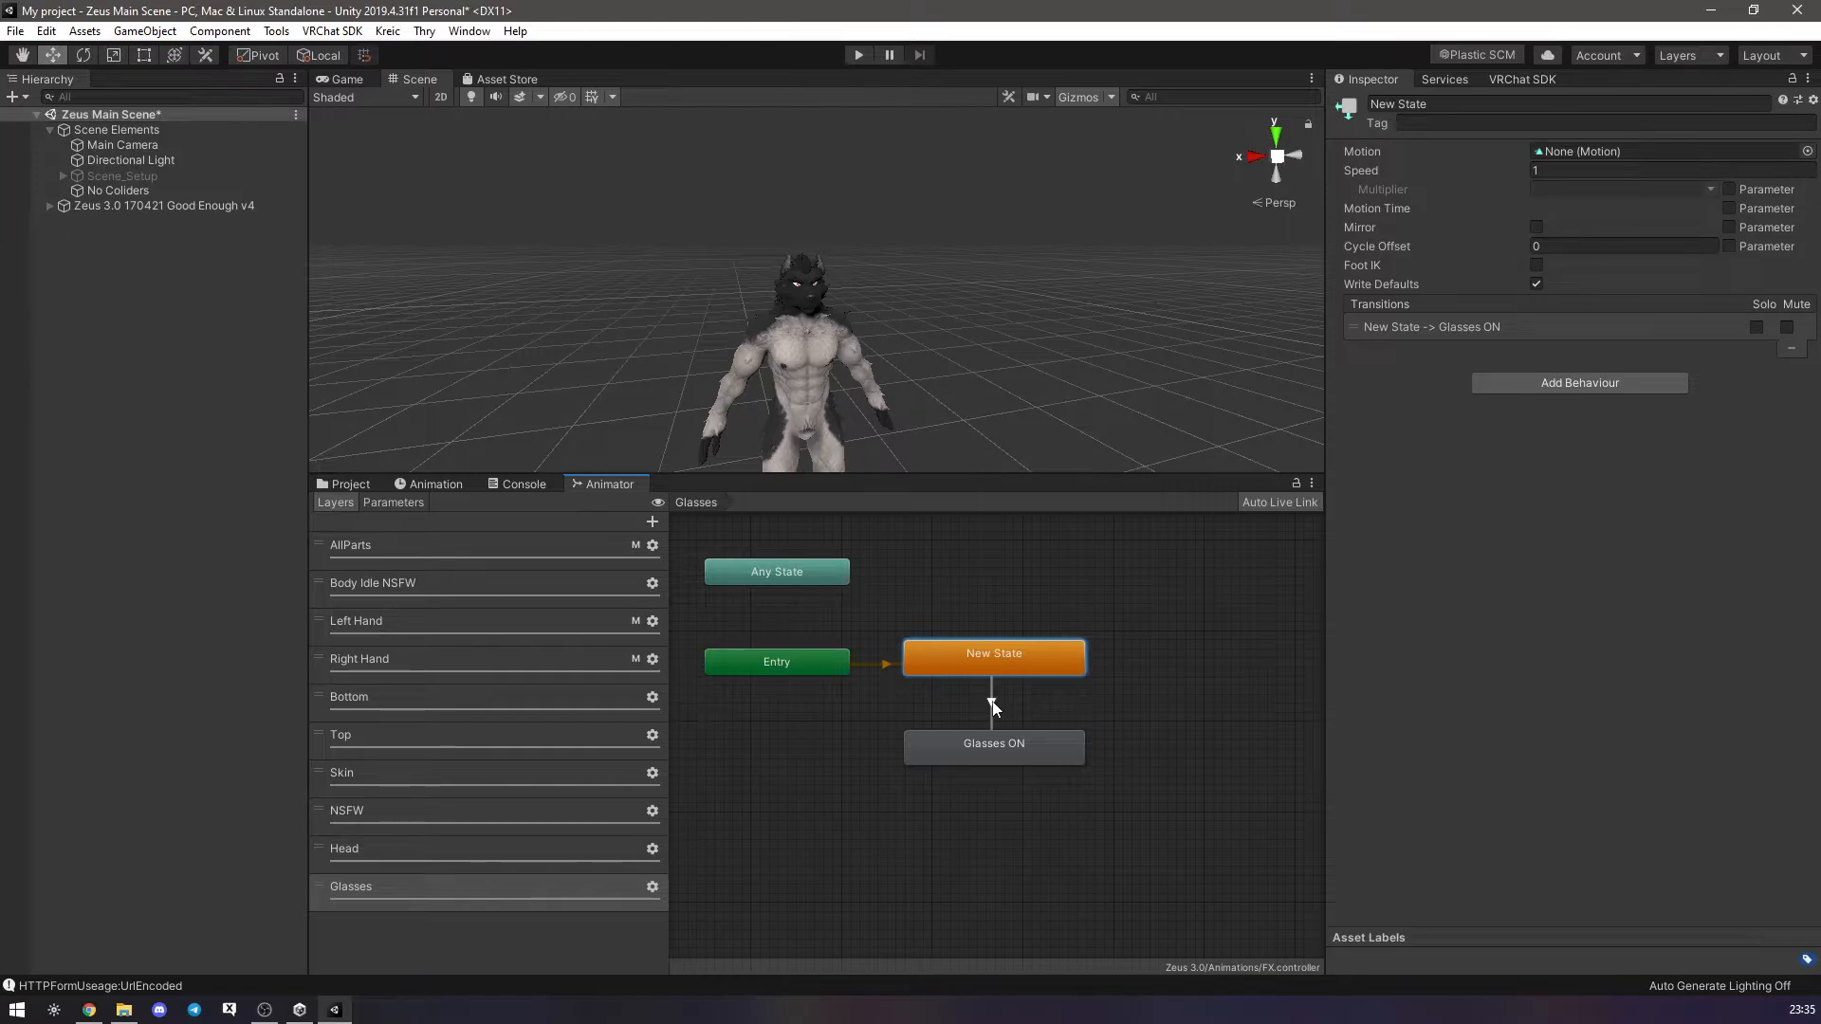
left_click(992, 703)
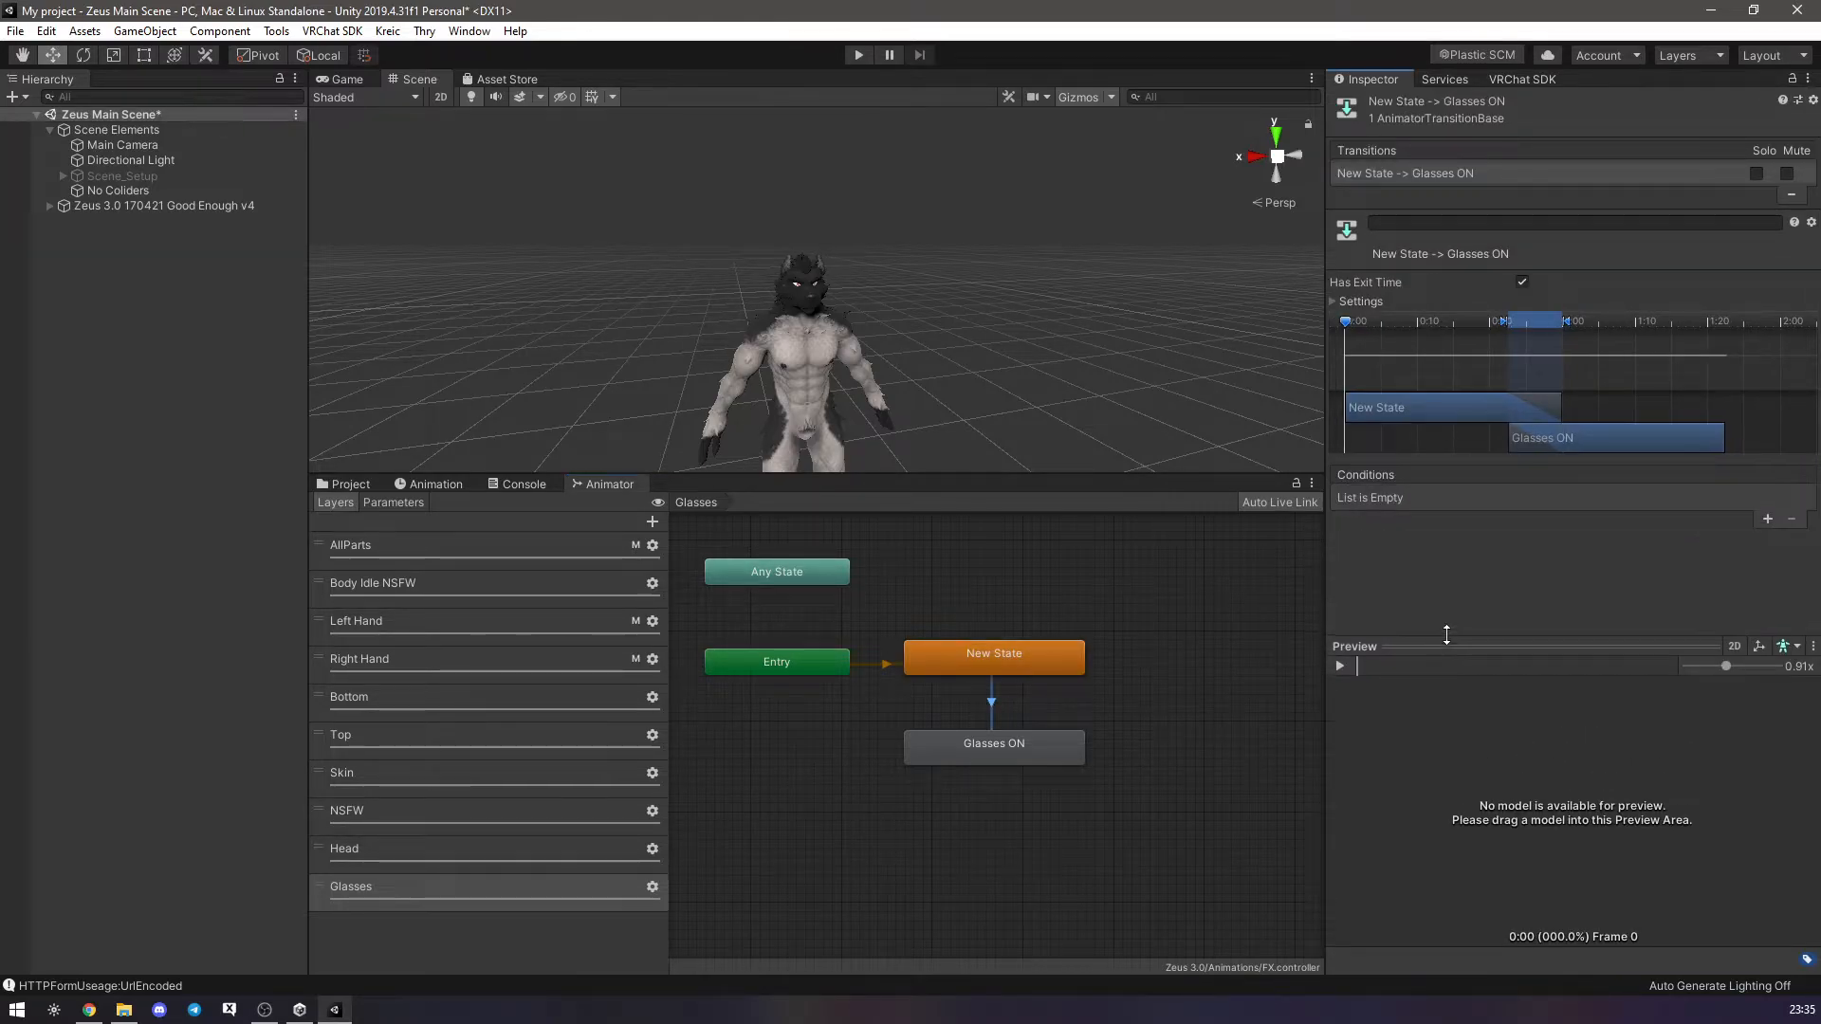
left_click(1766, 519)
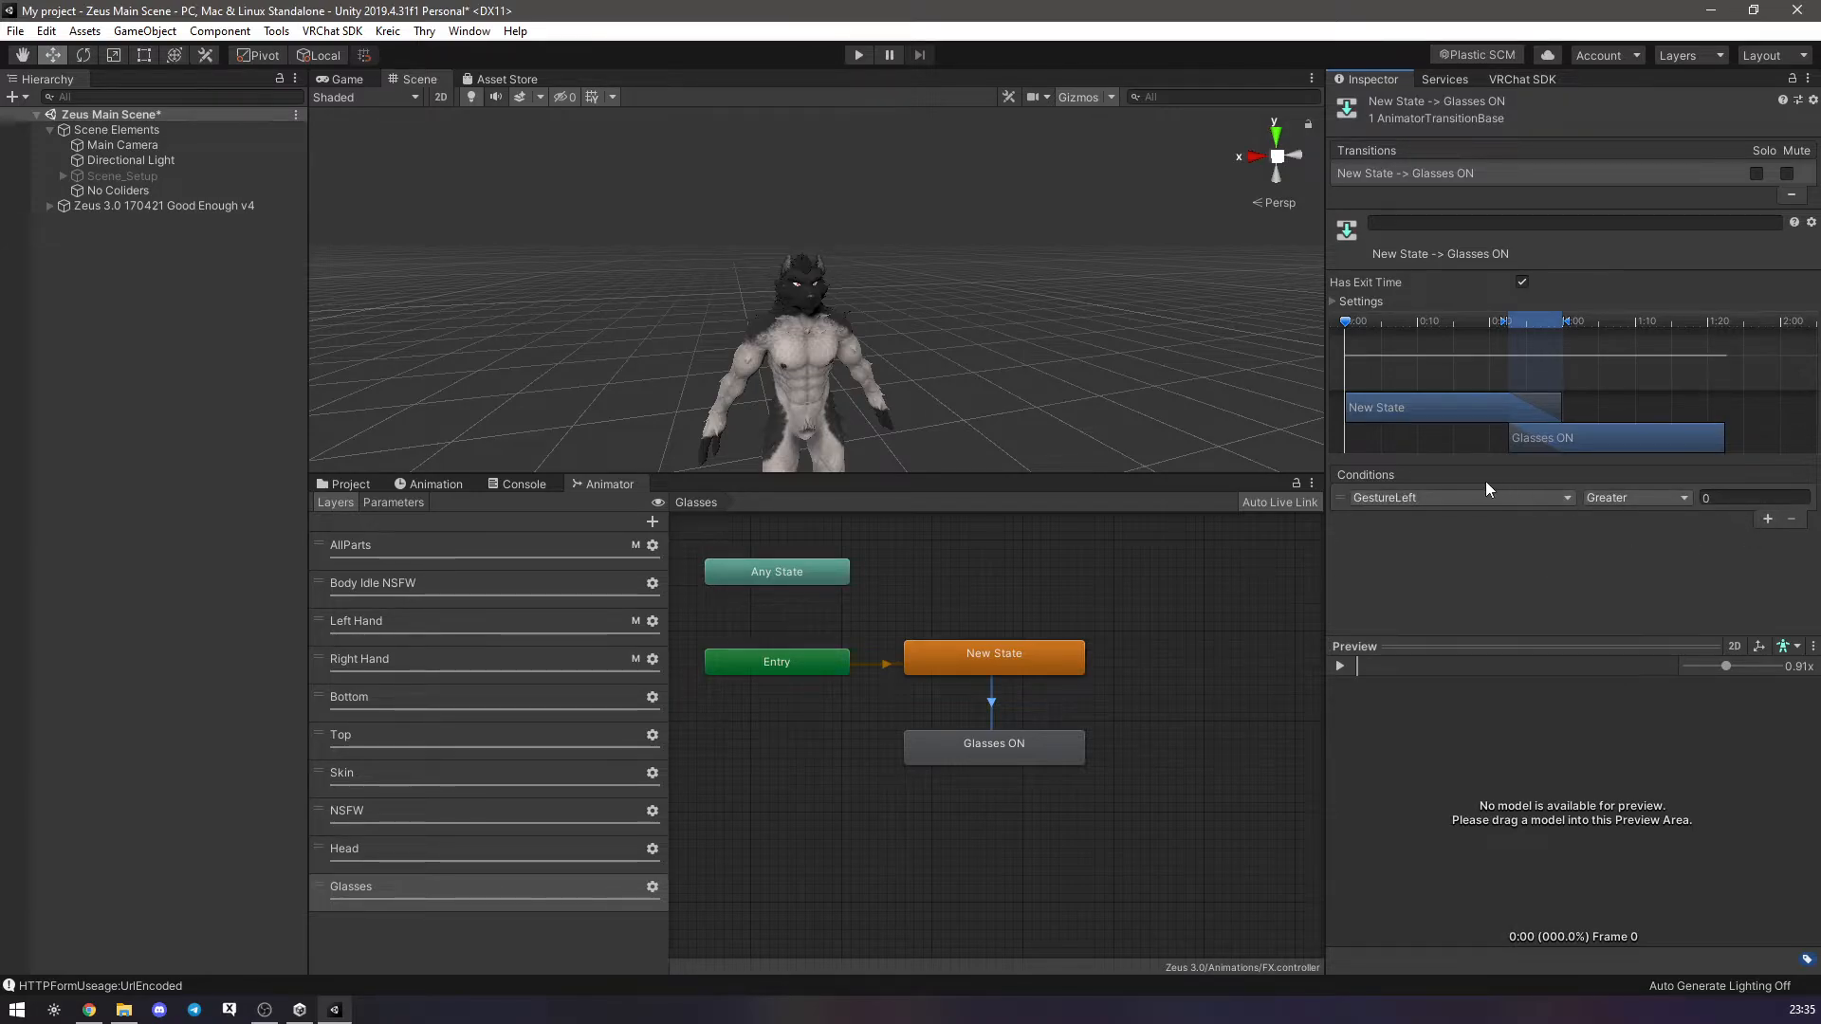
left_click(1461, 497)
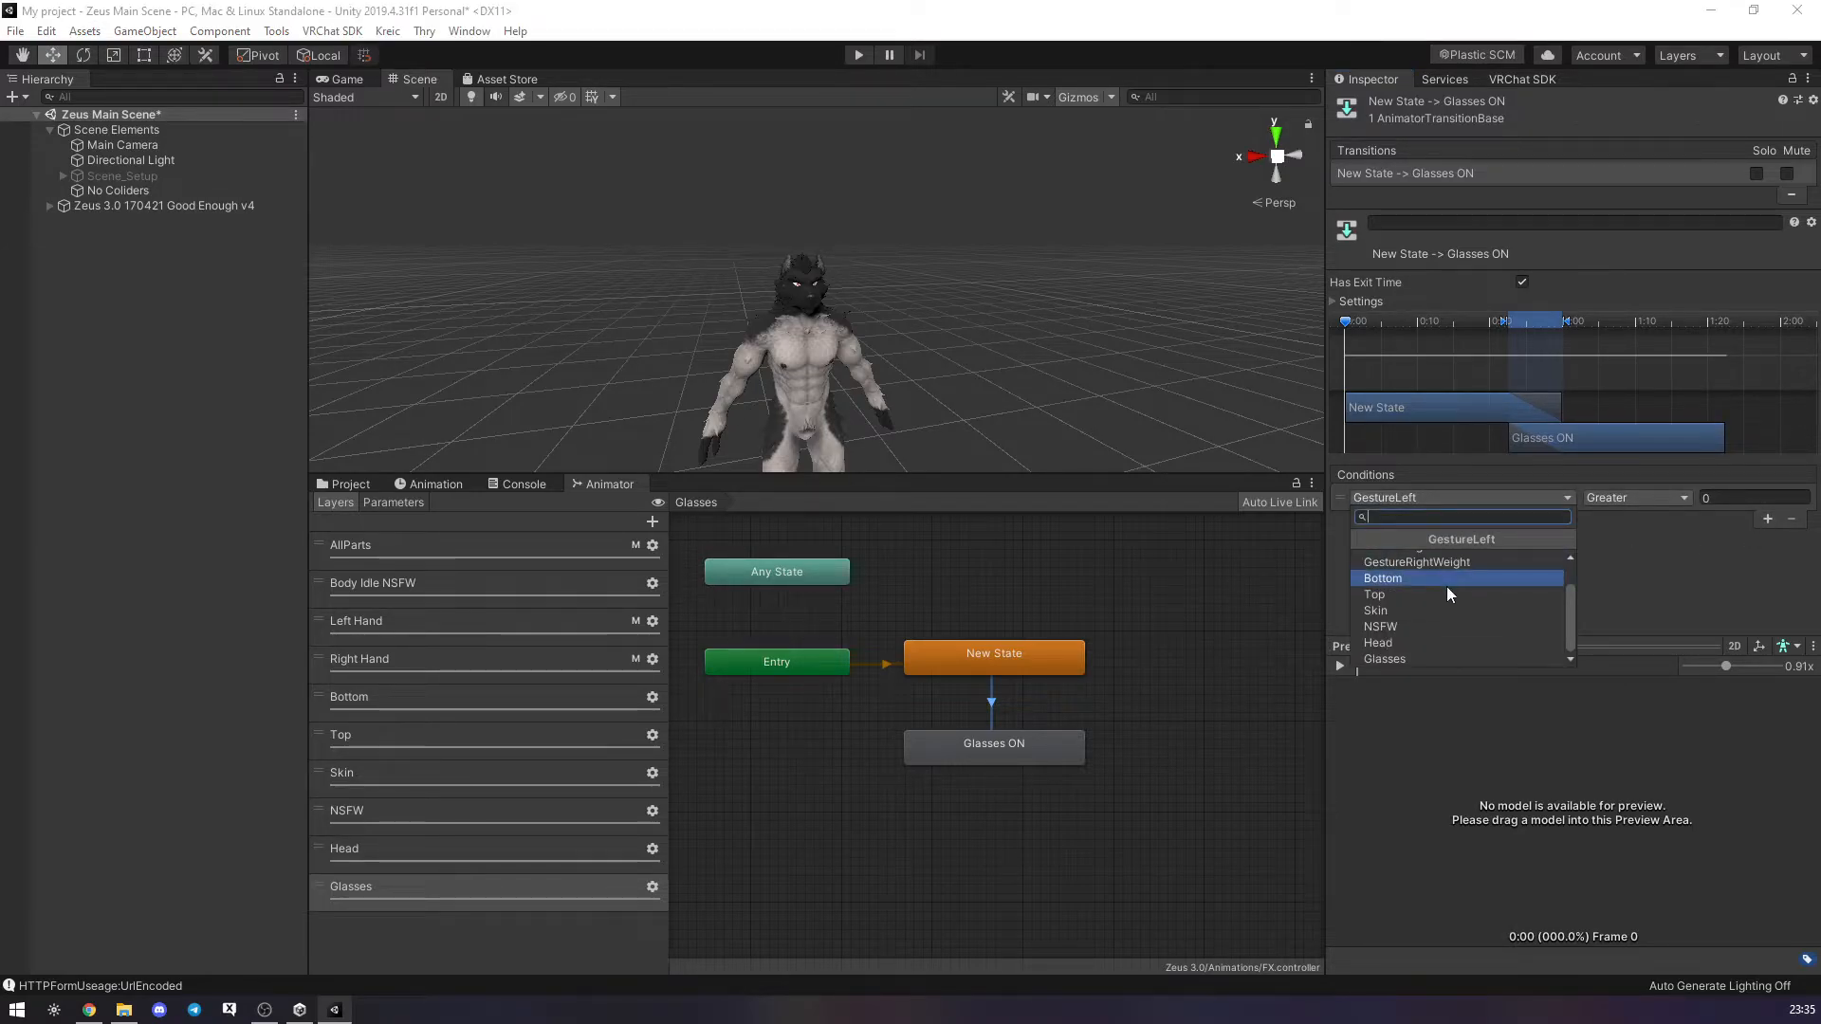
left_click(1421, 656)
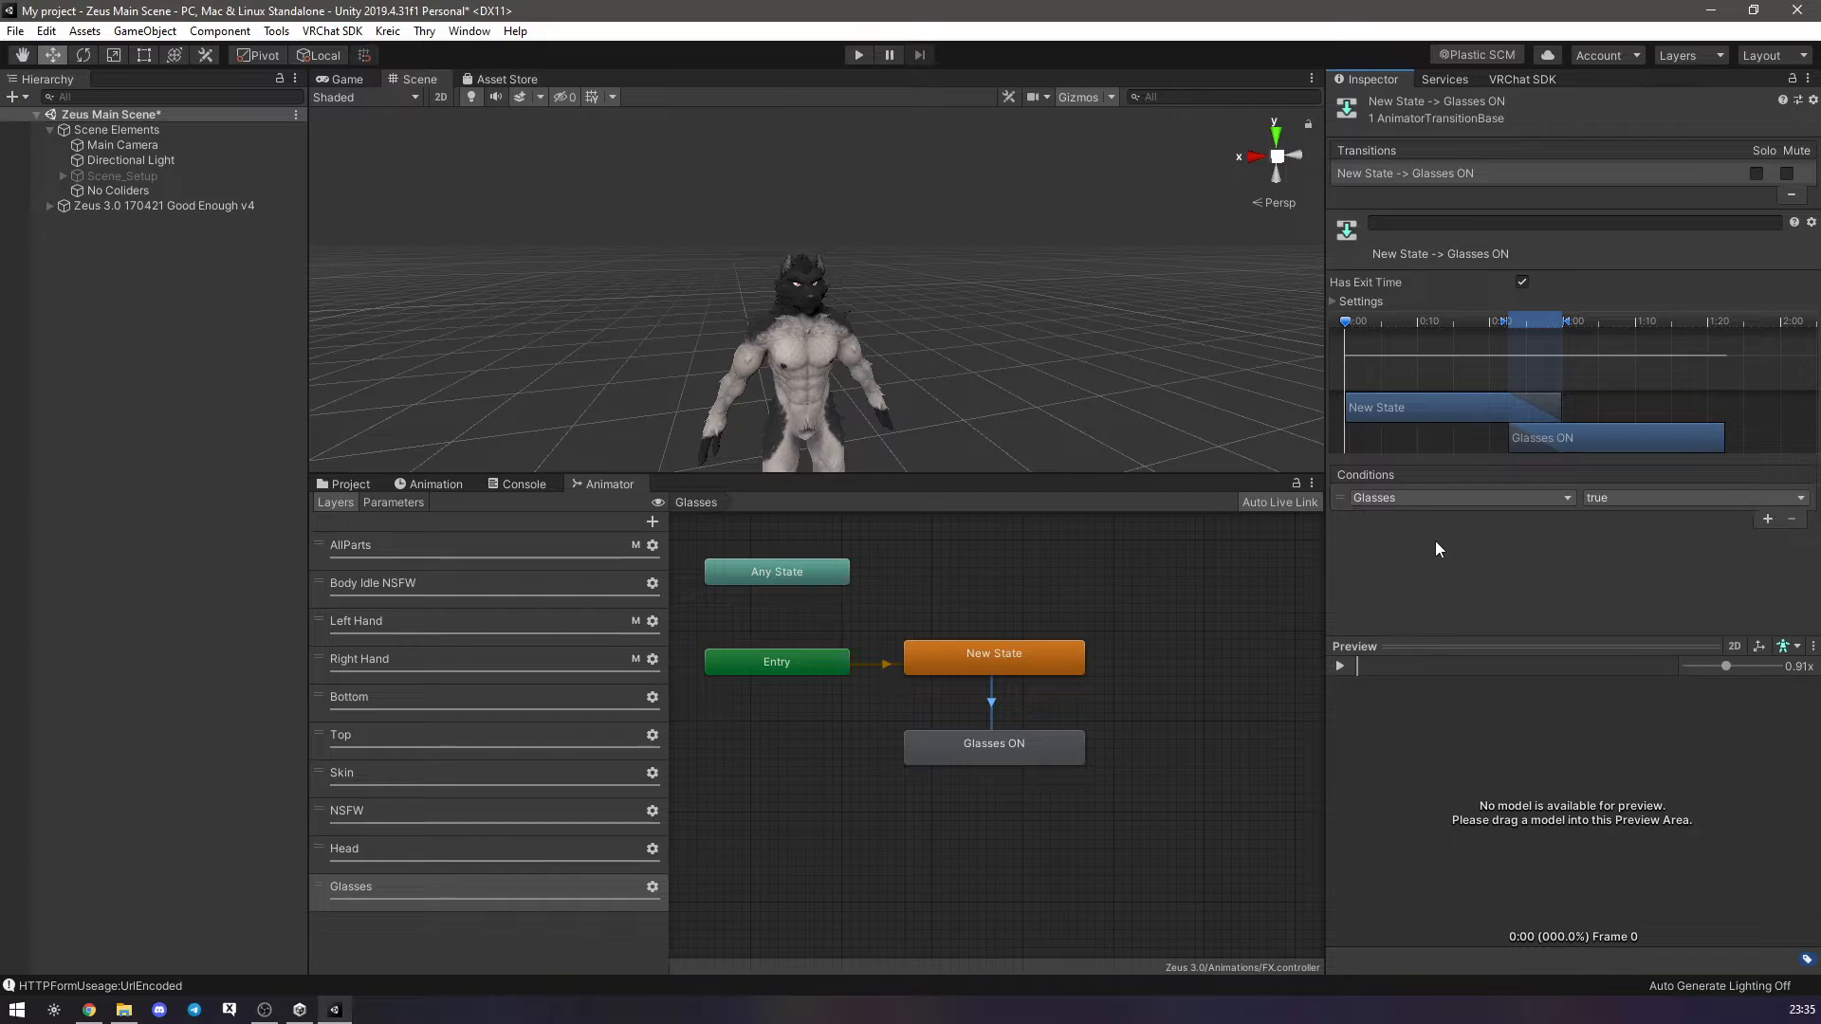
Make a return transition from the Glasses ON state to New State.
left_click(983, 747)
right_click(1054, 753)
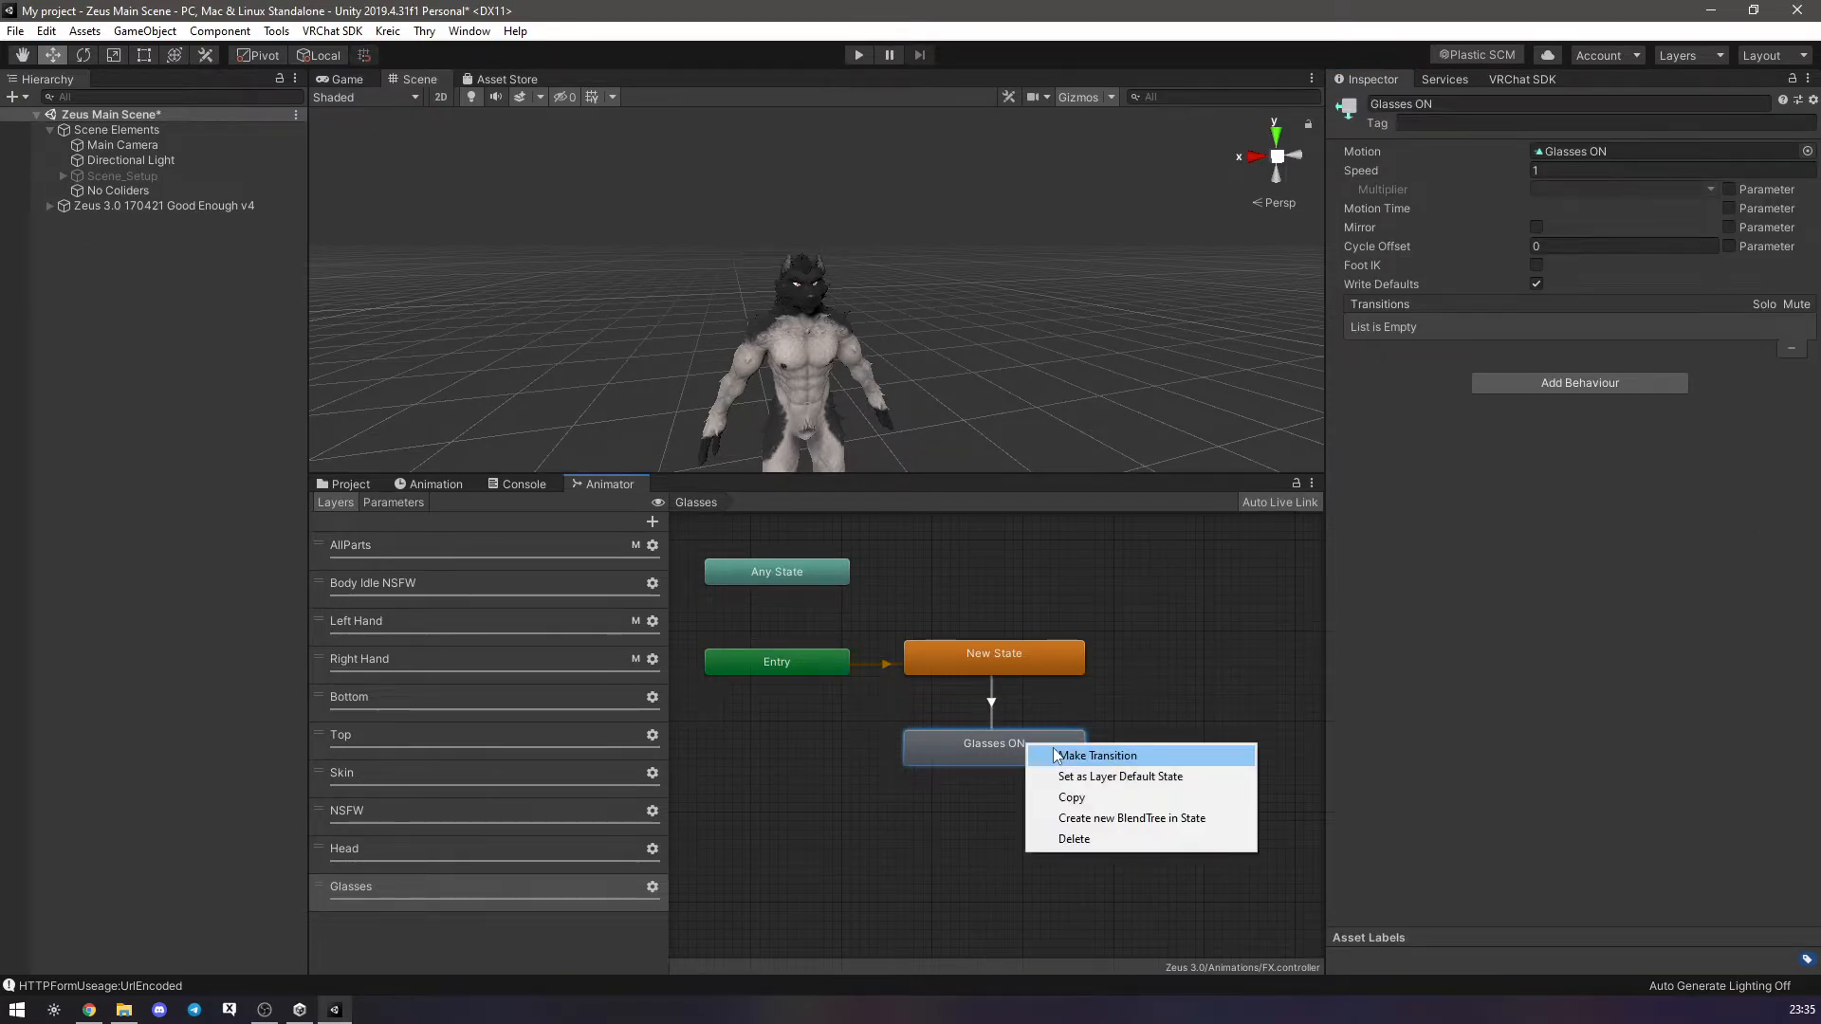
left_click(1097, 755)
left_click(1028, 664)
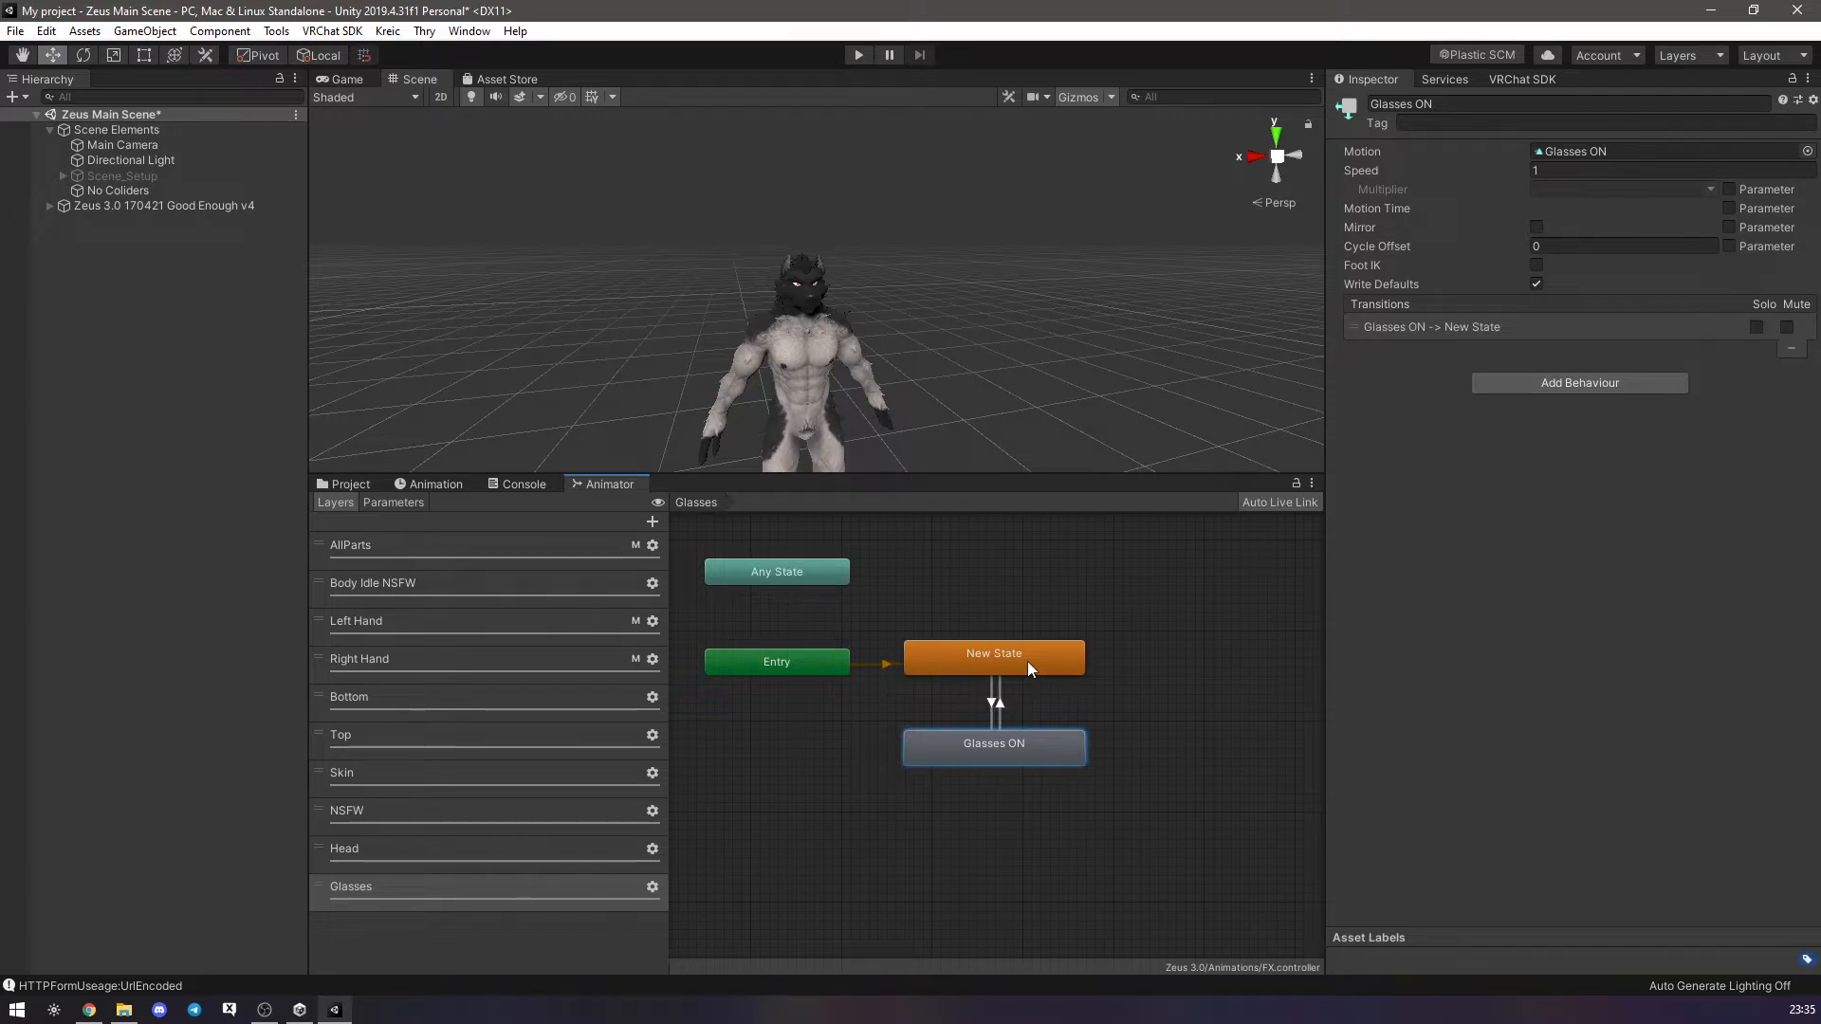
Give the Glasses ON to New State transition the condition Glasses set to false.
left_click(1001, 703)
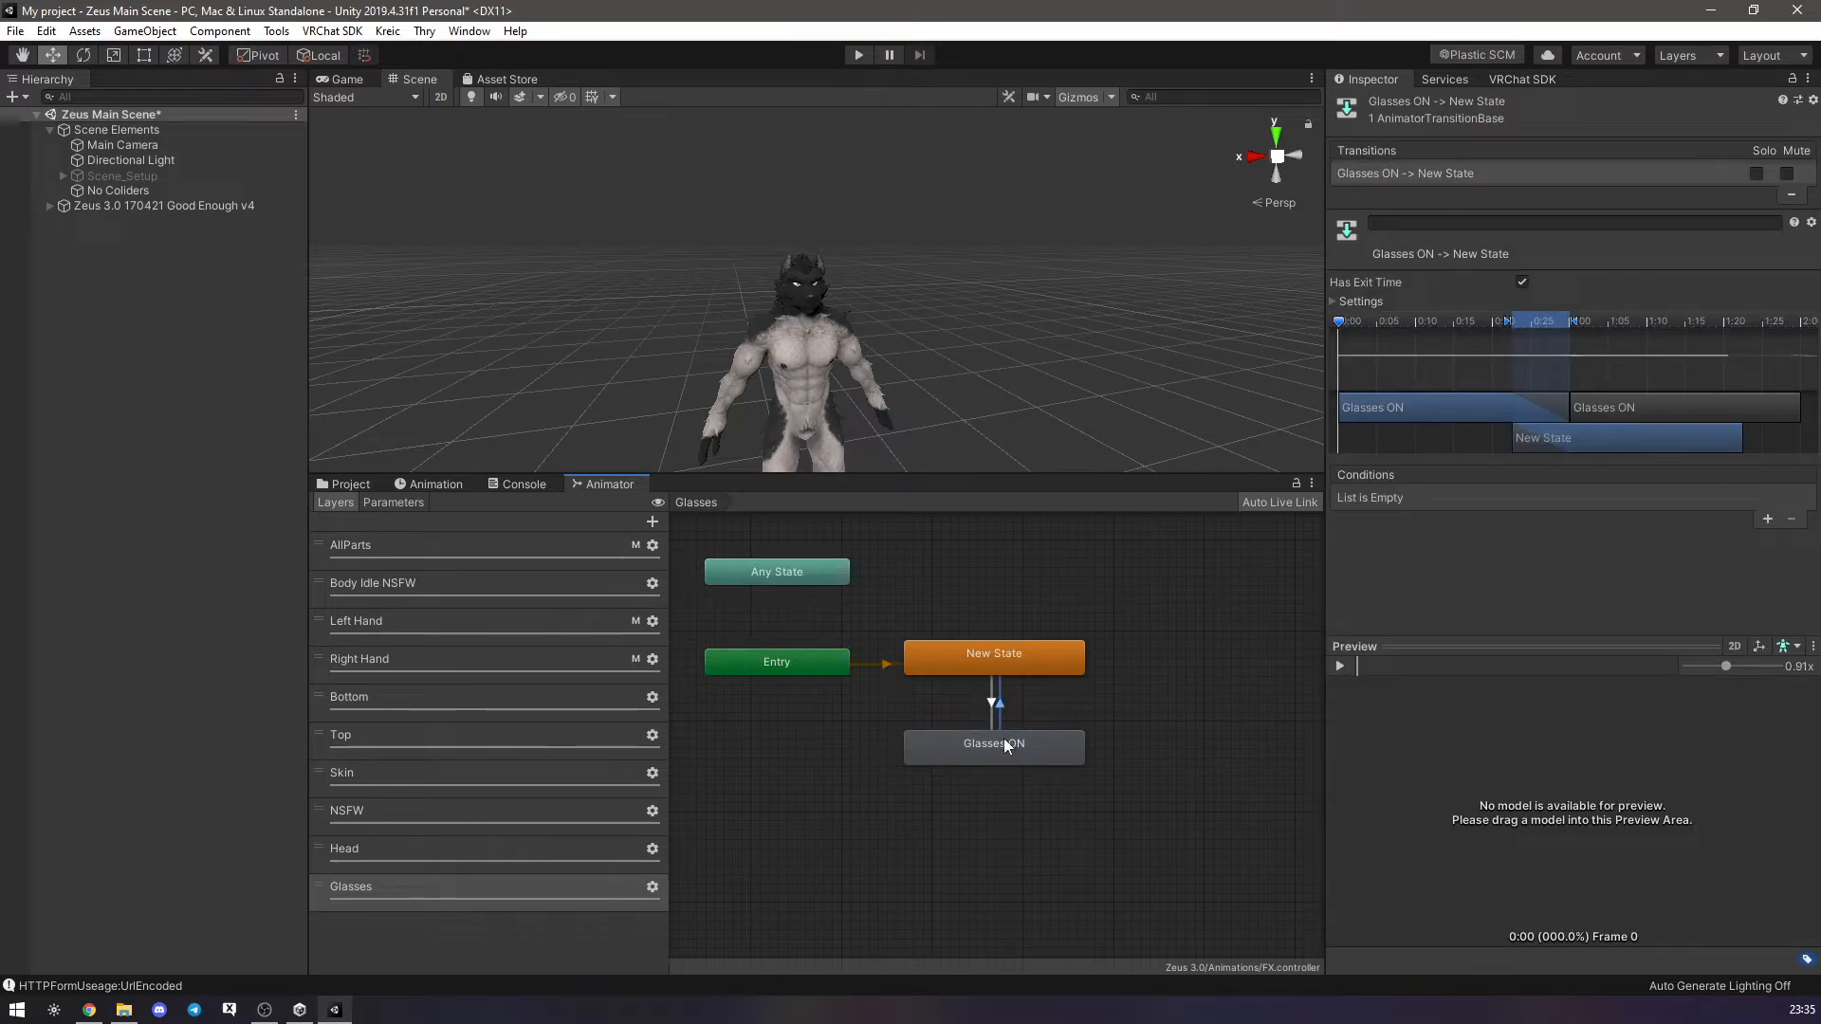
left_click(1766, 519)
left_click(1466, 500)
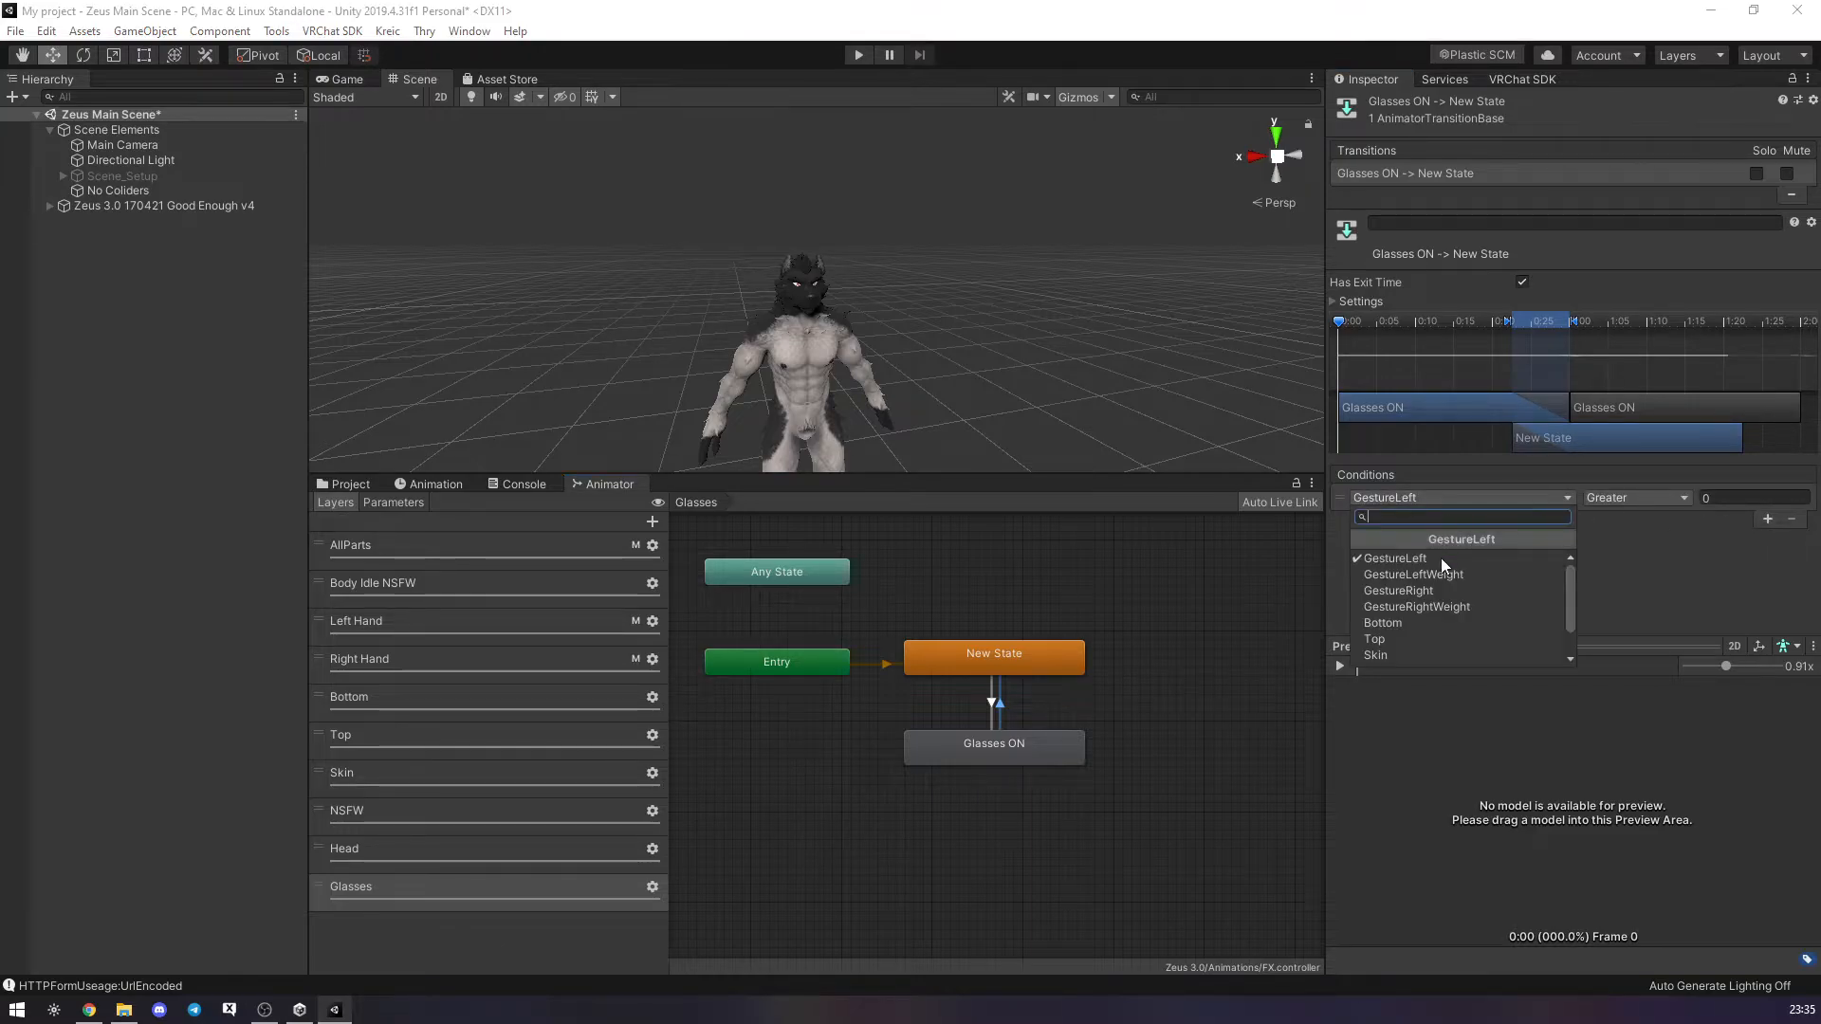
scroll(1438, 598, "down", 3)
left_click(1404, 658)
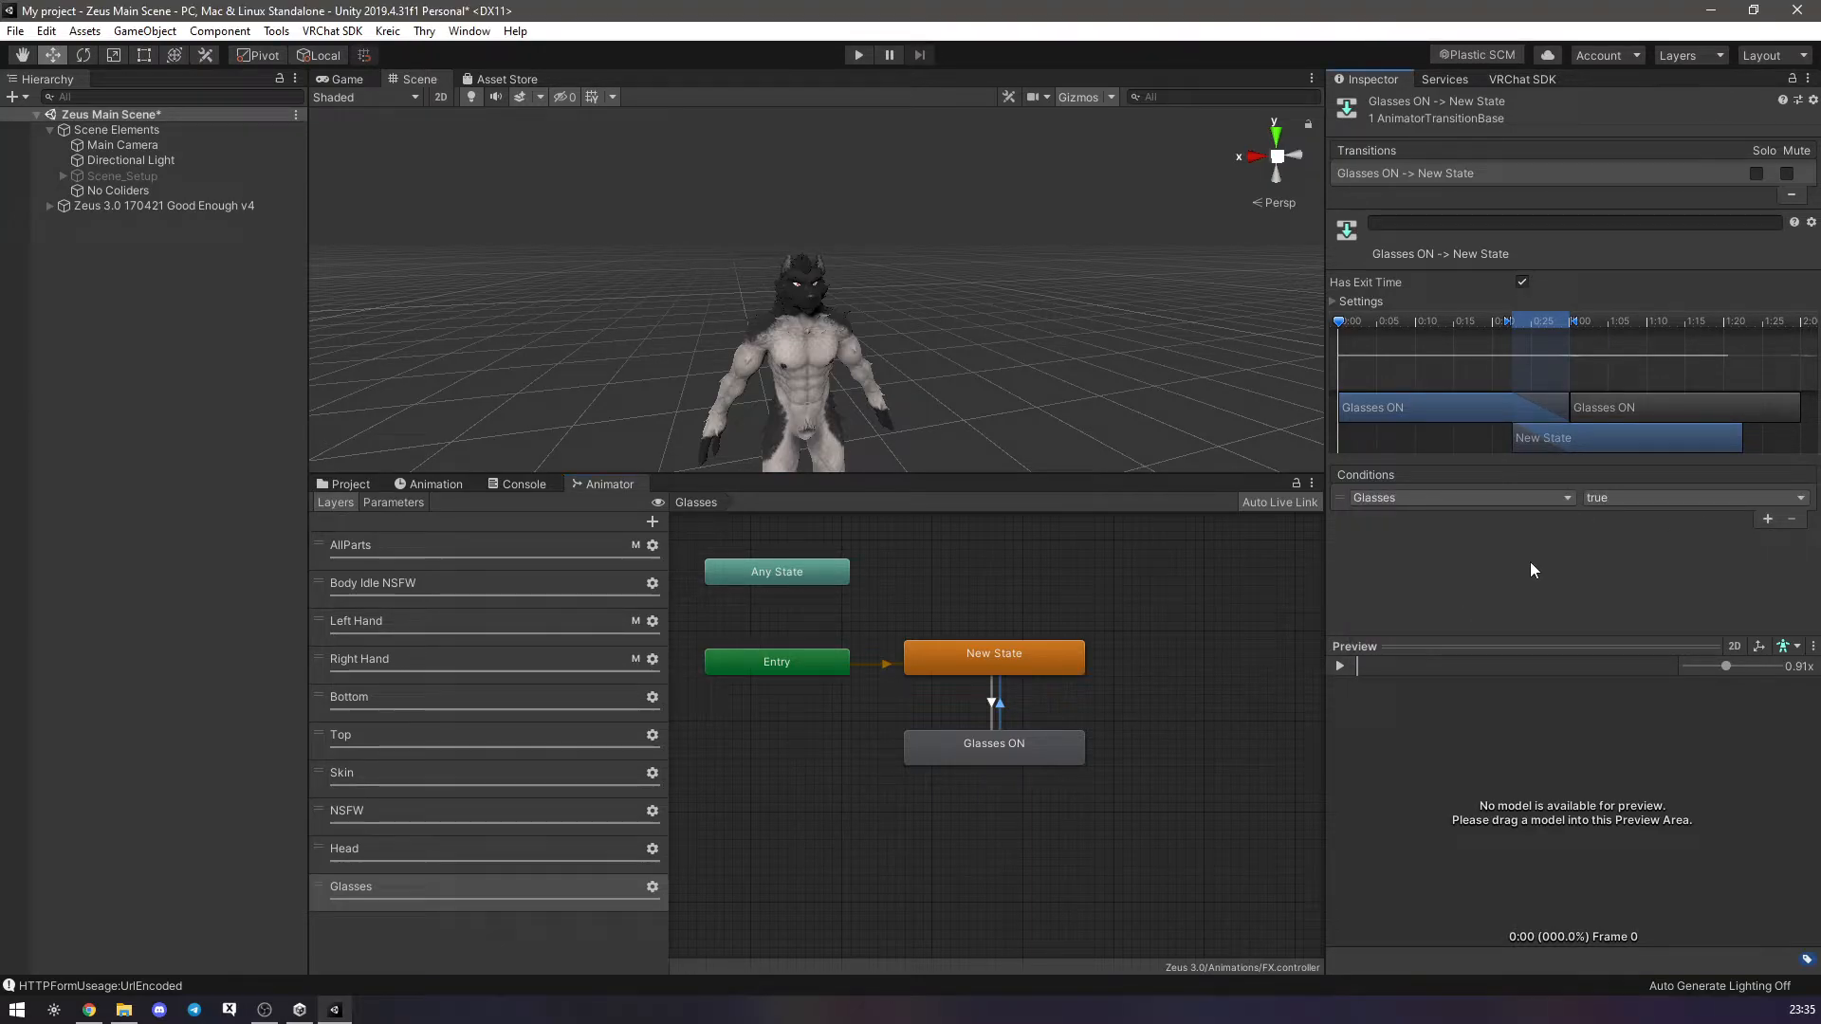
left_click(1625, 498)
left_click(1626, 545)
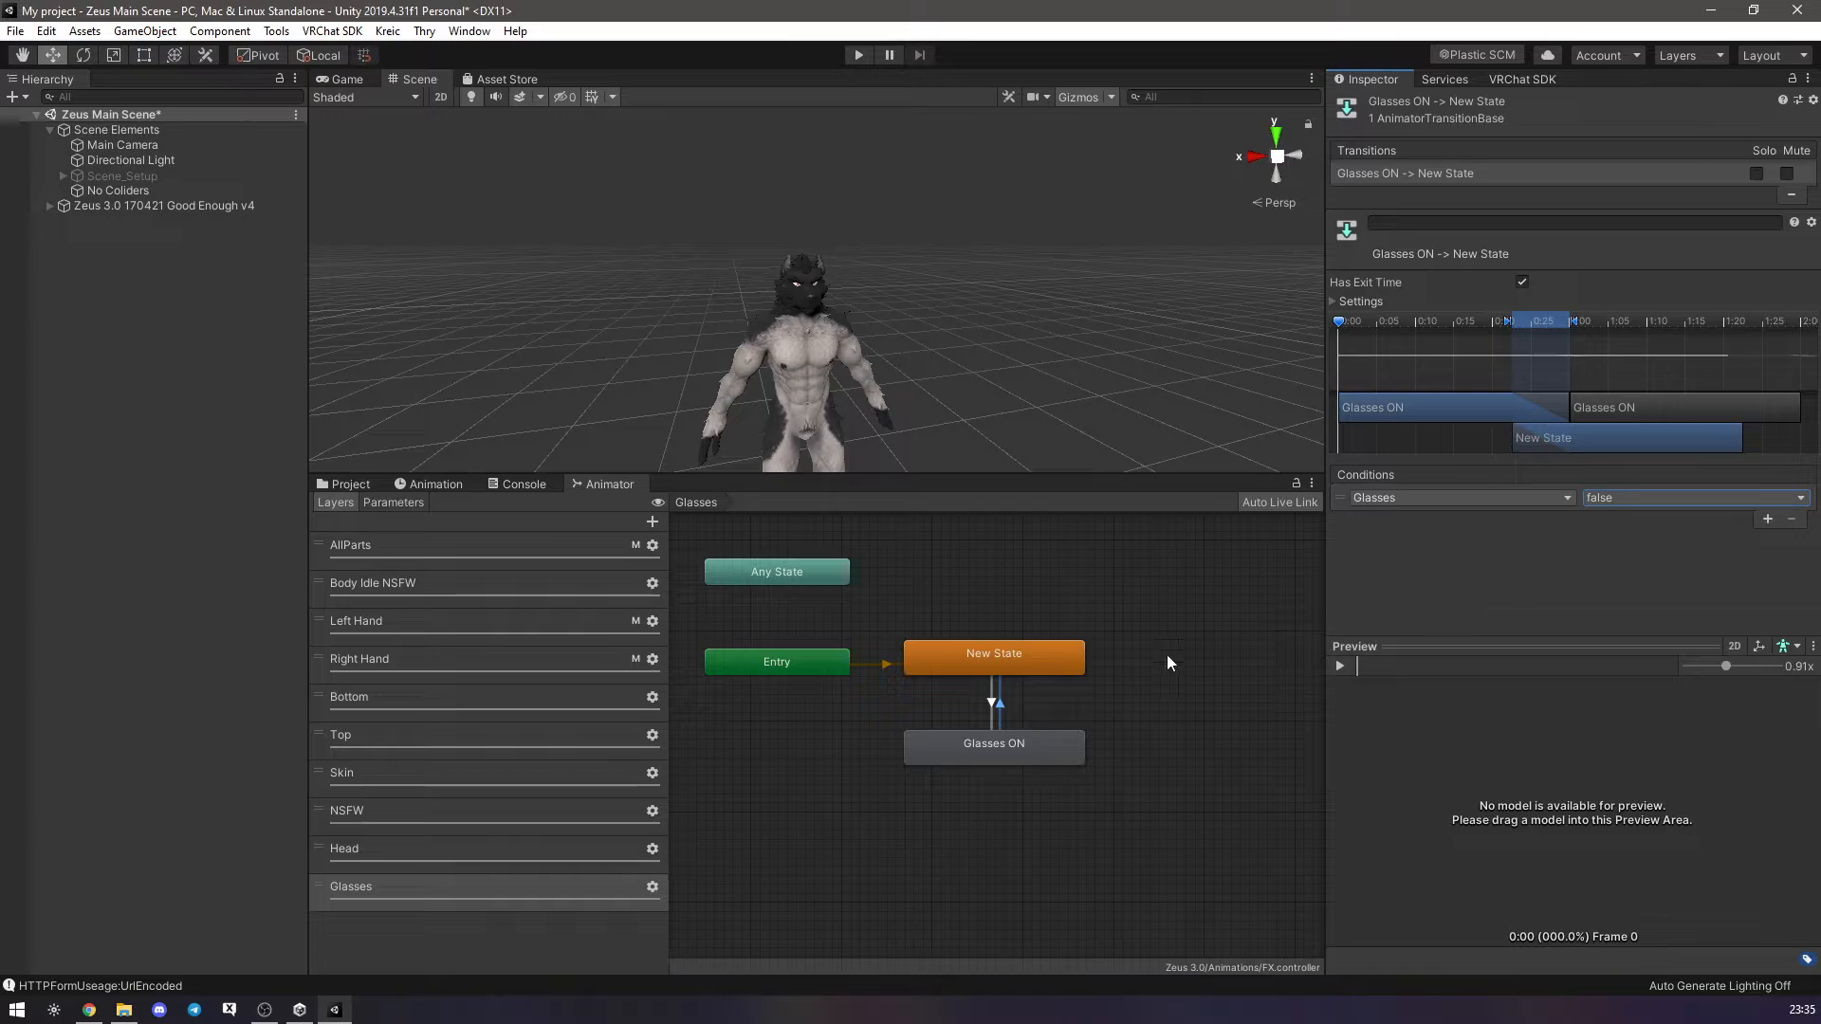
left_click(1055, 692)
middle_click_drag(902, 554, 1034, 612)
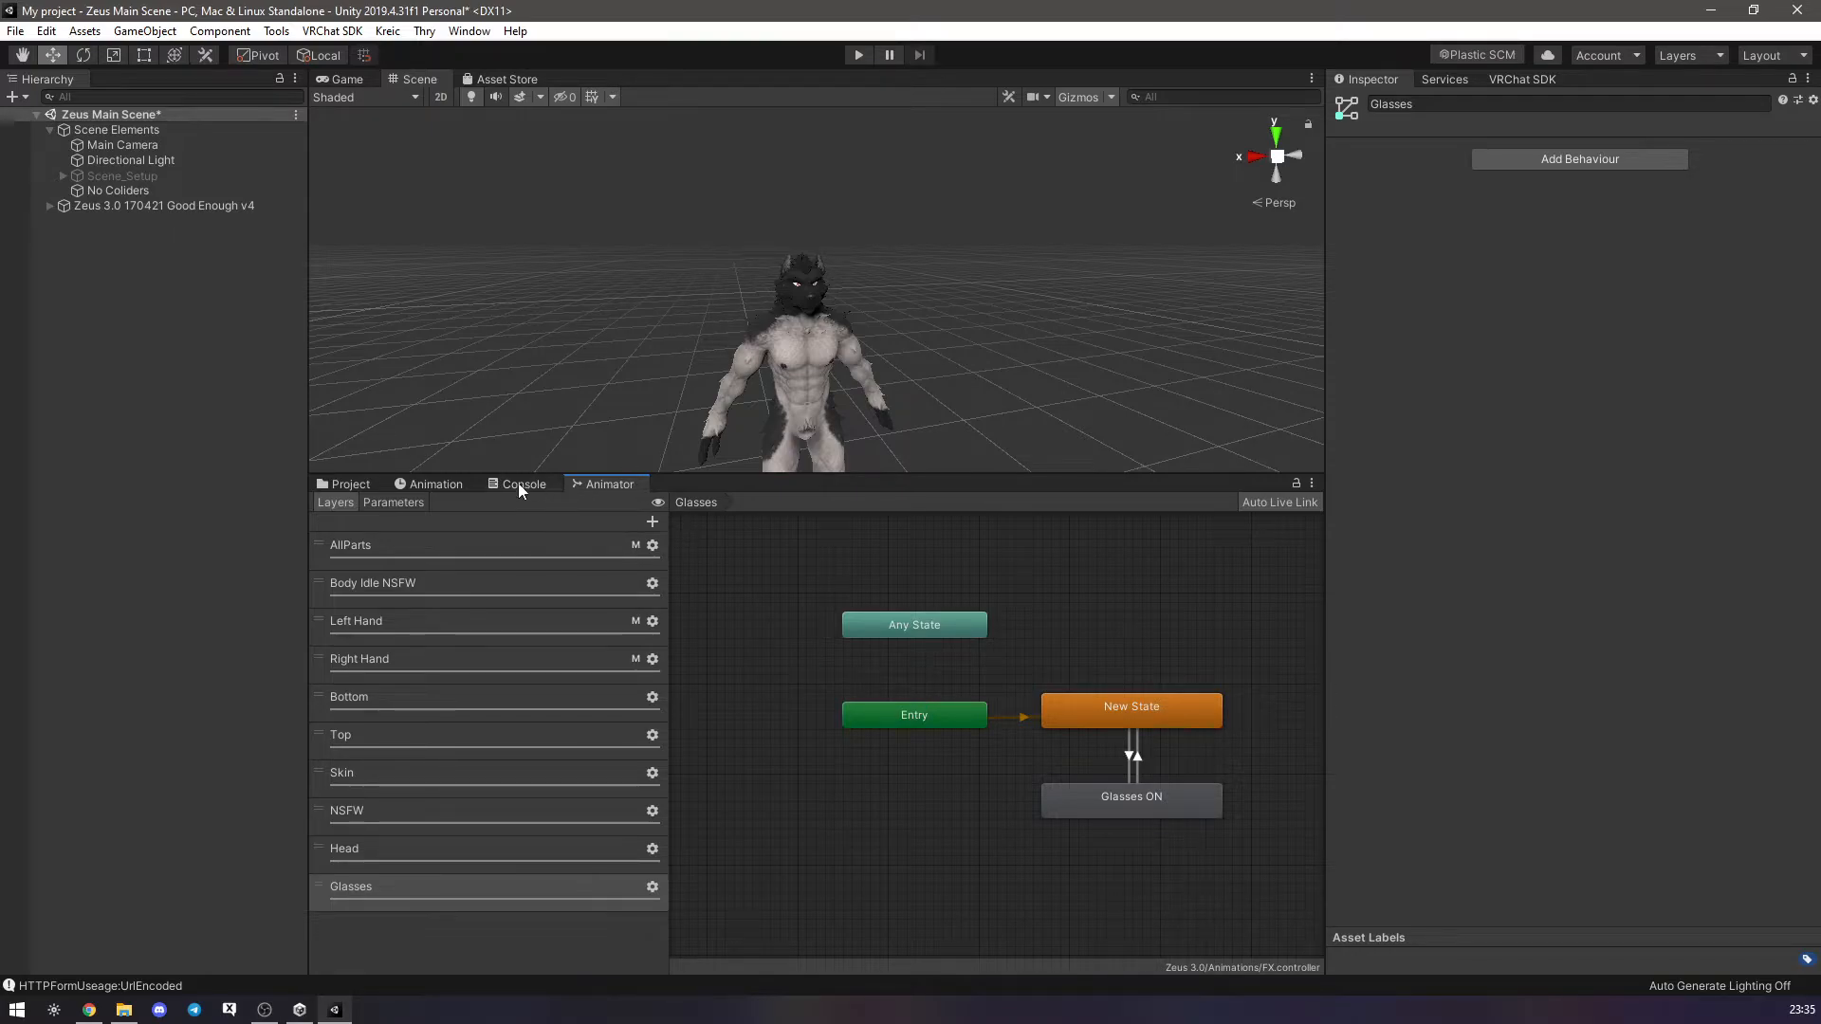
Locate the Main Menu asset through the Zeus avatar descriptor's Expressions settings and select it in the project.
left_click(146, 206)
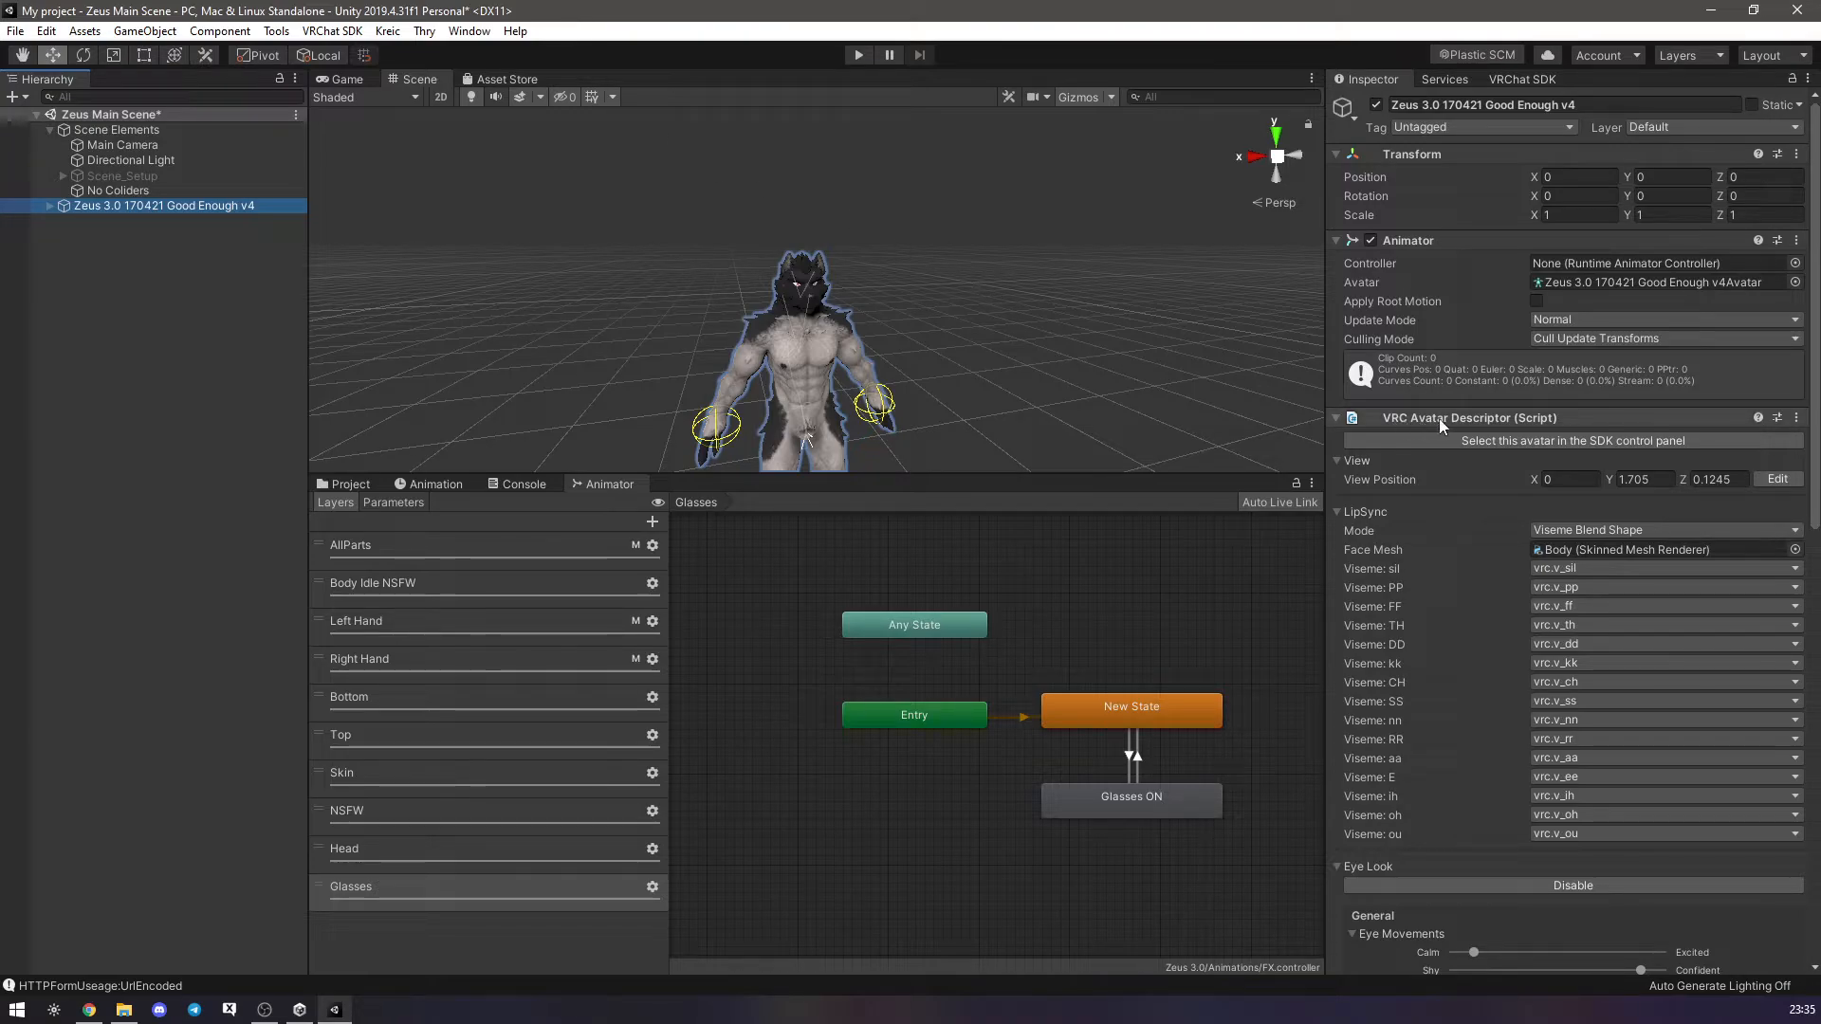
scroll(1510, 419, "down", 12)
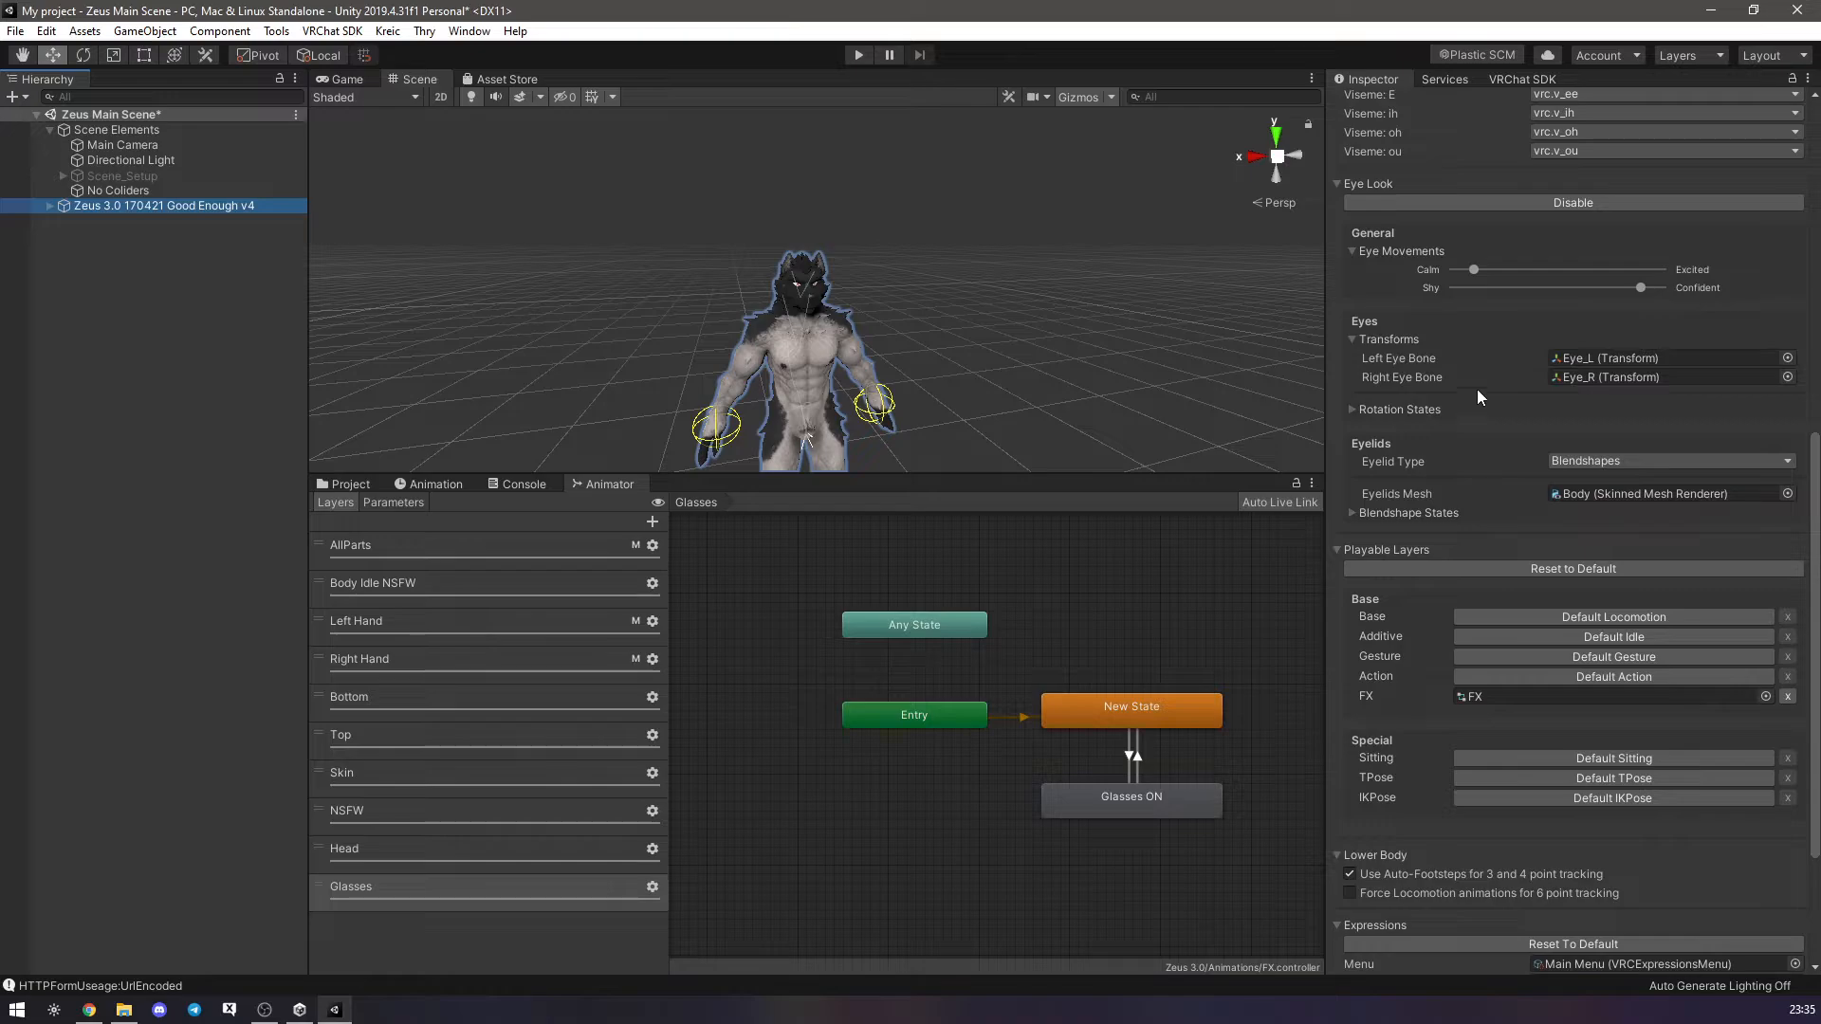
scroll(1480, 370, "down", 4)
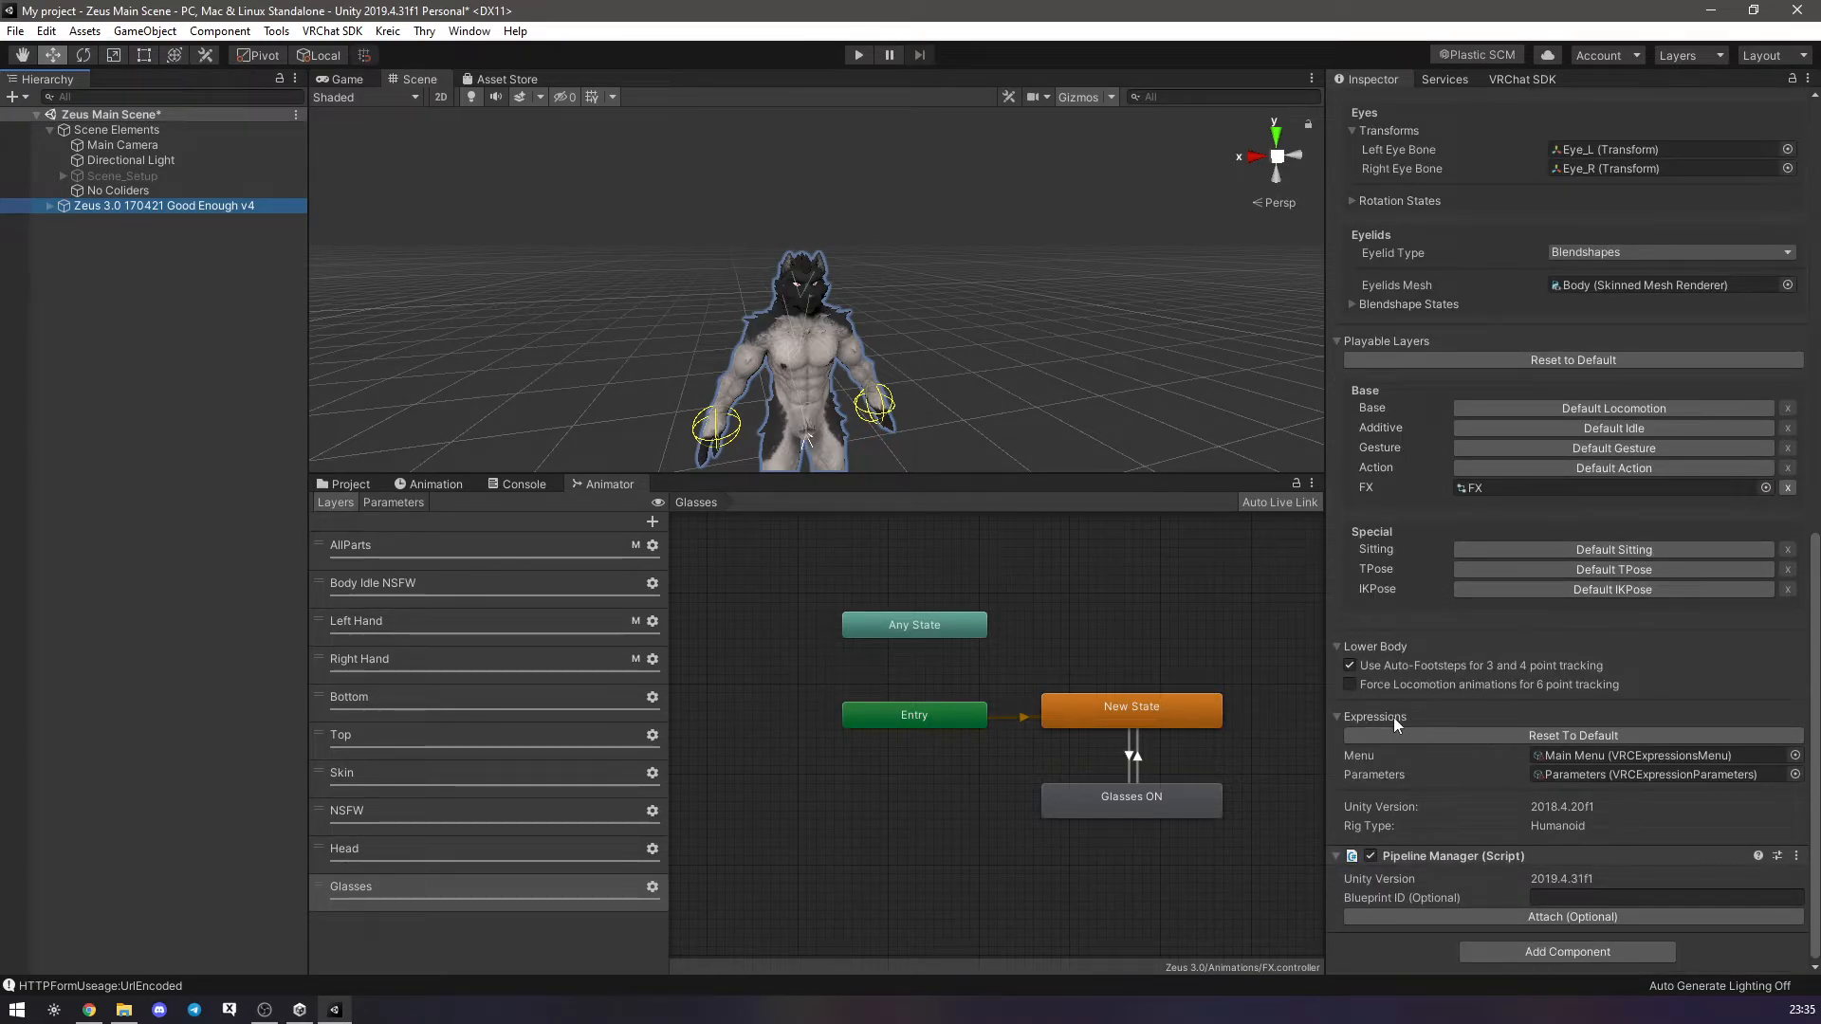
left_click(1578, 754)
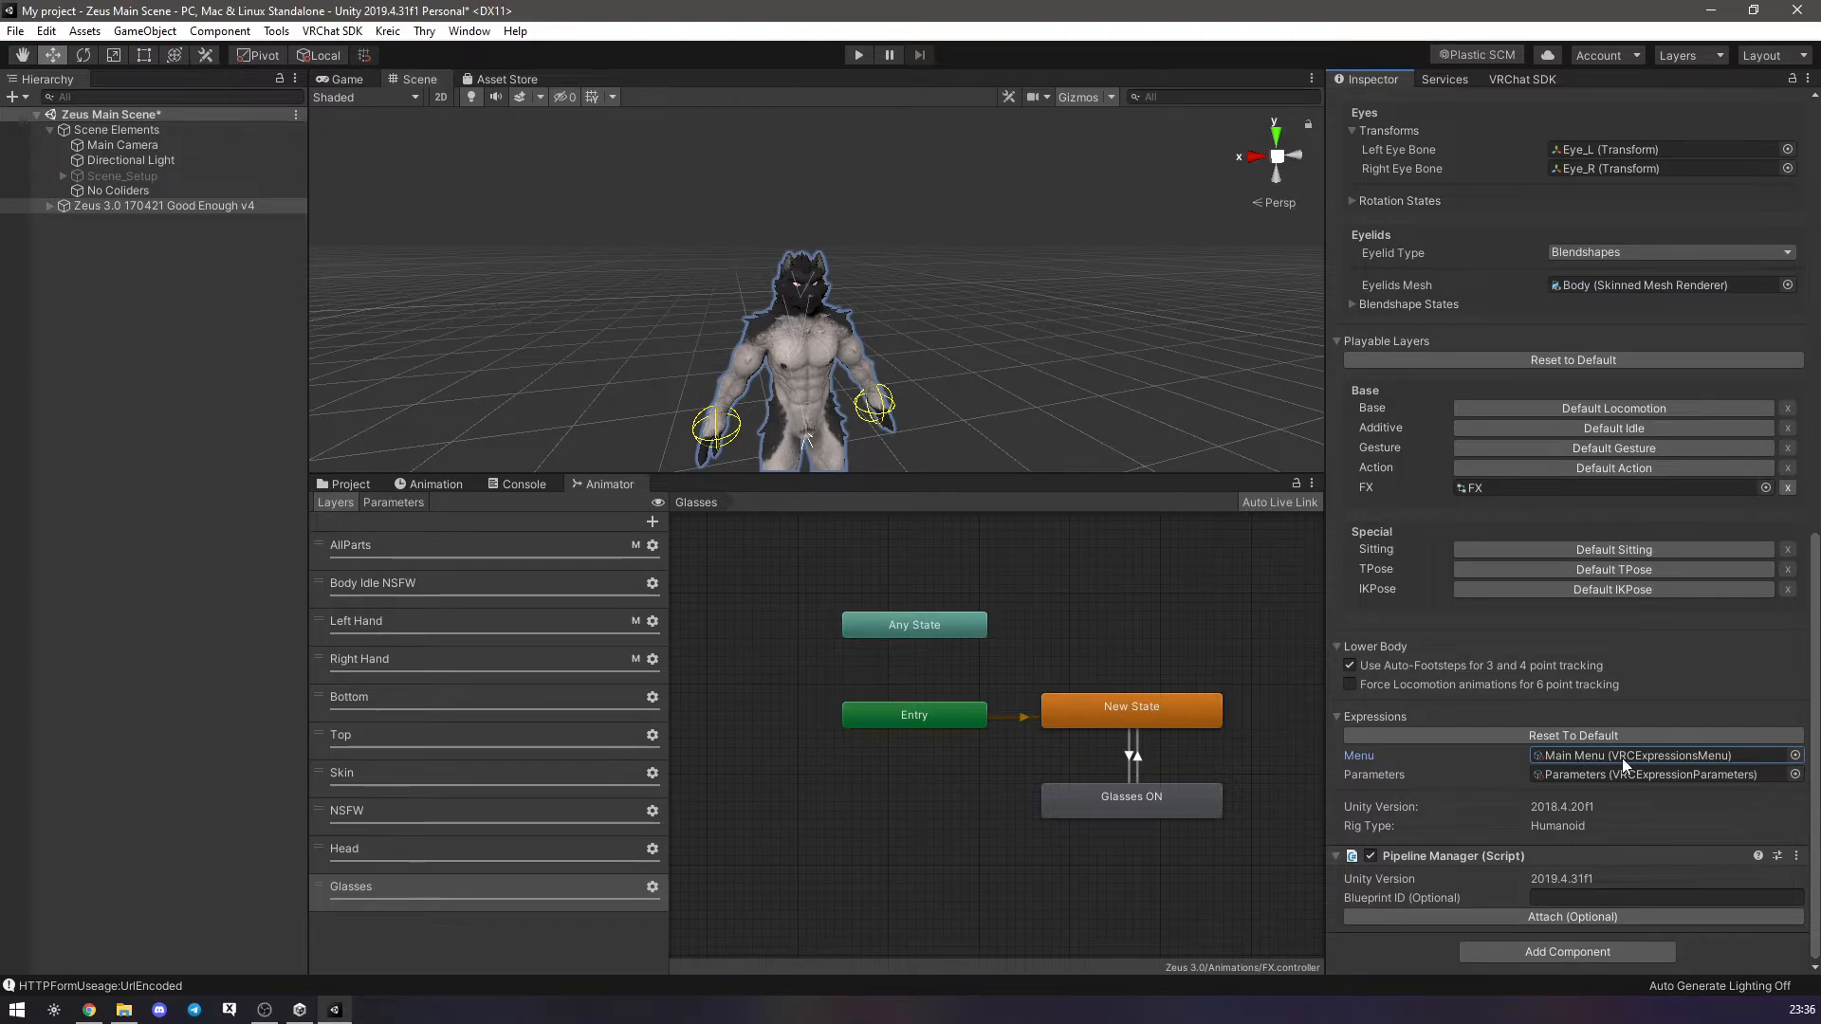
left_click(348, 484)
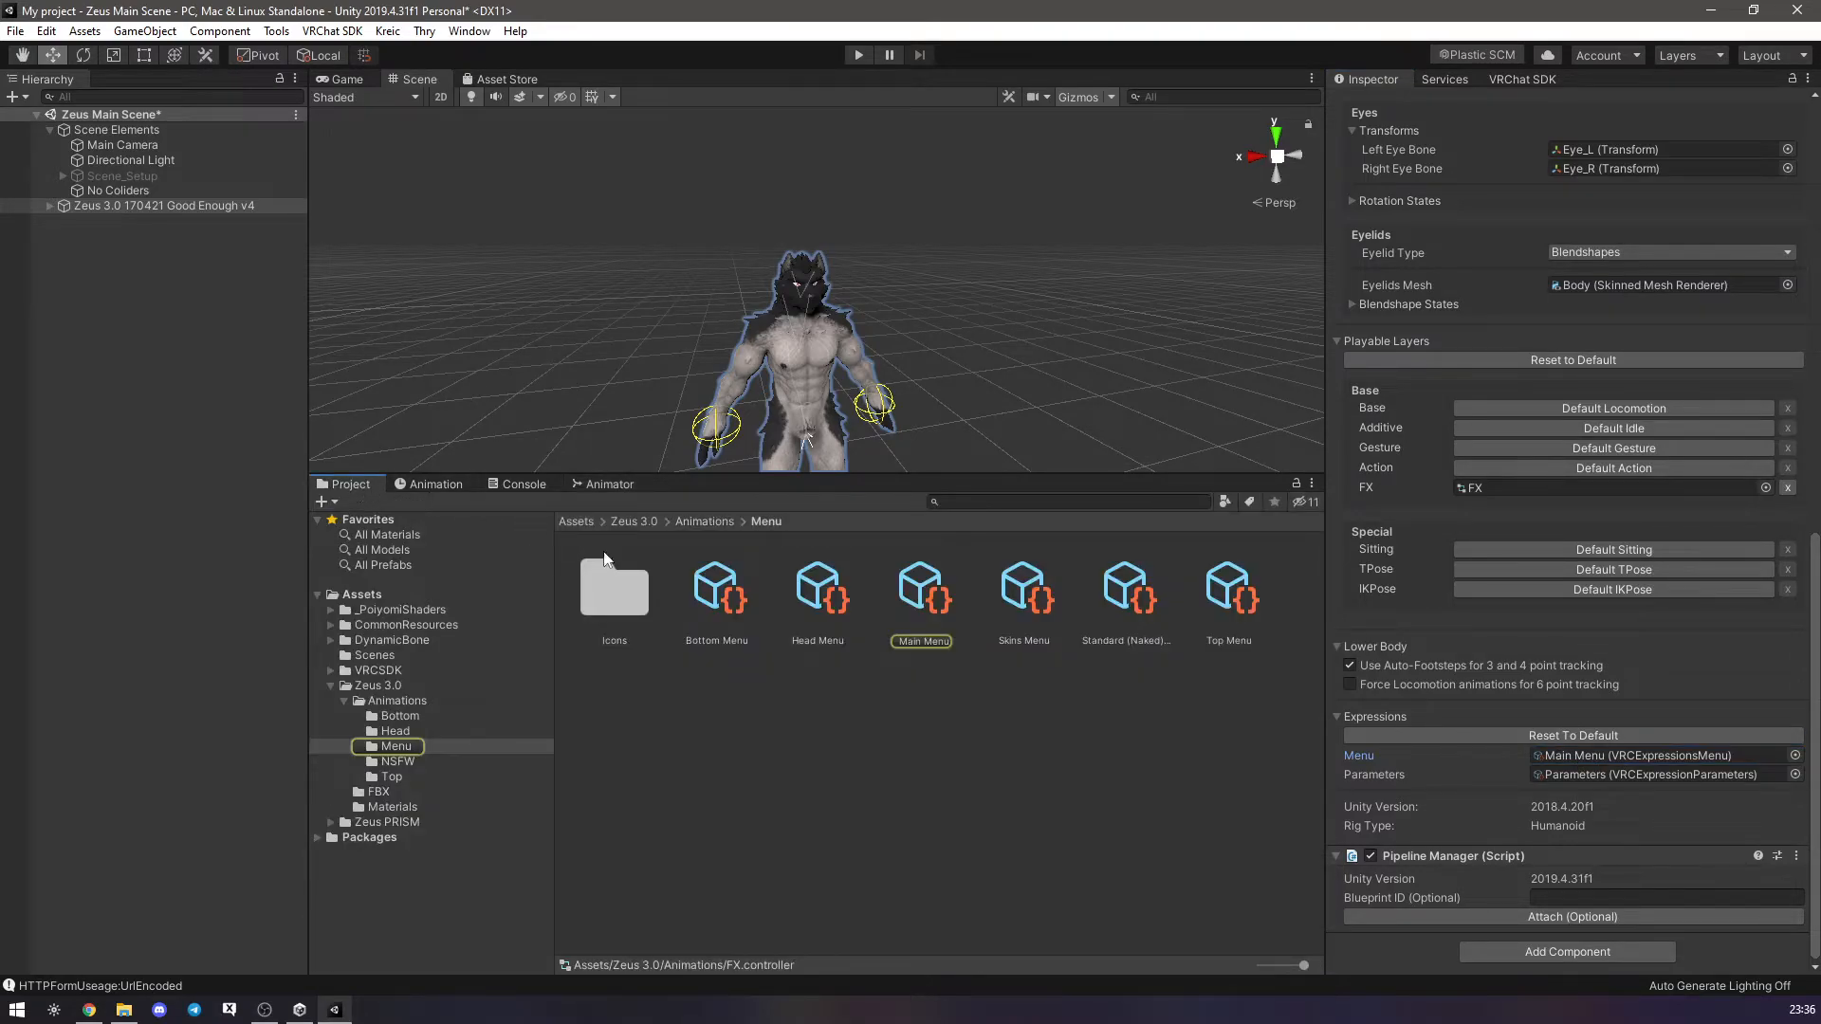
left_click(922, 593)
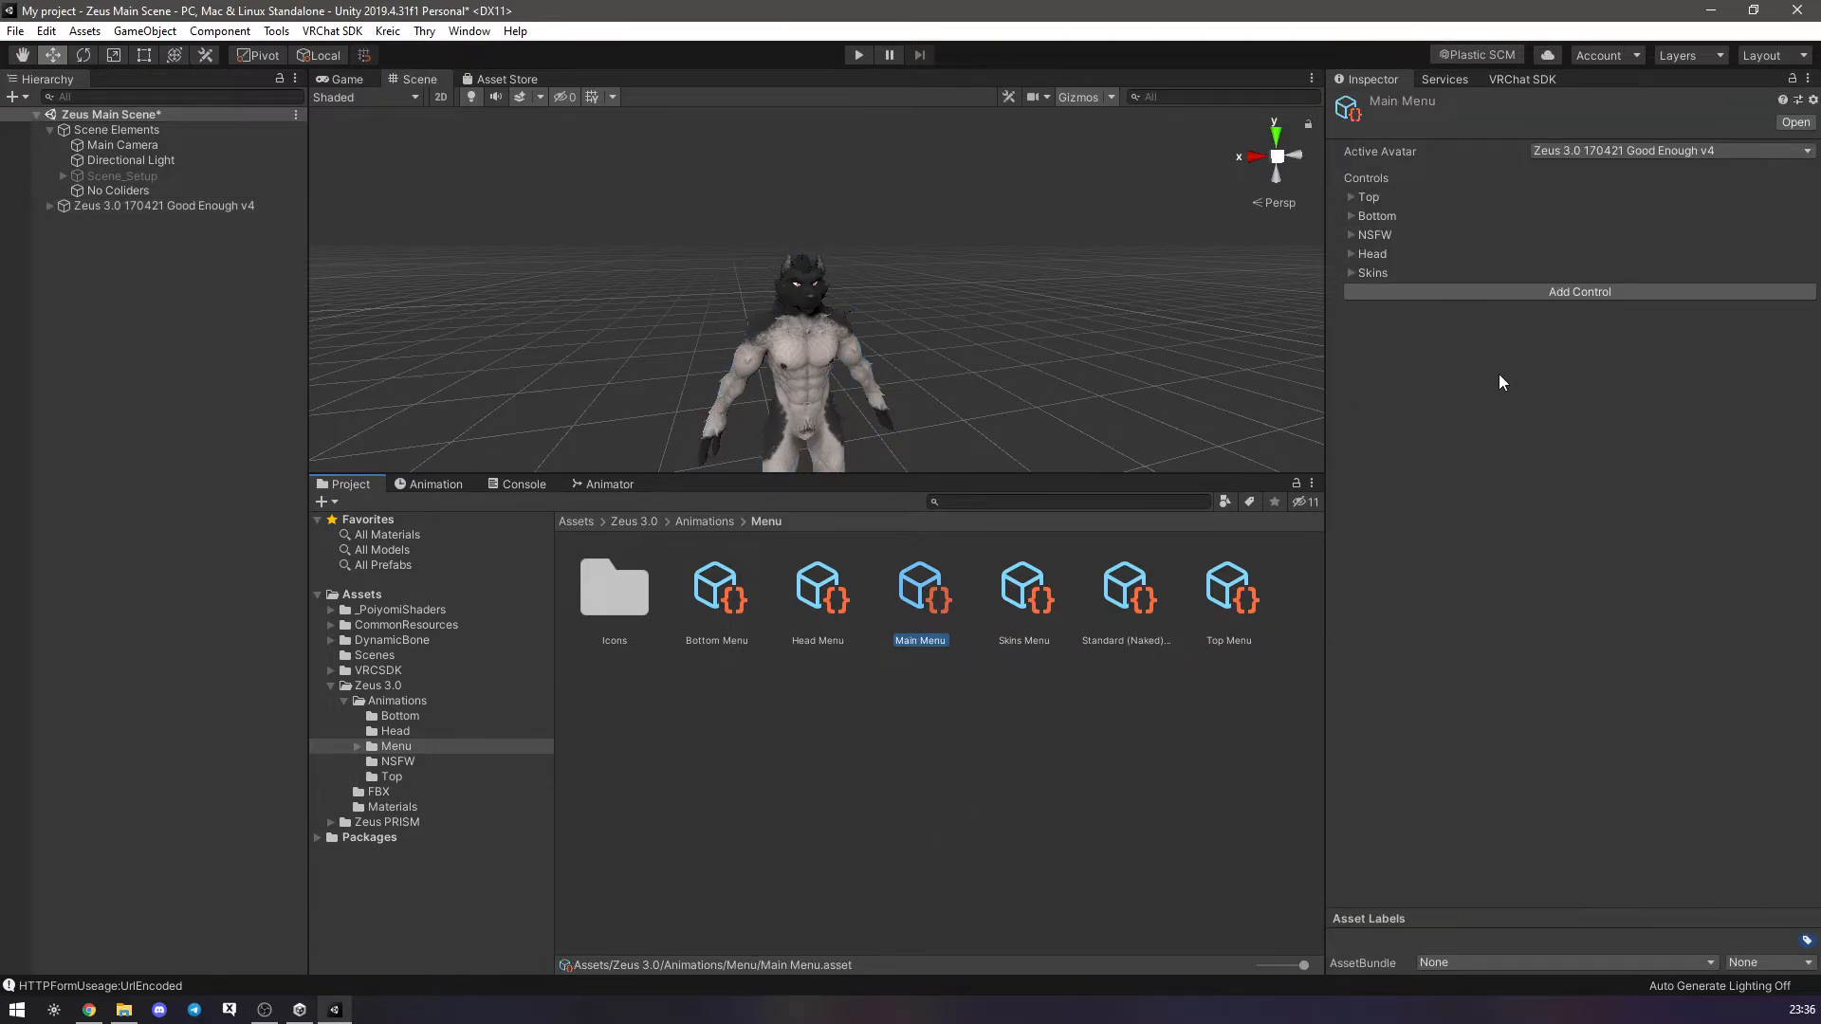
Add a new control to the Main Menu and name it Glasses.
left_click(1573, 292)
left_click(1351, 292)
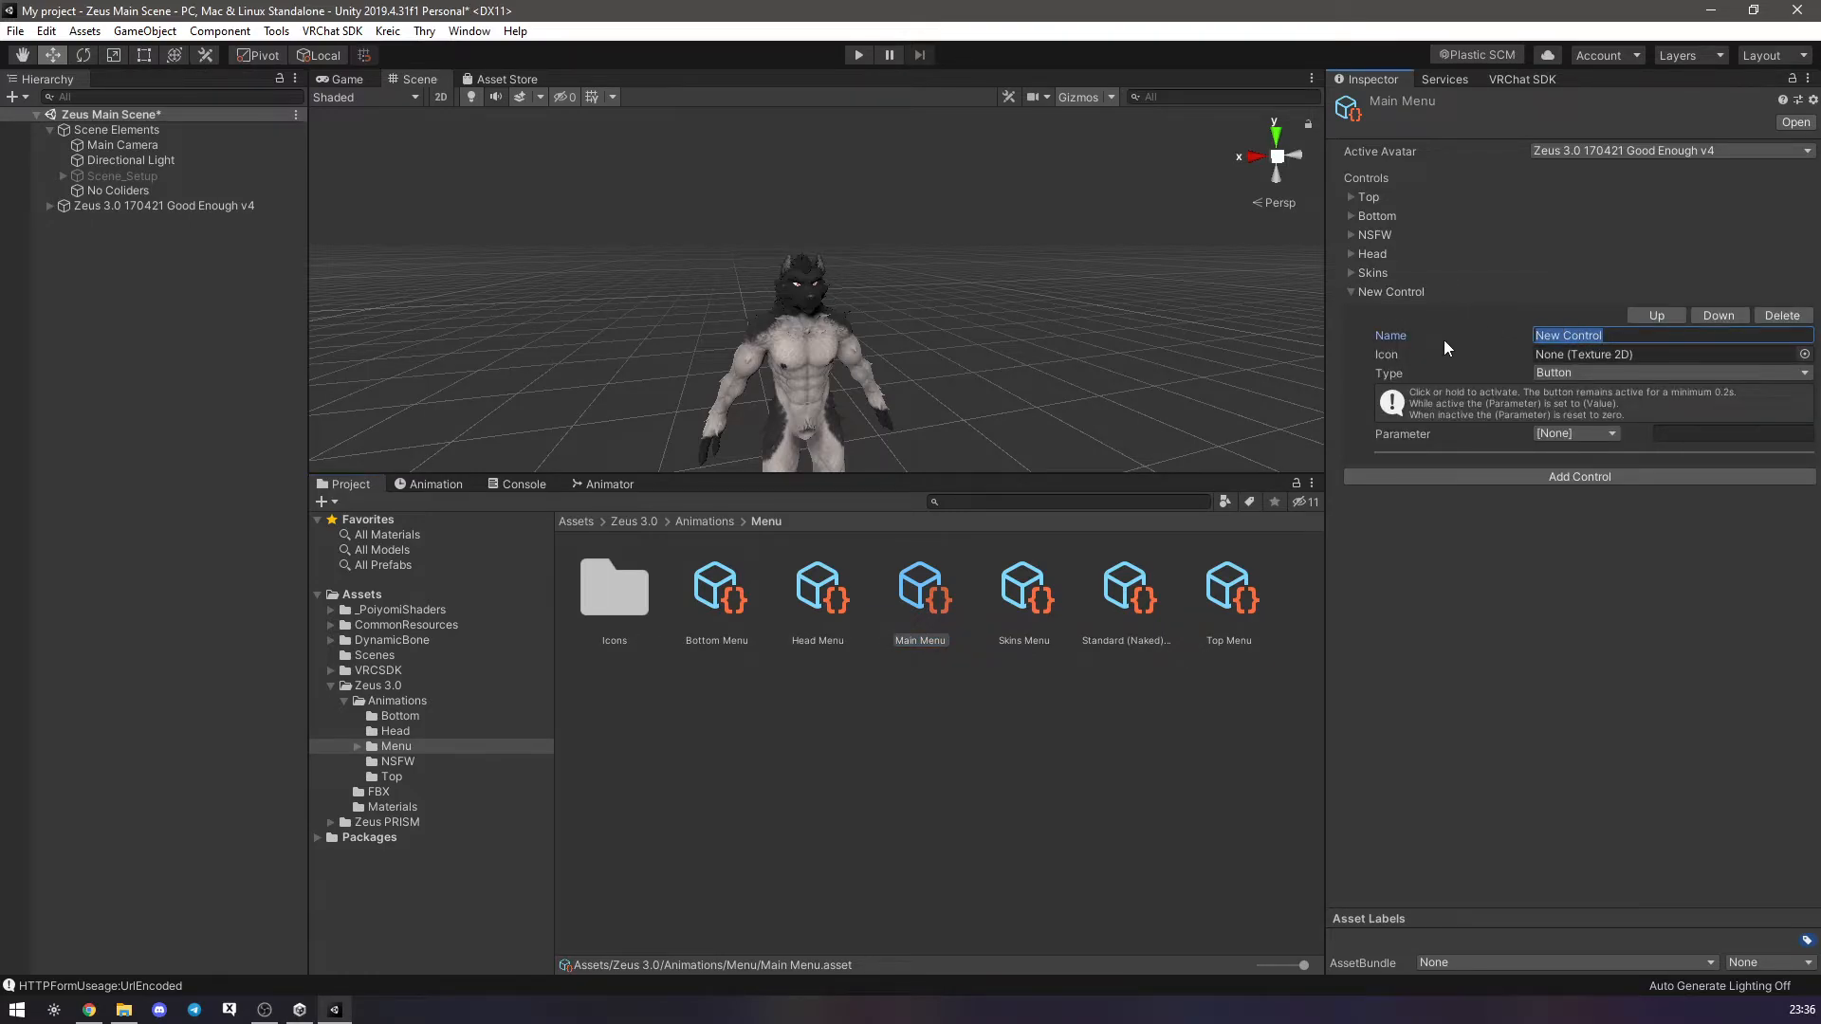
type("Glasses")
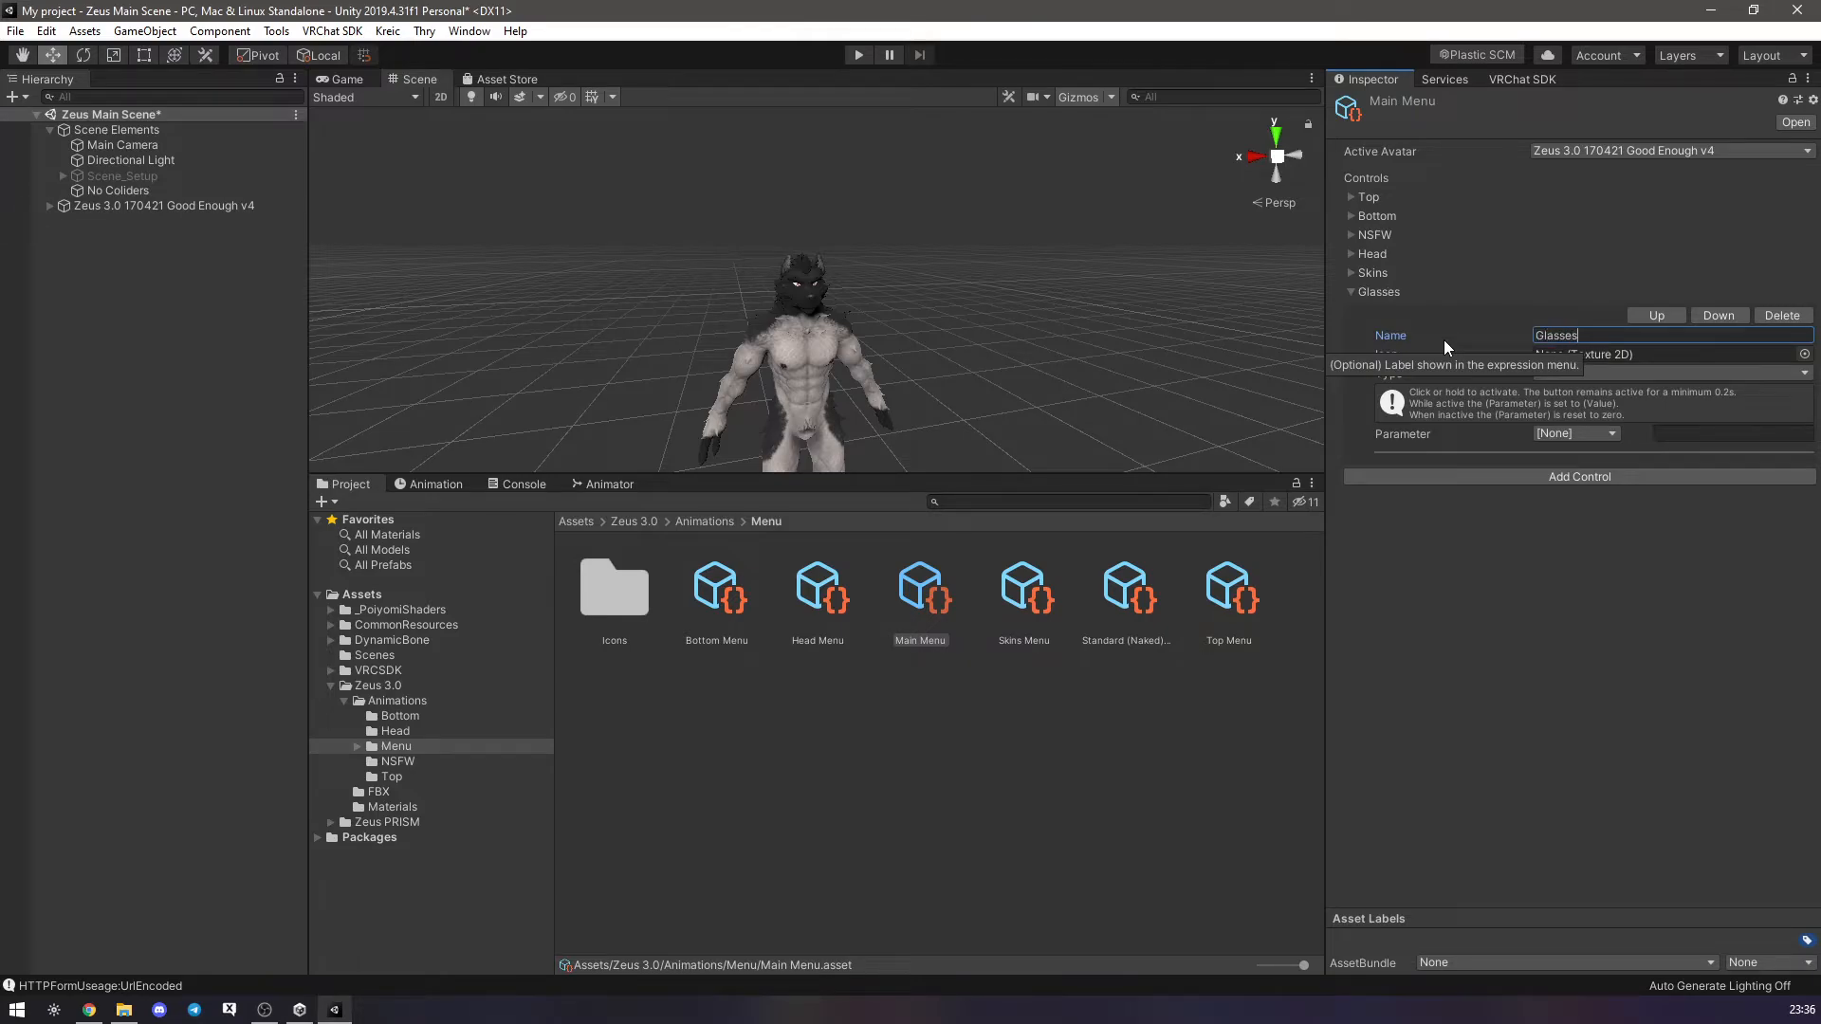
Assign the symbol_magic texture as the Glasses control's icon.
left_click(1804, 354)
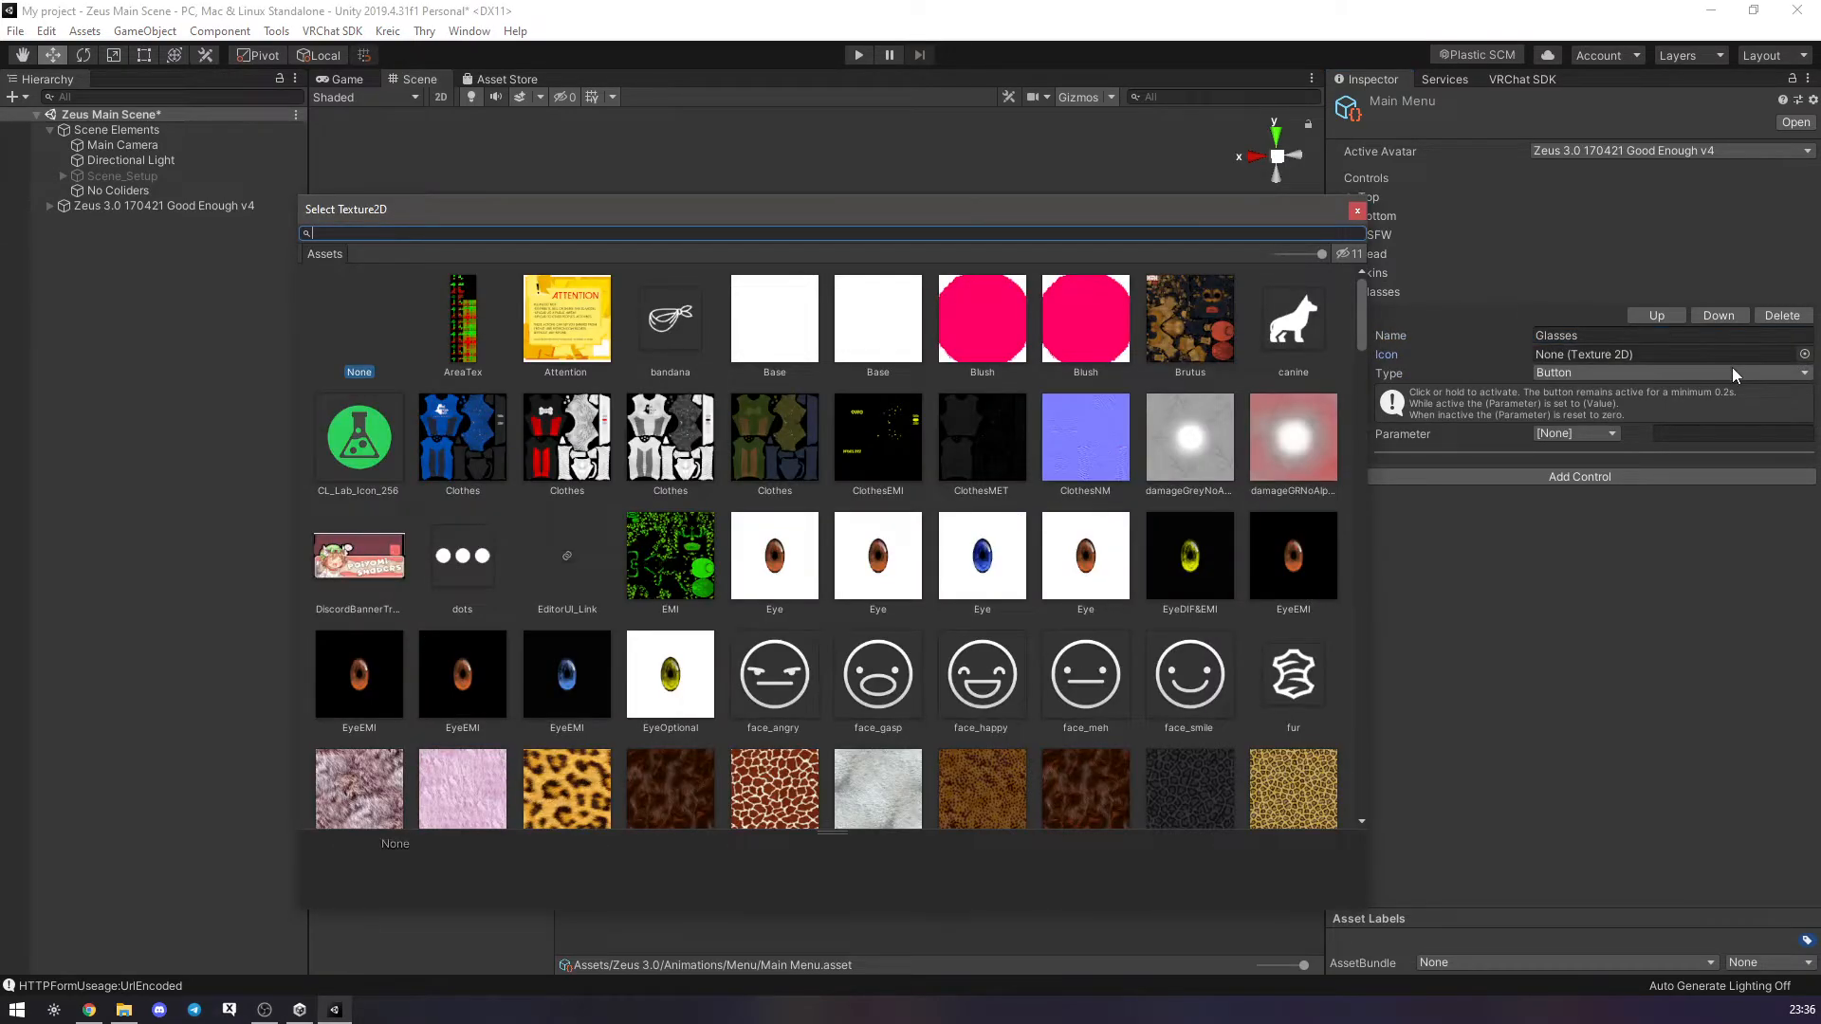
type("gl")
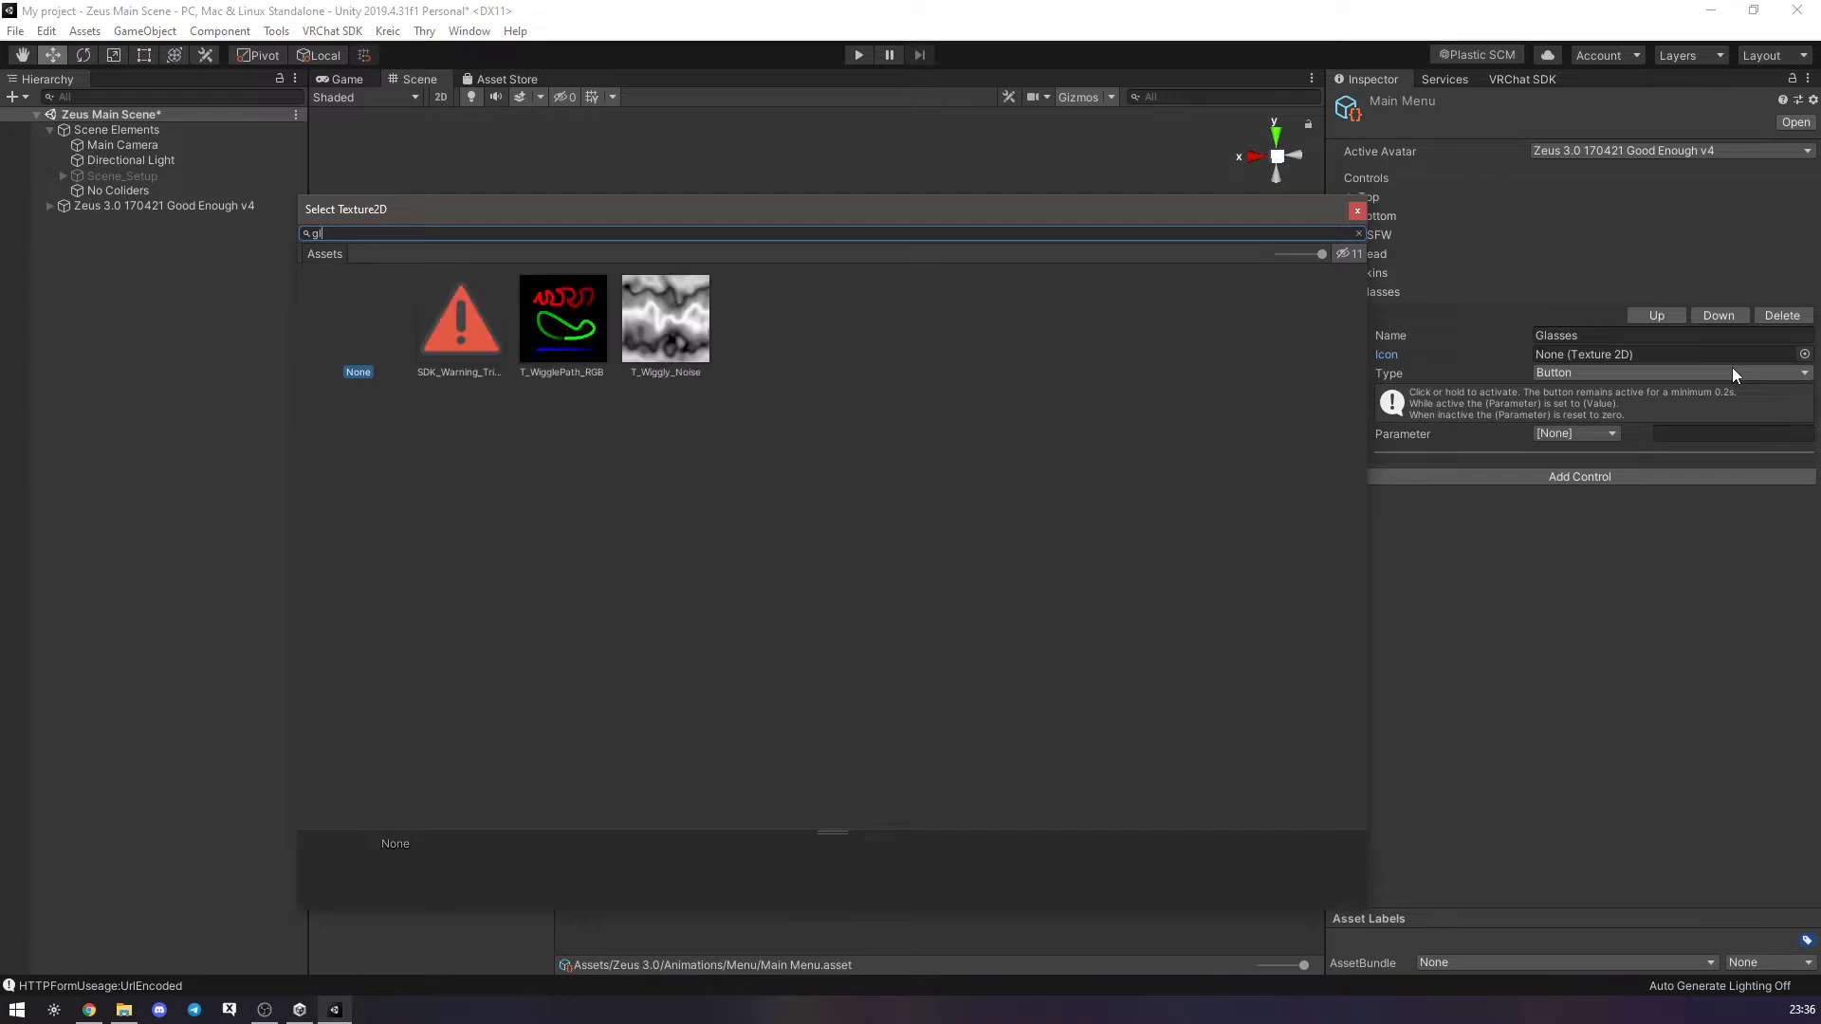
key("BackSpace")
key("BackSpace")
scroll(1339, 314, "down", 5)
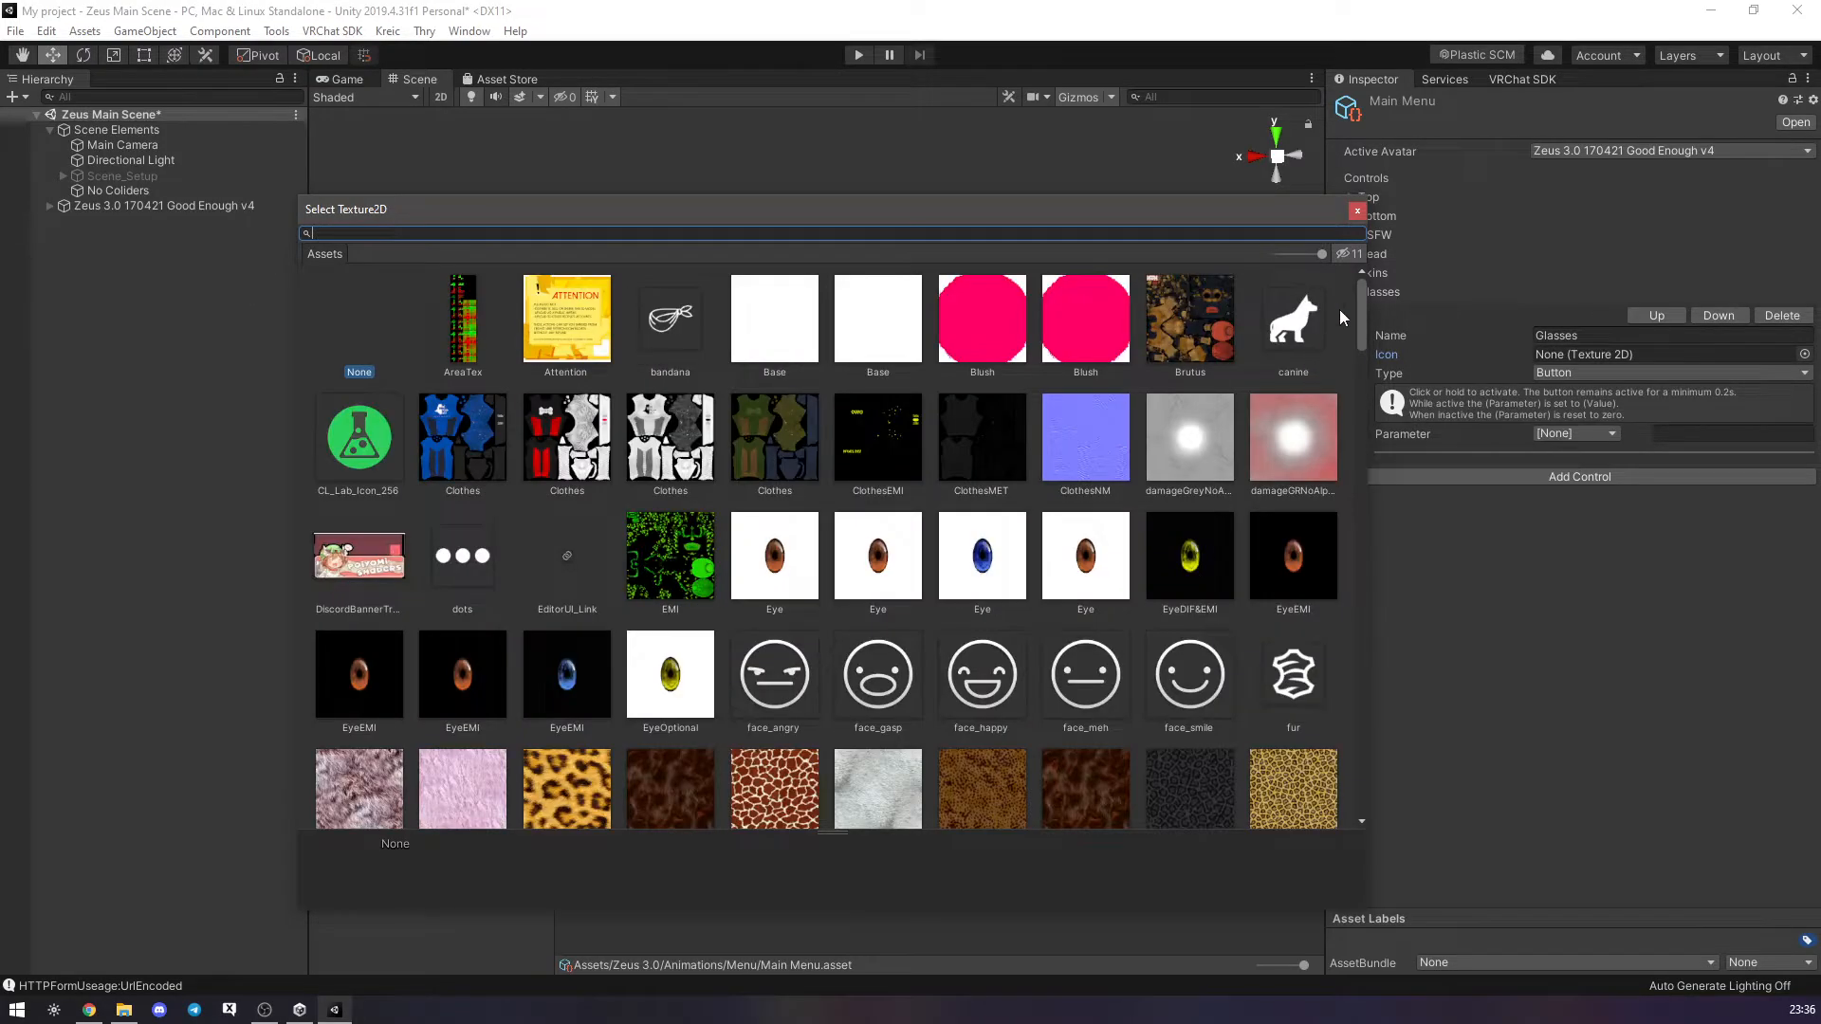
left_click_drag(1362, 333, 1359, 487)
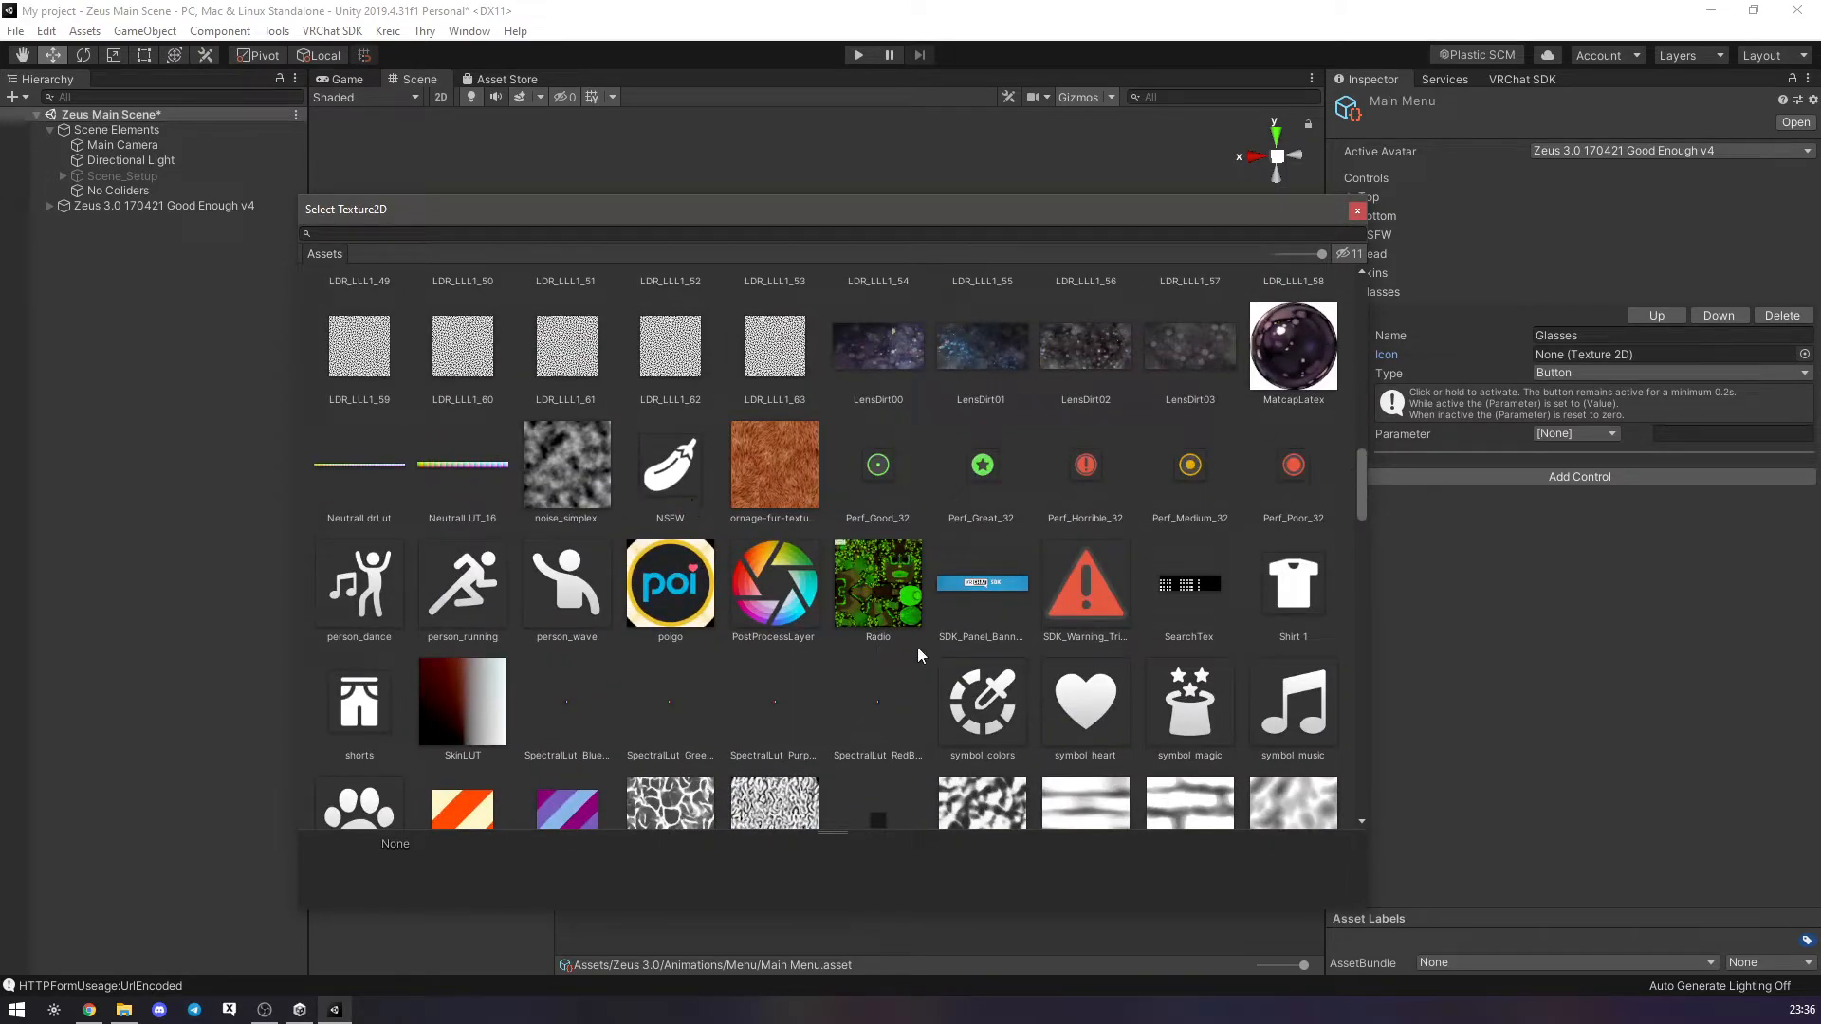
scroll(834, 595, "down", 3)
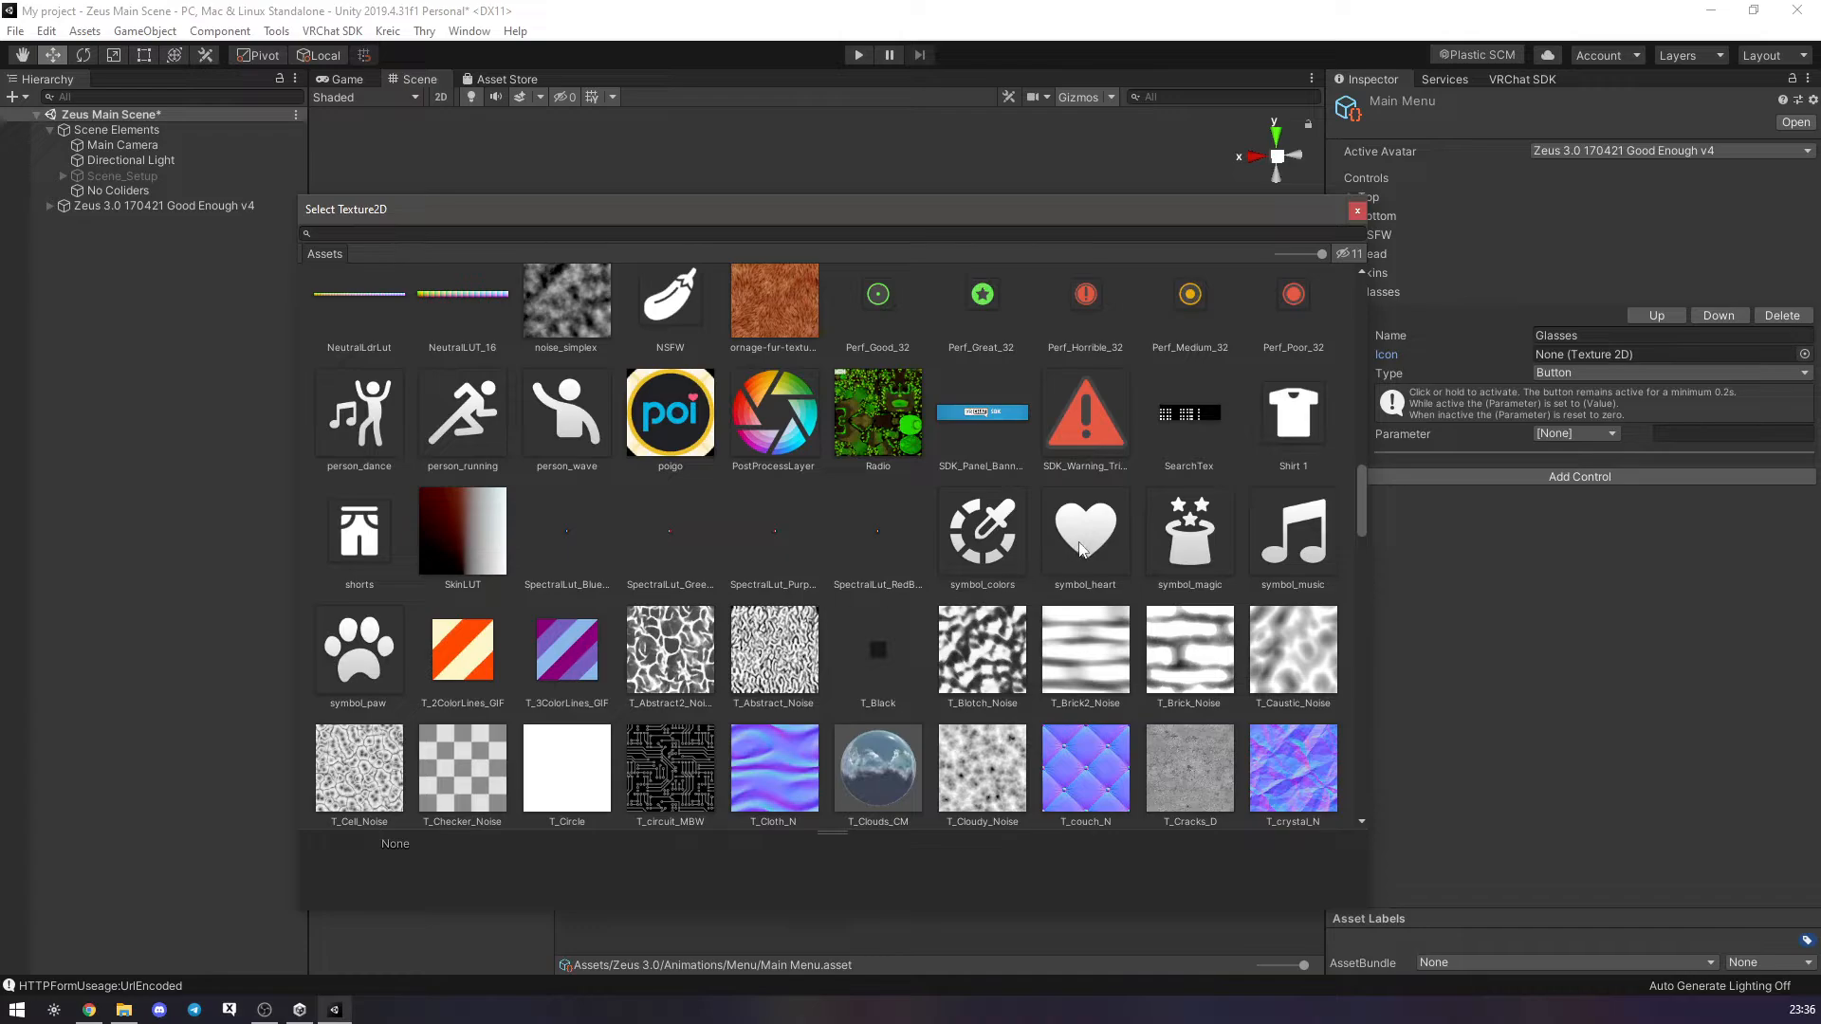
double_click(1174, 537)
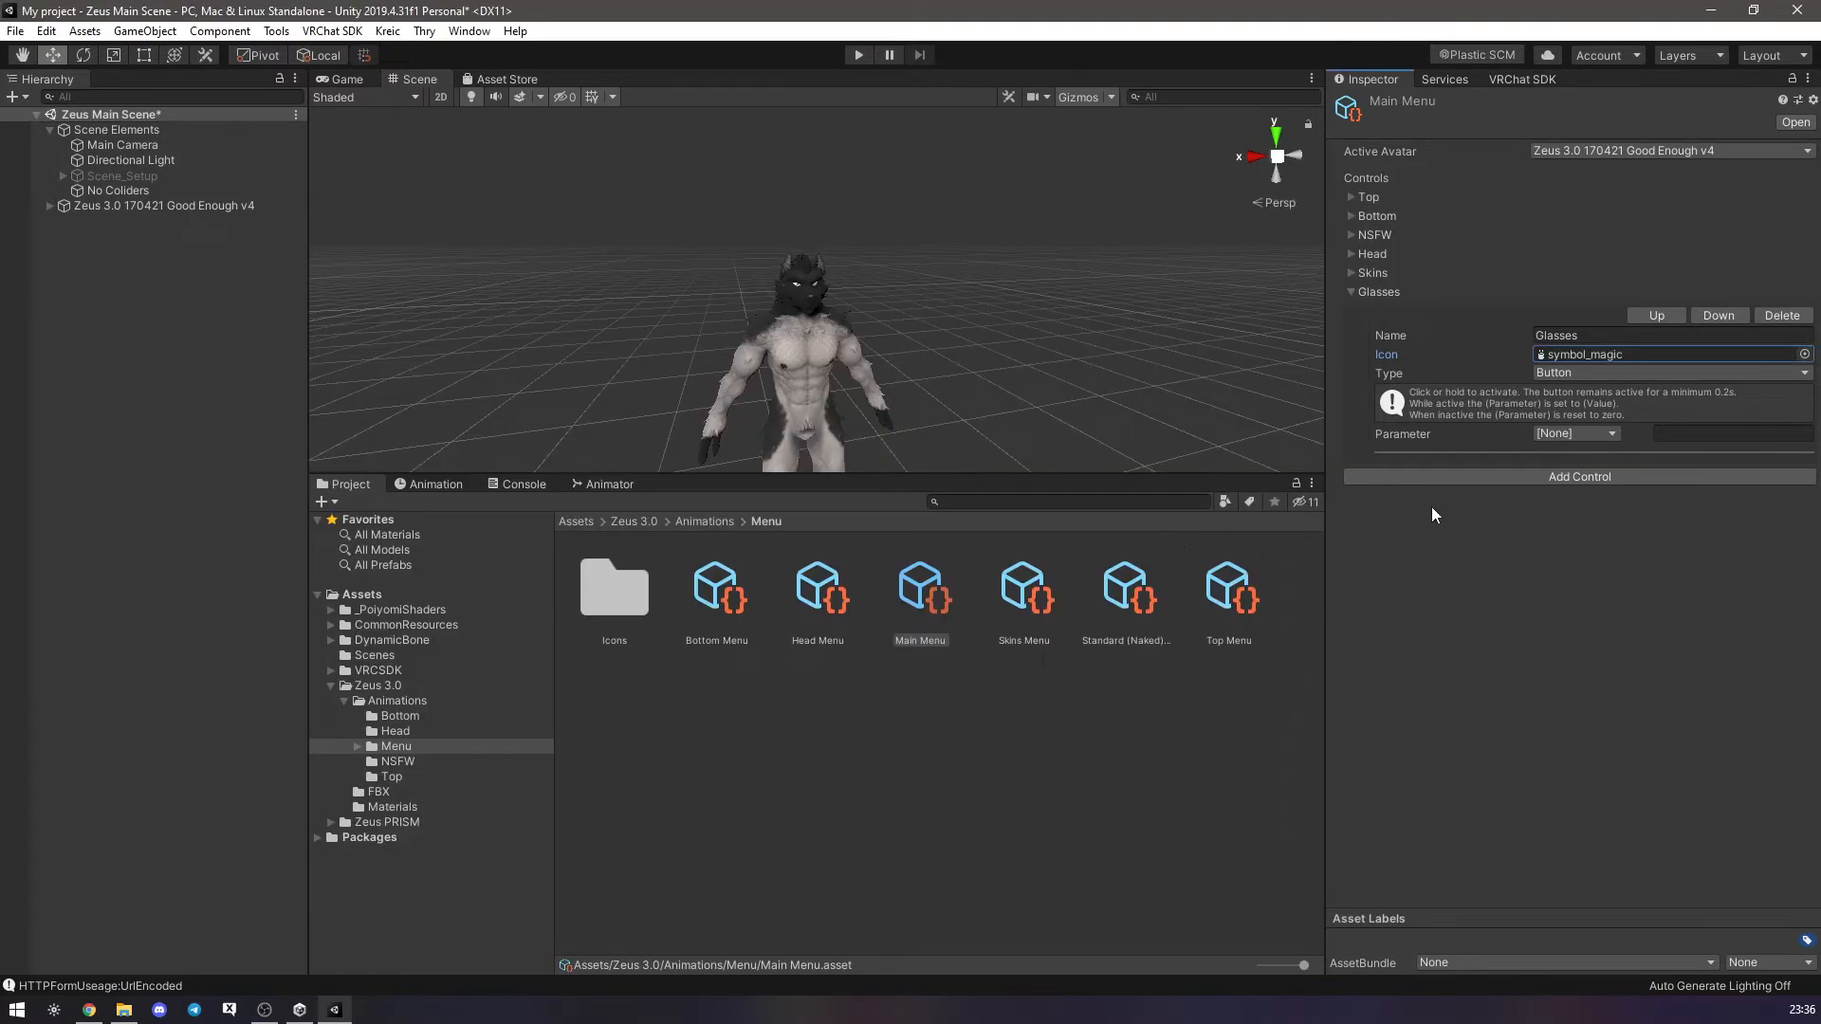
Set the Glasses control's type to Toggle and its parameter to Glasses, Bool.
left_click(1569, 373)
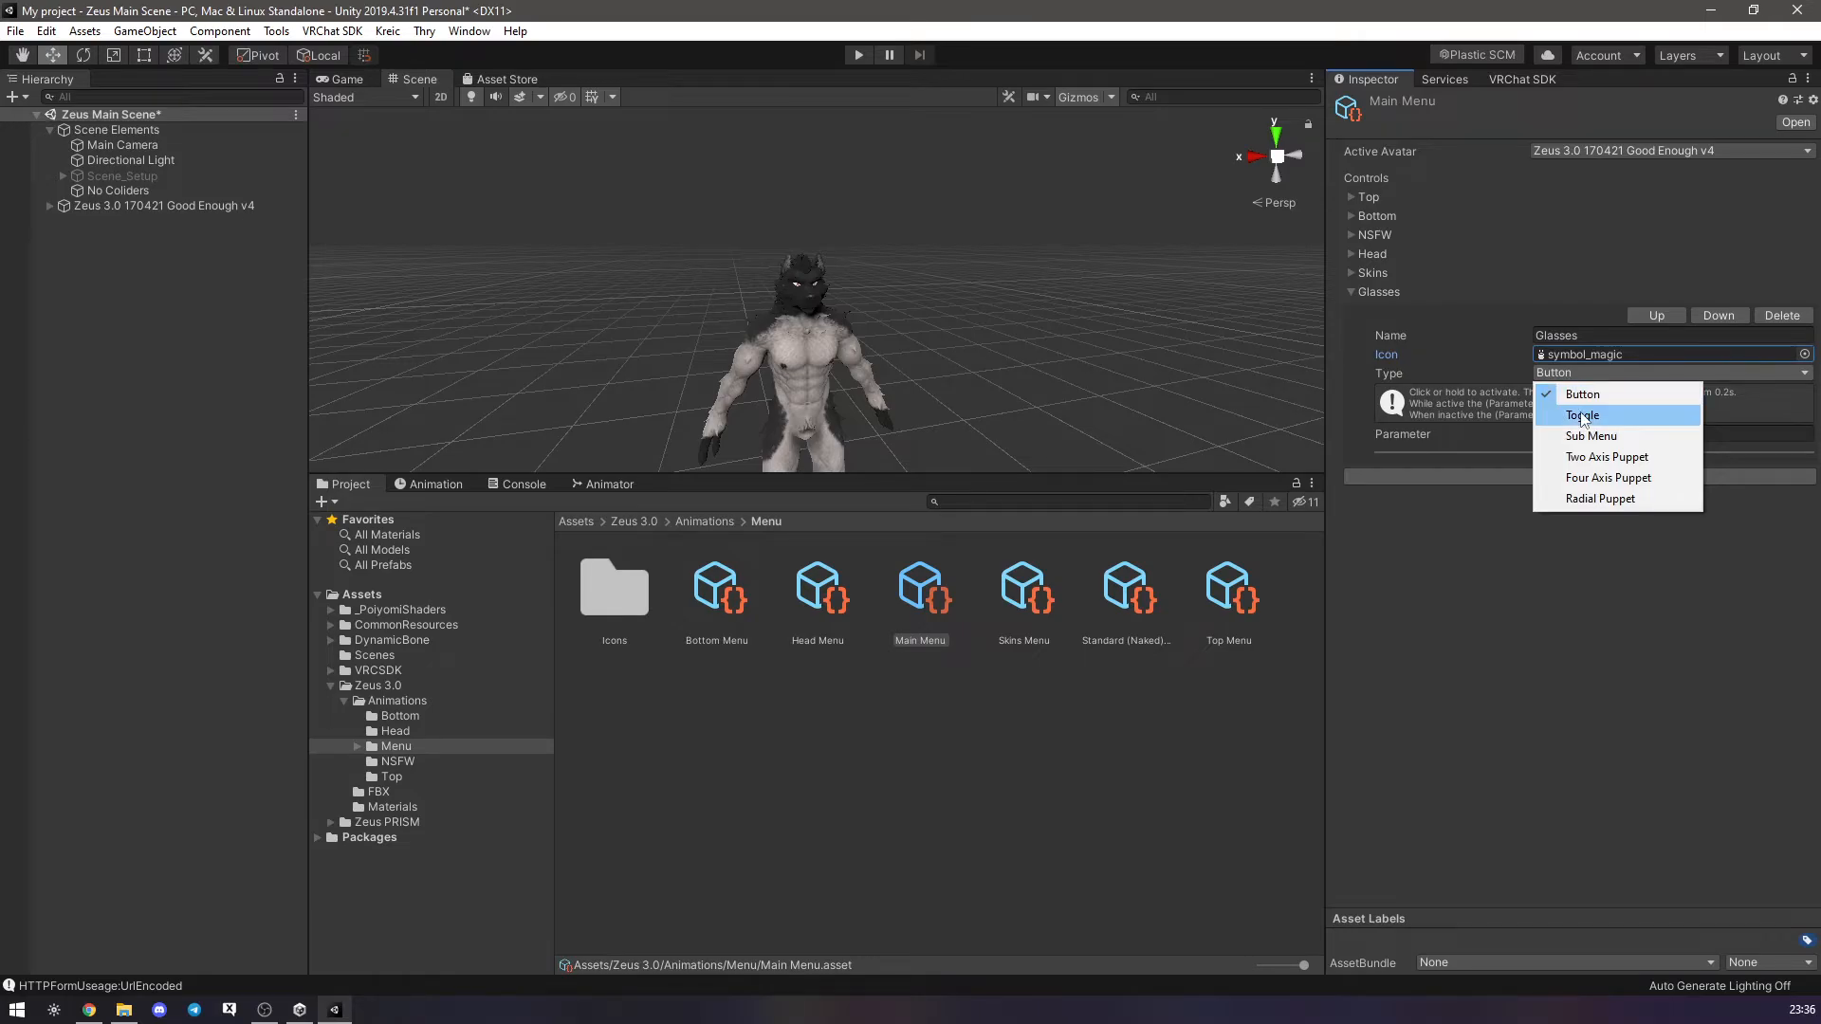
left_click(1583, 417)
left_click(1576, 434)
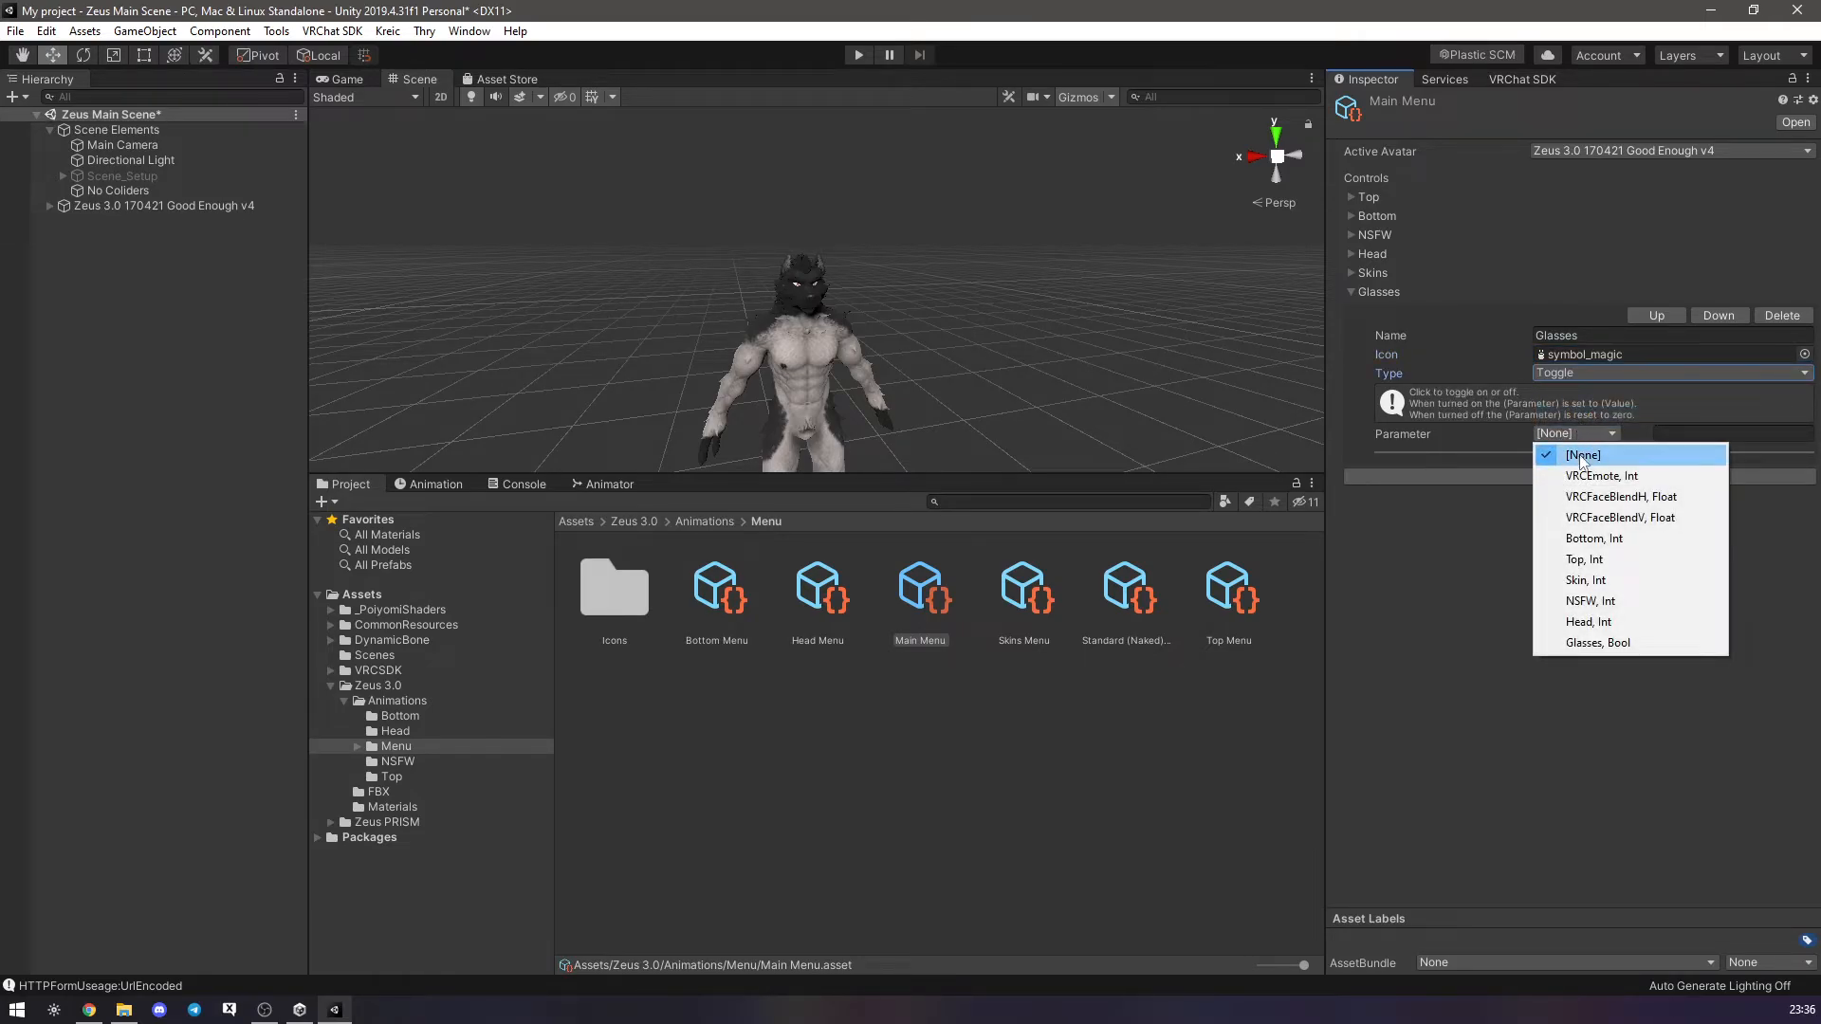
left_click(1581, 644)
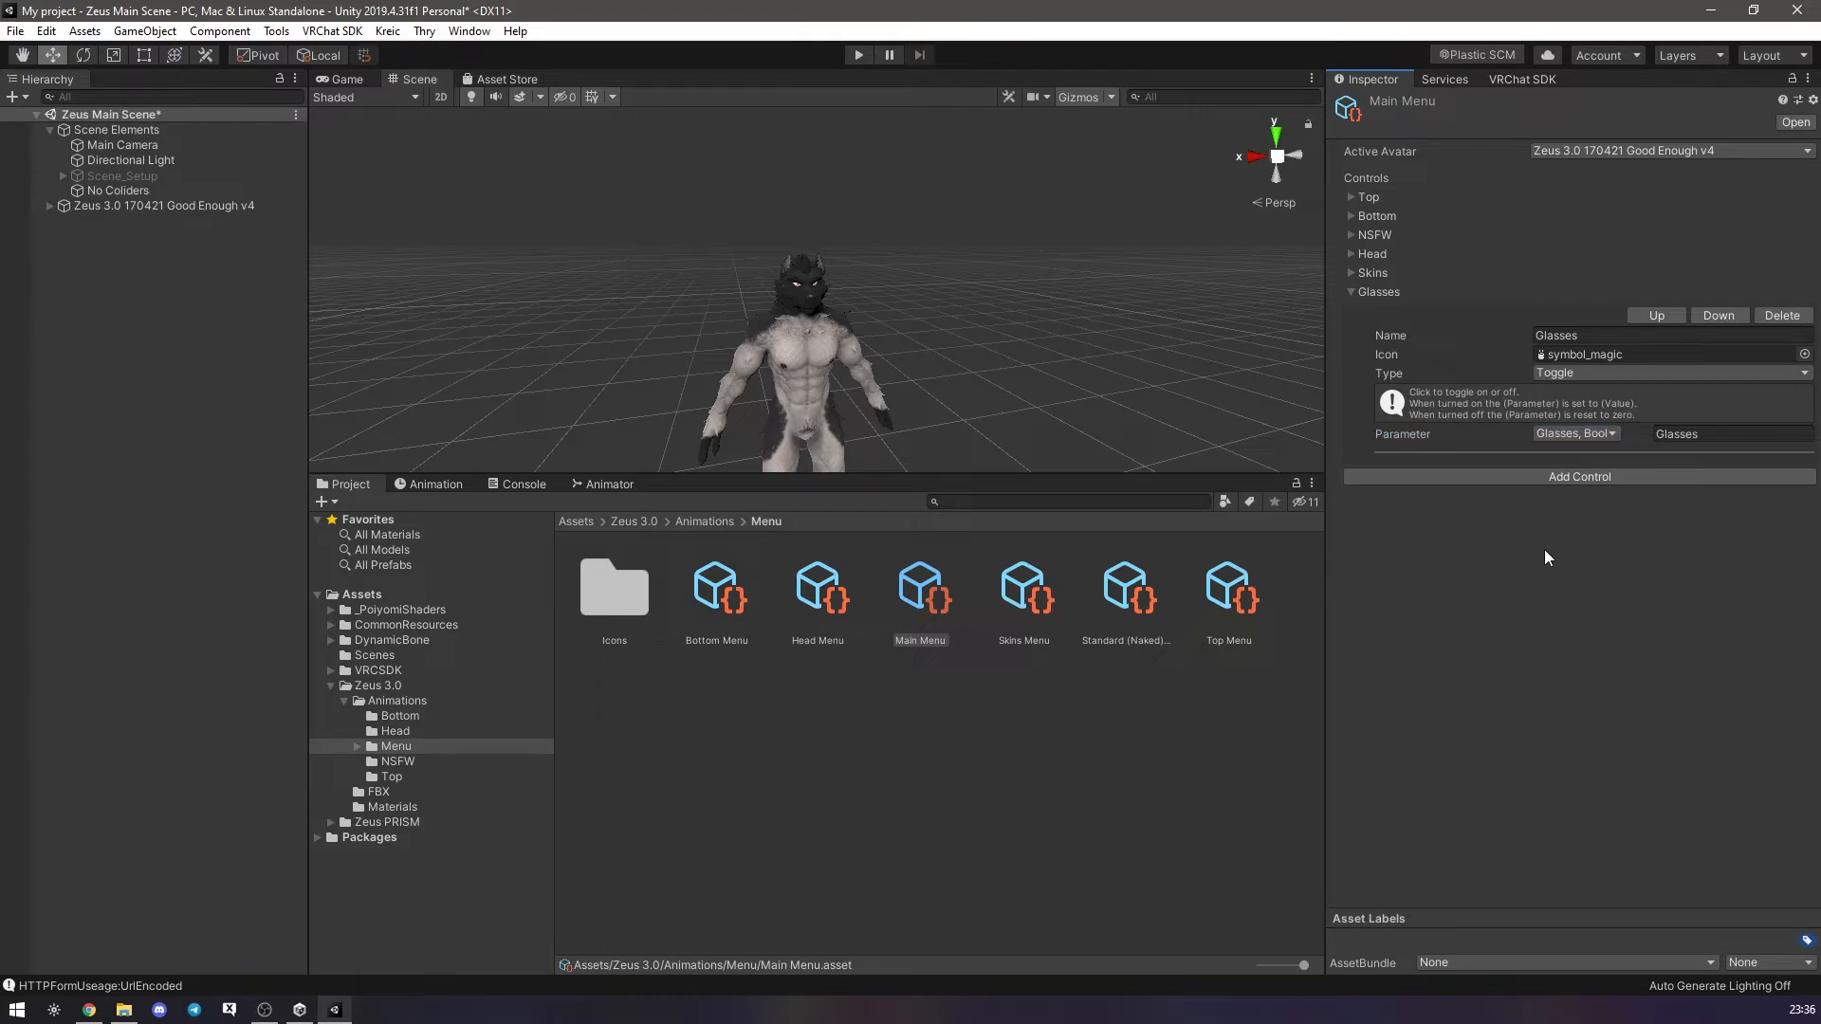
Duplicate the Zeus avatar and move the copy beside the original, to about X -1.5.
left_click_drag(770, 475, 771, 694)
middle_click_drag(778, 455, 666, 444)
scroll(679, 450, "down", 2)
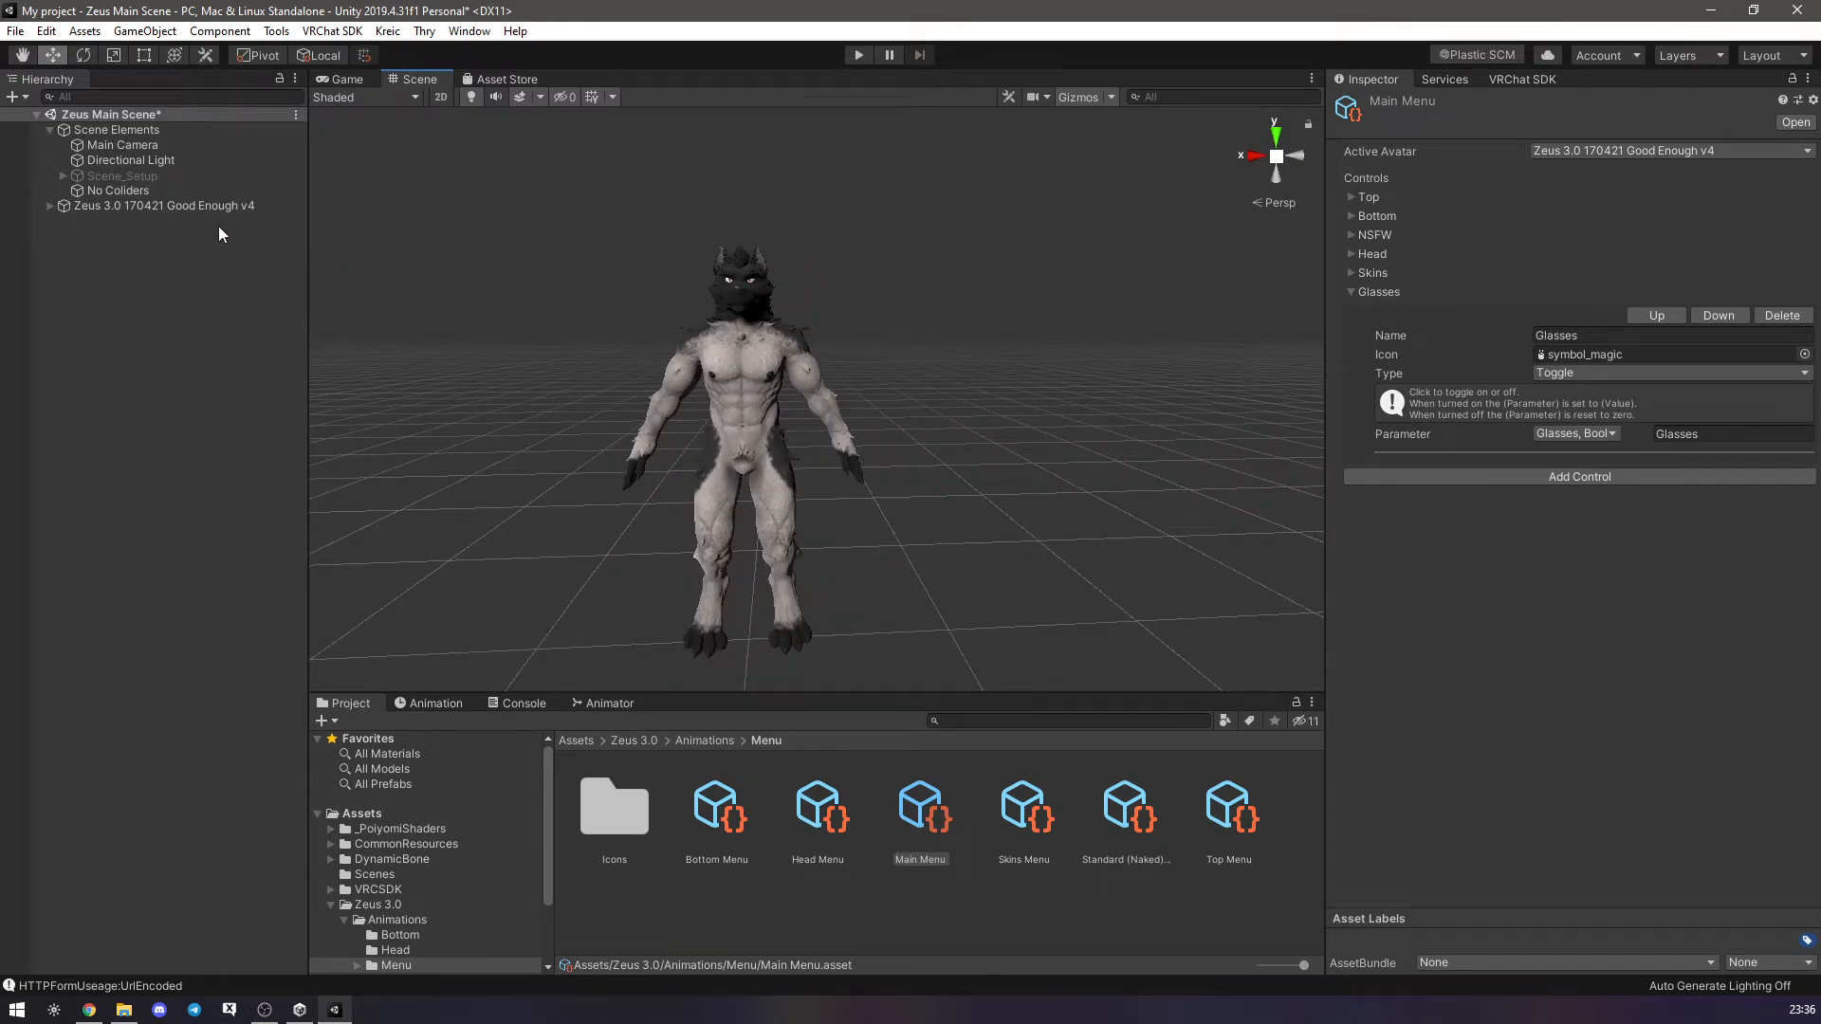
left_click(185, 205)
key("ctrl+d")
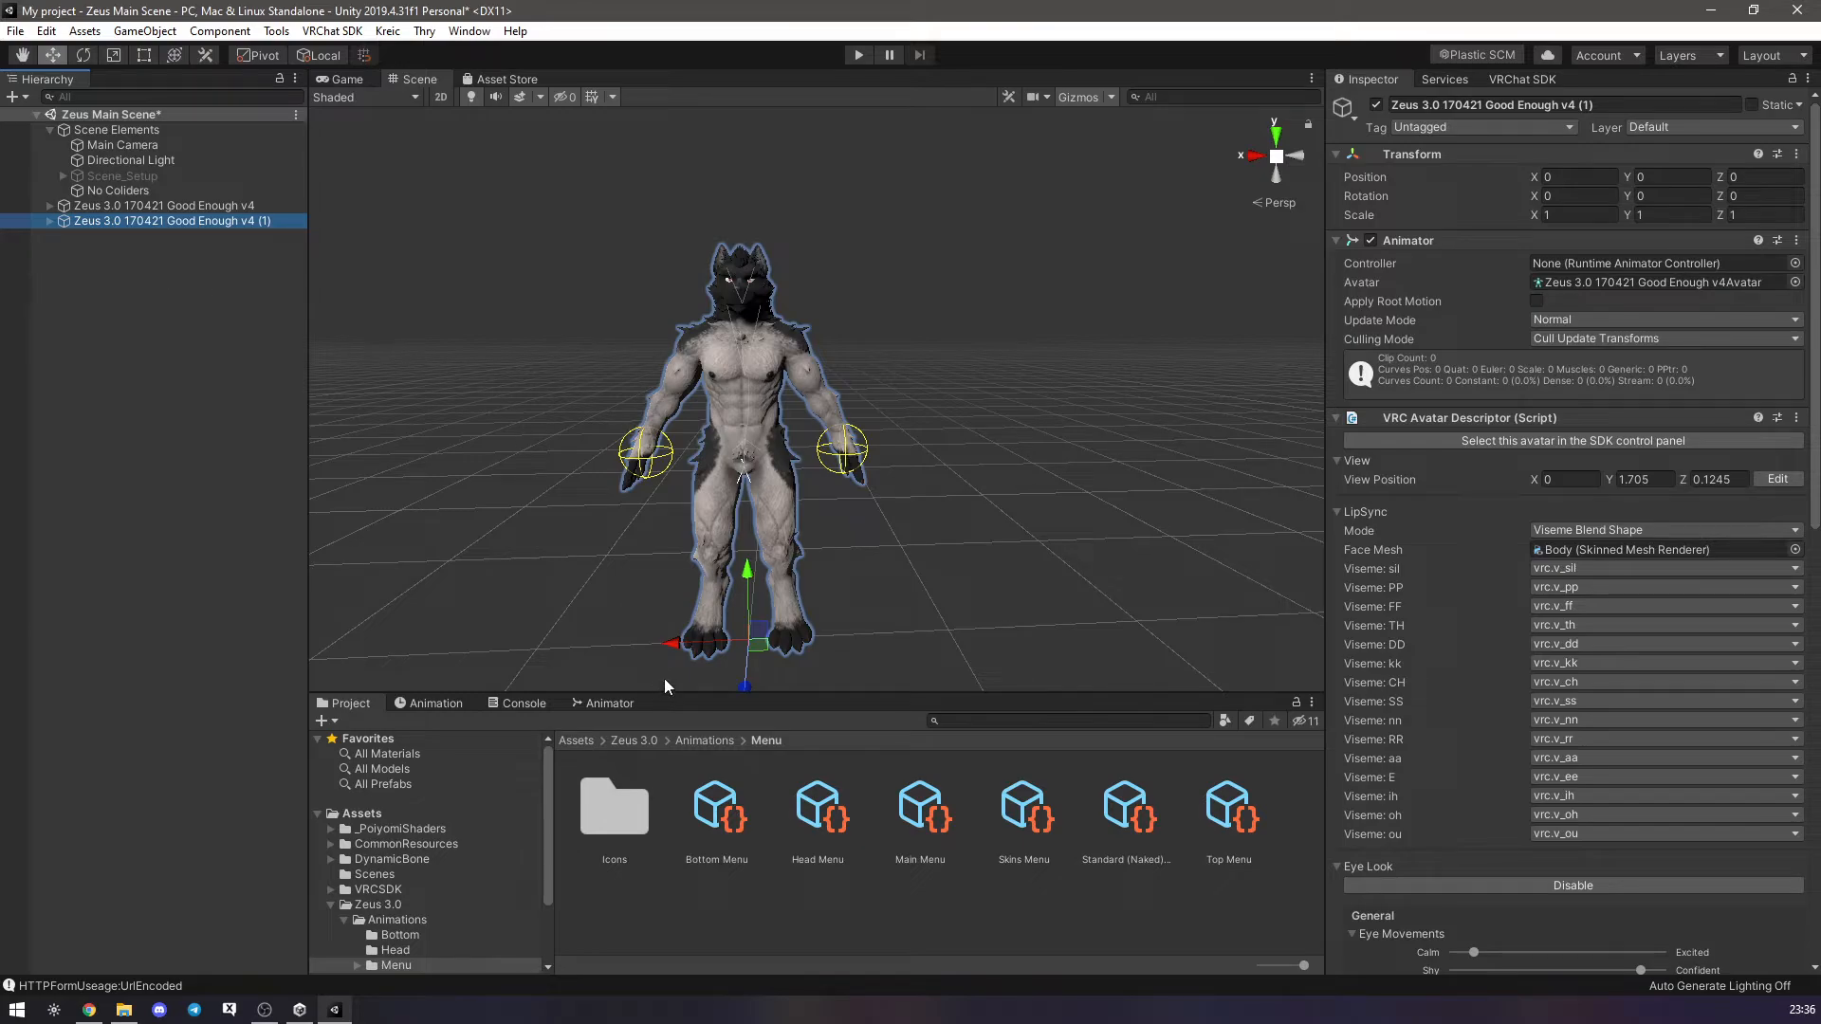
left_click_drag(677, 655, 977, 641)
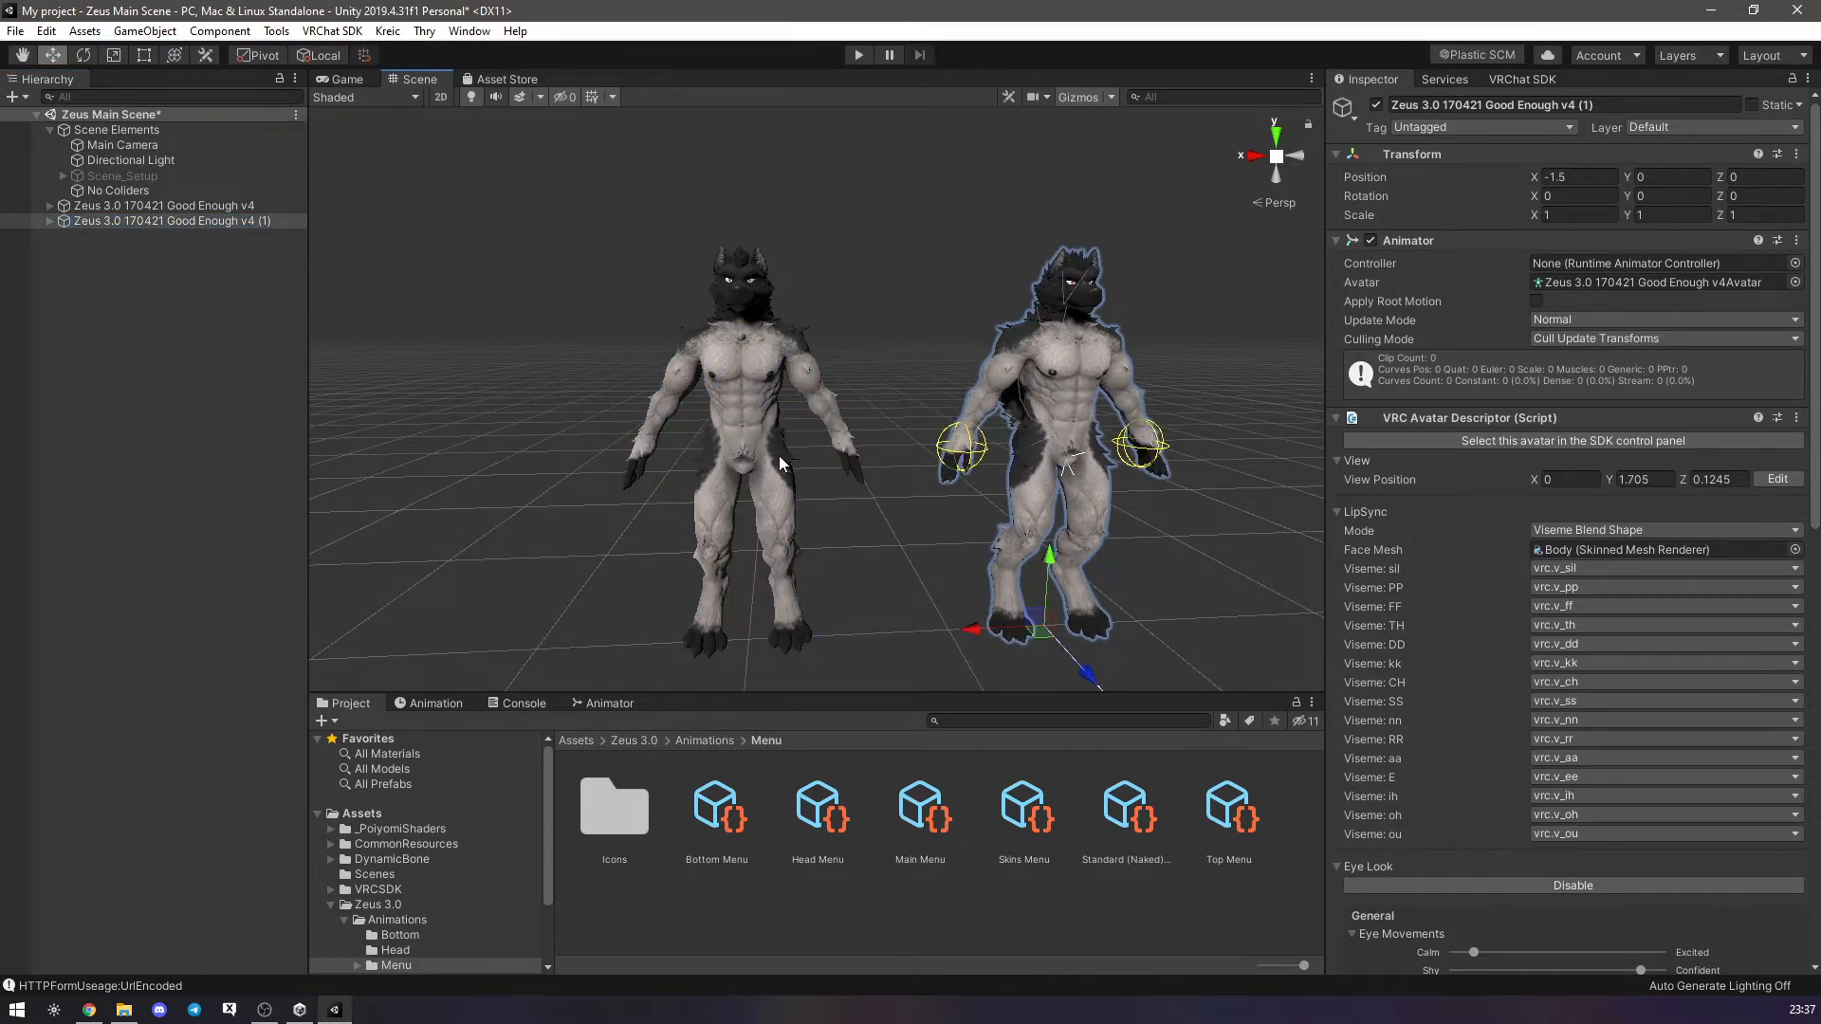
middle_click_drag(784, 456, 593, 432)
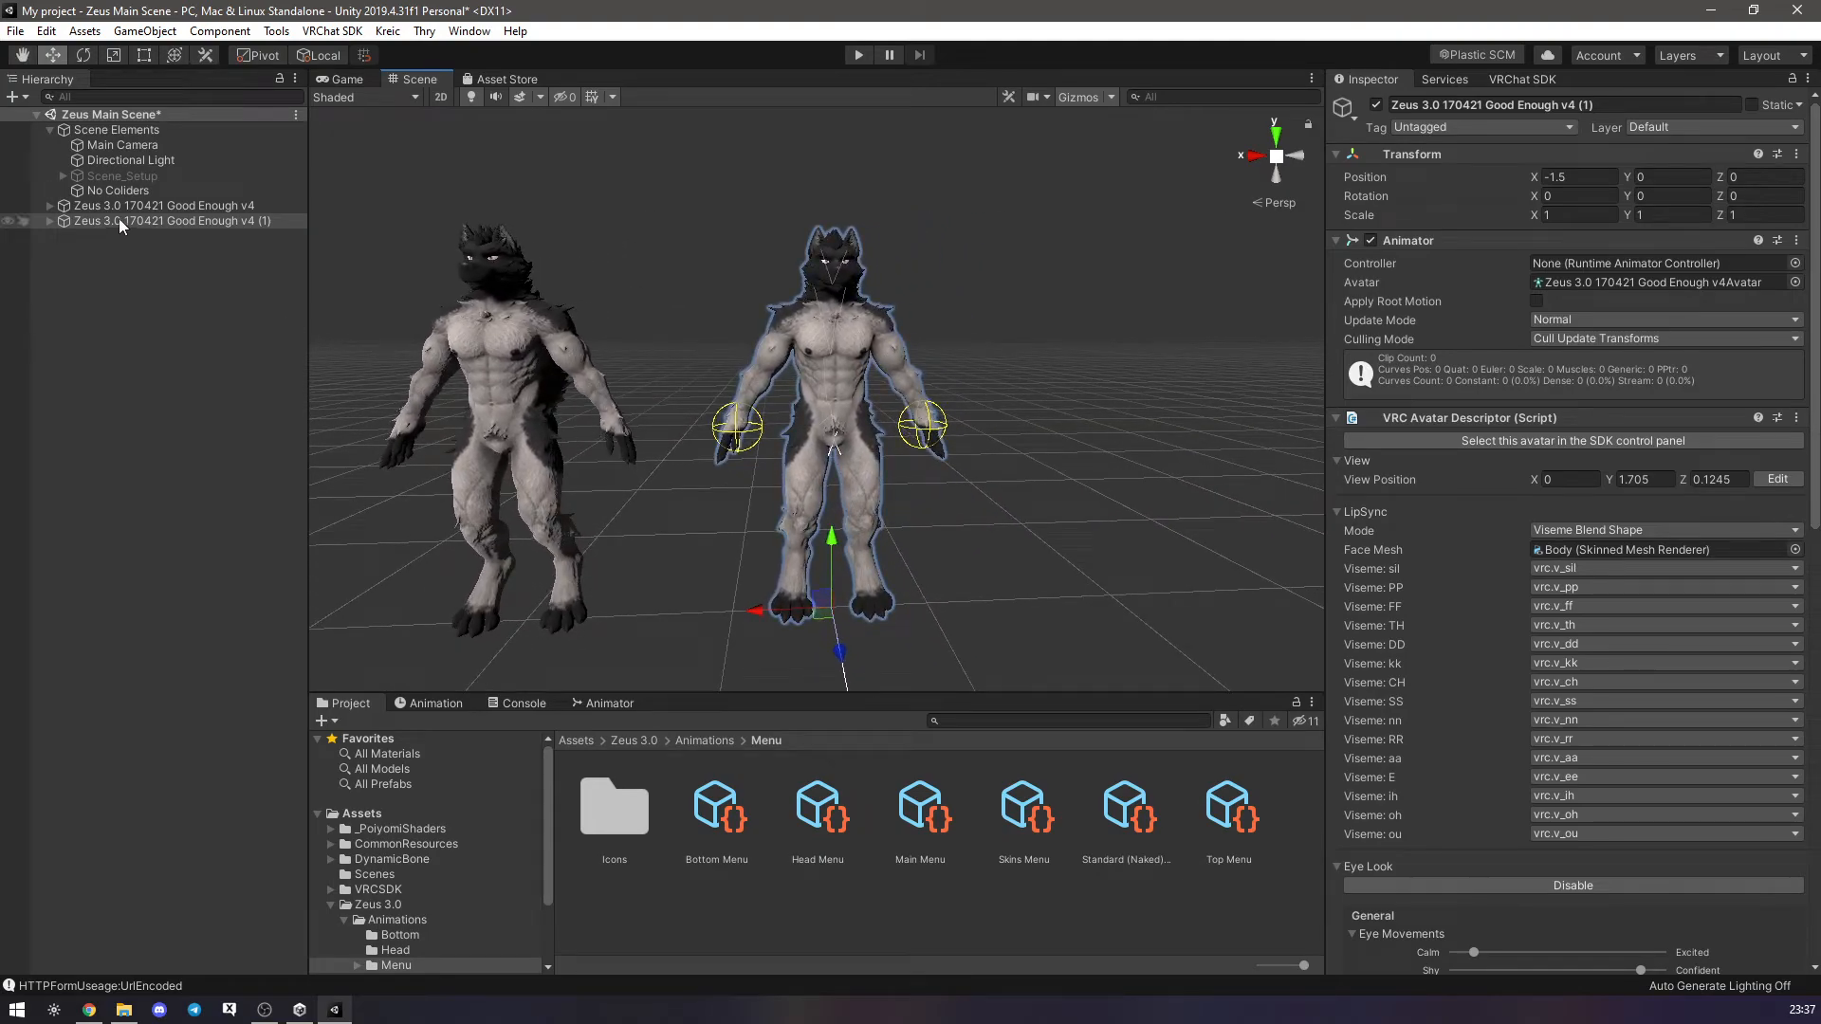
left_click(178, 222)
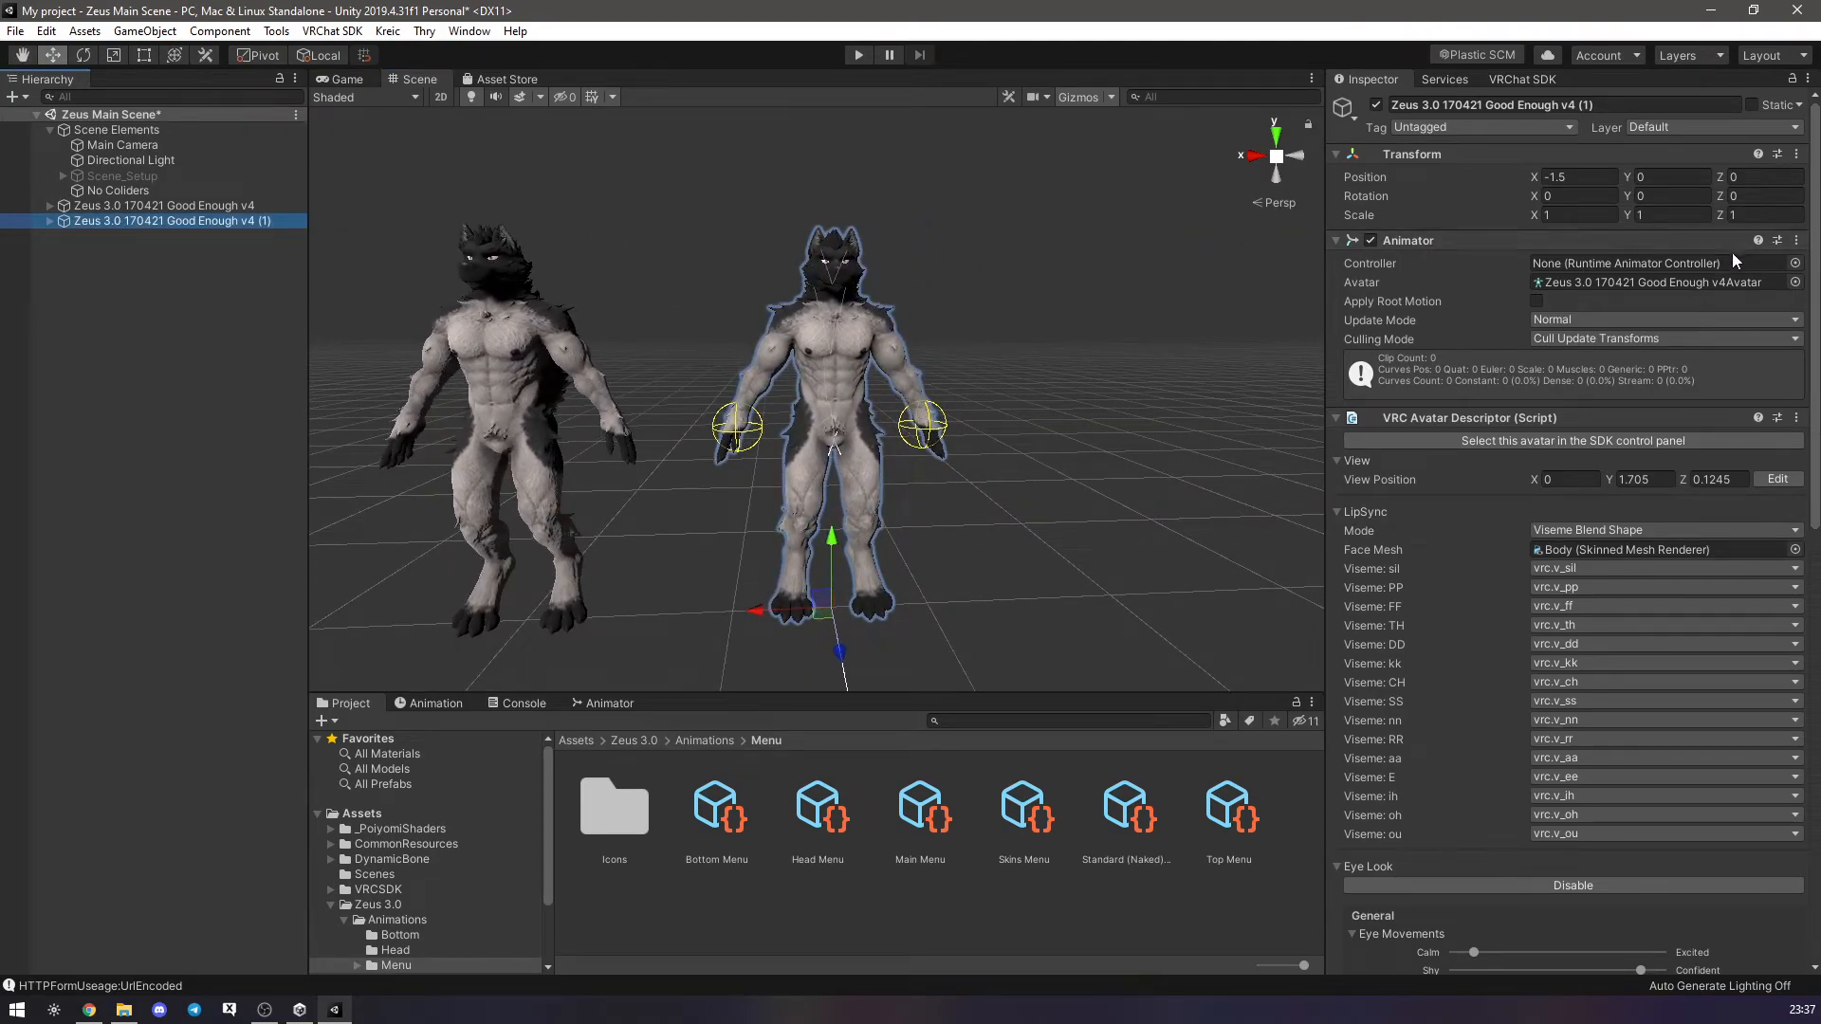
Assign the FX controller to the duplicate avatar's Animator, then enter play mode and frame the duplicate in the Scene view.
left_click(1796, 263)
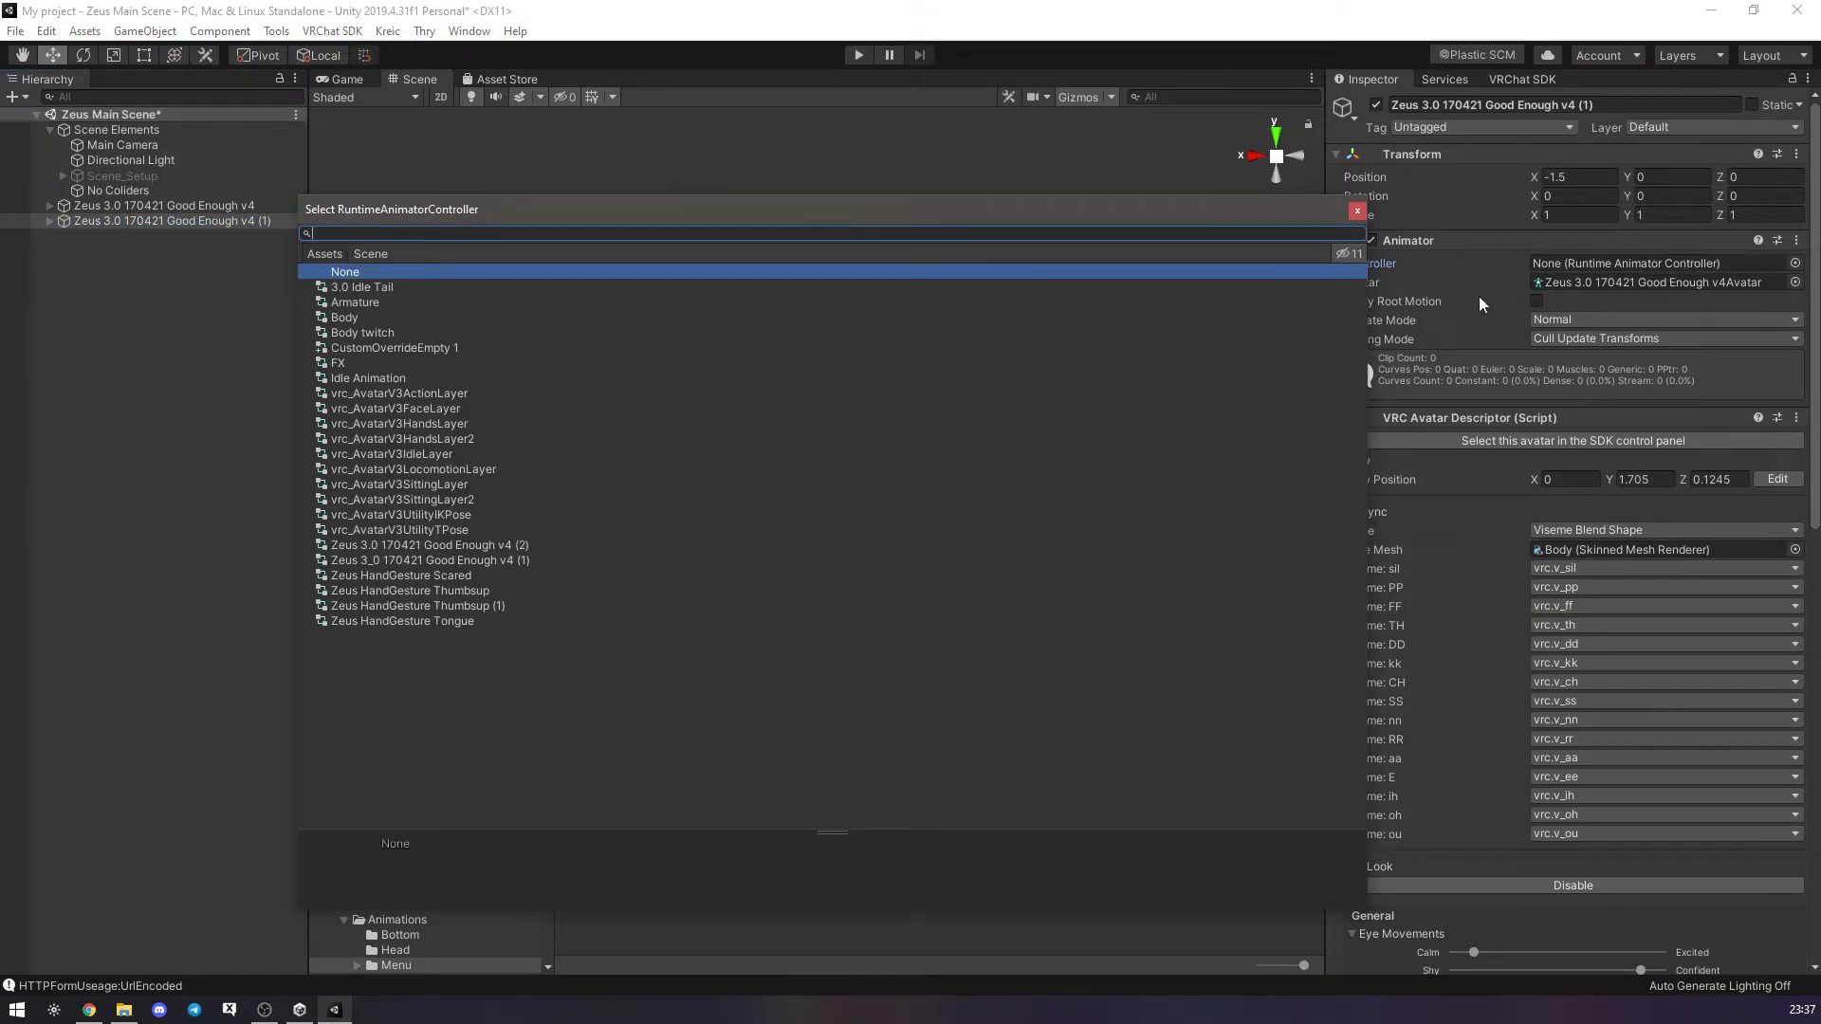
double_click(330, 361)
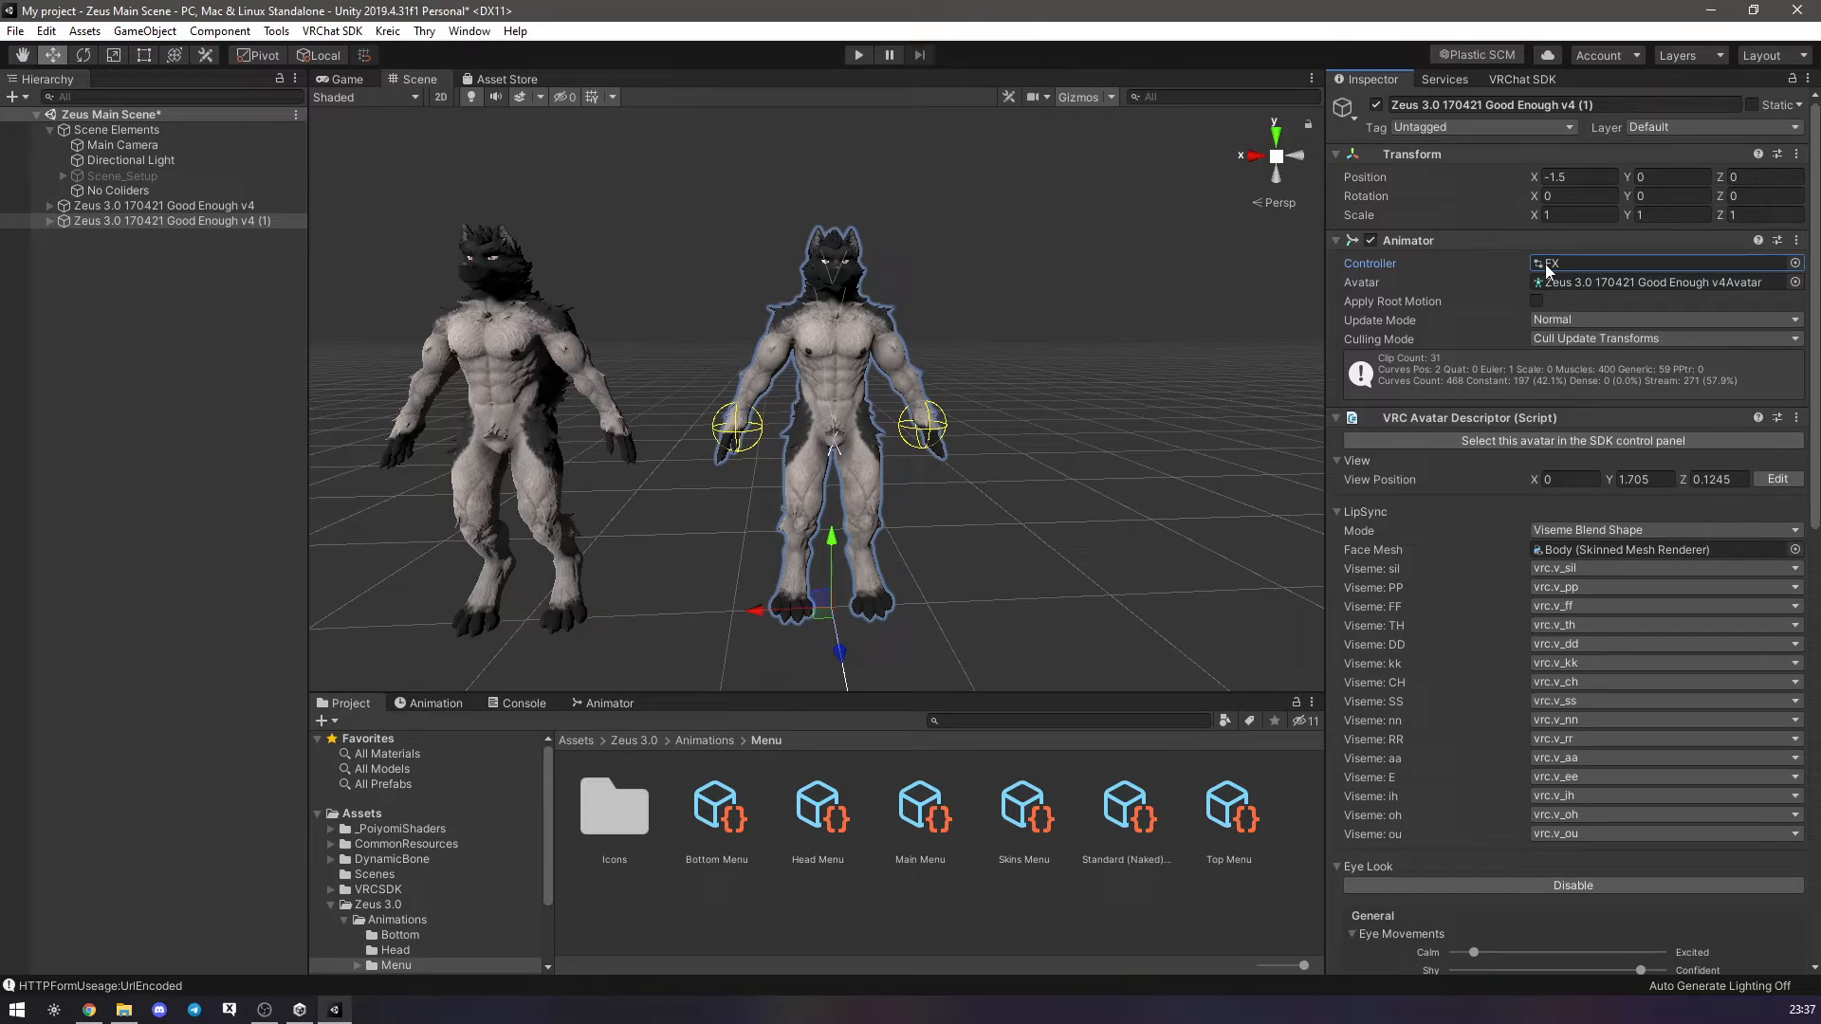
left_click(857, 56)
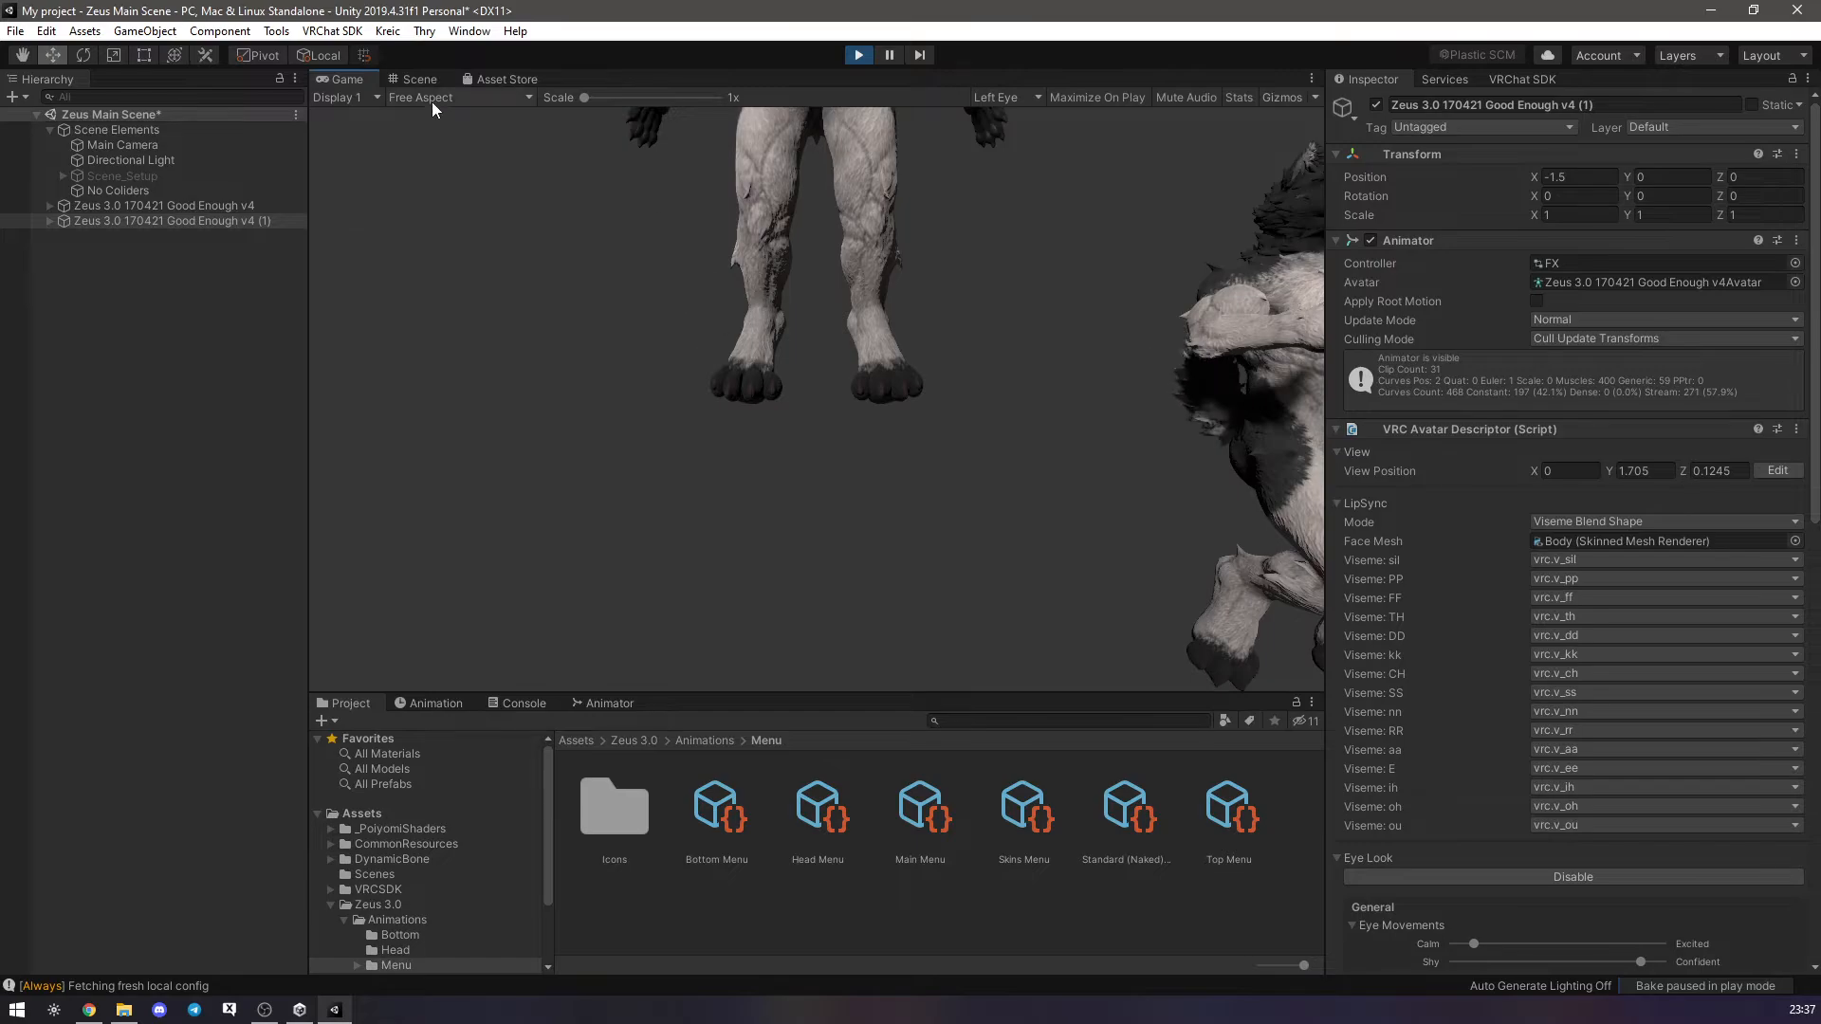
left_click(402, 78)
middle_click_drag(594, 458, 610, 337)
scroll(636, 408, "up", 12)
right_click_drag(616, 344, 532, 370)
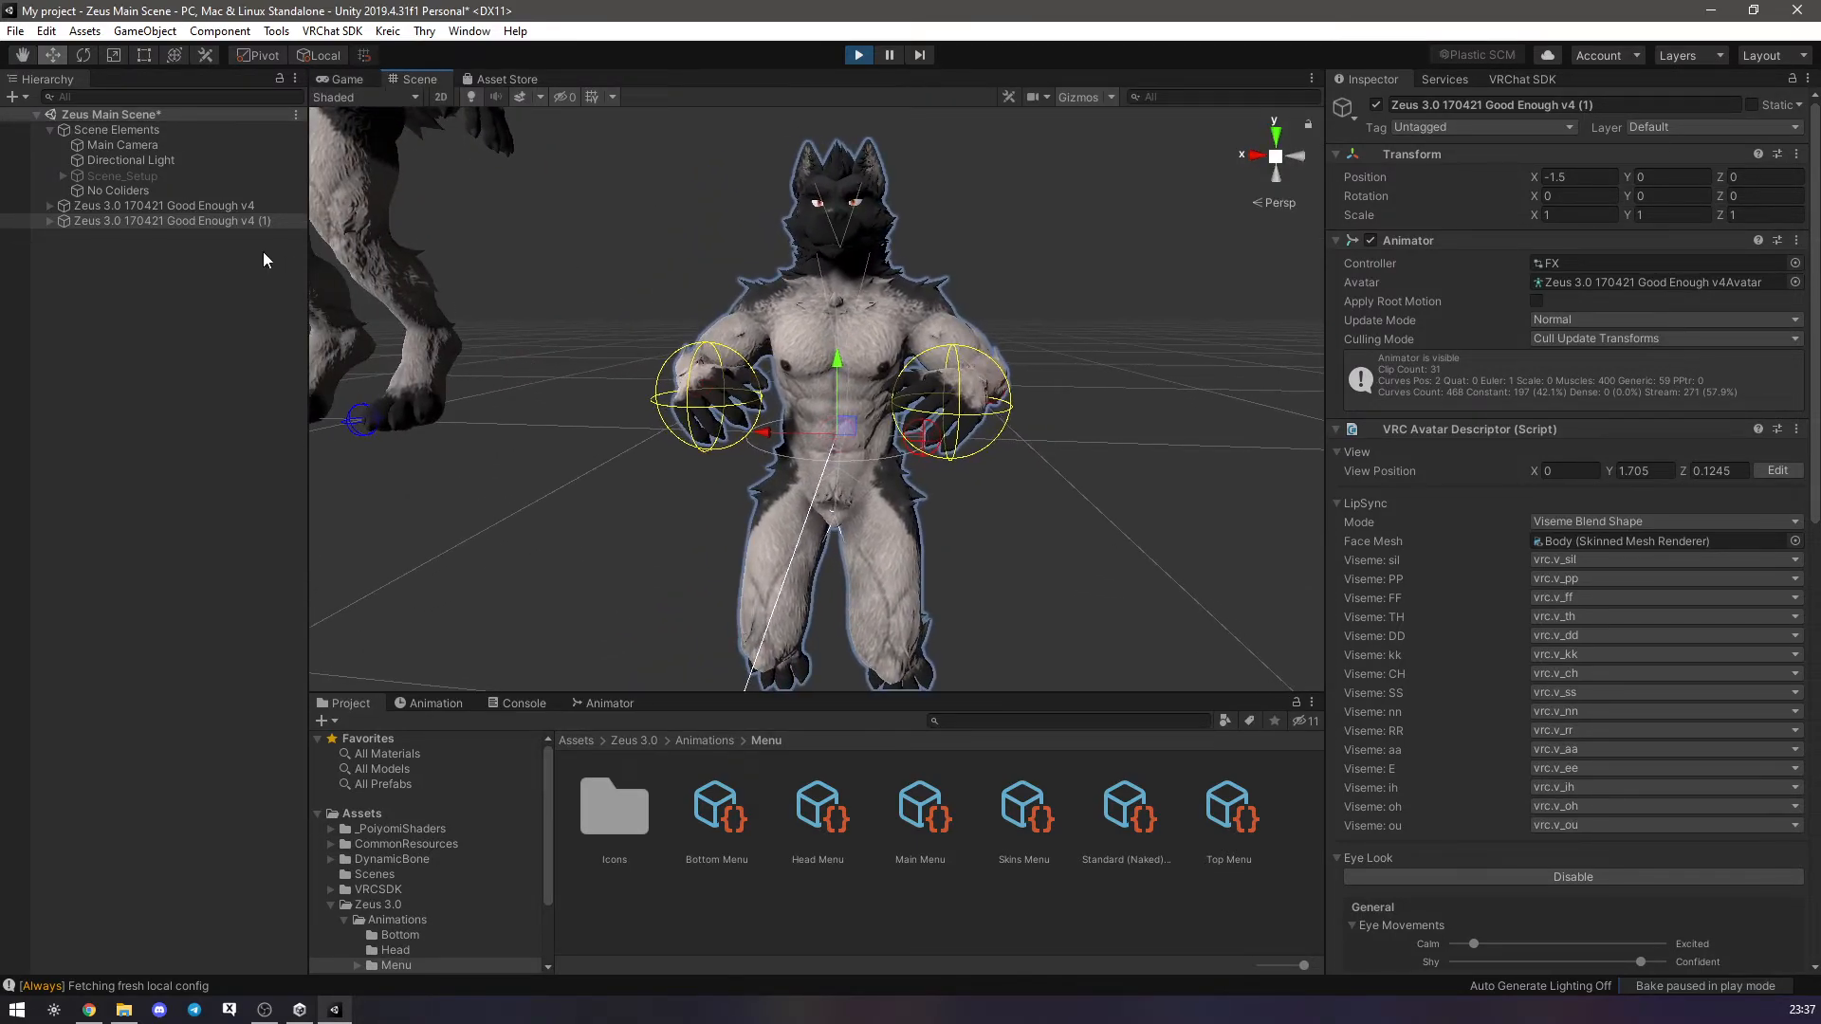
Show the duplicate's animator parameters in an enlarged Animator view and enable the Glasses parameter during play mode.
left_click(189, 222)
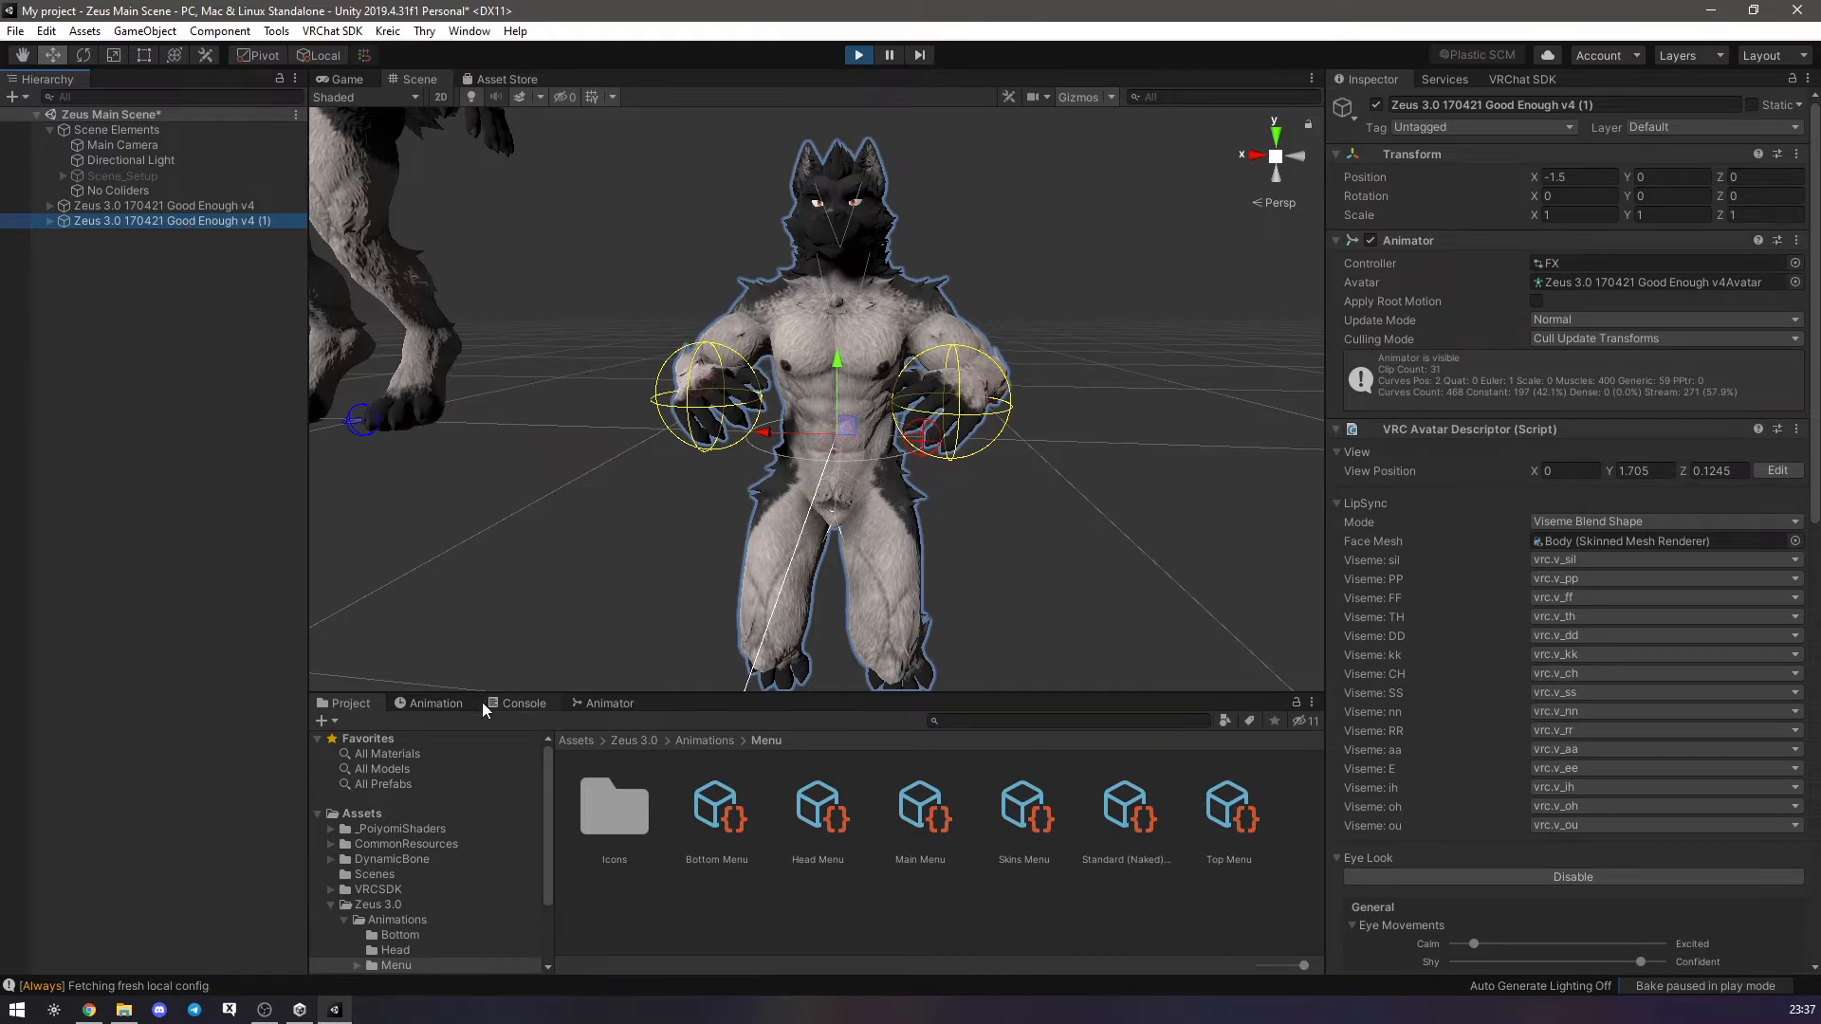
left_click(609, 703)
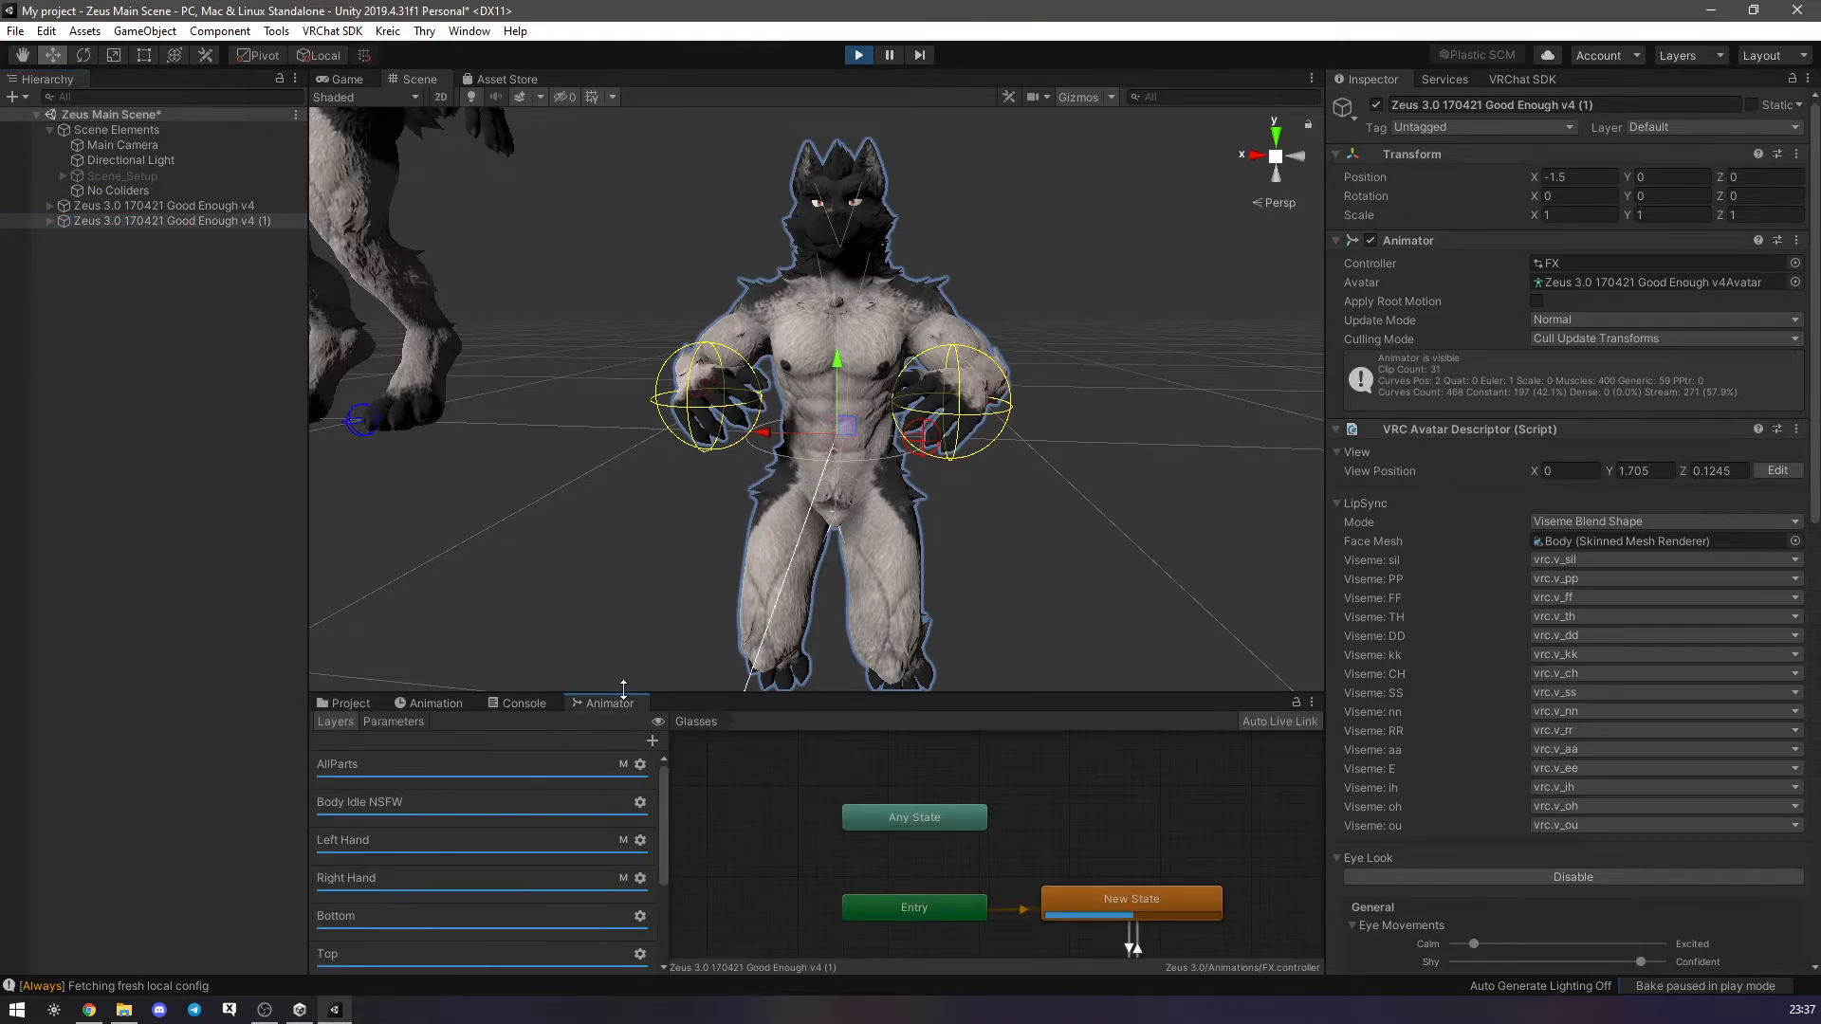
left_click_drag(622, 694, 513, 569)
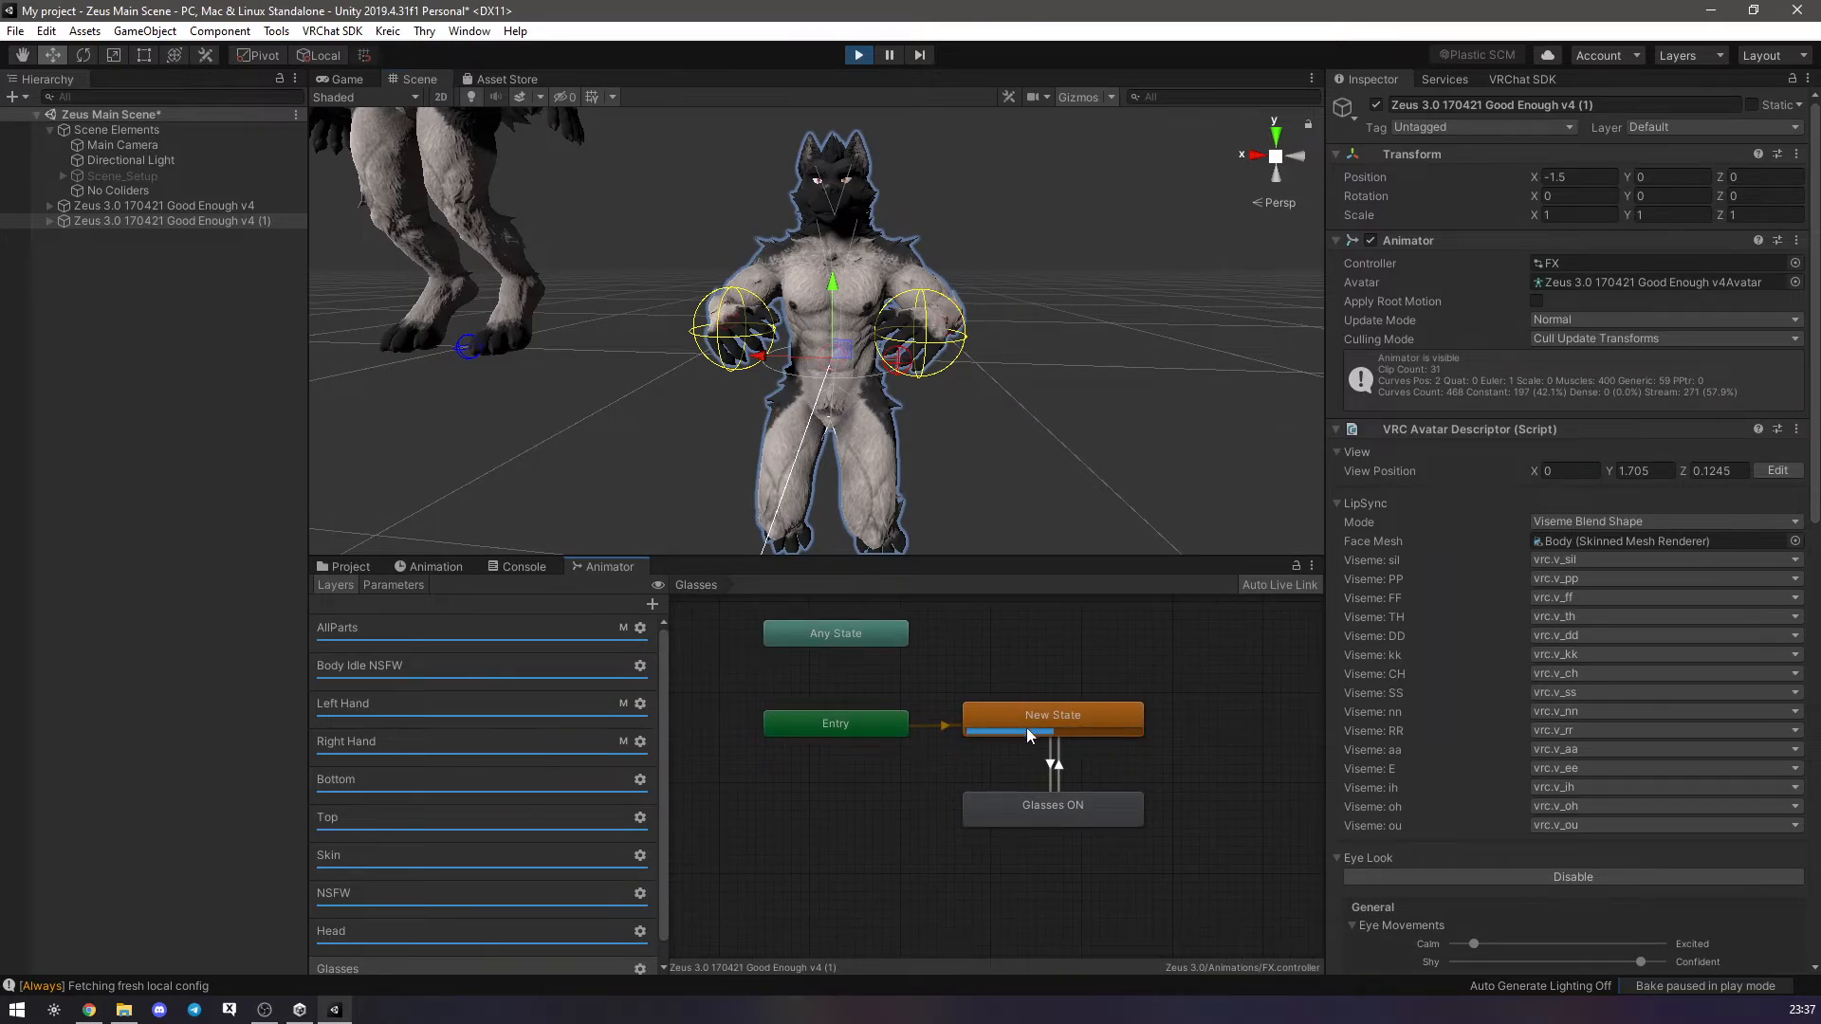
left_click(415, 583)
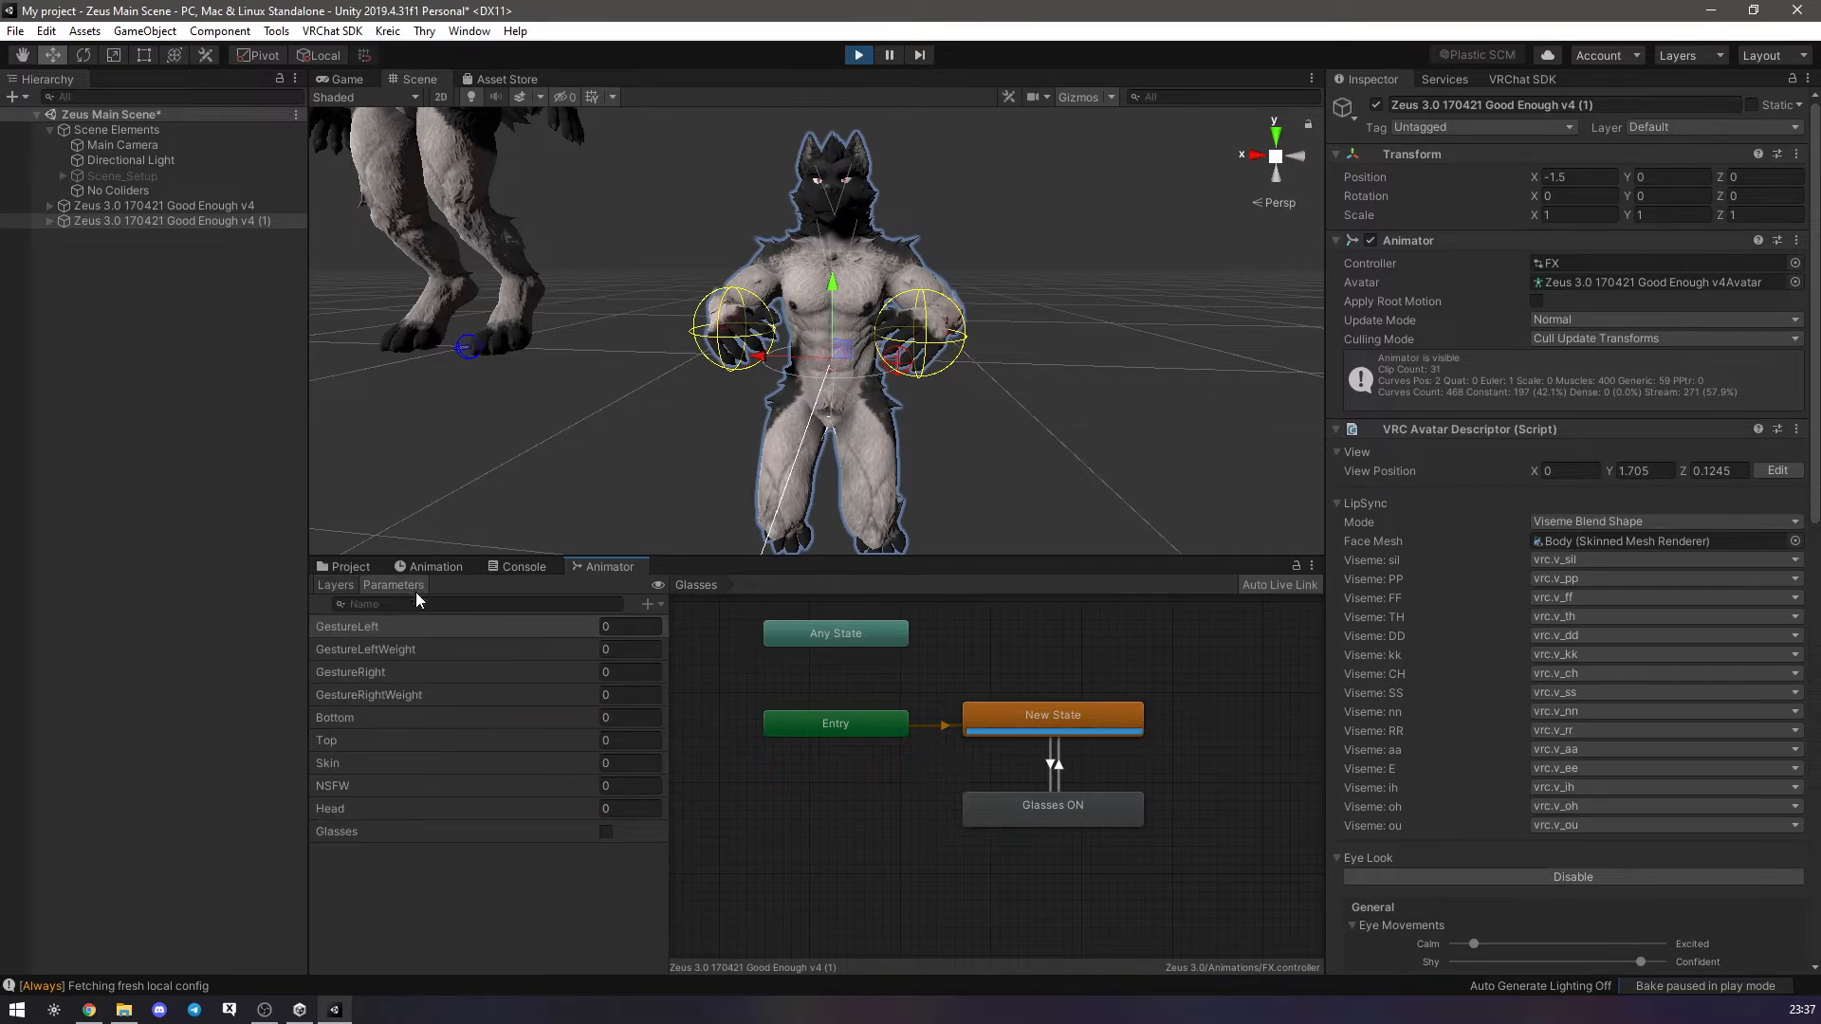
left_click(606, 831)
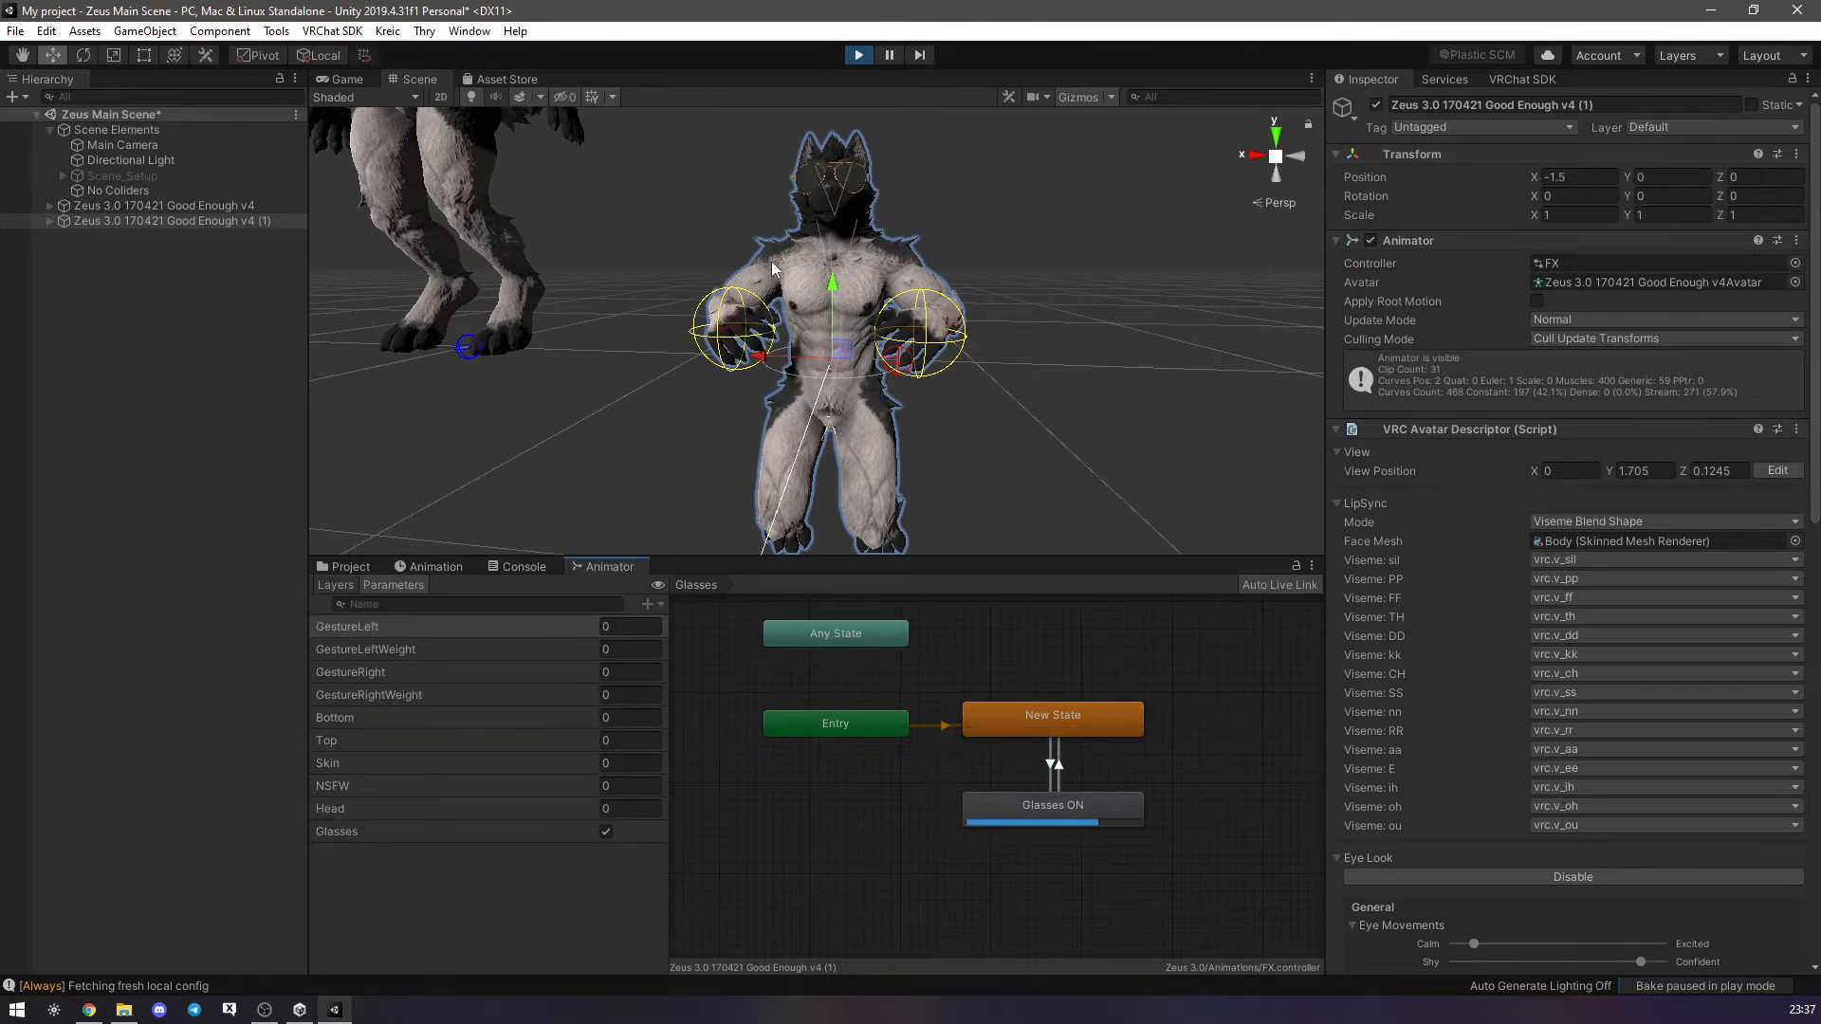
Examine the glasses on the duplicate's head from the side while toggling the Glasses parameter, and leave it off.
scroll(772, 260, "up", 5)
middle_click_drag(781, 175, 786, 332)
right_click_drag(786, 332, 559, 349)
left_click(605, 831)
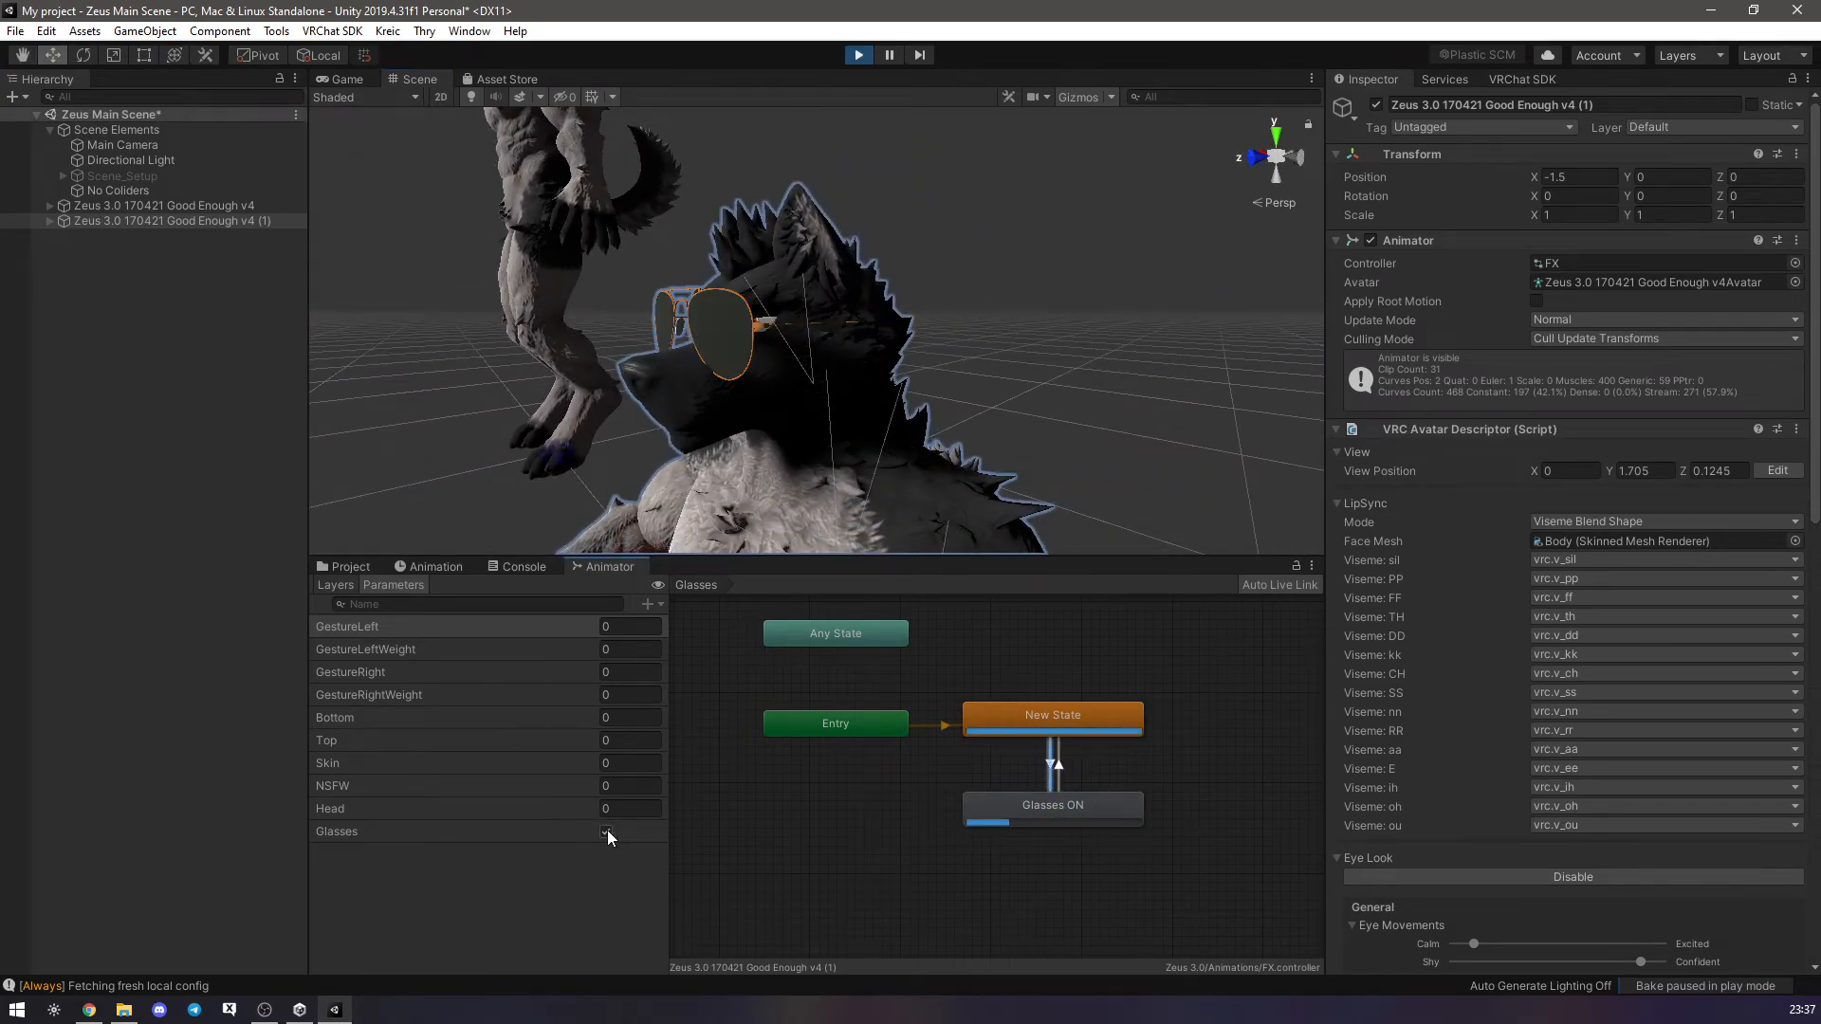
left_click(607, 831)
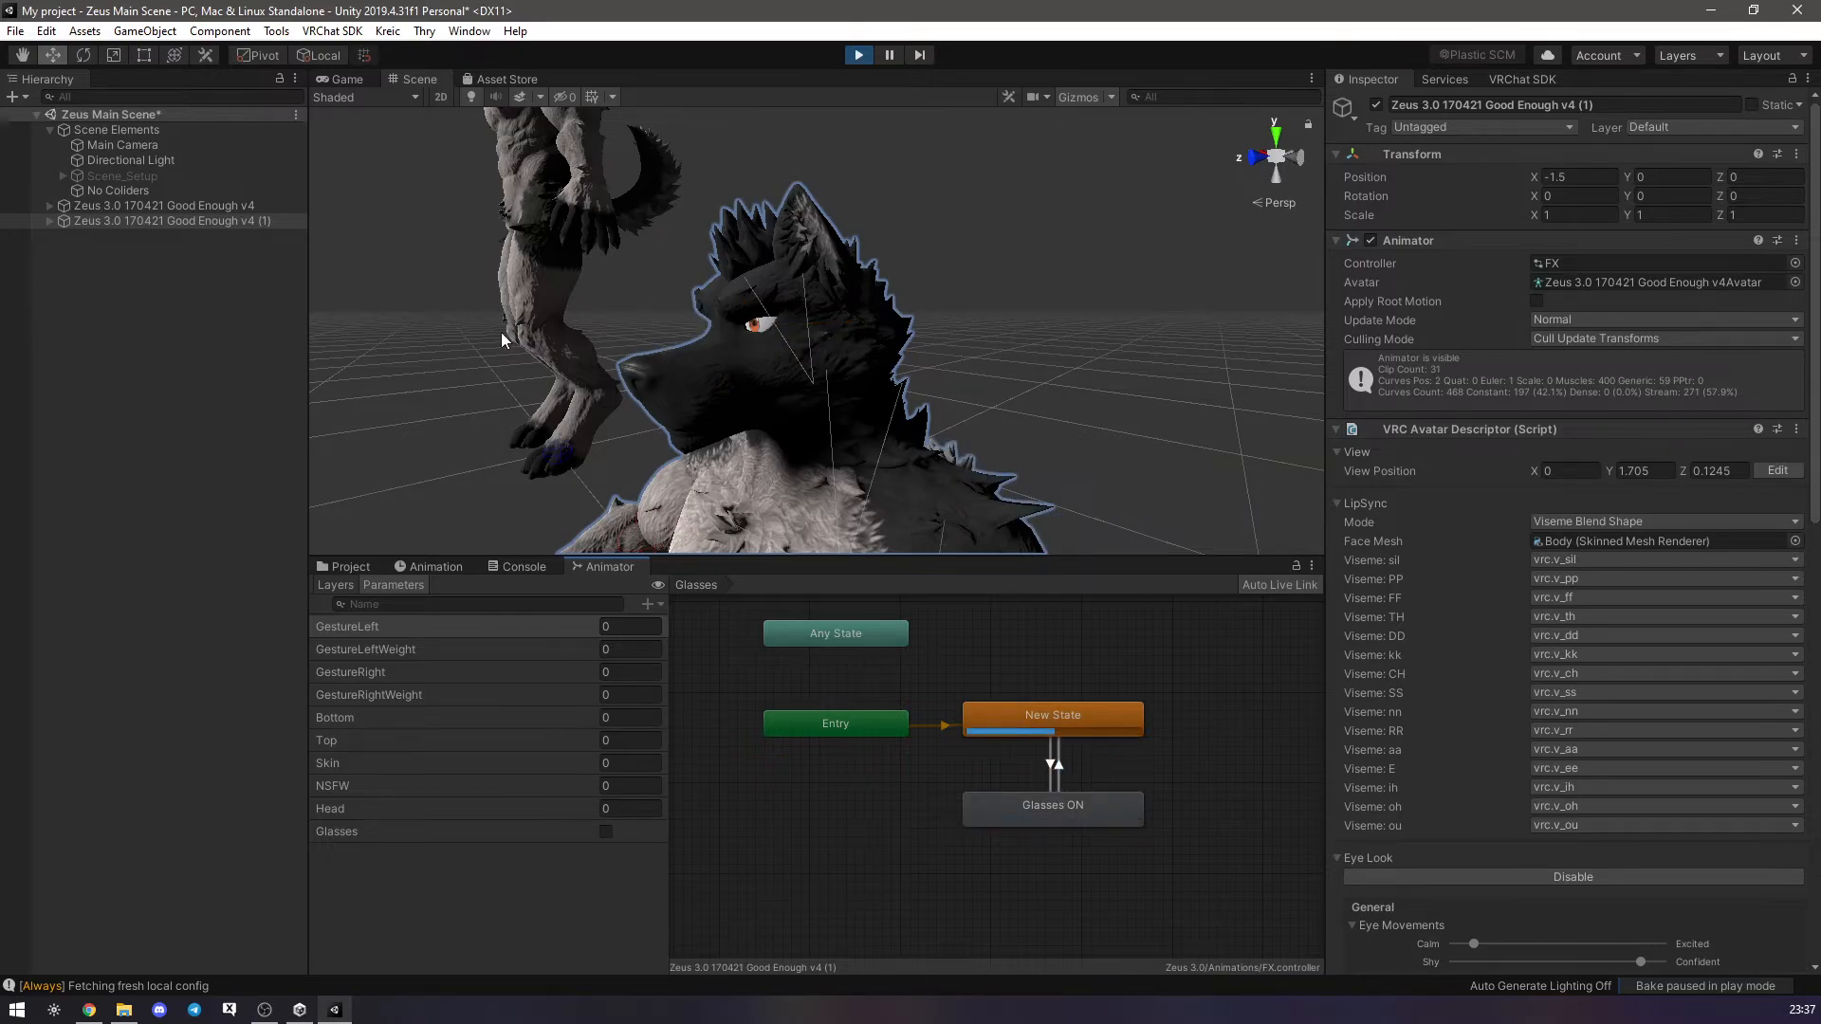
right_click_drag(504, 341, 646, 371)
scroll(645, 360, "down", 5)
key("a")
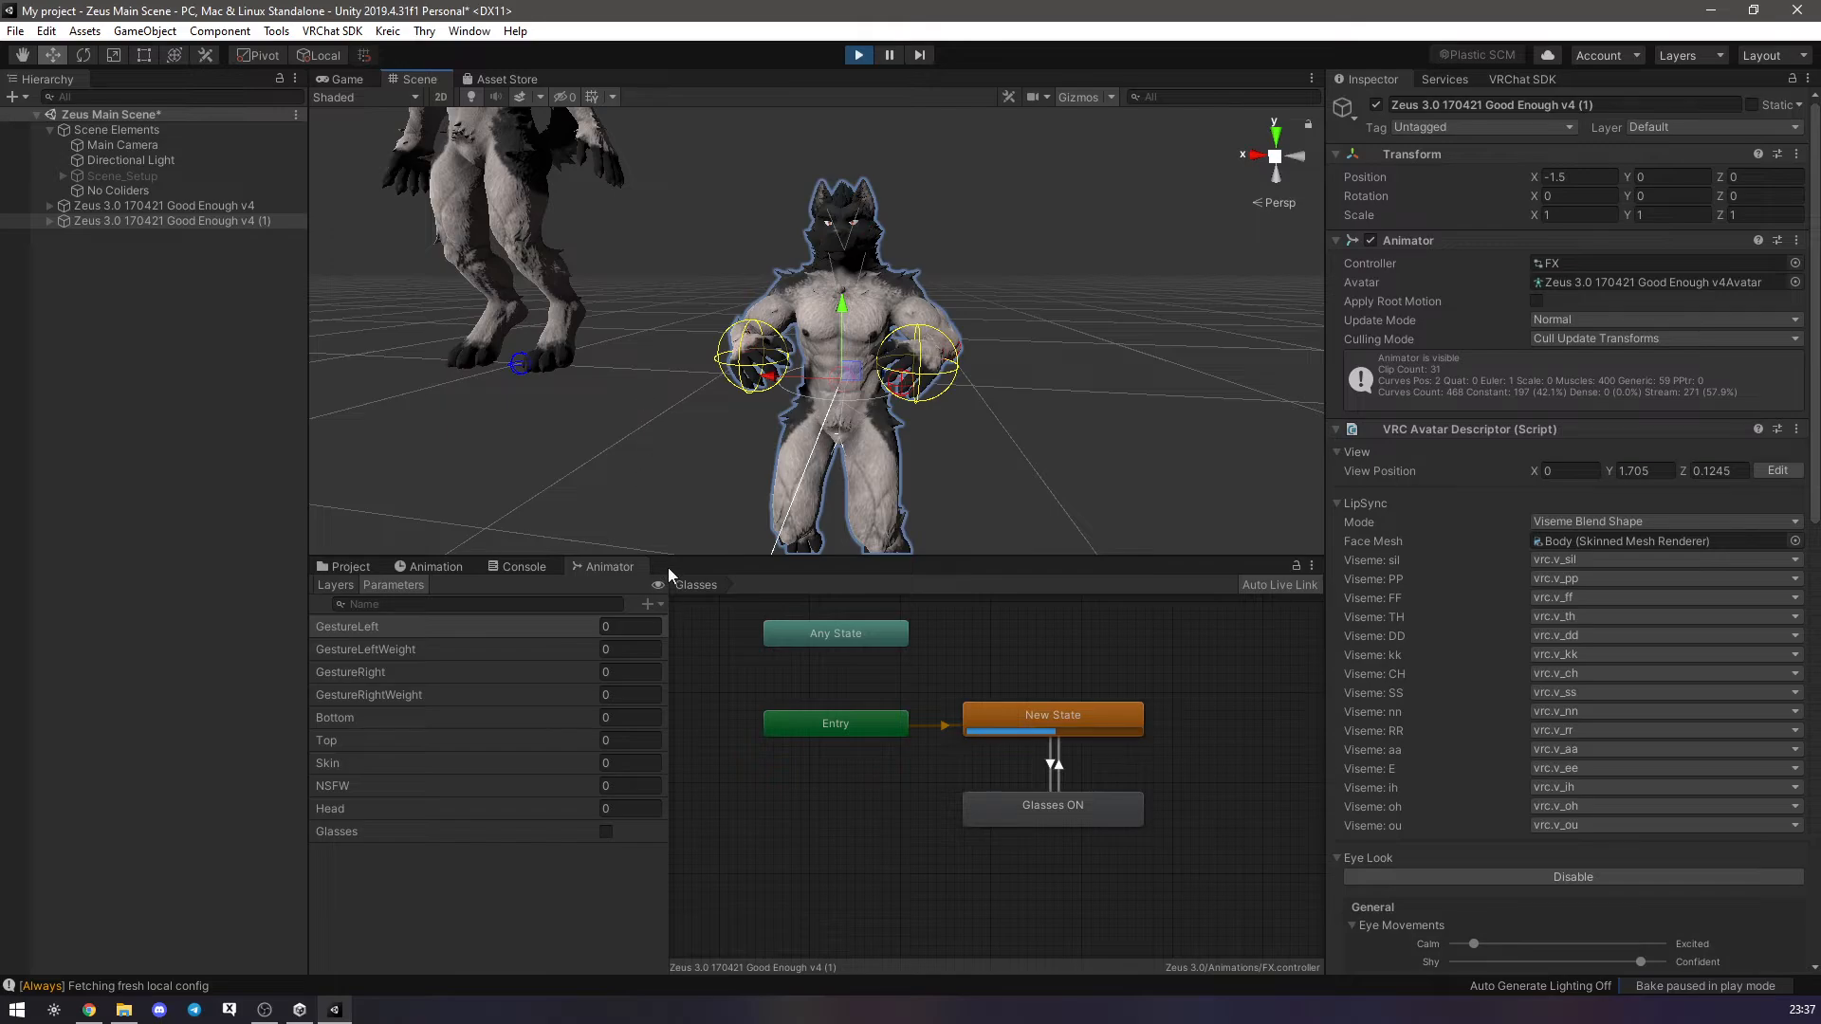
Exit play mode and delete the duplicate Zeus avatar from the scene.
left_click(1523, 79)
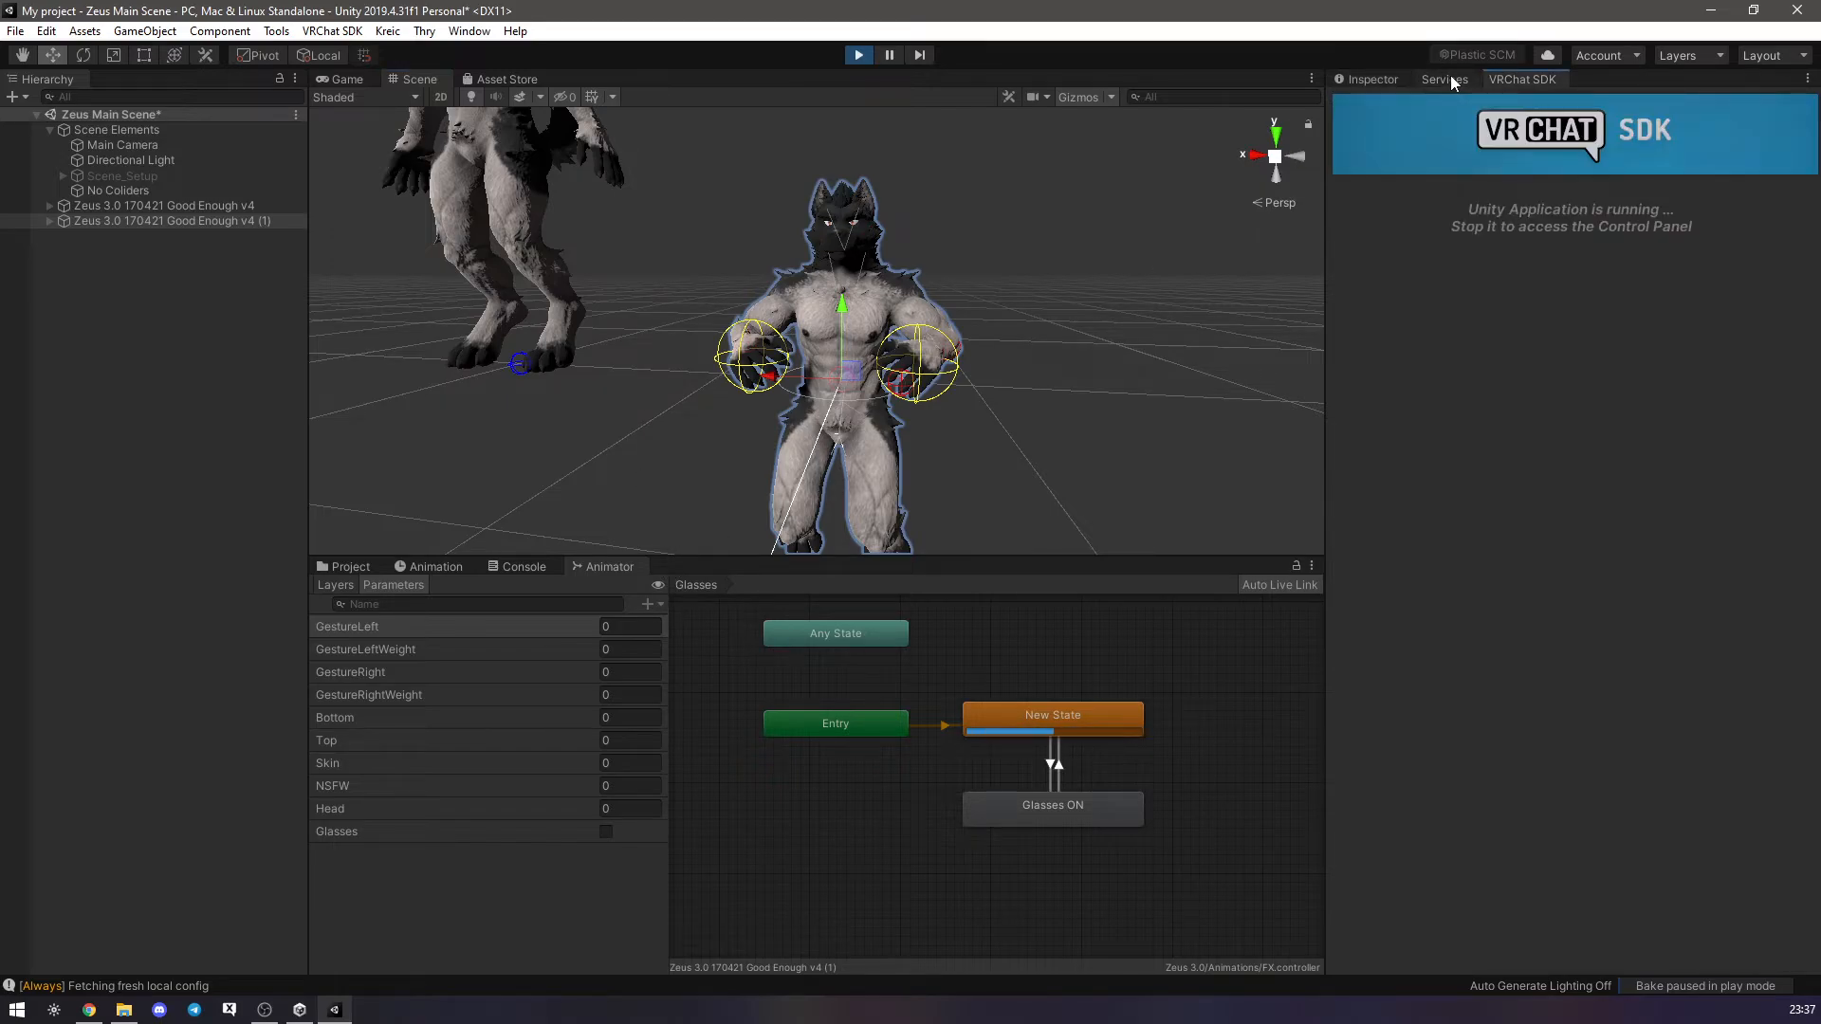
left_click(859, 54)
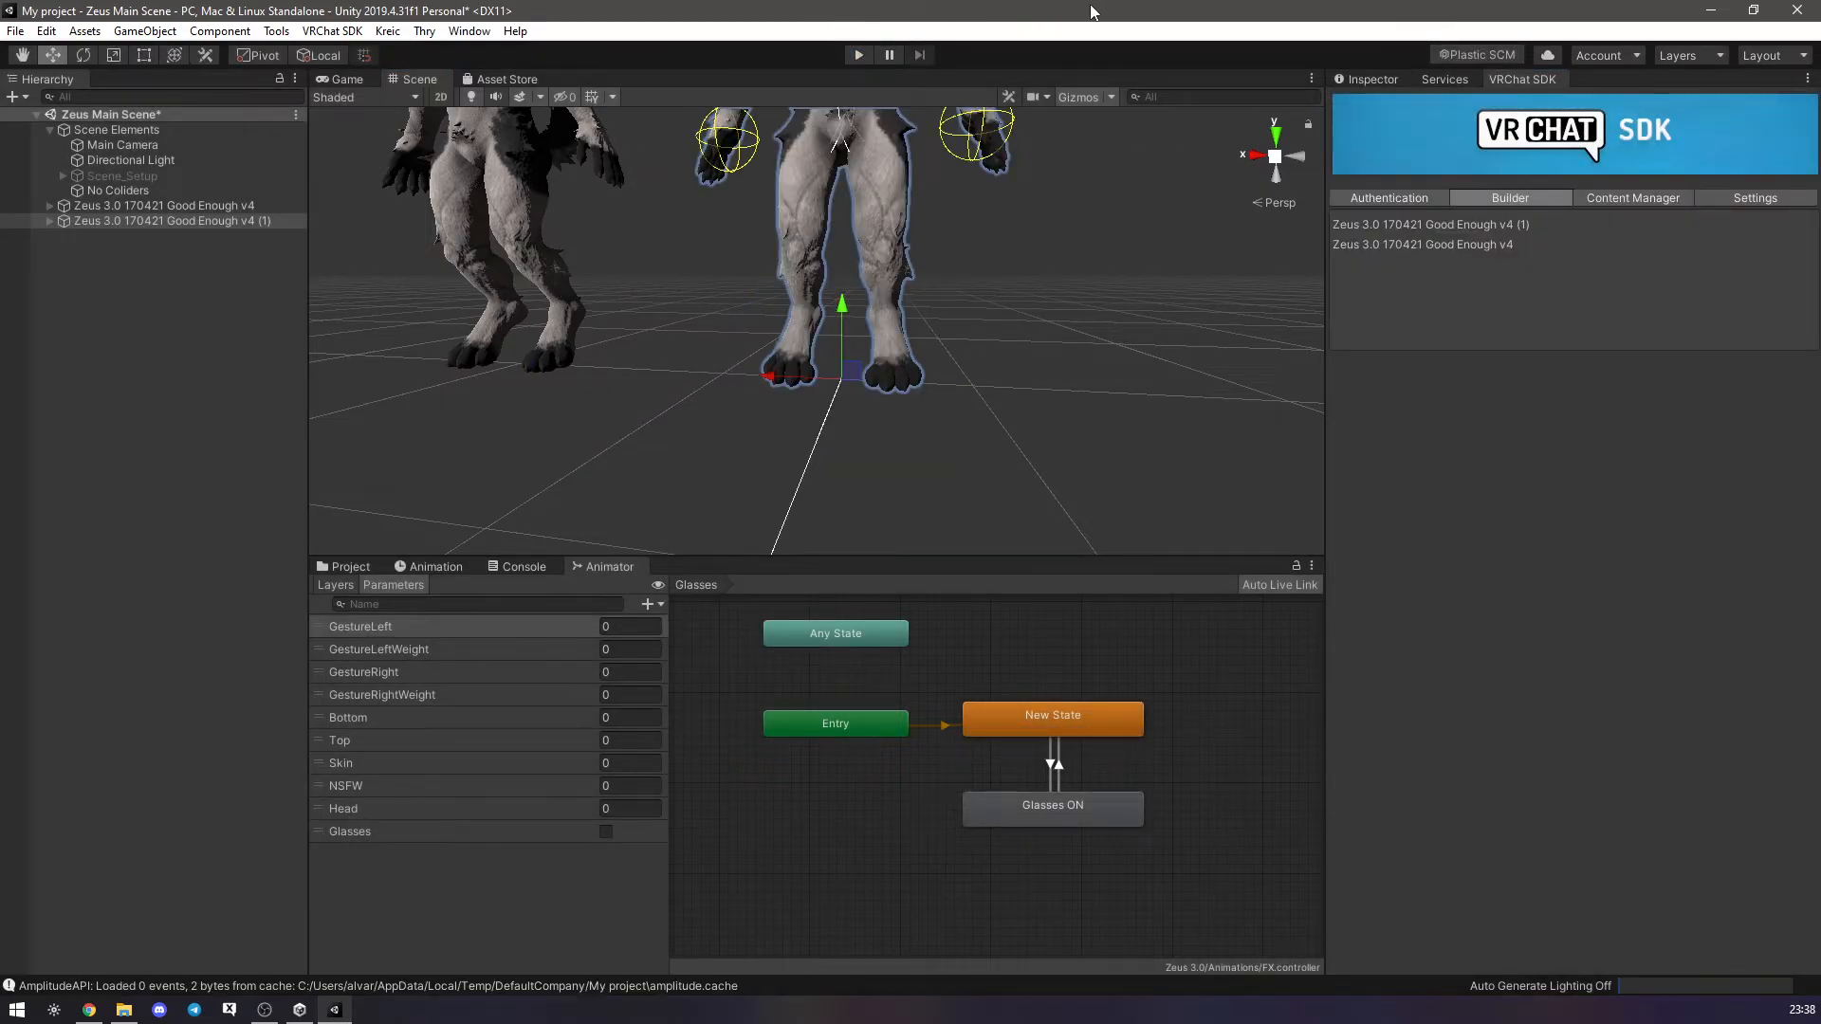
right_click(195, 227)
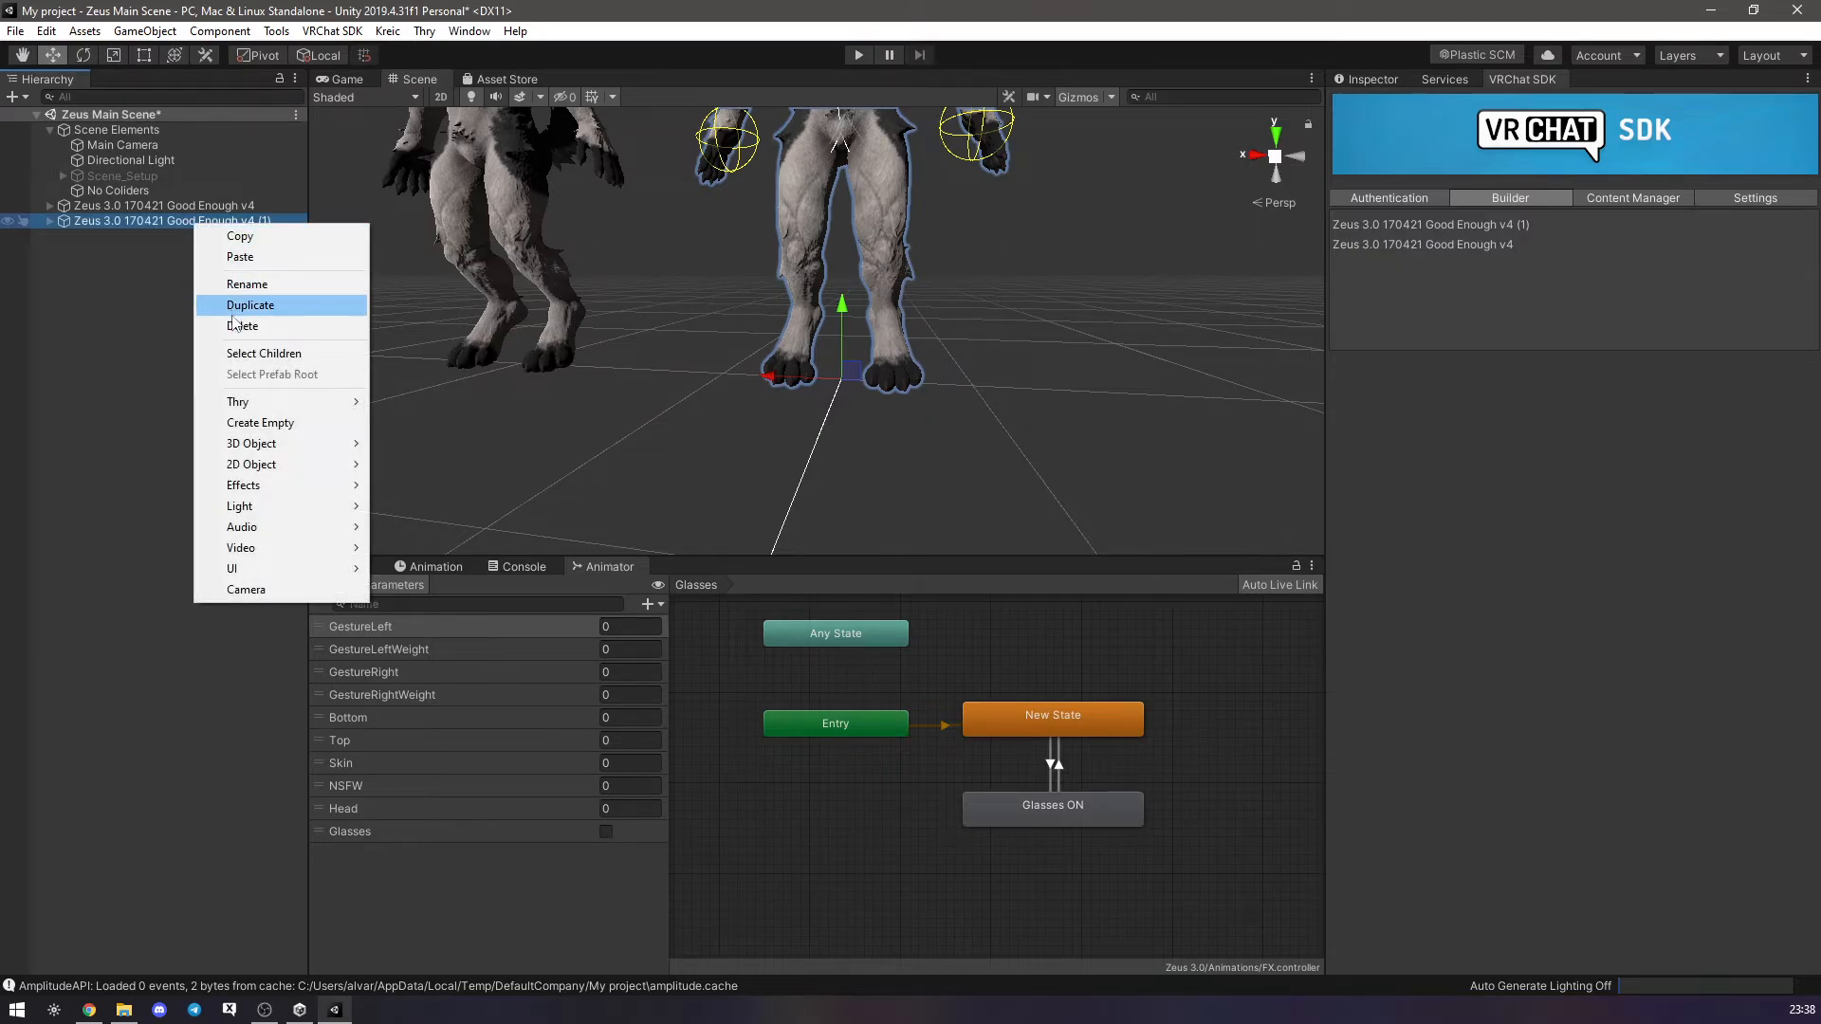
left_click(242, 326)
Select the original Zeus avatar and auto-fix its legacy blendshape normals issue in the VRChat SDK builder.
left_click(189, 210)
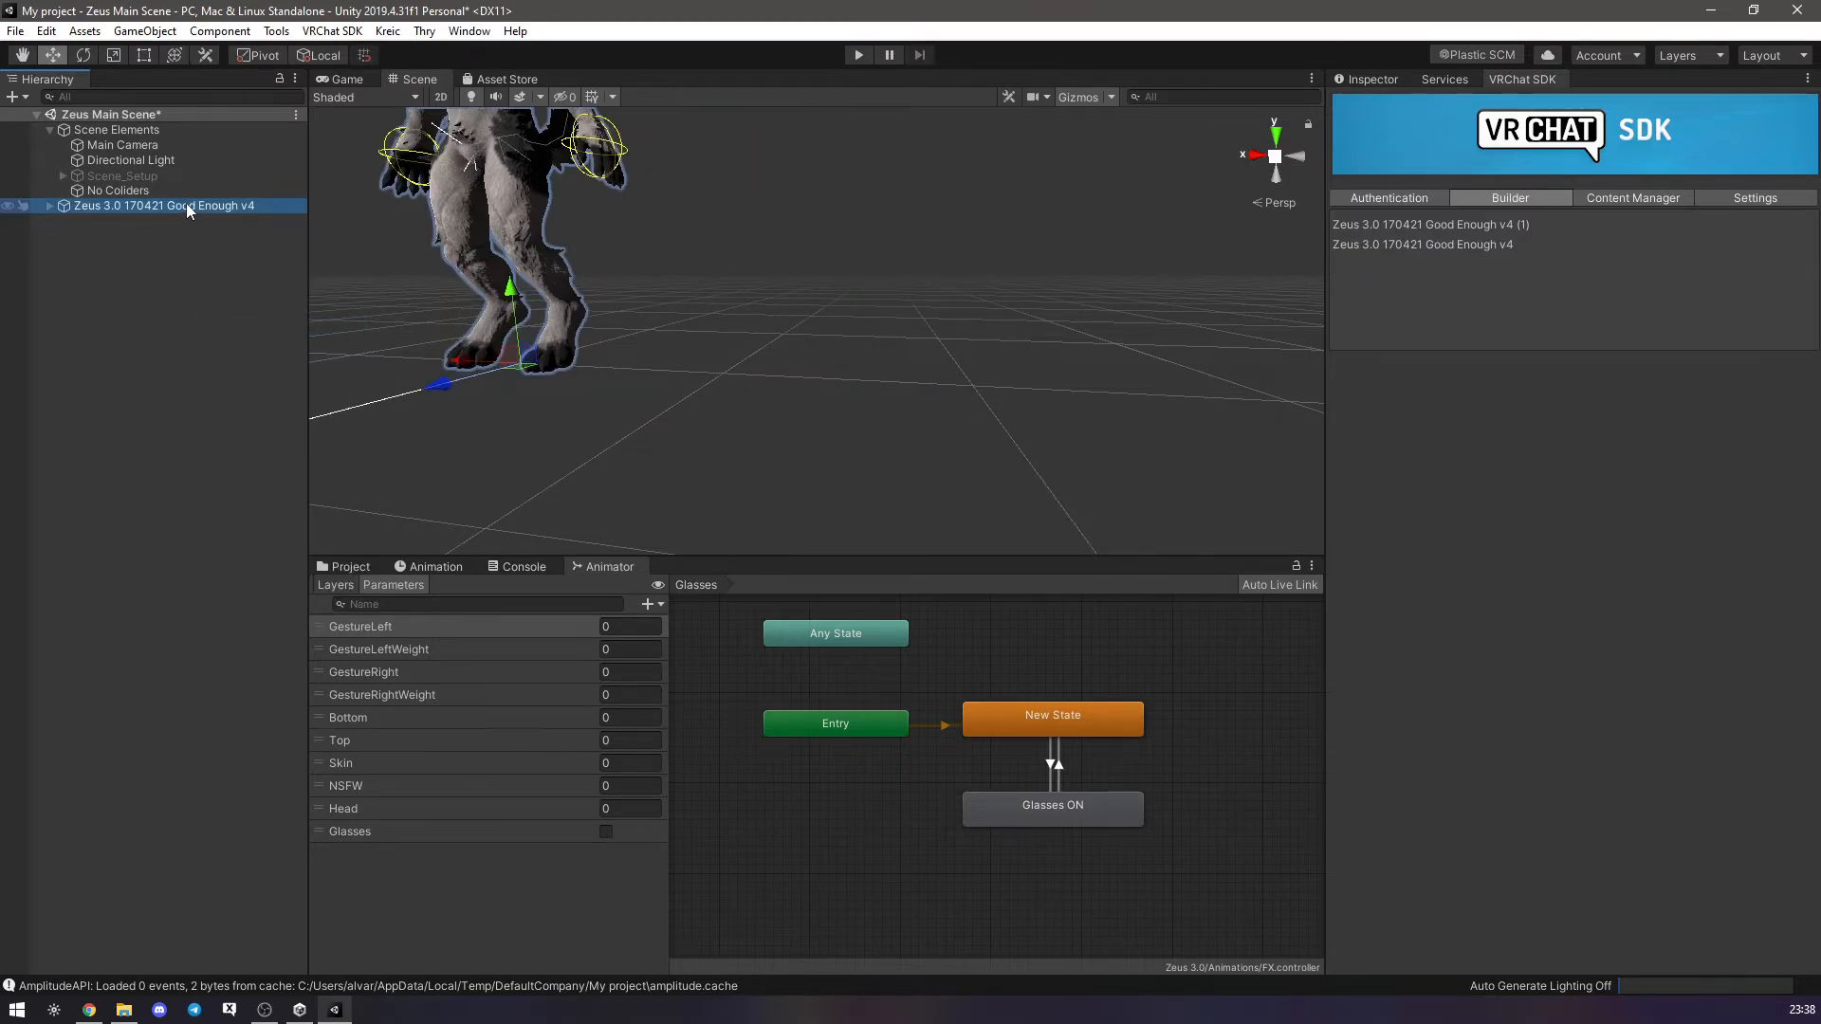
middle_click_drag(483, 266, 610, 370)
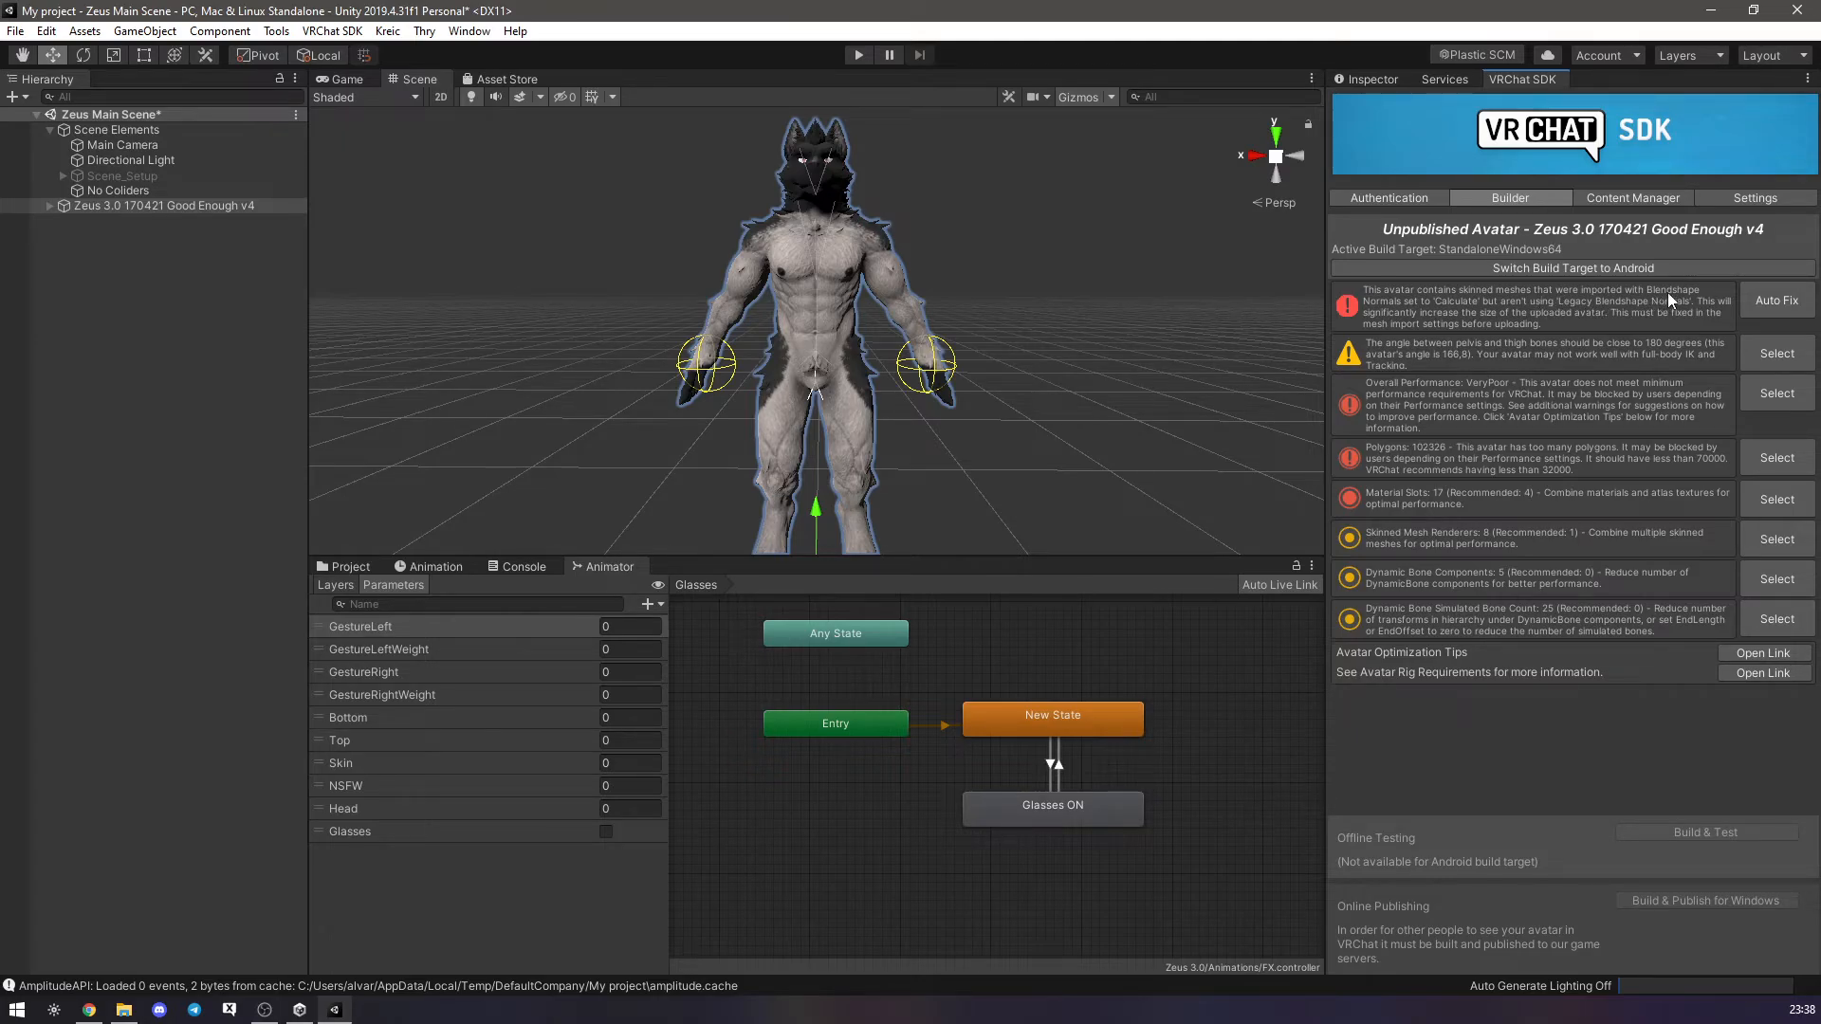
left_click(1777, 302)
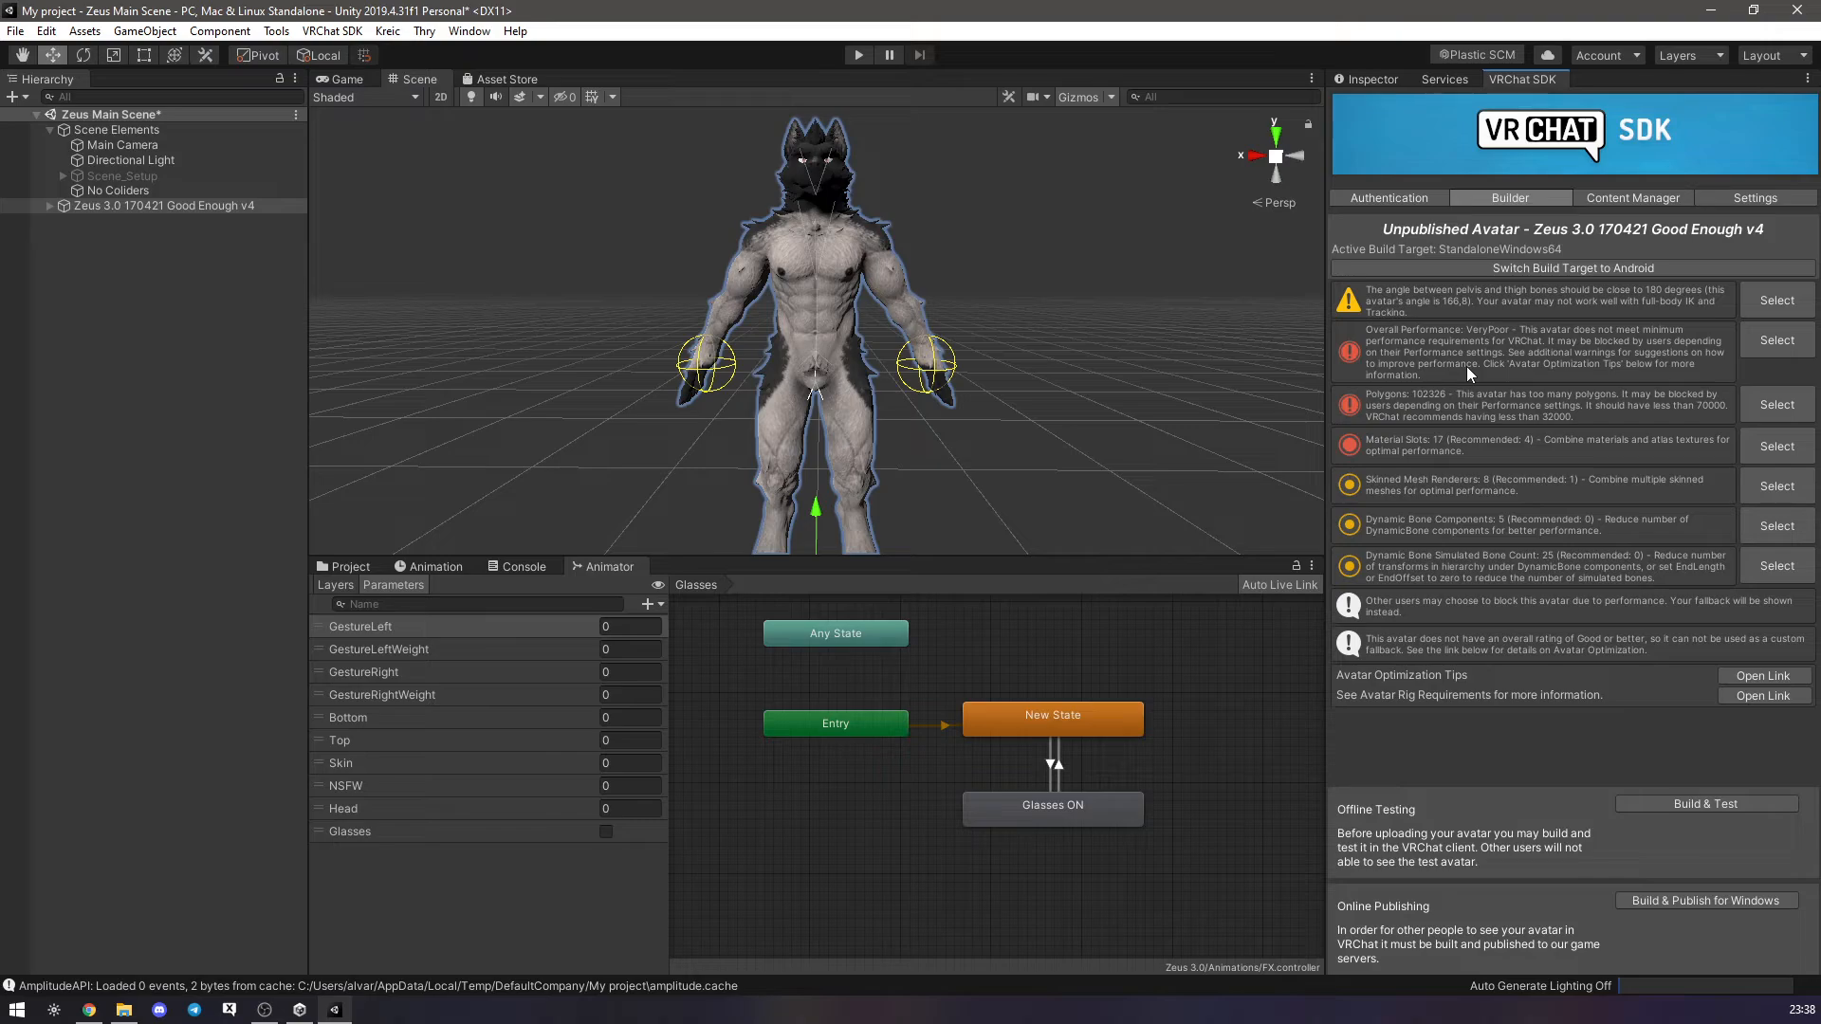
Examine the model import settings of the Aviaattorit half polys file in the Assets folder.
left_click(354, 565)
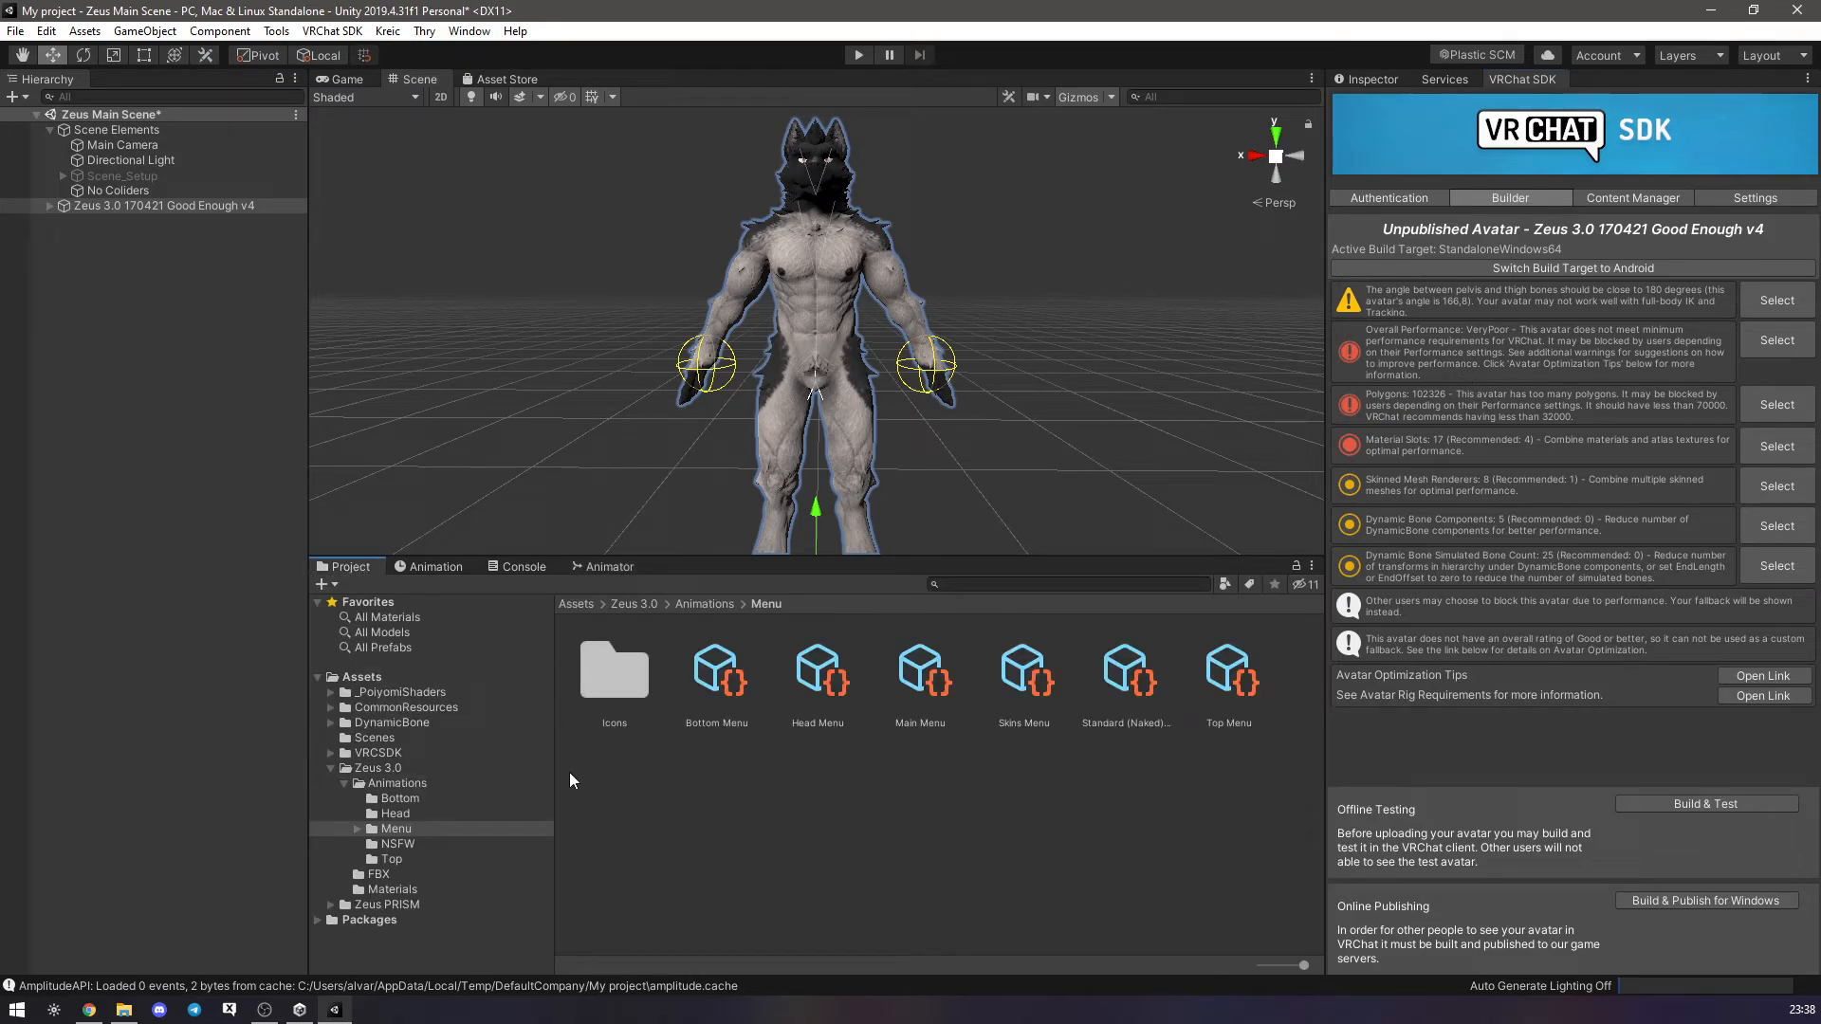
left_click(372, 679)
left_click(611, 799)
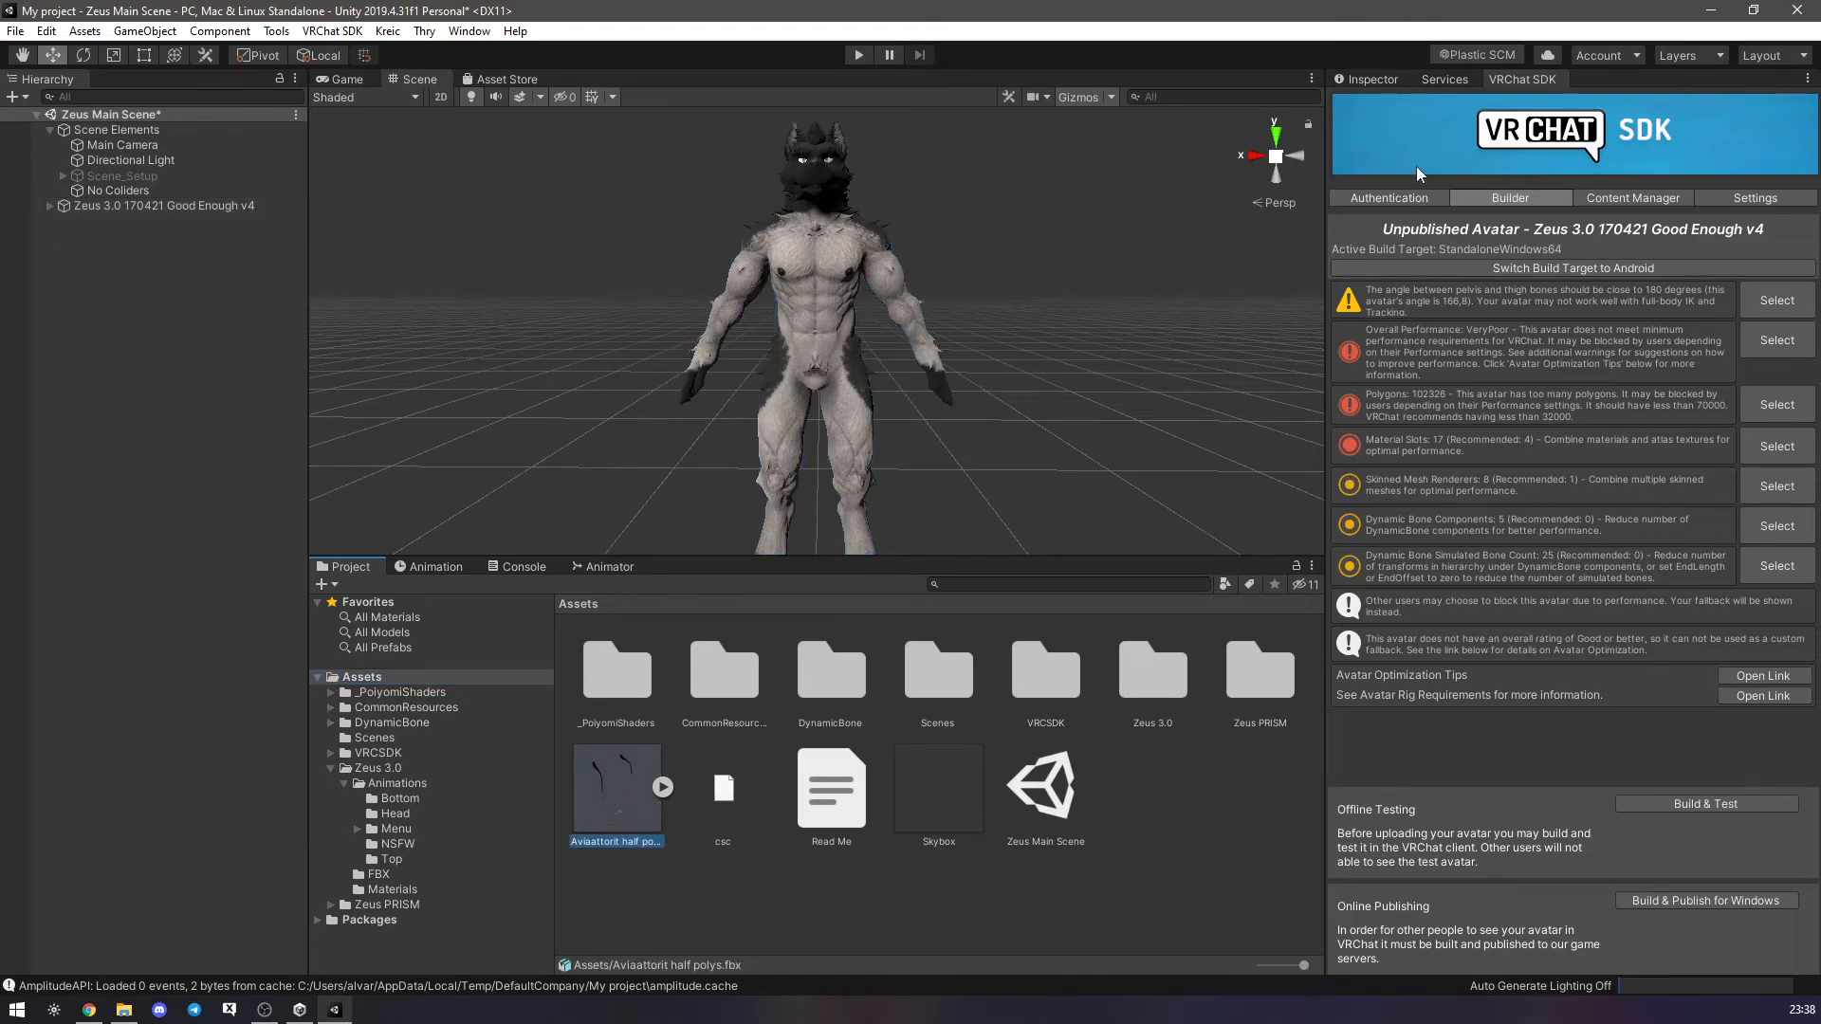
left_click(1364, 76)
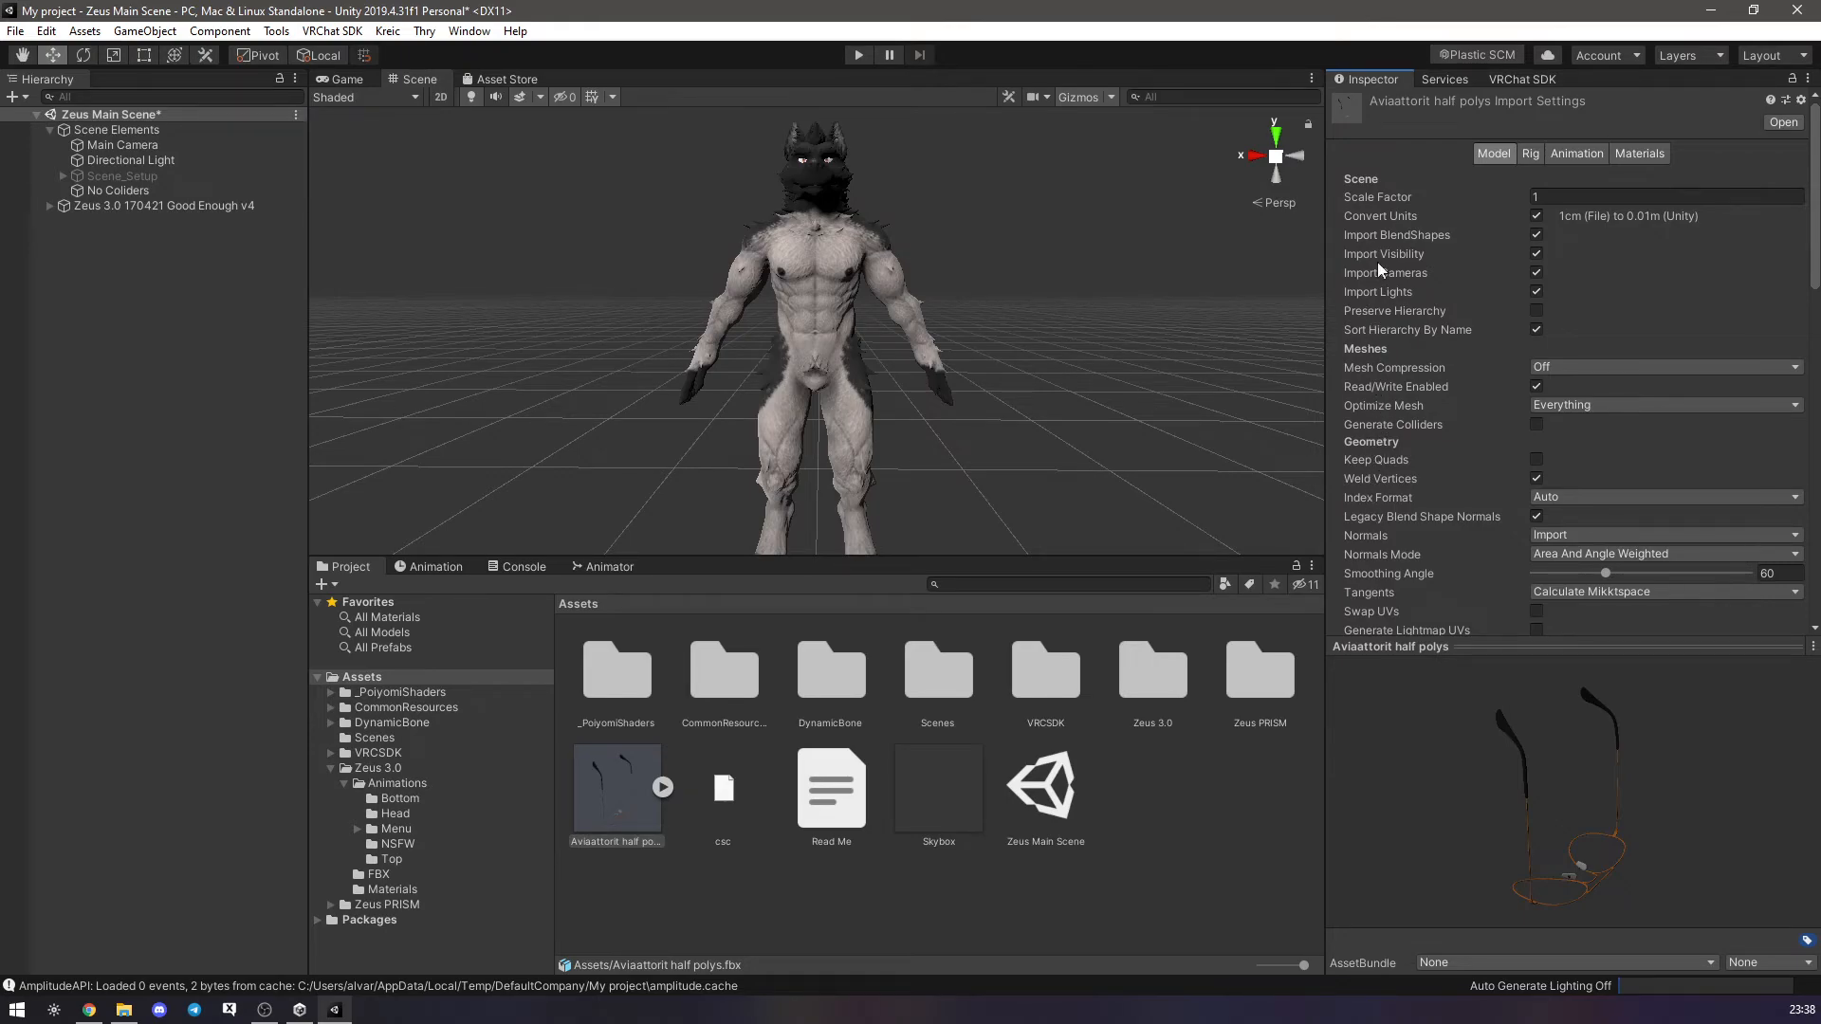
scroll(1403, 366, "down", 5)
scroll(1403, 326, "up", 5)
Run an offline Build & Test of the Zeus avatar from the VRChat SDK builder and dismiss the completion message.
left_click(1520, 79)
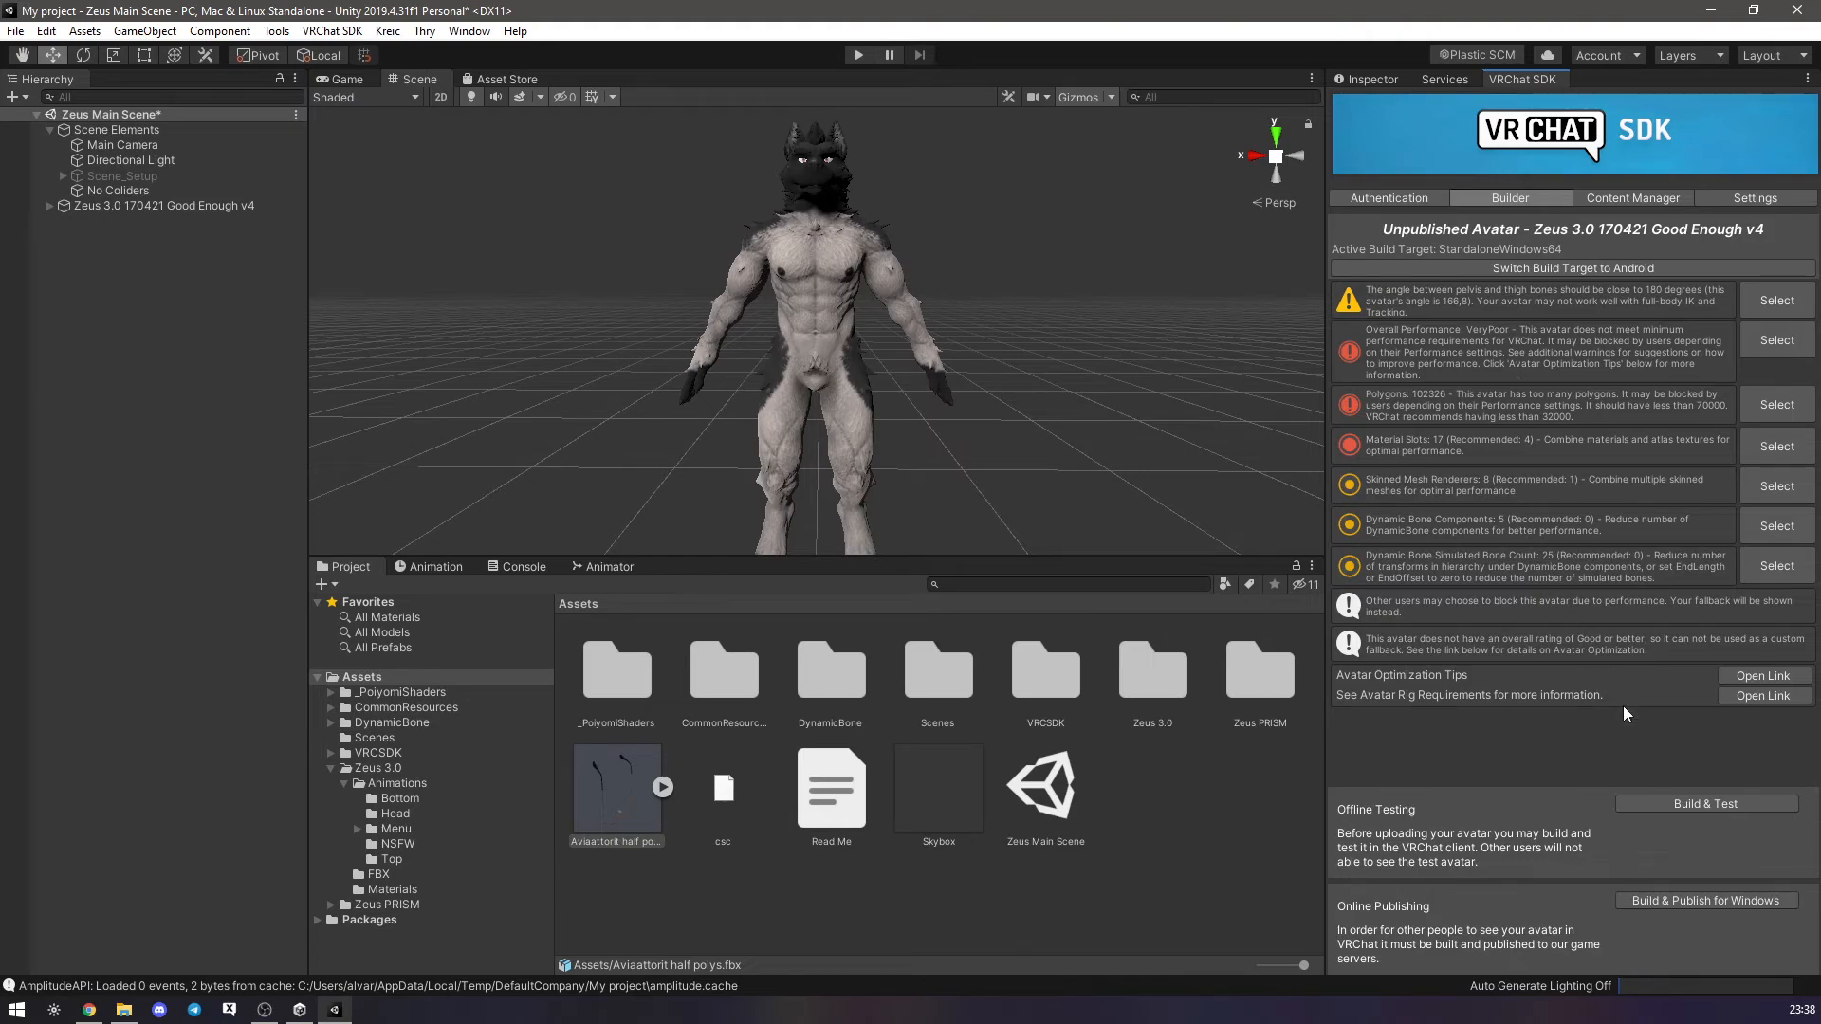
left_click(1681, 803)
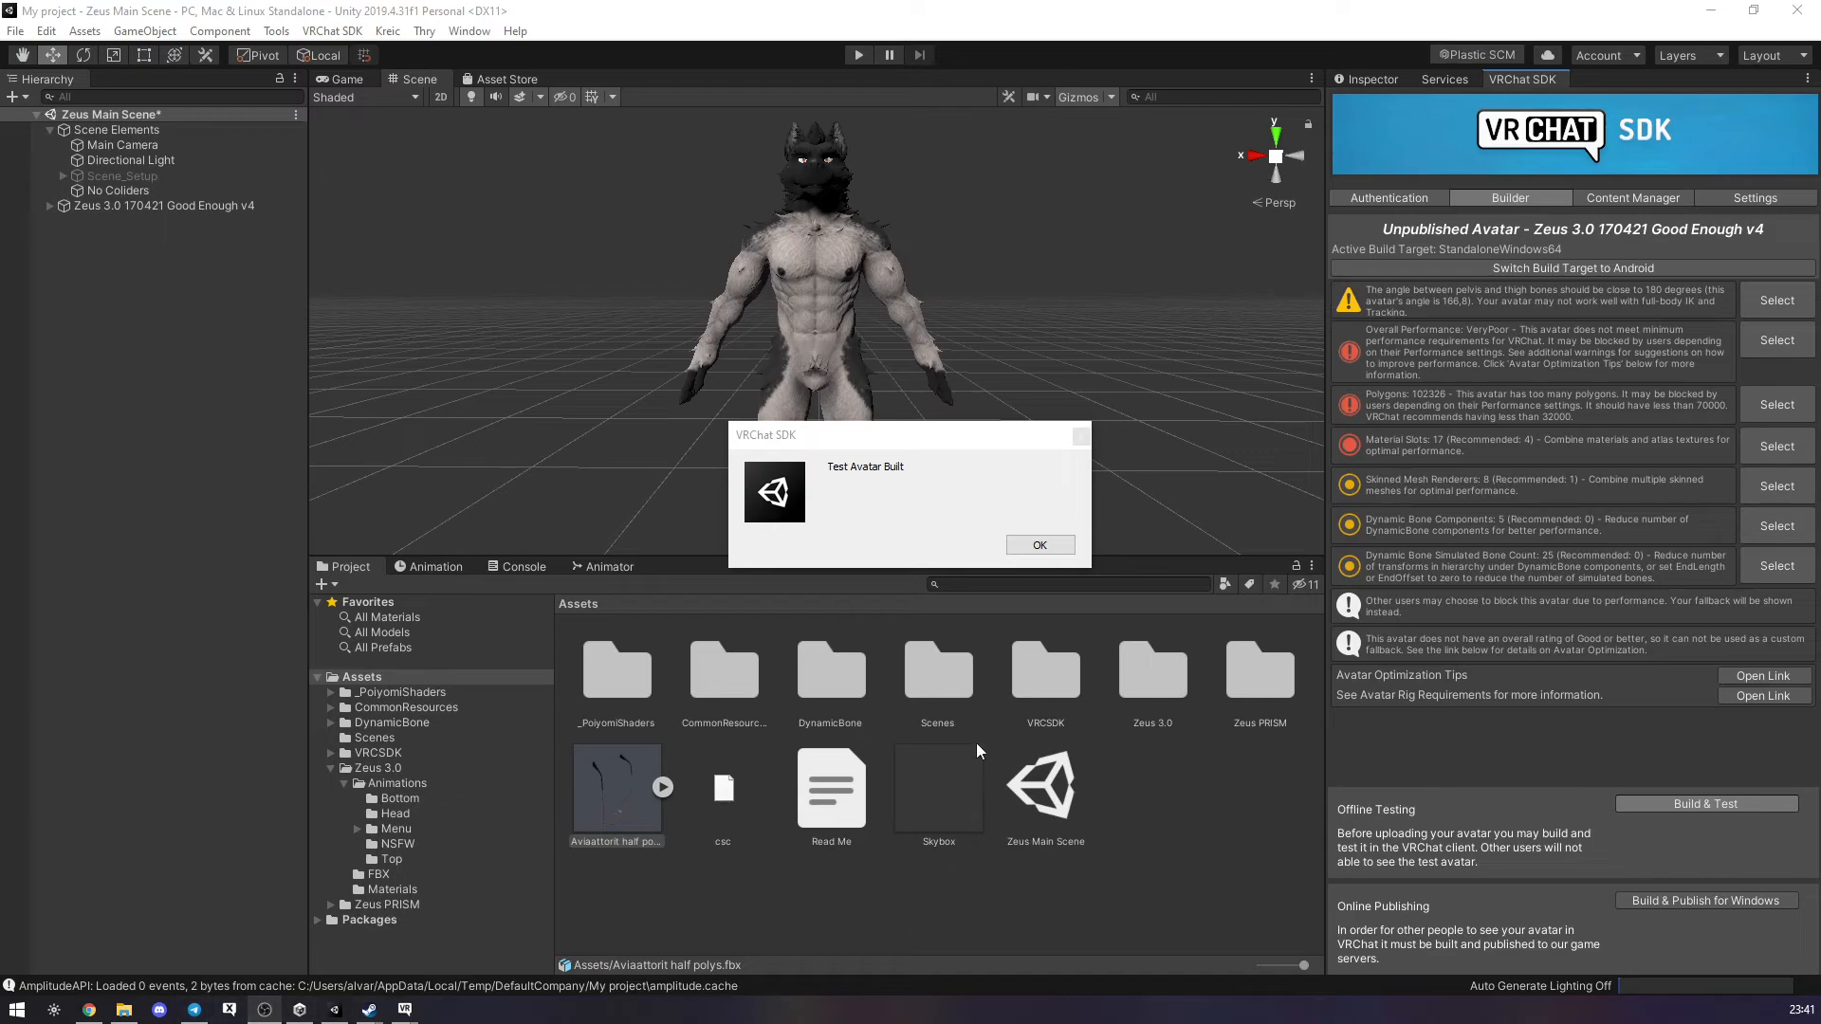
left_click(1022, 549)
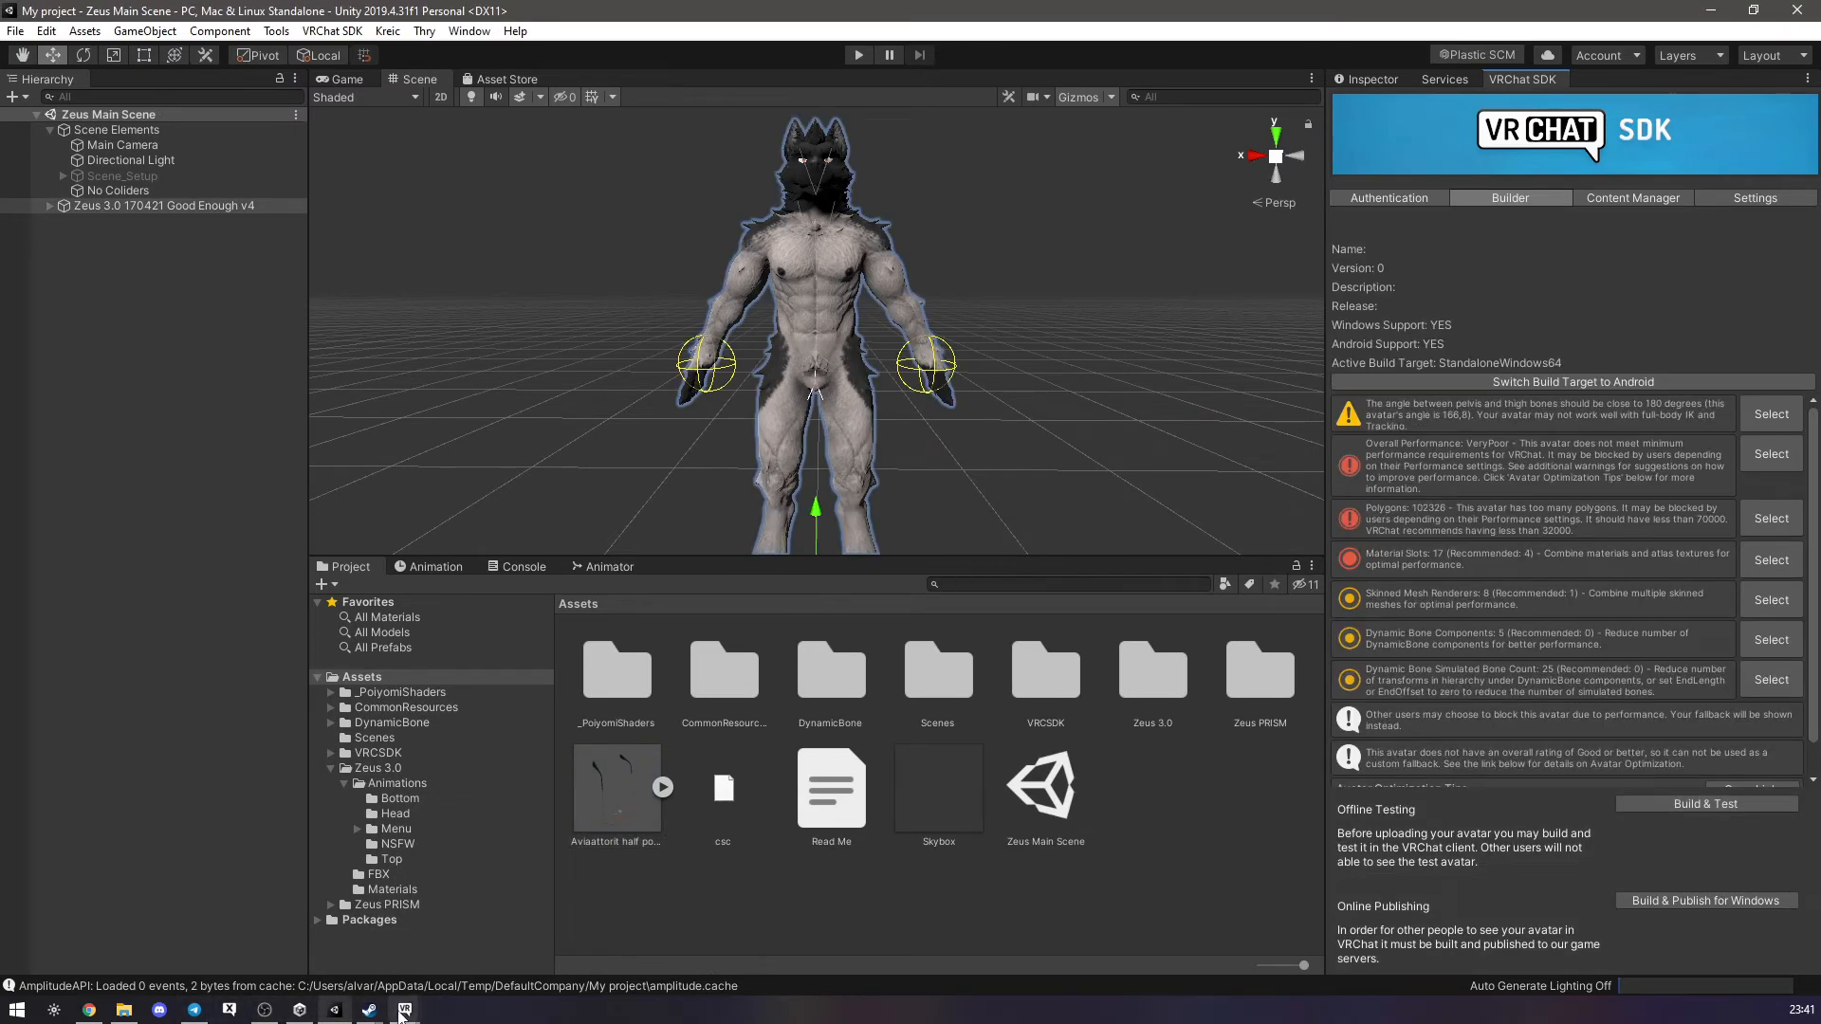
Switch to VRChat and change into the SDK test avatar Zeus 3.0 170421 Good Enough v4 from the Other category.
left_click(504, 936)
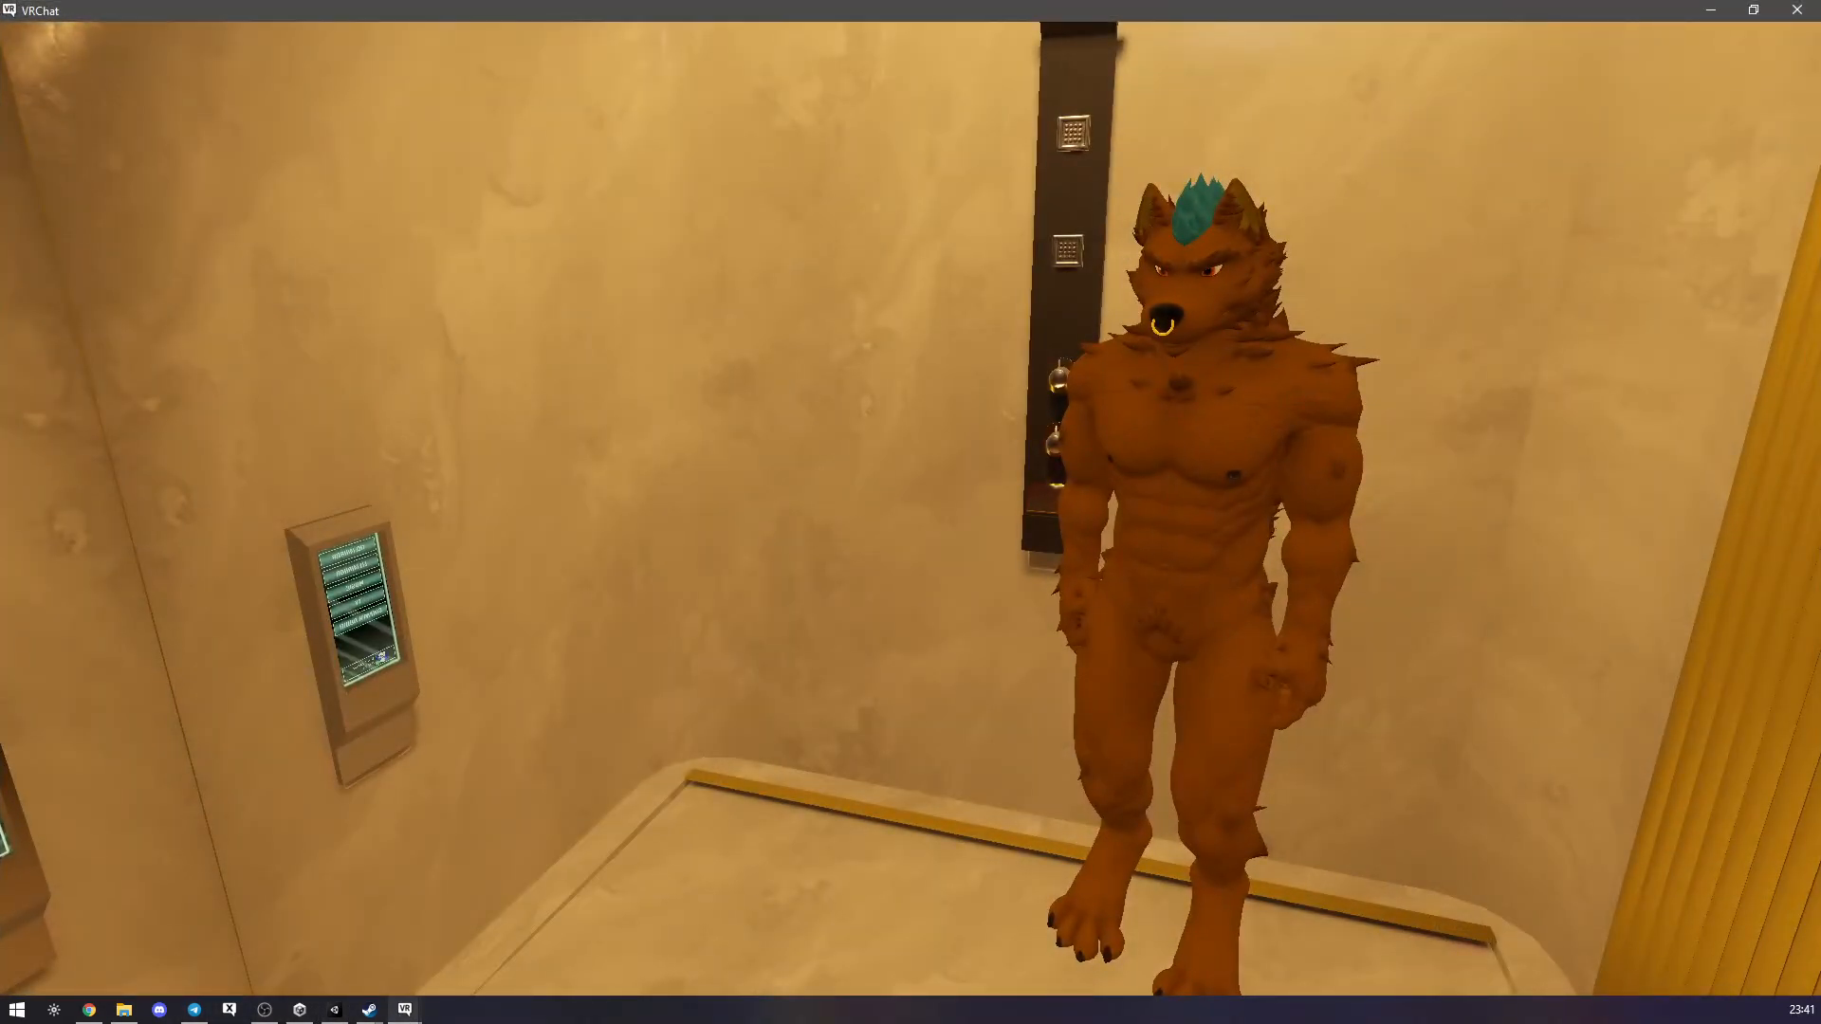
key("Escape")
left_click(852, 593)
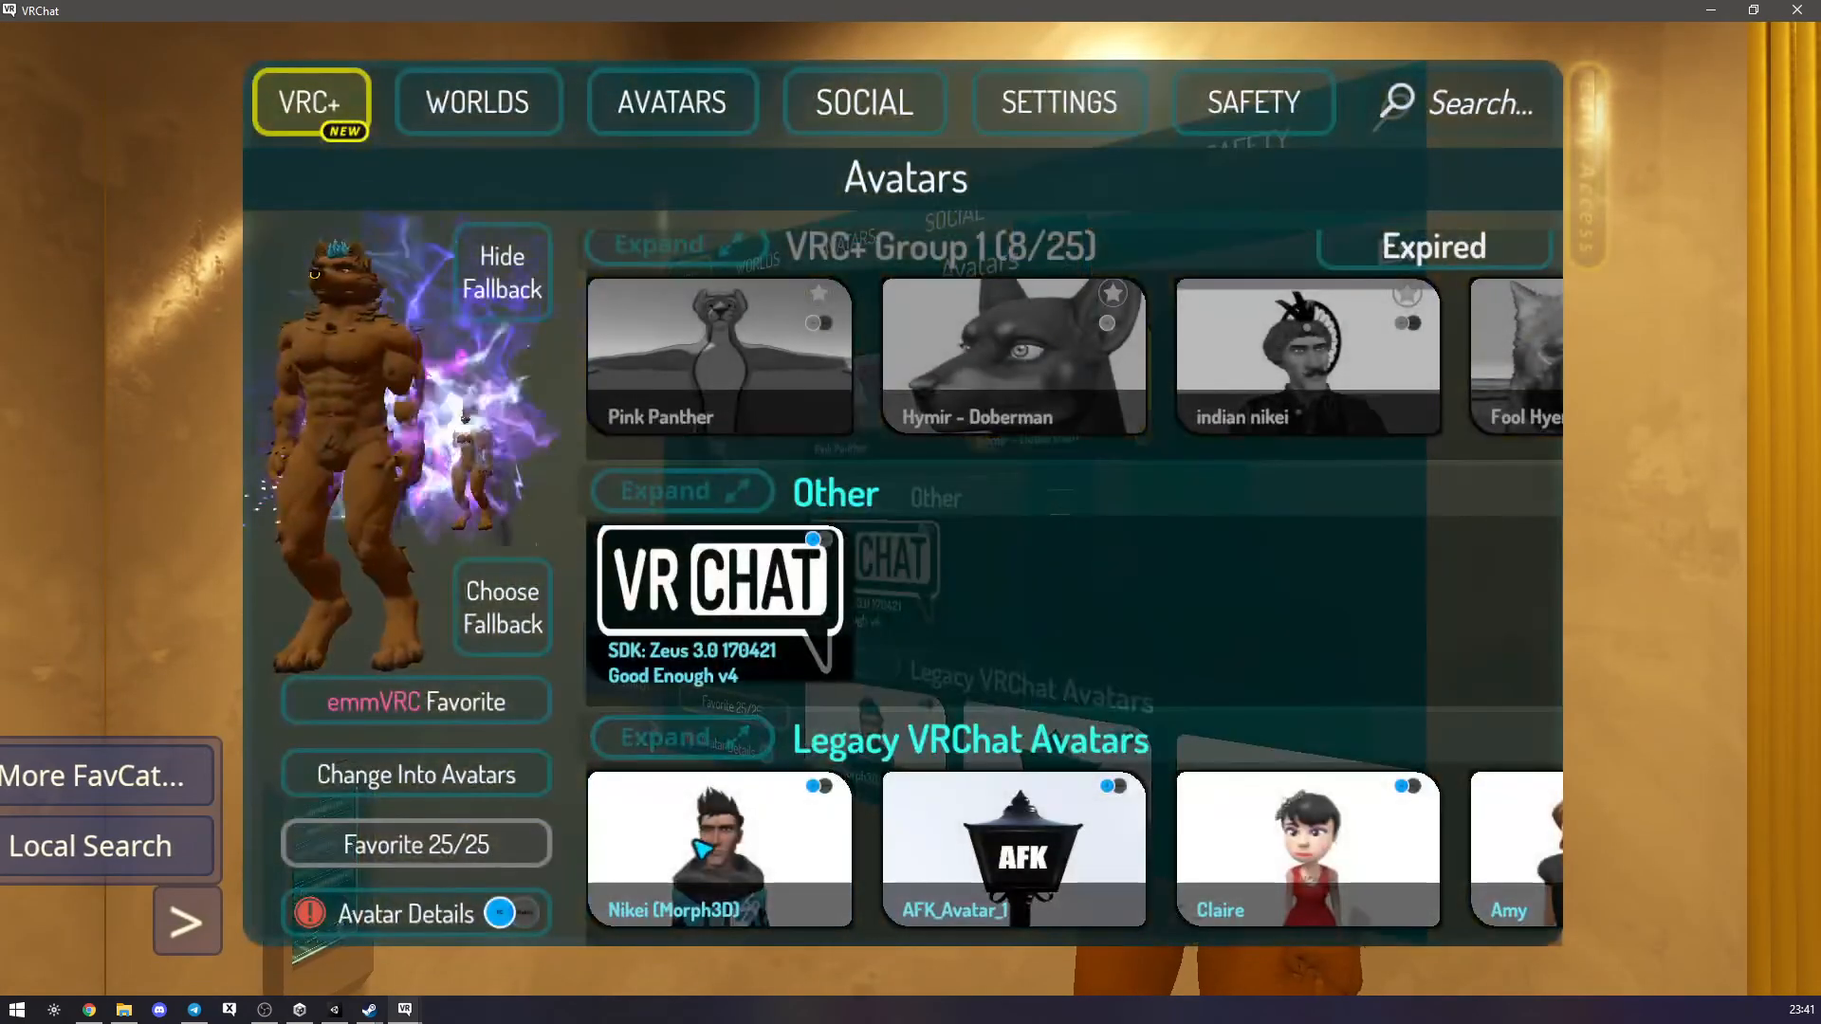
left_click(721, 660)
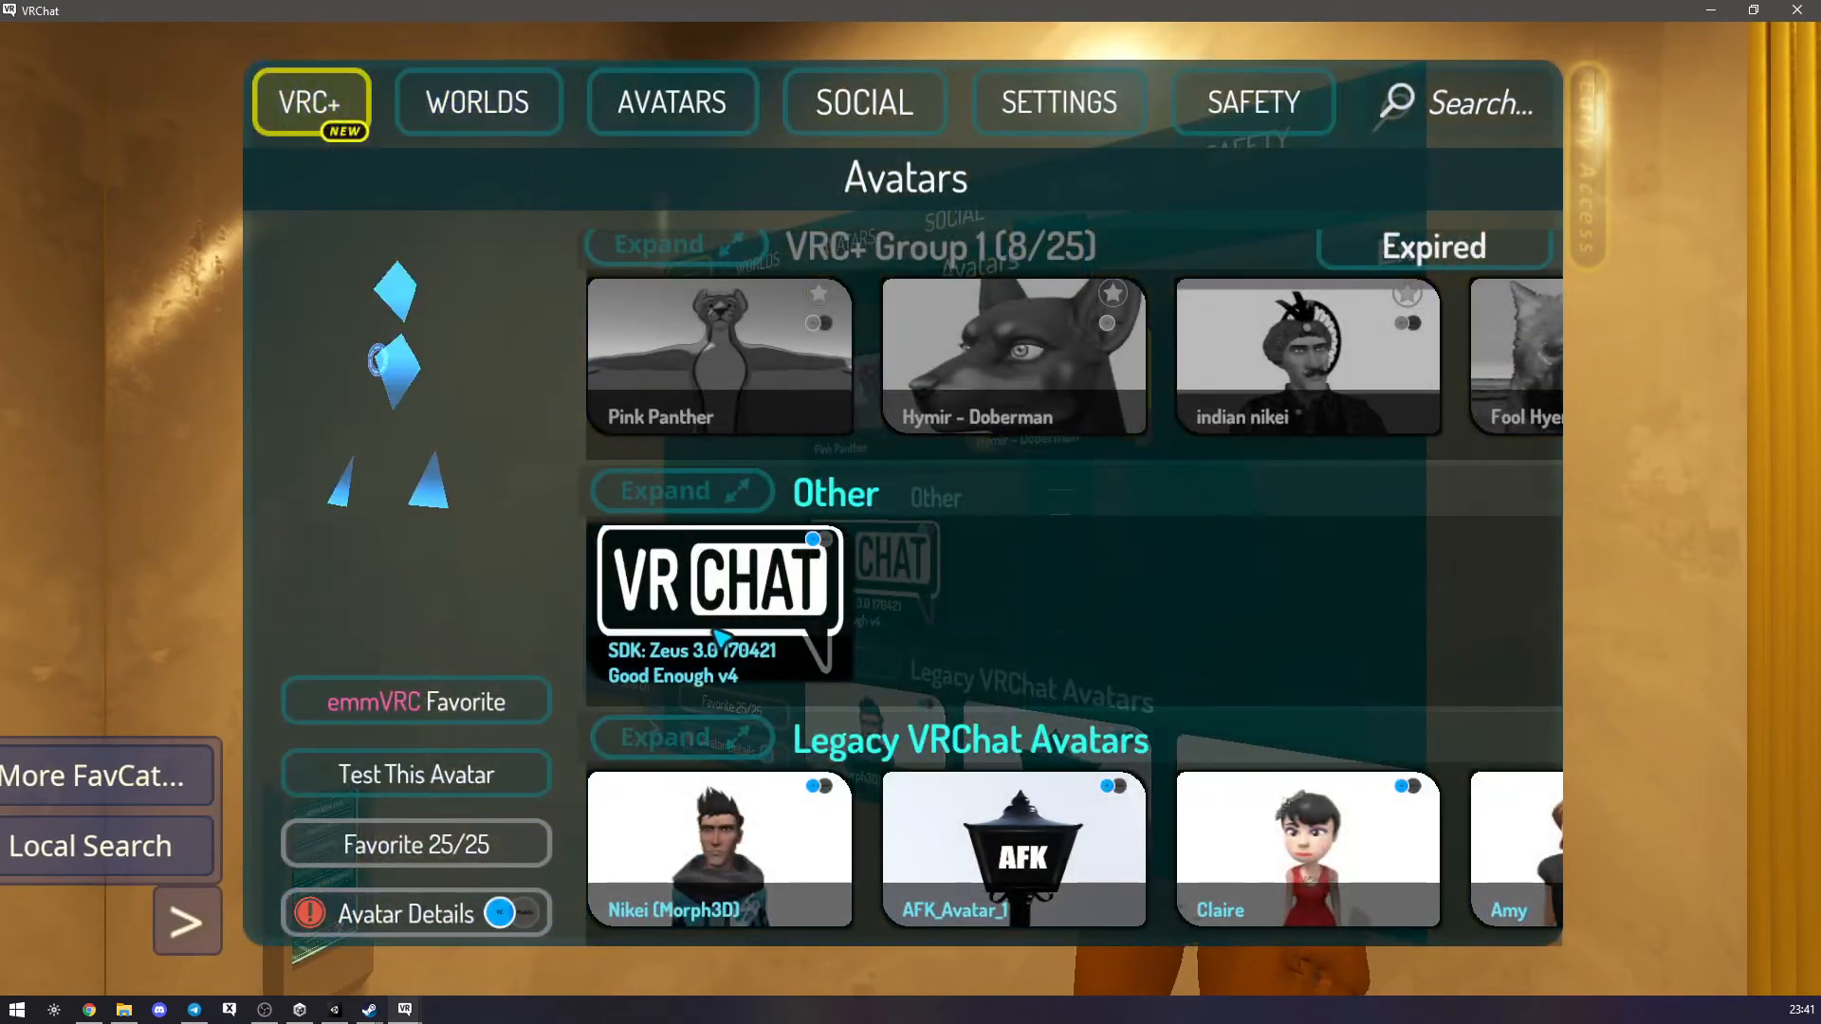
left_click(423, 774)
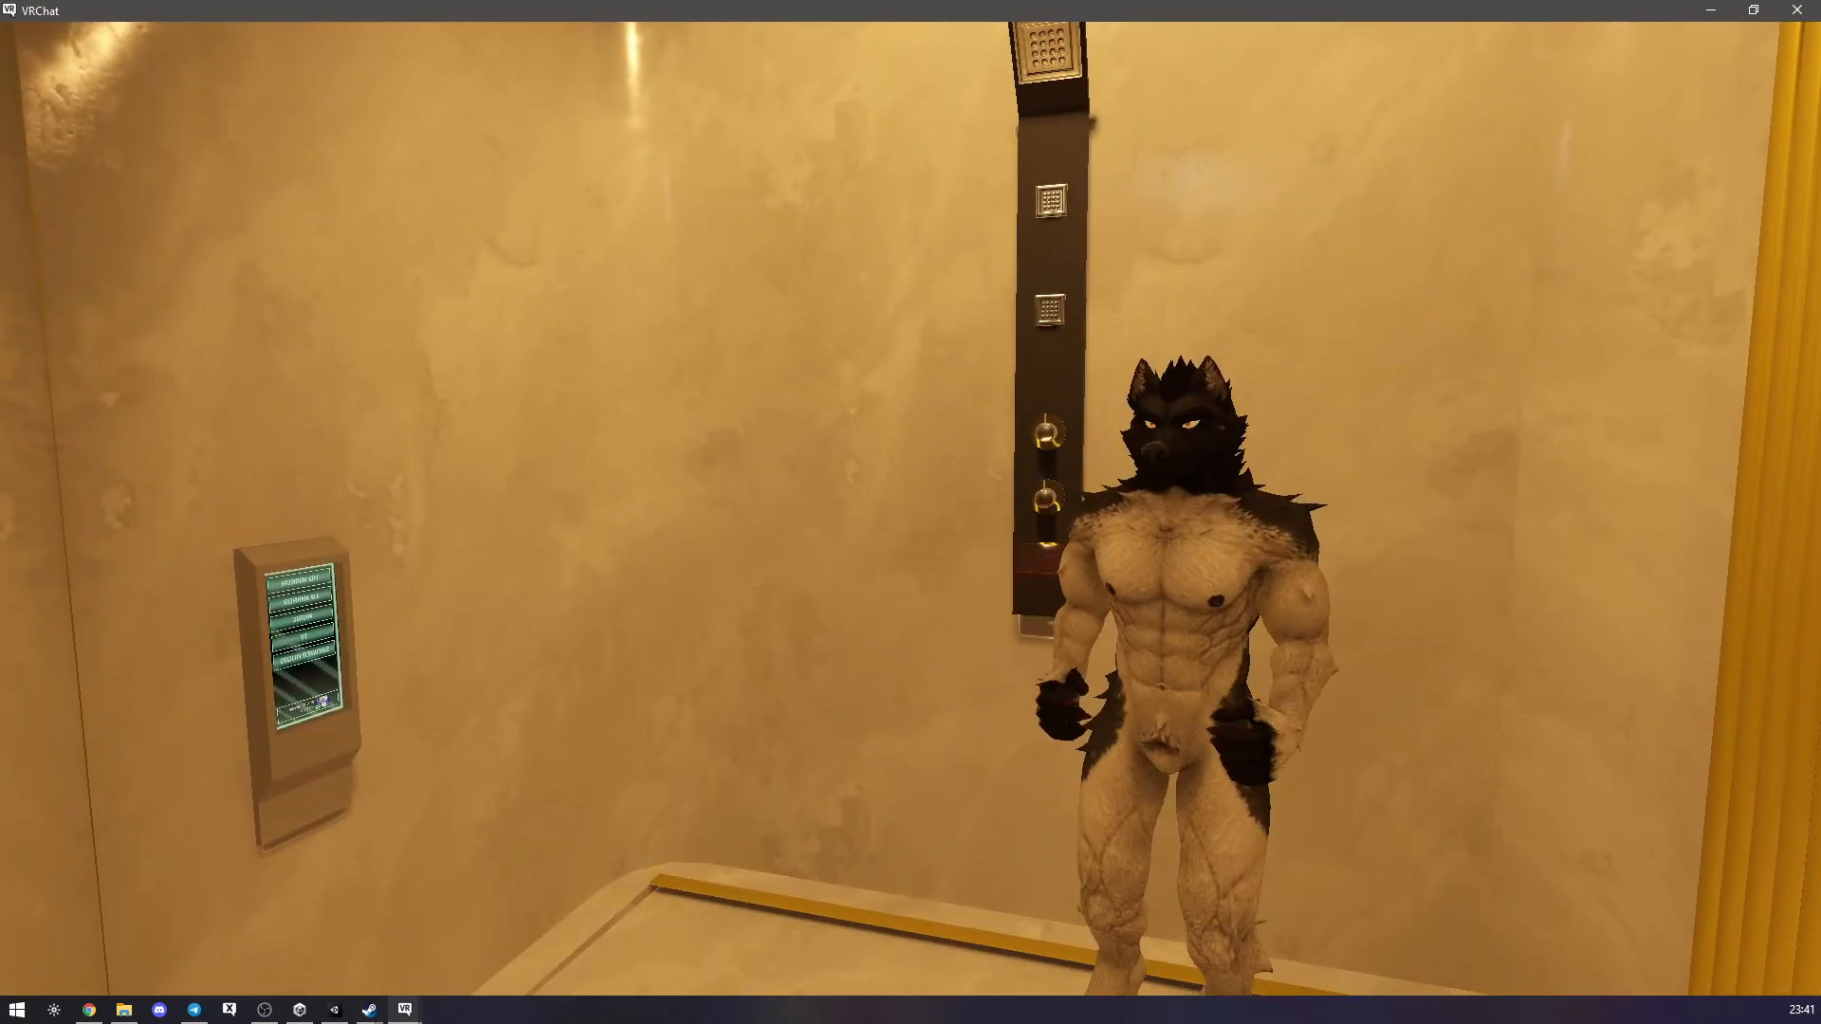
Test the Glasses toggle in the avatar's Expressions menu by switching it on and off, then leave the radial menu.
key("r")
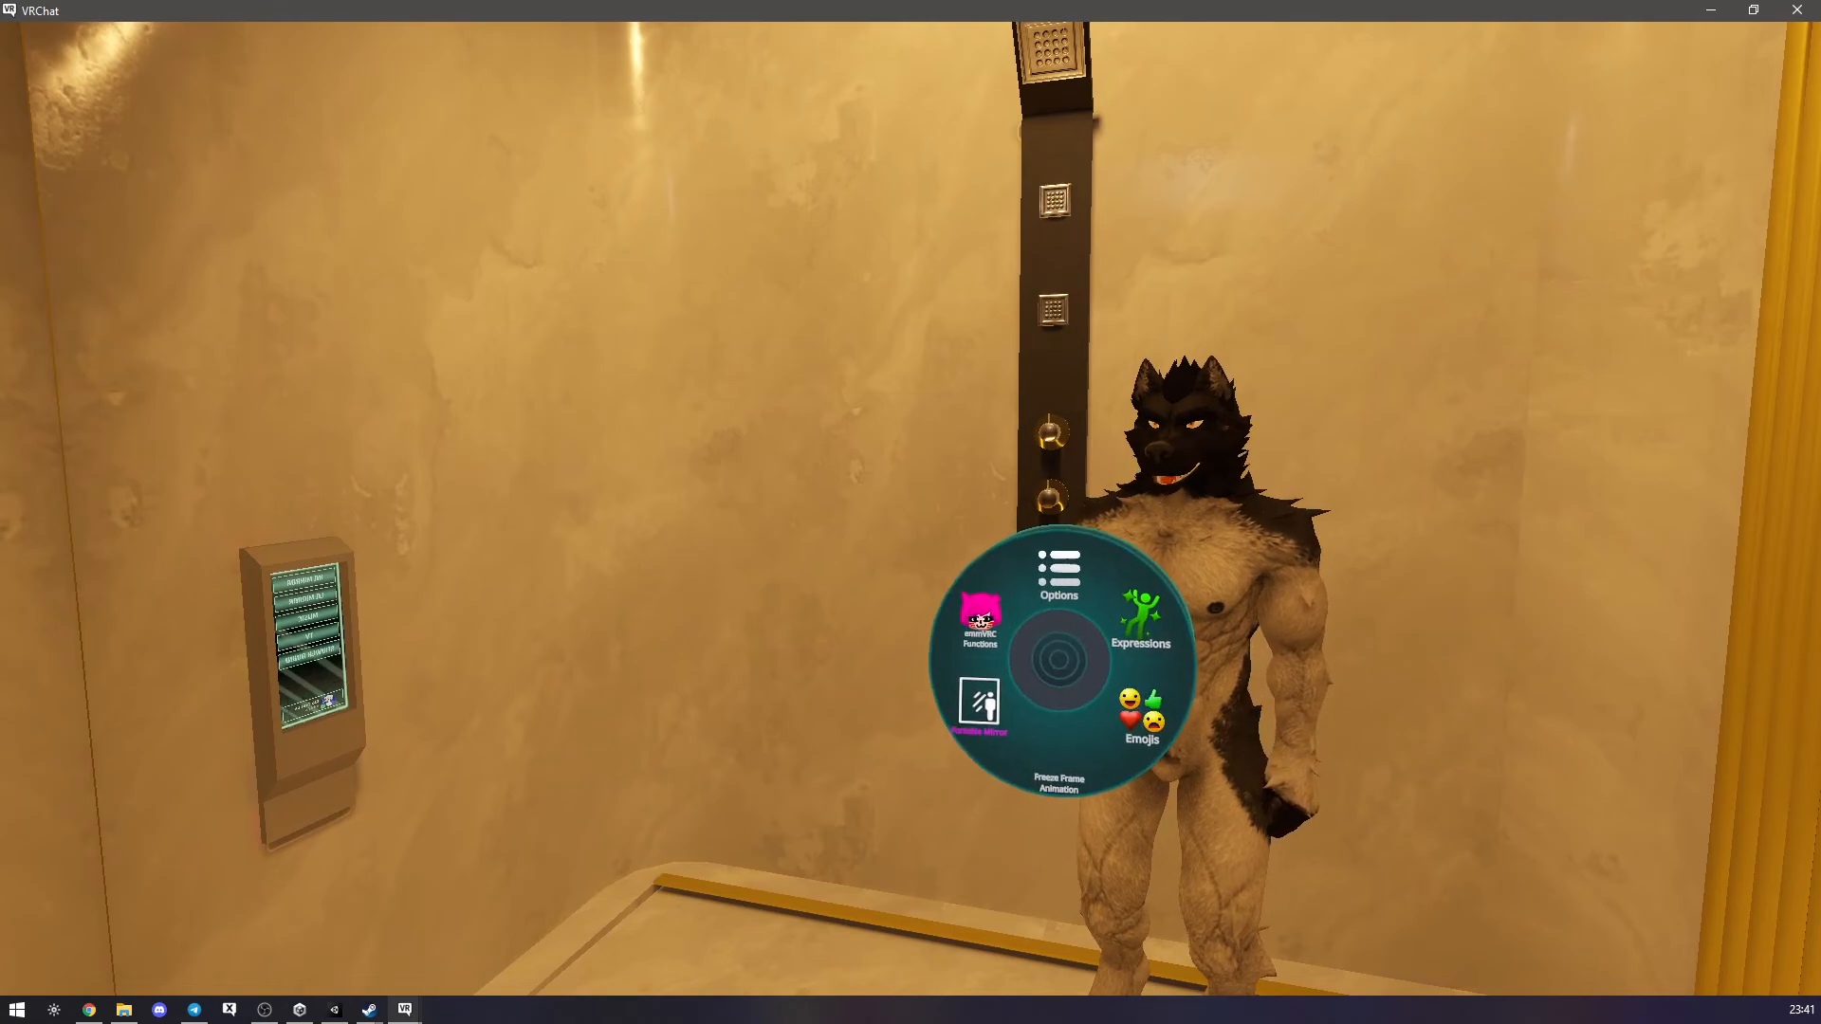
left_click(1093, 651)
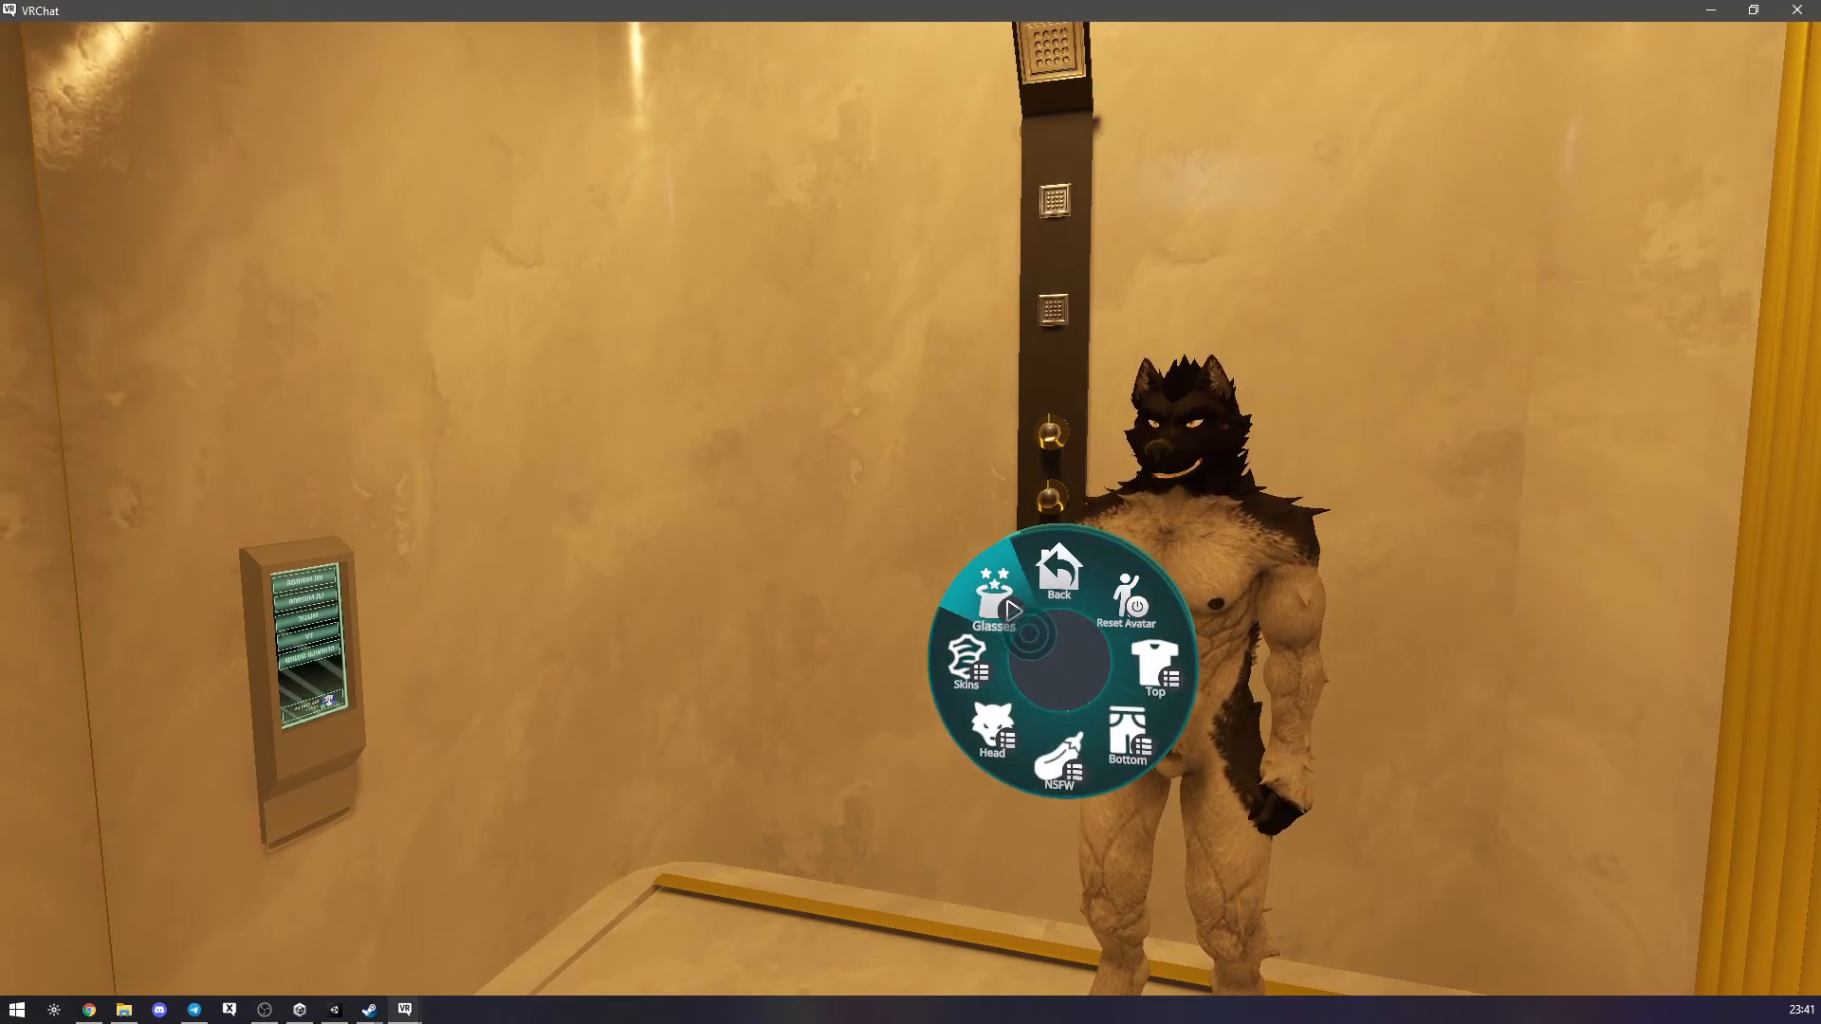
left_click(1013, 610)
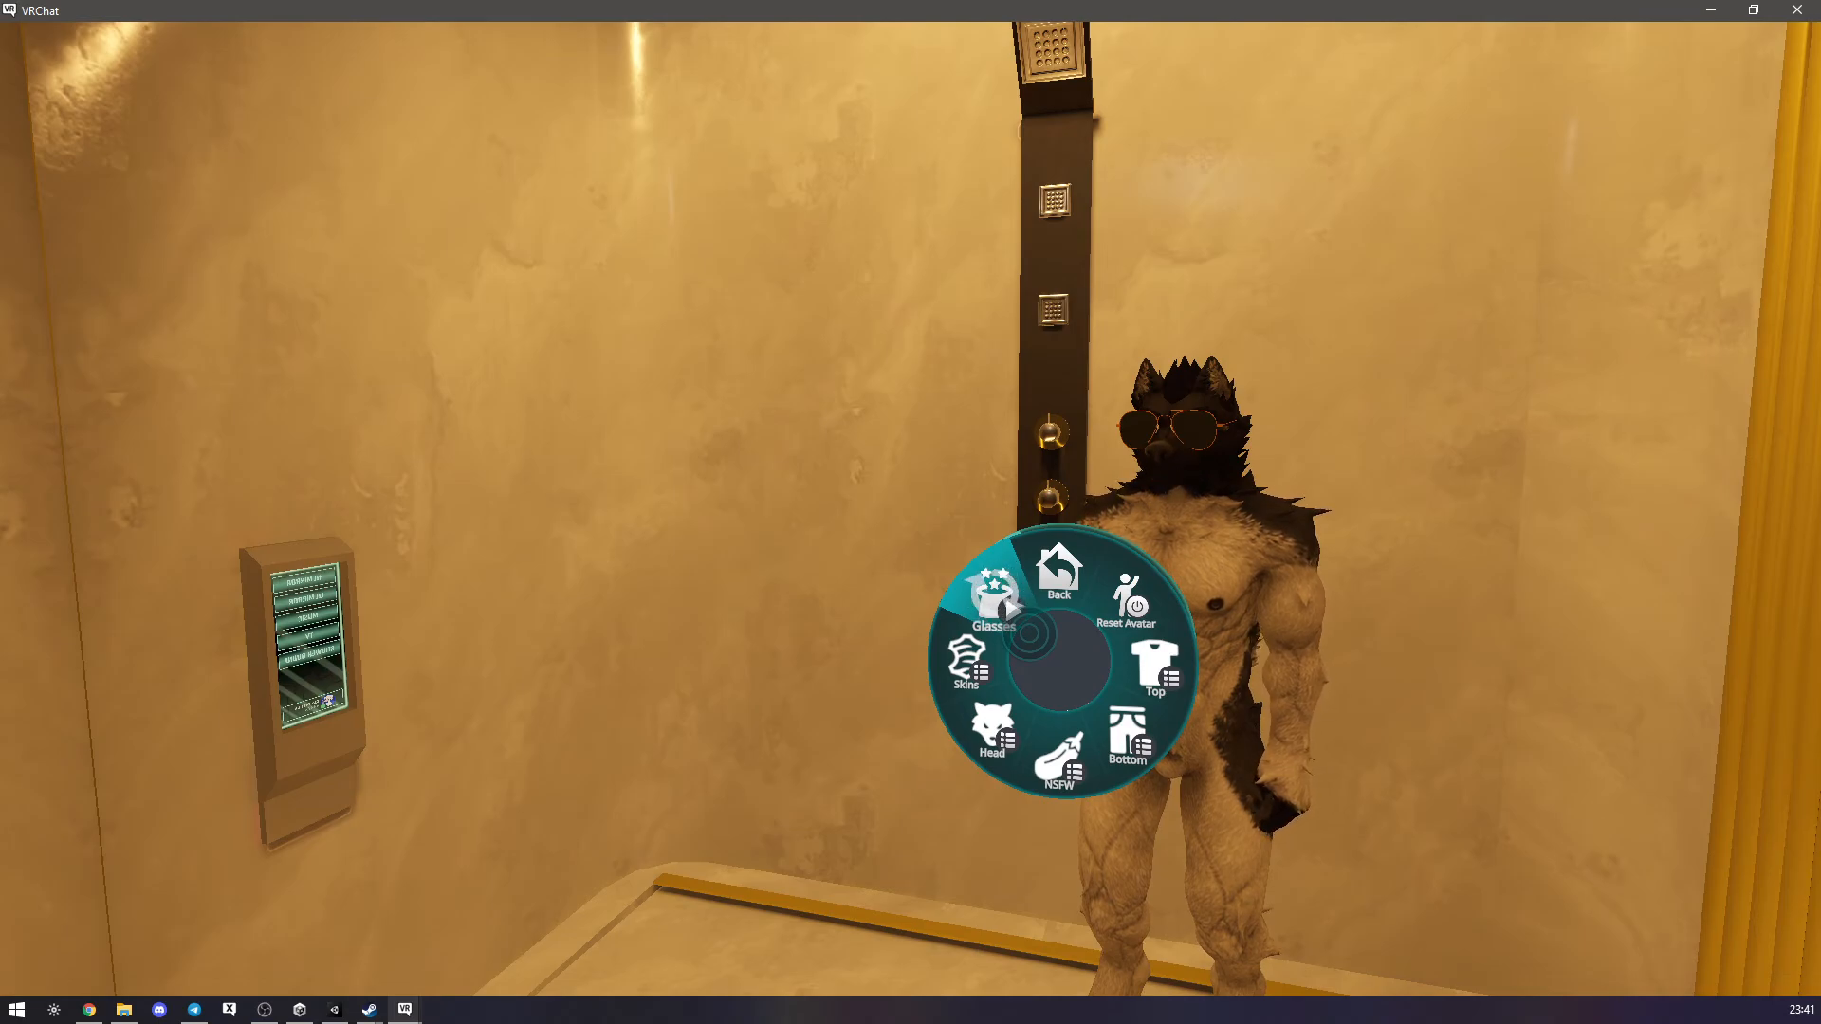
left_click(1030, 634)
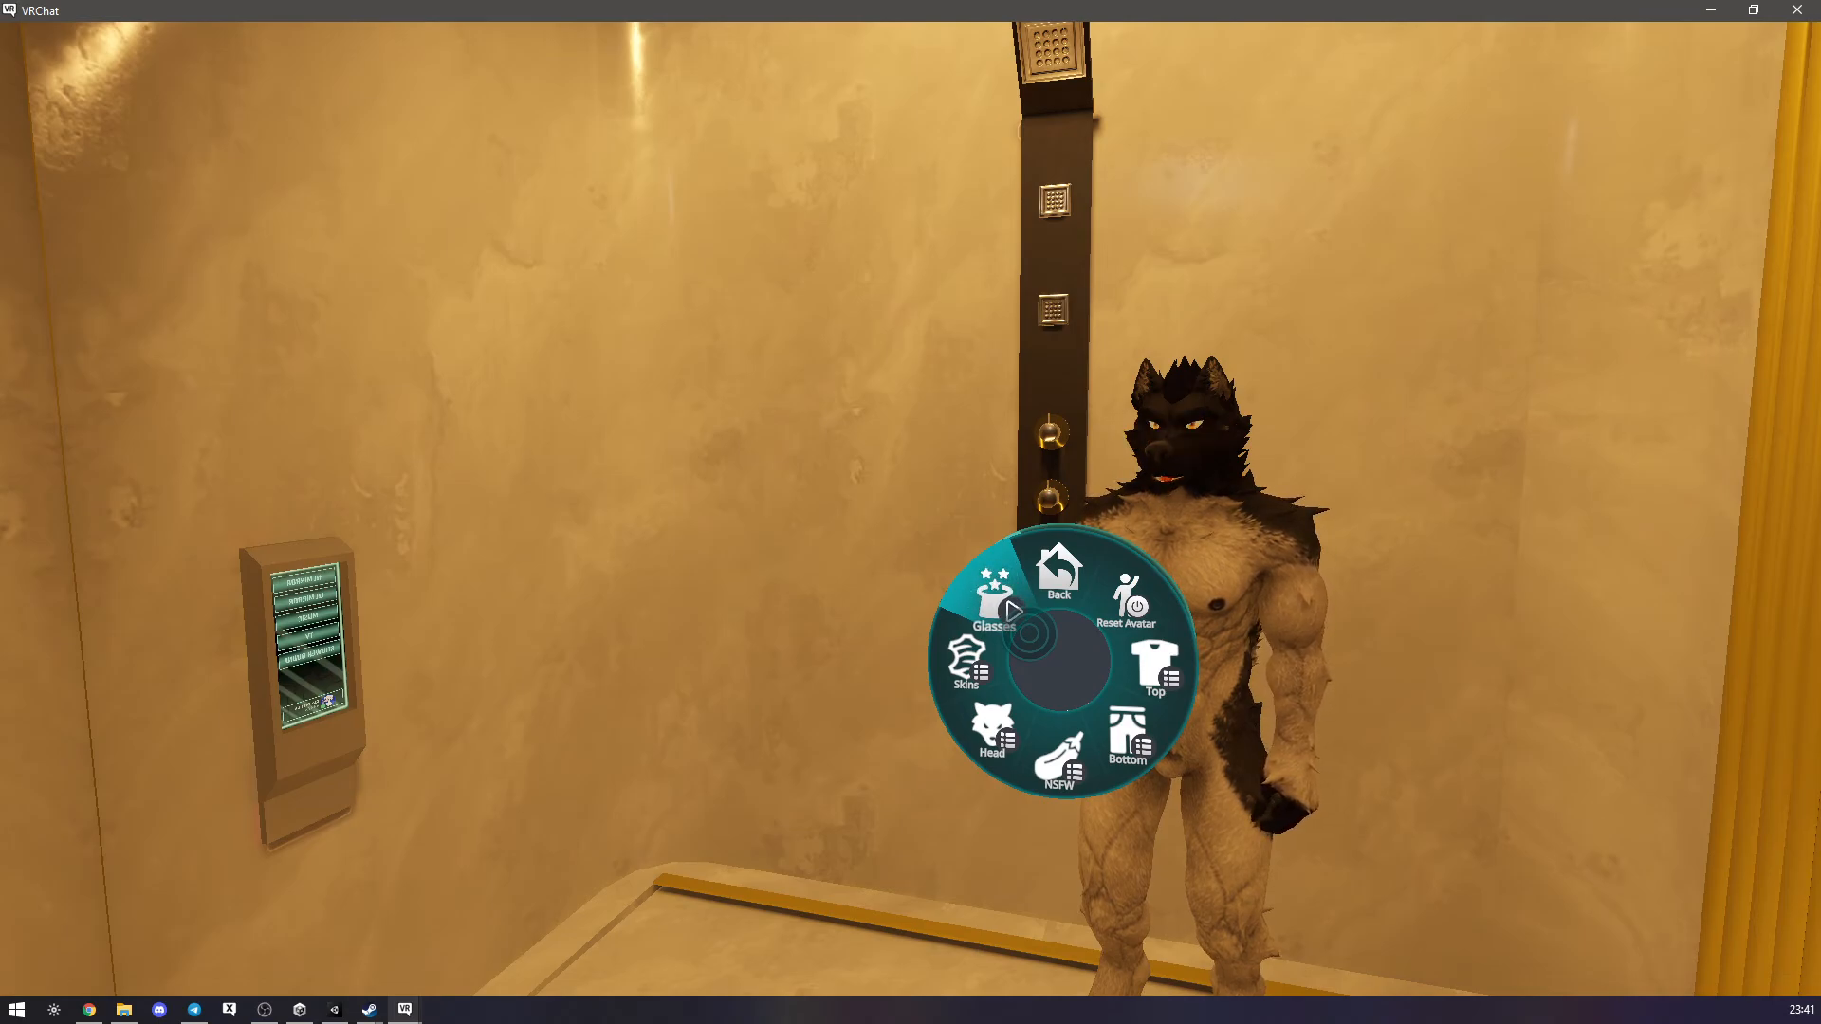
key("r")
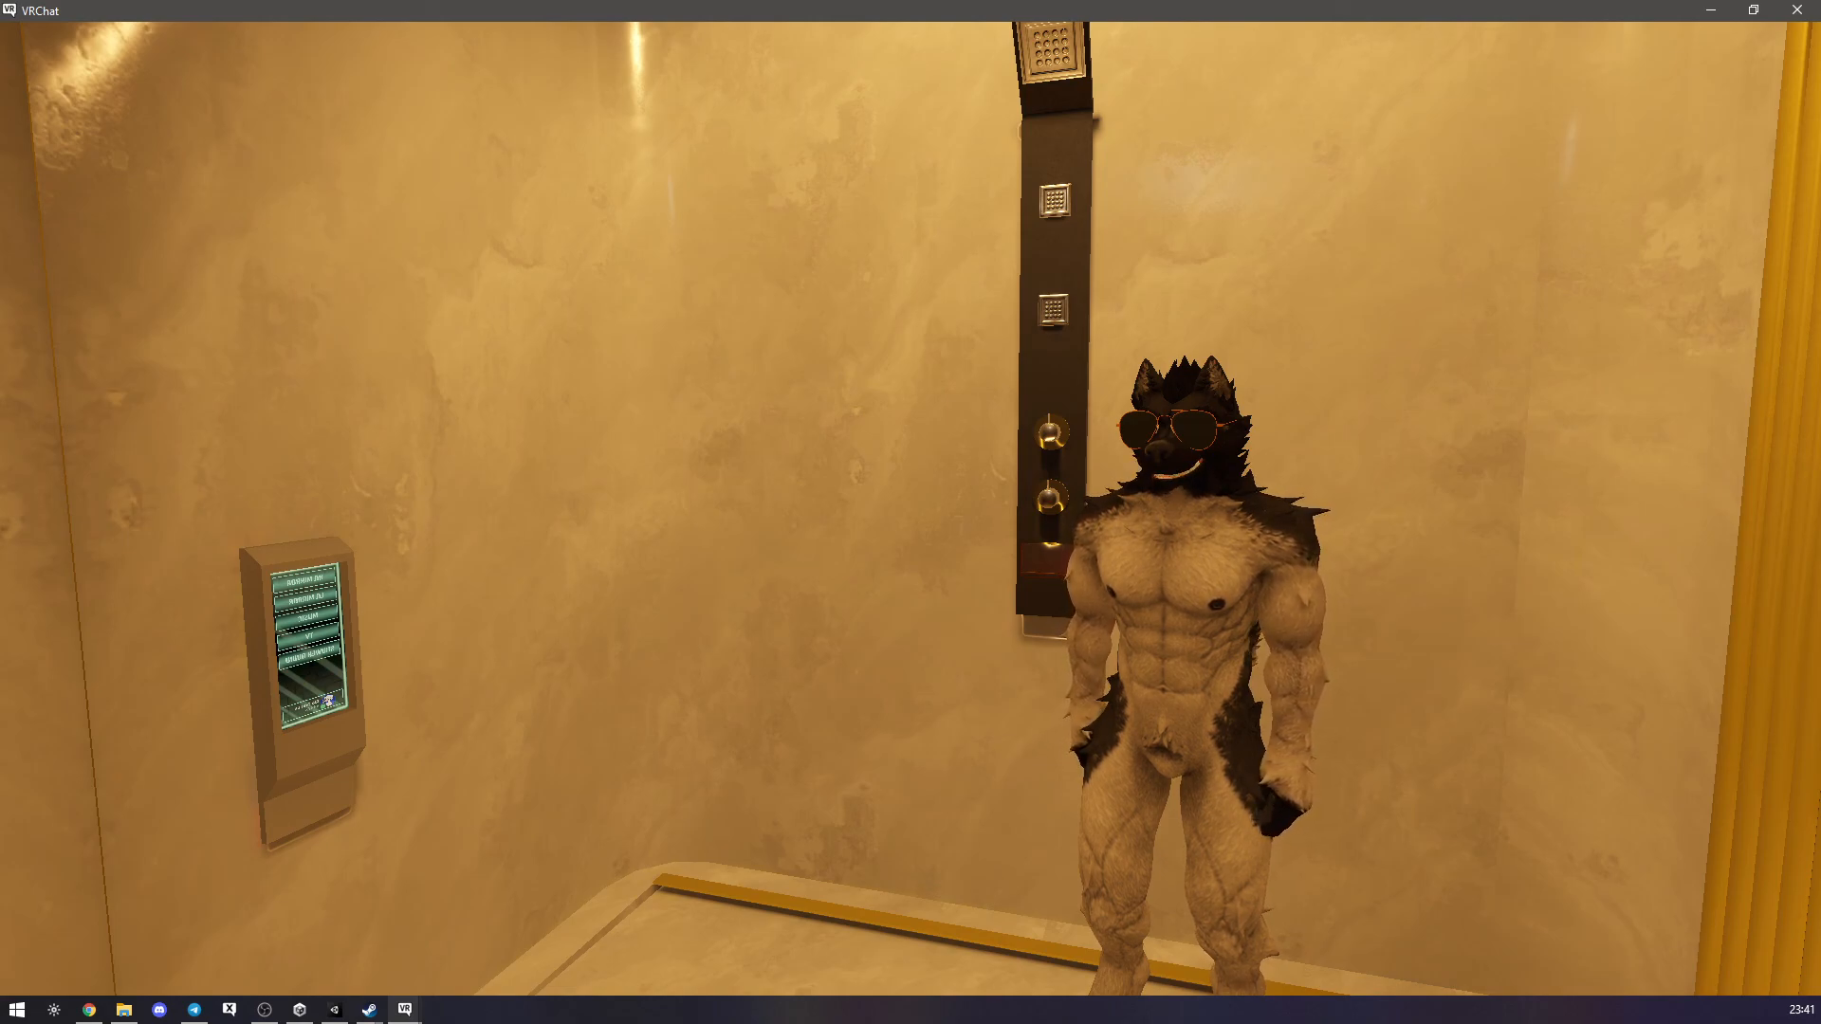
key("Escape")
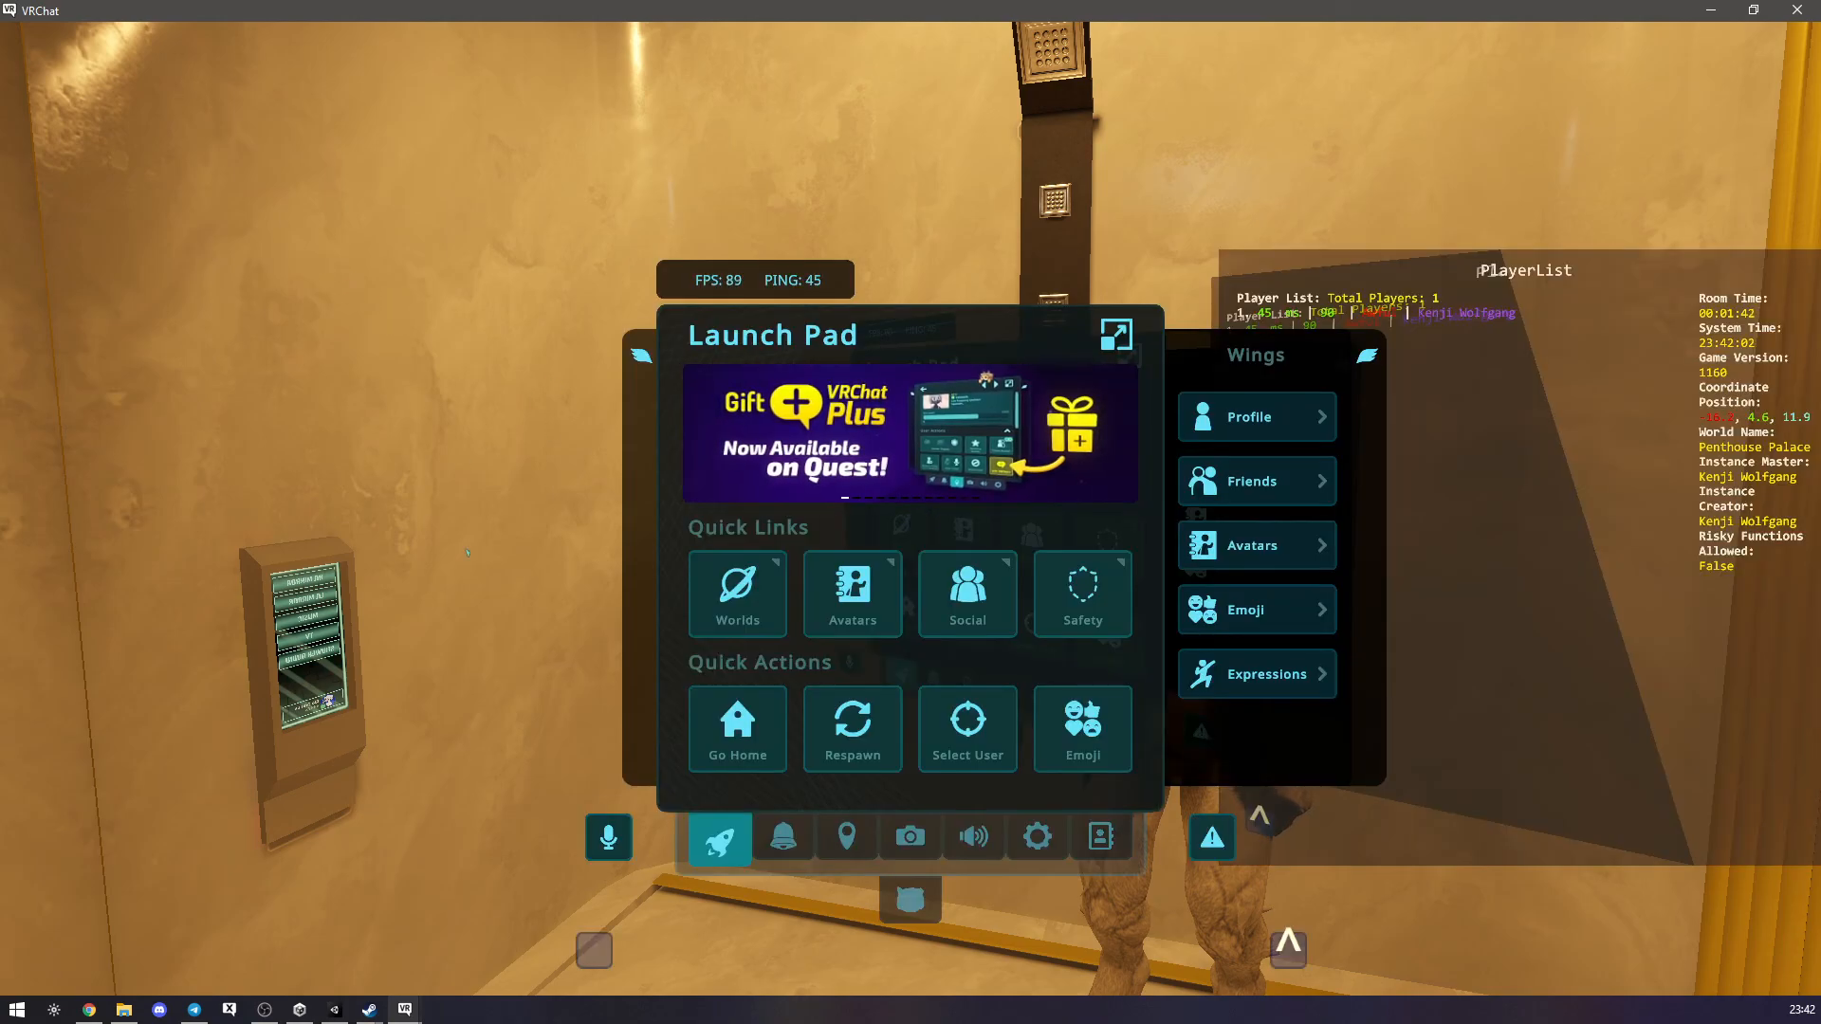